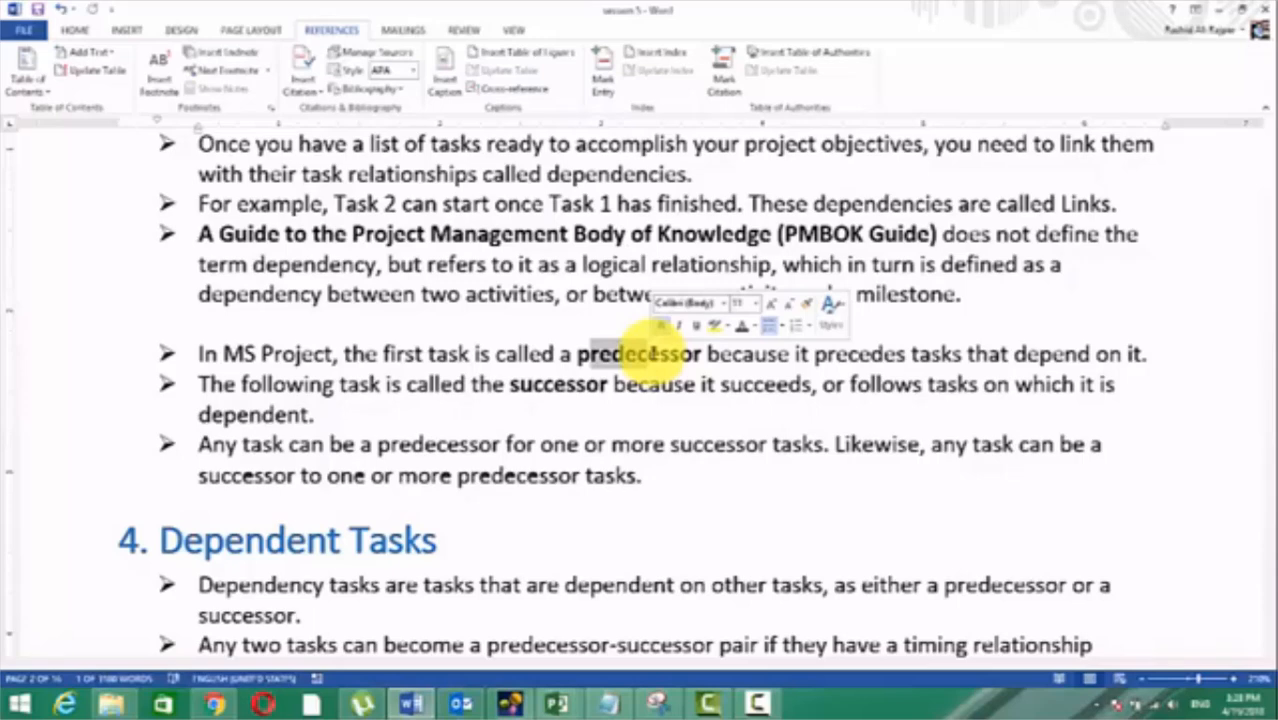
Step: Review the Dependent Tasks section, highlighting the bullets on resource-driven links and Auto Scheduled tasks, and examine its Gantt chart figure
scroll(651, 351, "down", 4)
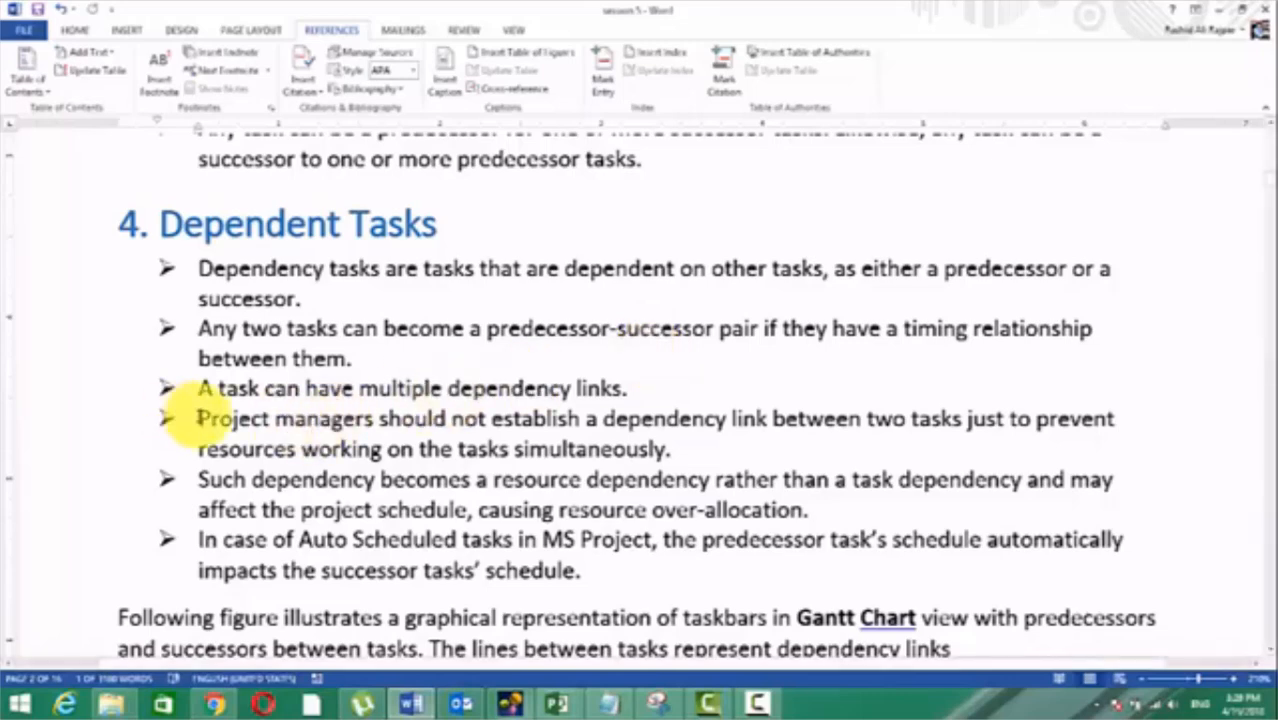
left_click_drag(197, 416, 765, 456)
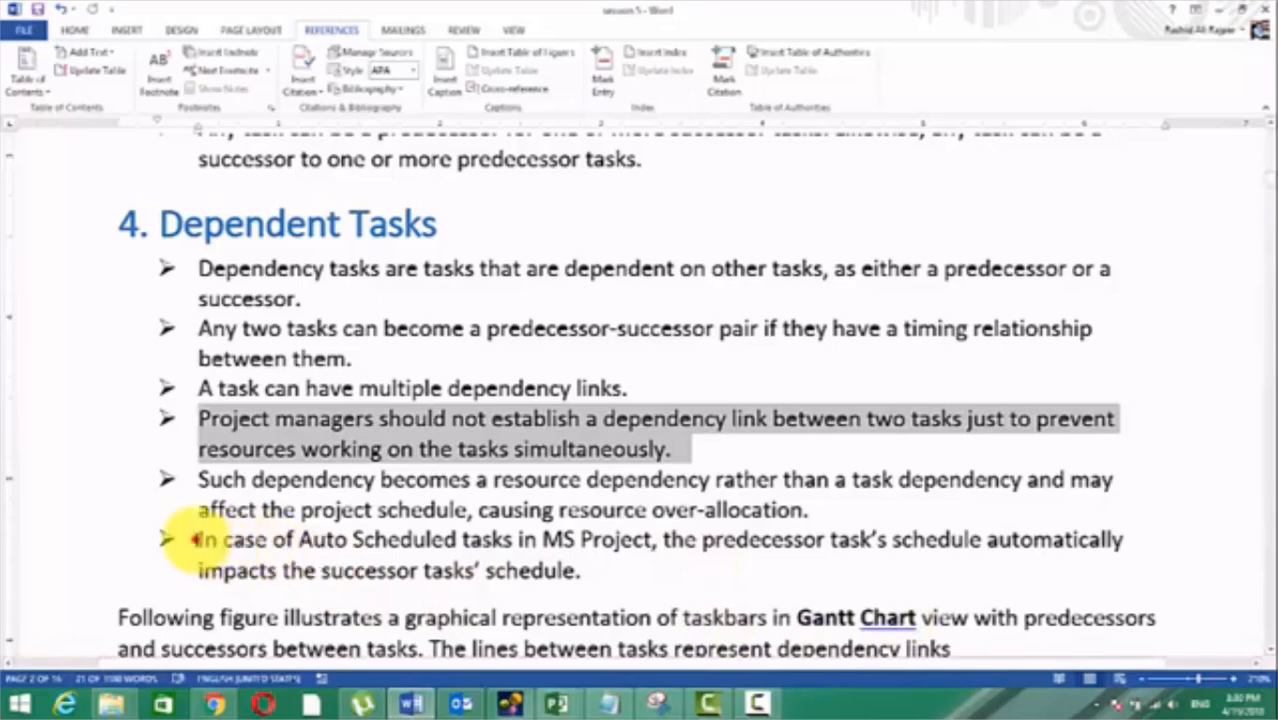
left_click_drag(186, 536, 532, 570)
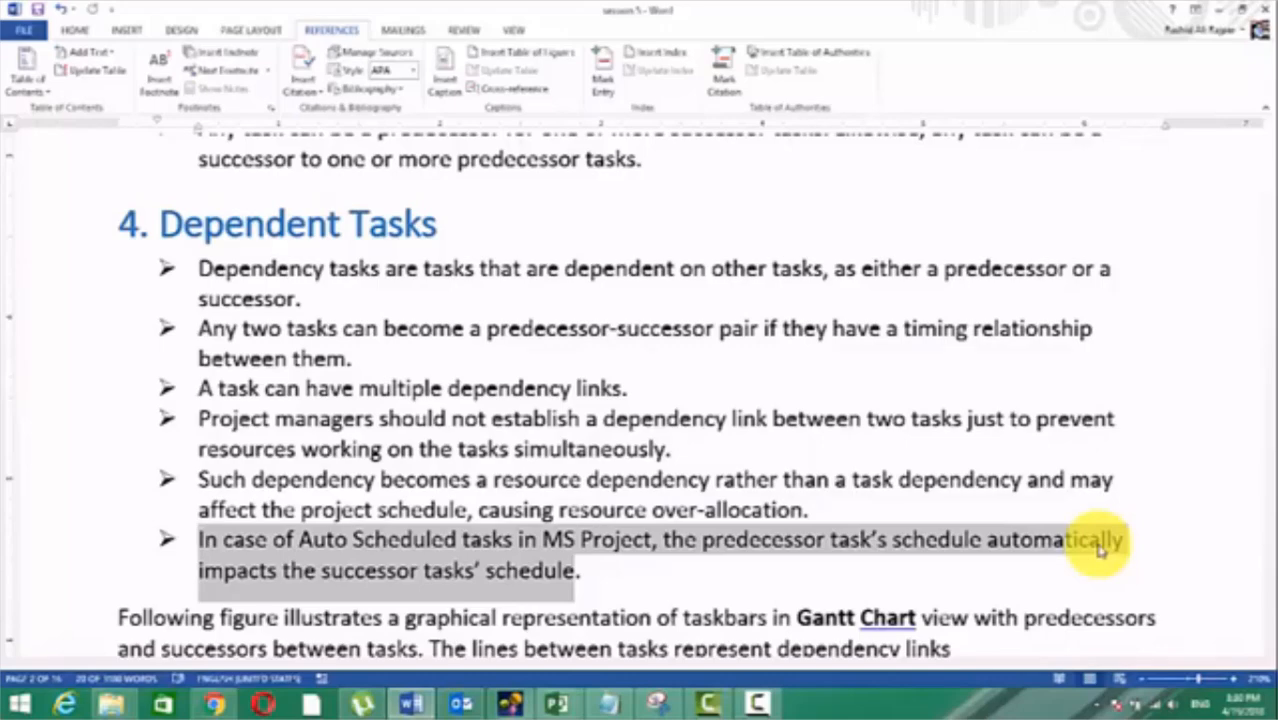
scroll(414, 539, "down", 5)
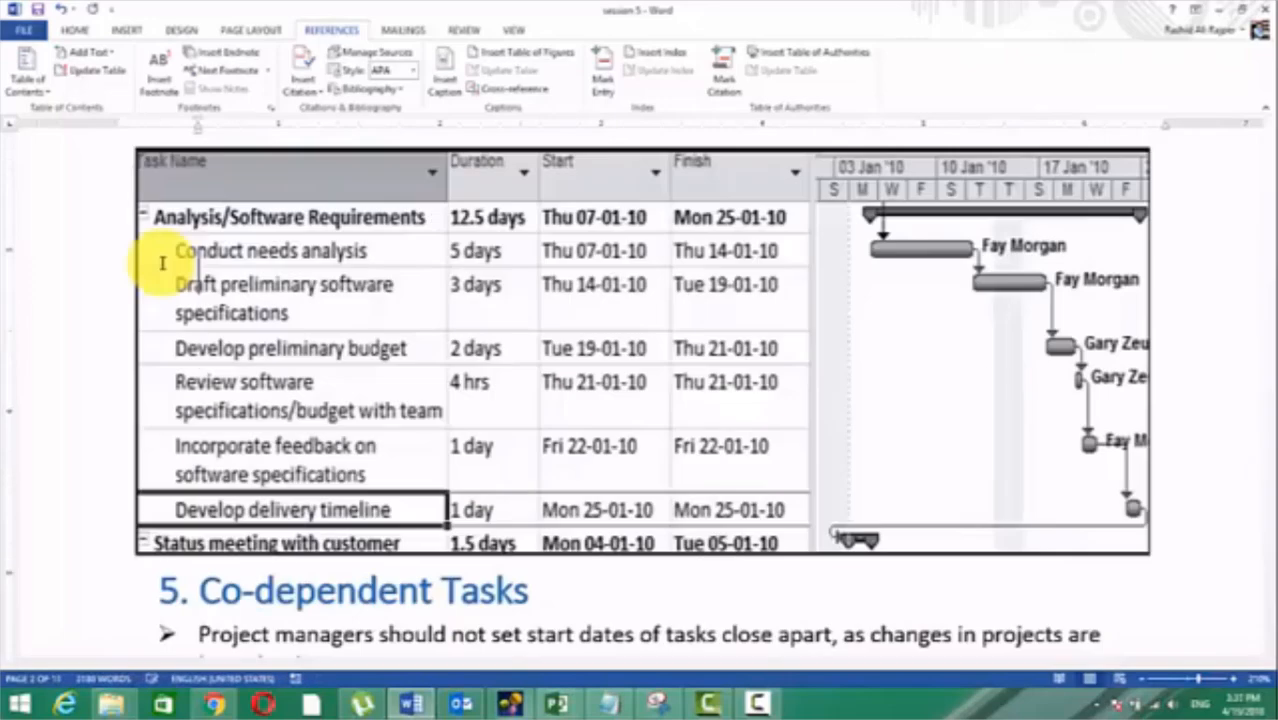
scroll(162, 263, "up", 10)
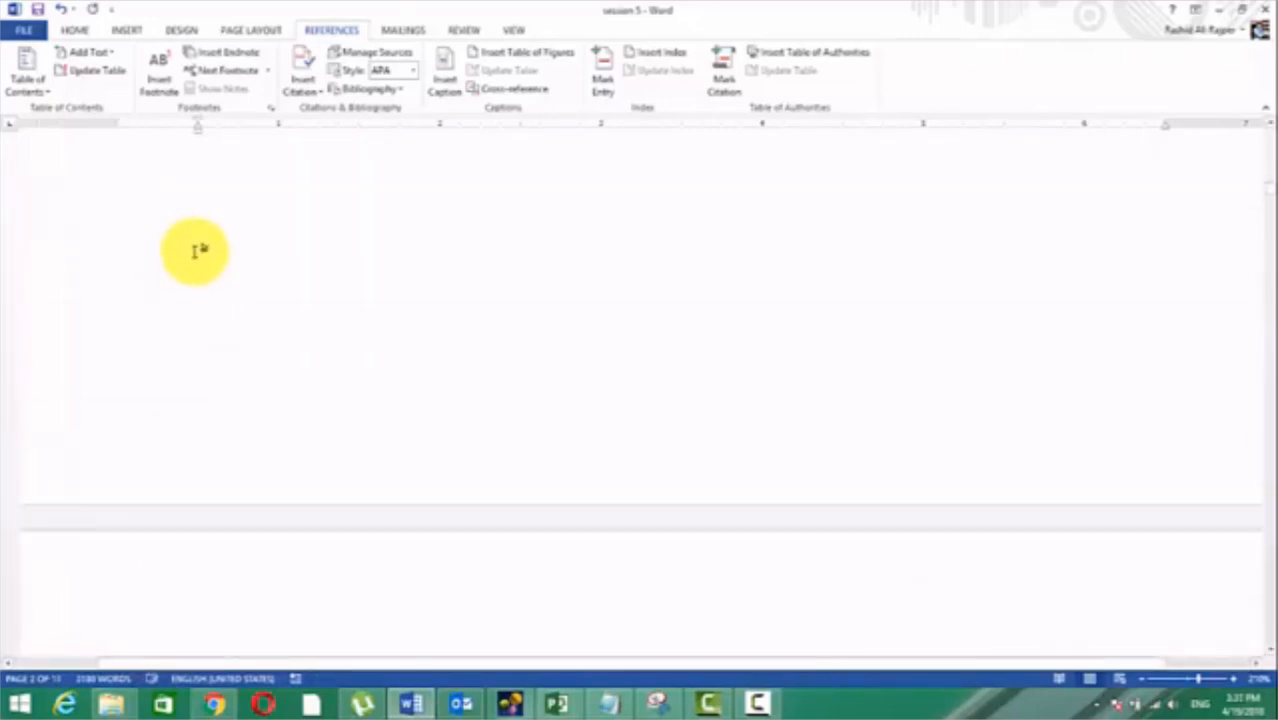
scroll(190, 251, "up", 3)
scroll(190, 251, "down", 8)
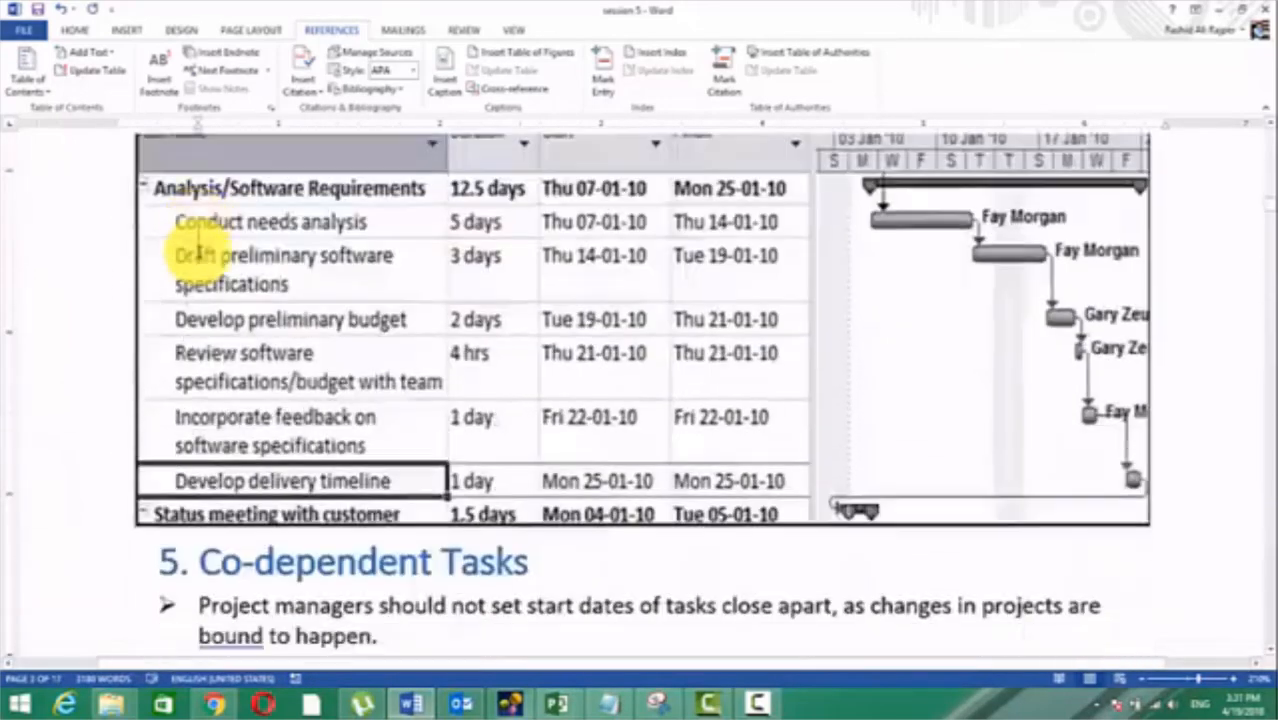
scroll(197, 255, "up", 1)
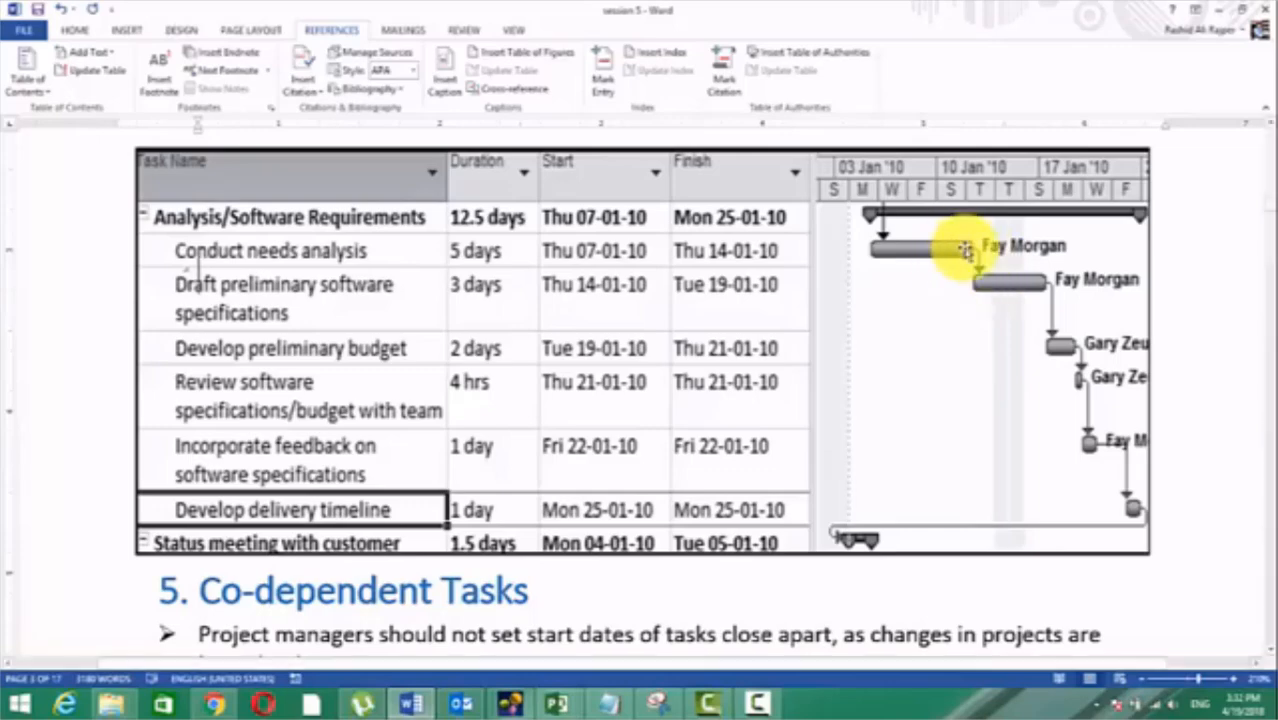
Step: Read through the Co-dependent Tasks section below the Gantt chart figure
scroll(966, 251, "up", 3)
scroll(966, 251, "down", 3)
scroll(966, 251, "down", 4)
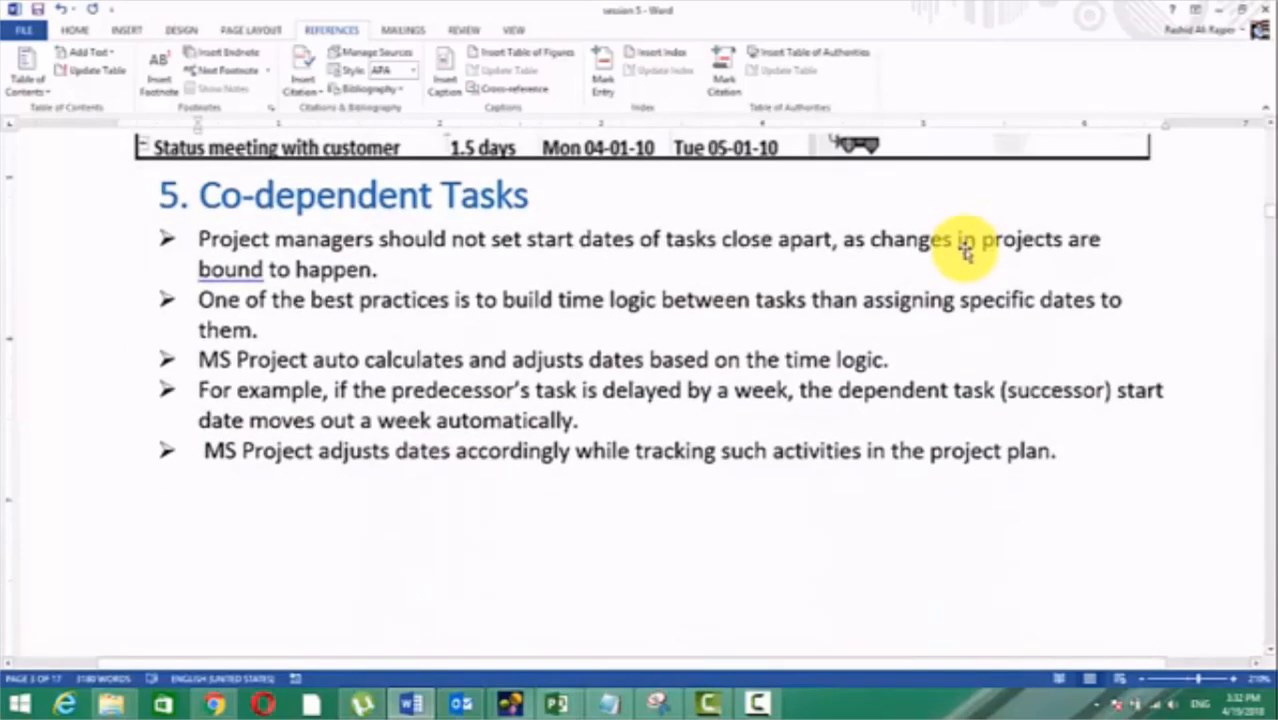
scroll(961, 229, "up", 2)
scroll(967, 251, "down", 3)
scroll(966, 251, "up", 2)
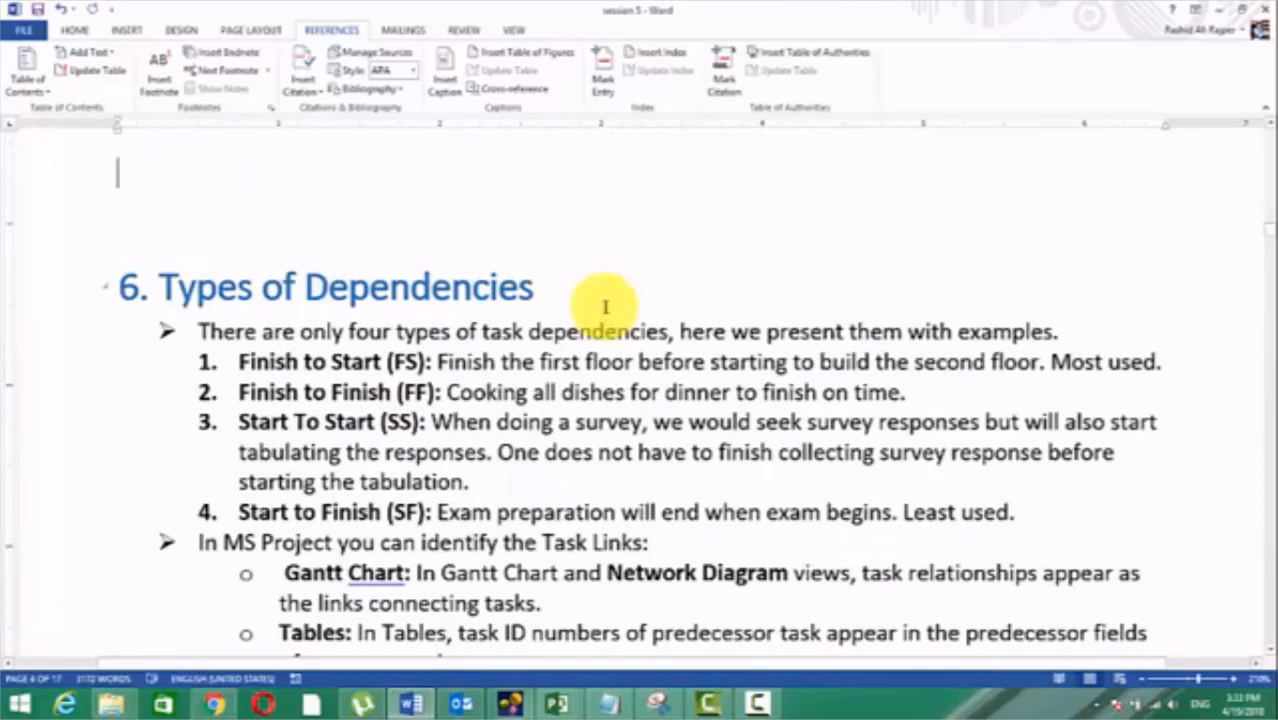
Step: Examine the four dependency types in section 6, highlighting the Finish to Start and Finish to Finish entries
scroll(605, 307, "down", 3)
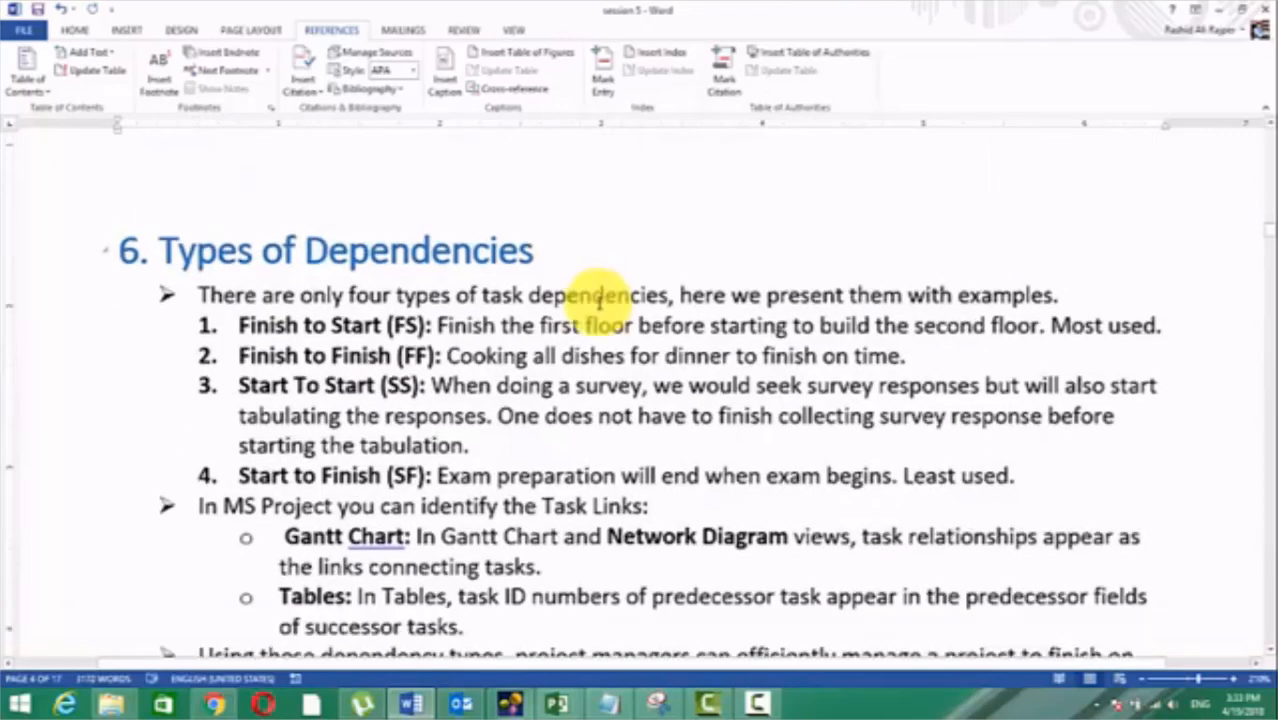
scroll(590, 305, "down", 7)
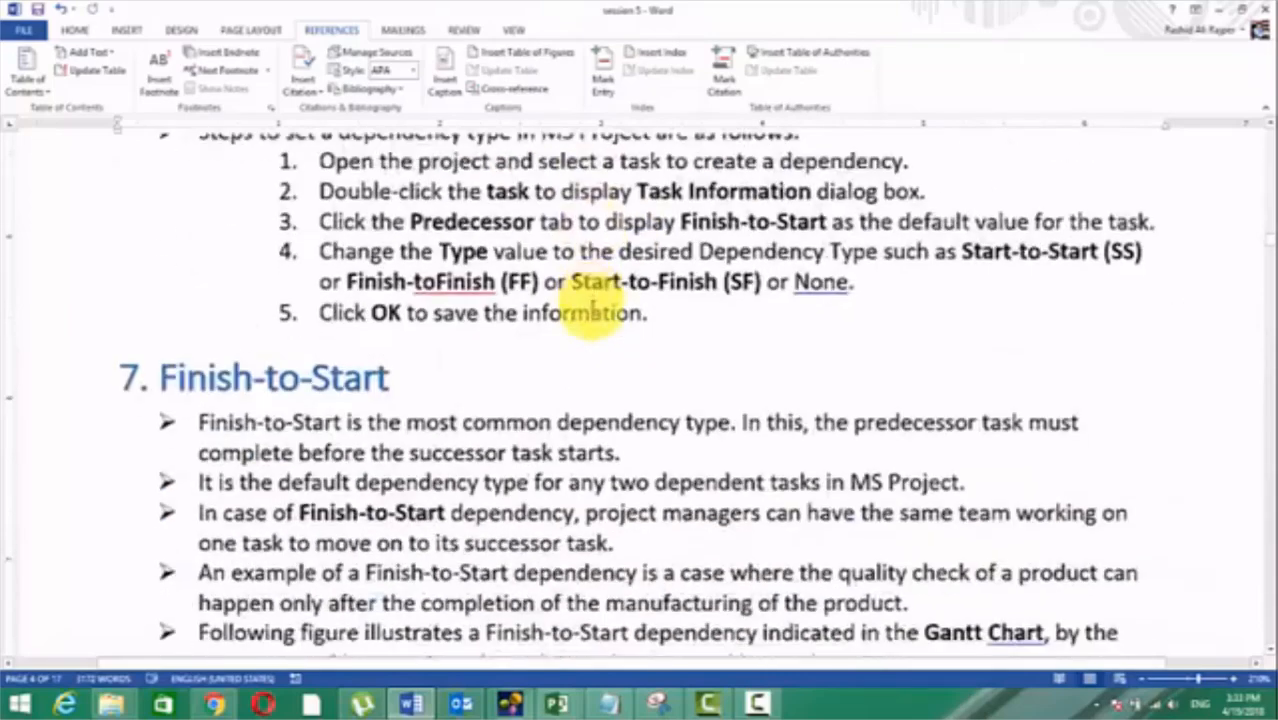
scroll(592, 298, "down", 1)
scroll(585, 290, "up", 4)
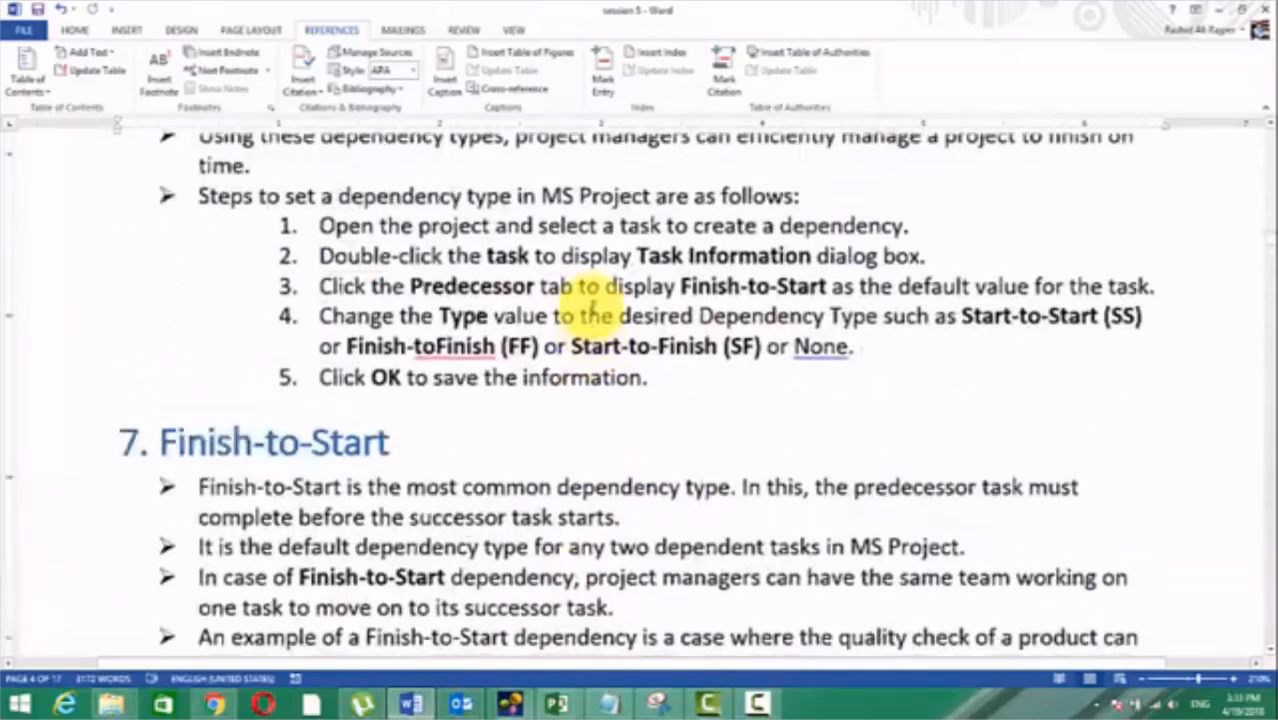
scroll(592, 306, "up", 9)
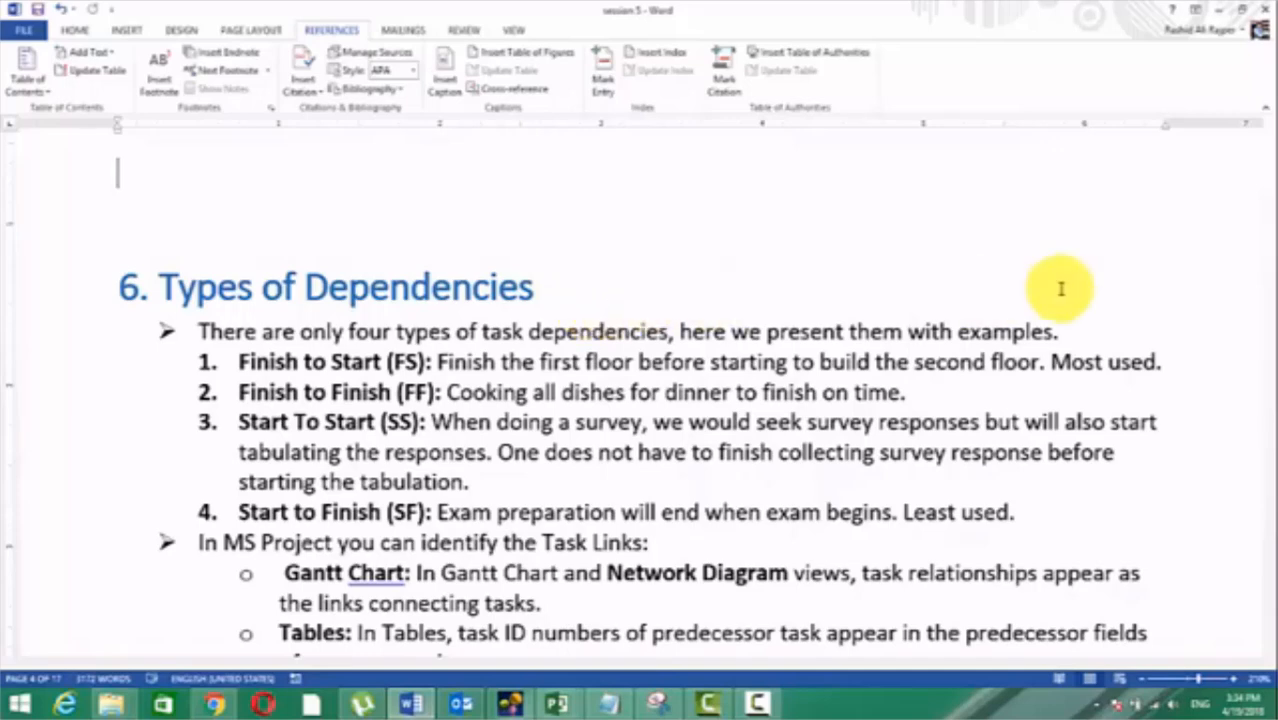
left_click_drag(920, 392, 212, 362)
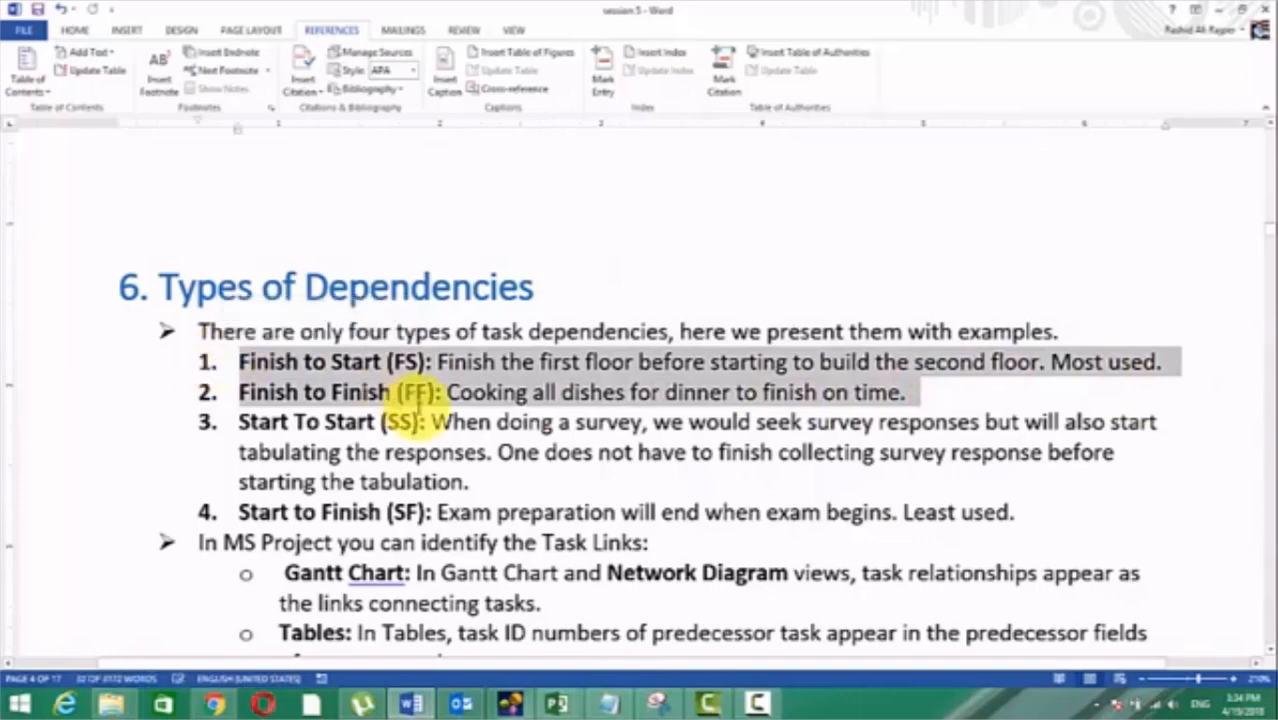
left_click(395, 405)
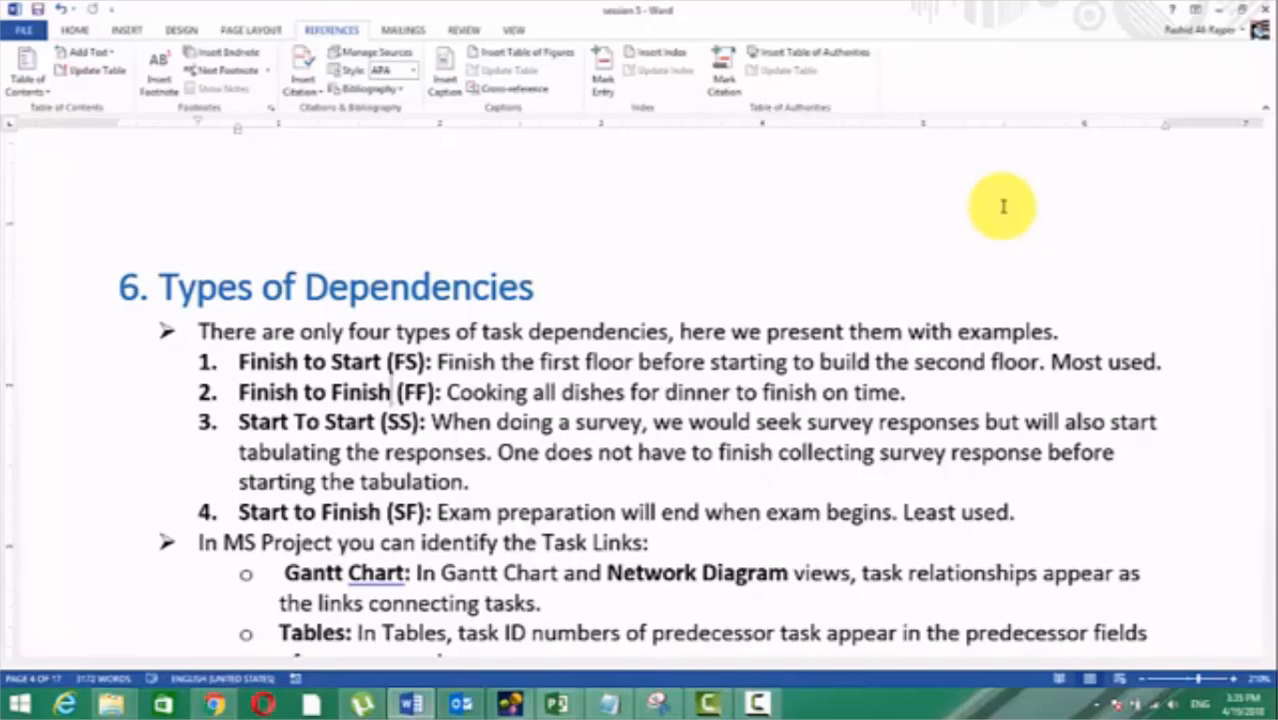
Step: Read how Task Links are identified, highlighting that term, and review the steps for setting a dependency type
scroll(998, 206, "down", 3)
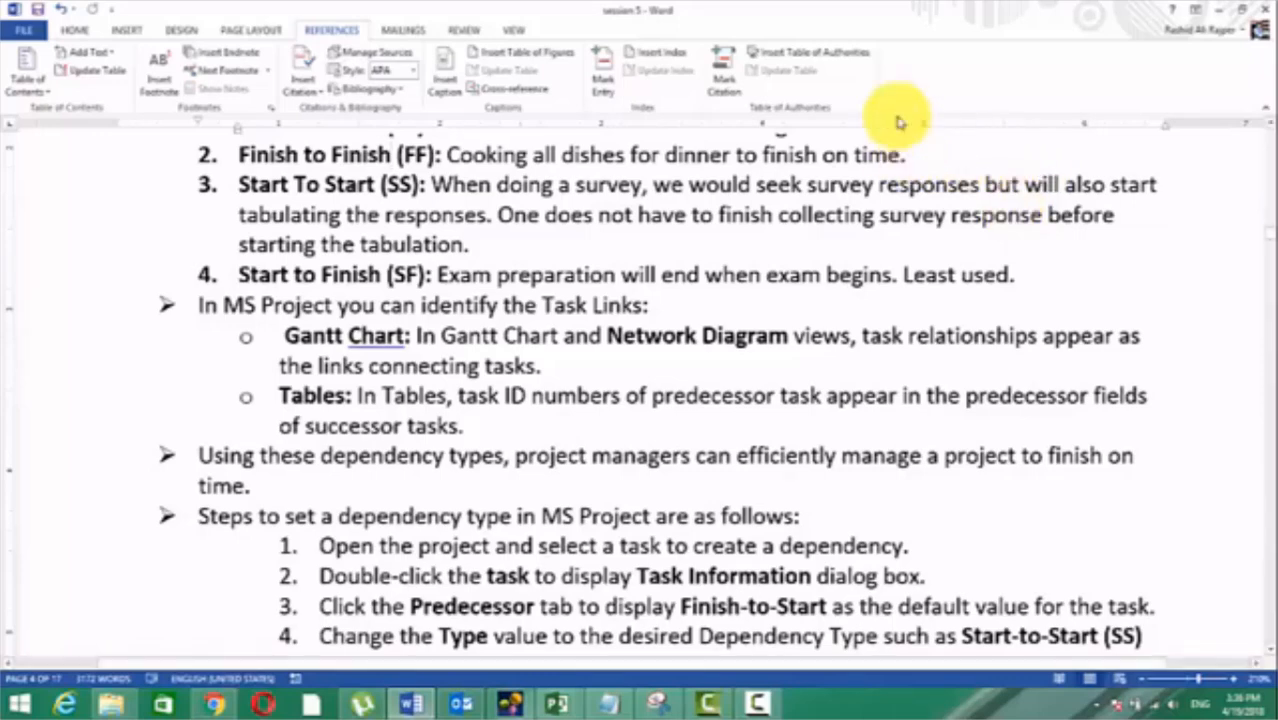
left_click_drag(546, 305, 646, 306)
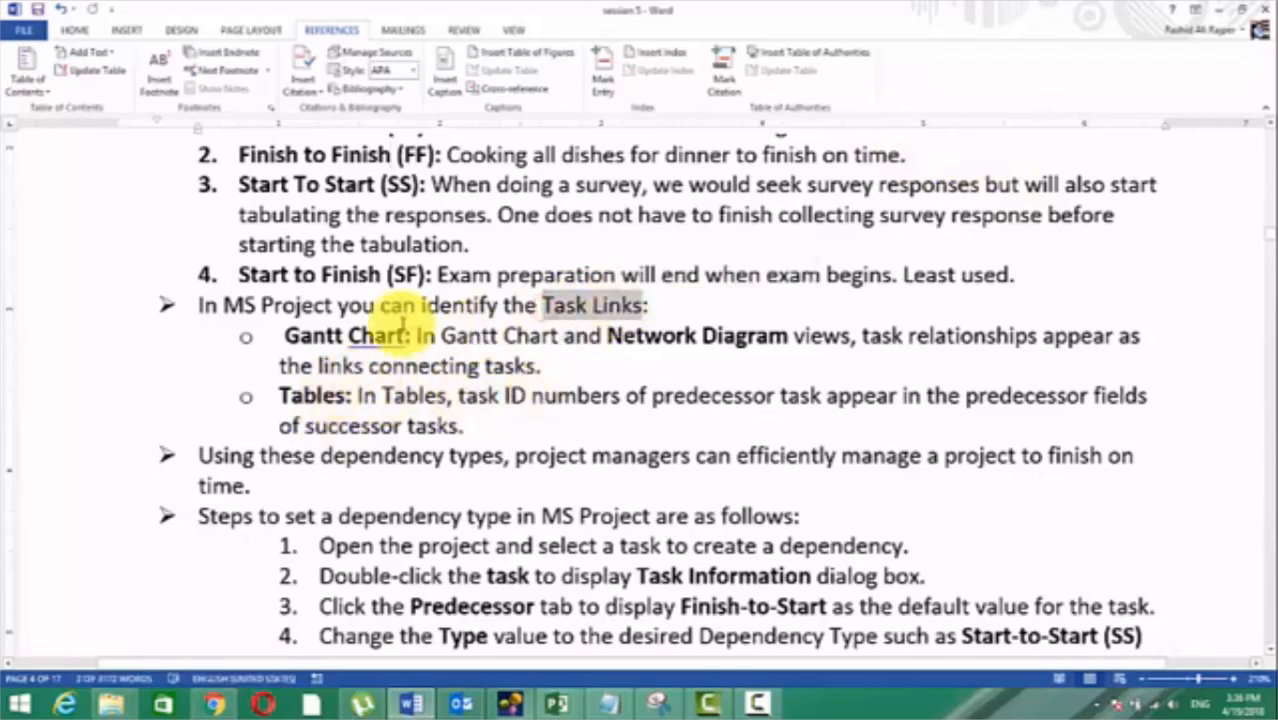
scroll(375, 420, "down", 2)
scroll(375, 418, "down", 2)
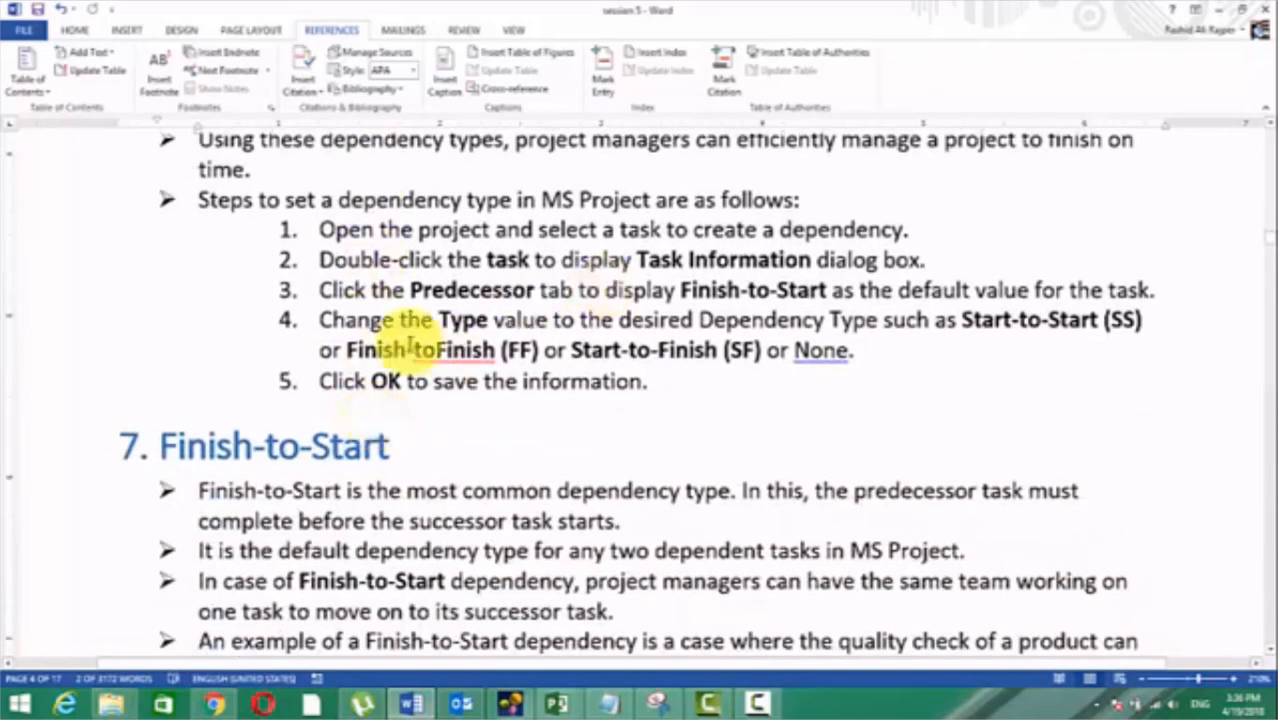
scroll(465, 320, "up", 3)
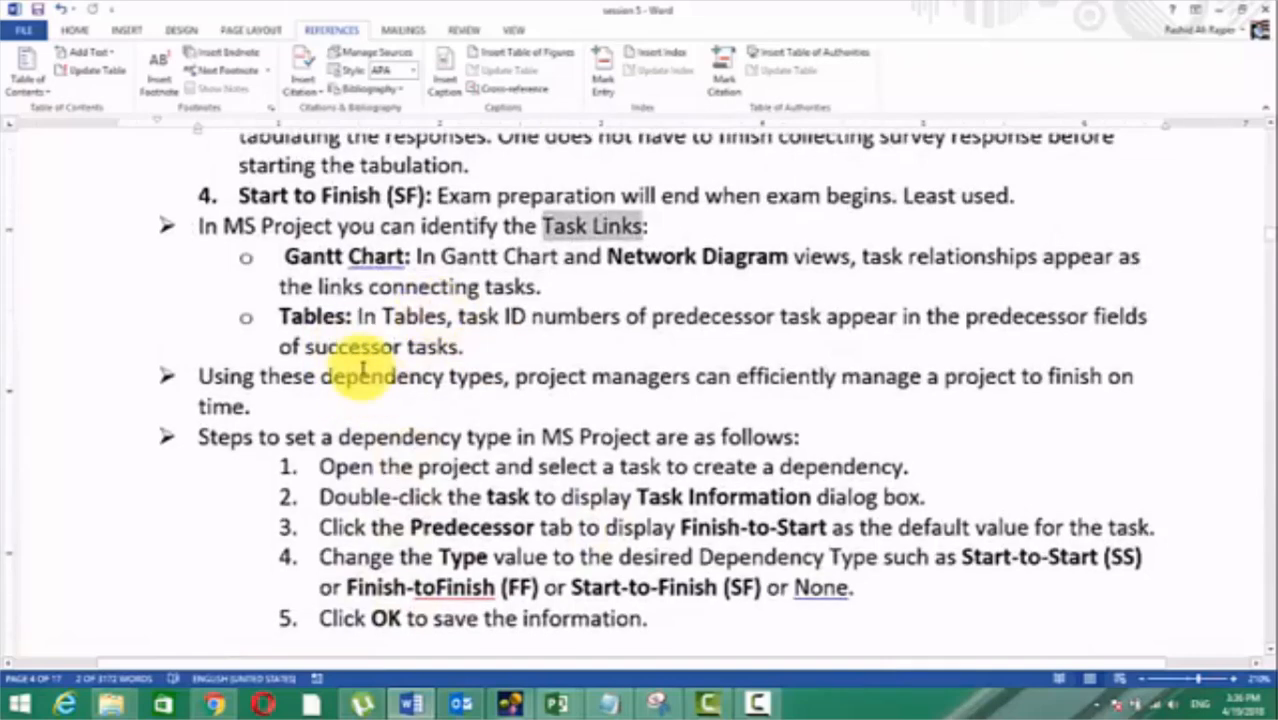
Step: Switch to the empty Project2 file in Microsoft Project and enter five tasks named Task1, Task2, Task3, Task4 and Task5
left_click(560, 704)
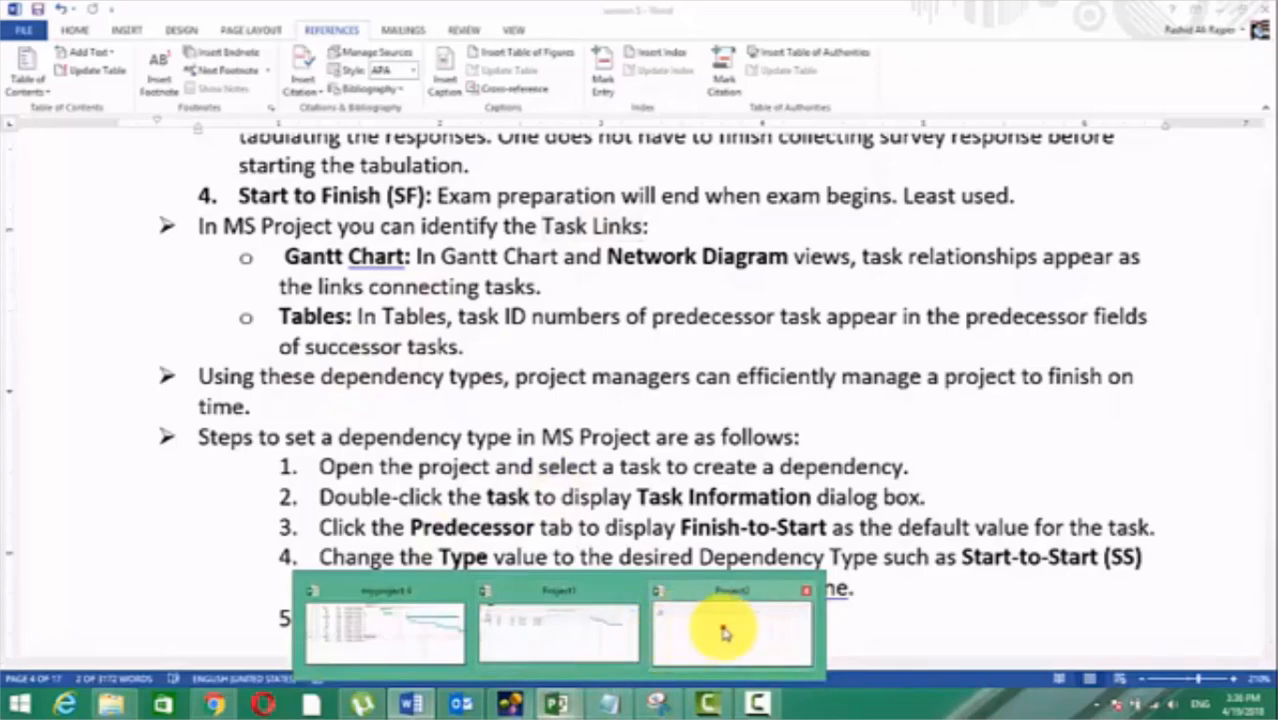
left_click(724, 632)
left_click(194, 258)
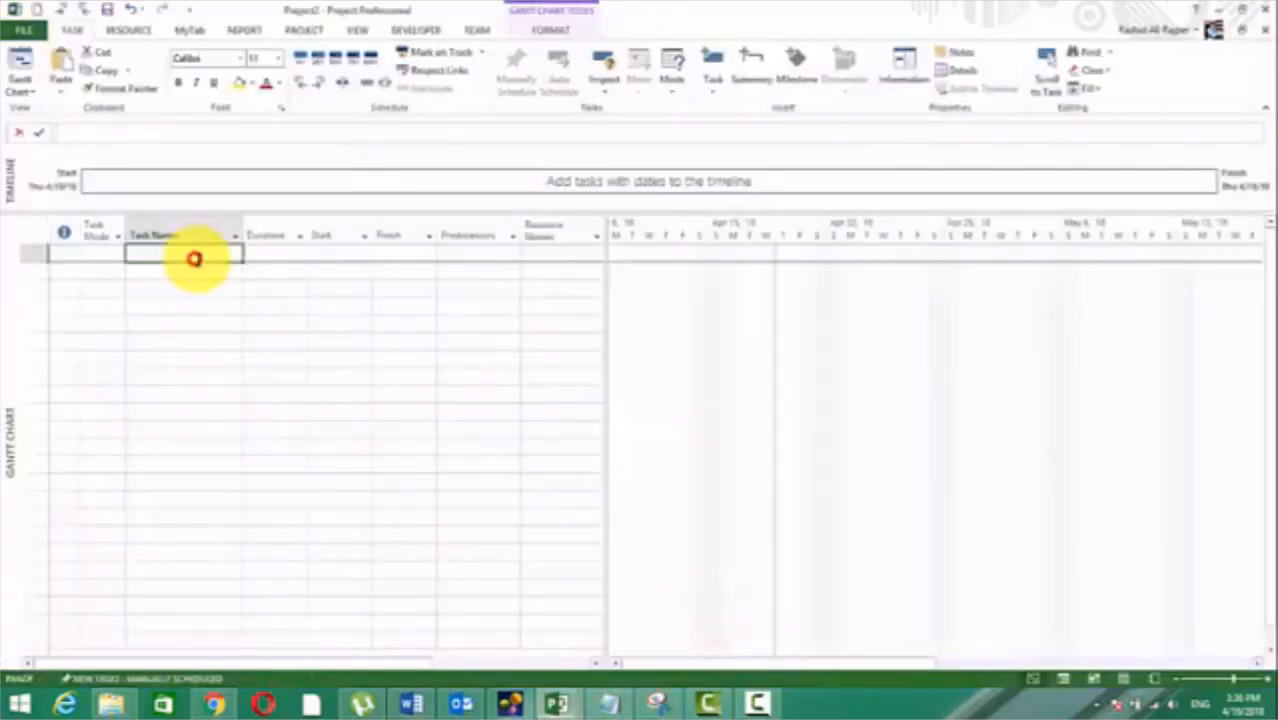
type("Task")
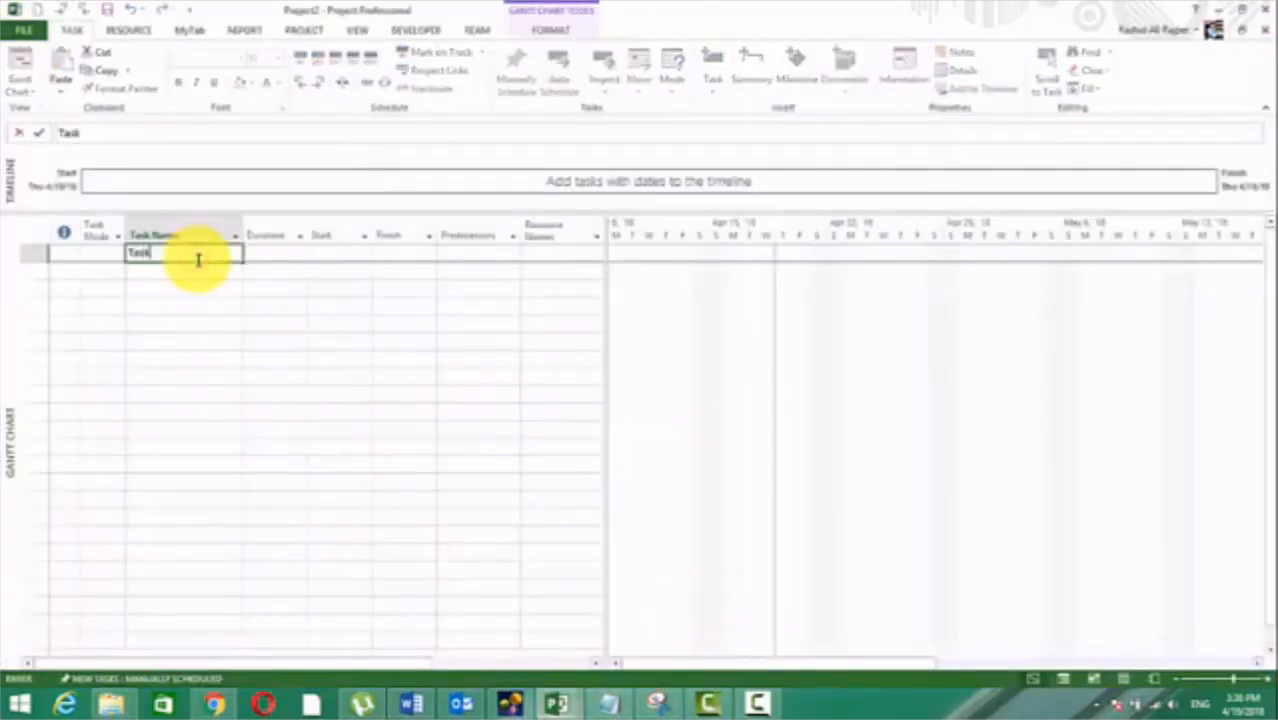
type("1")
key("Return")
type("Task2")
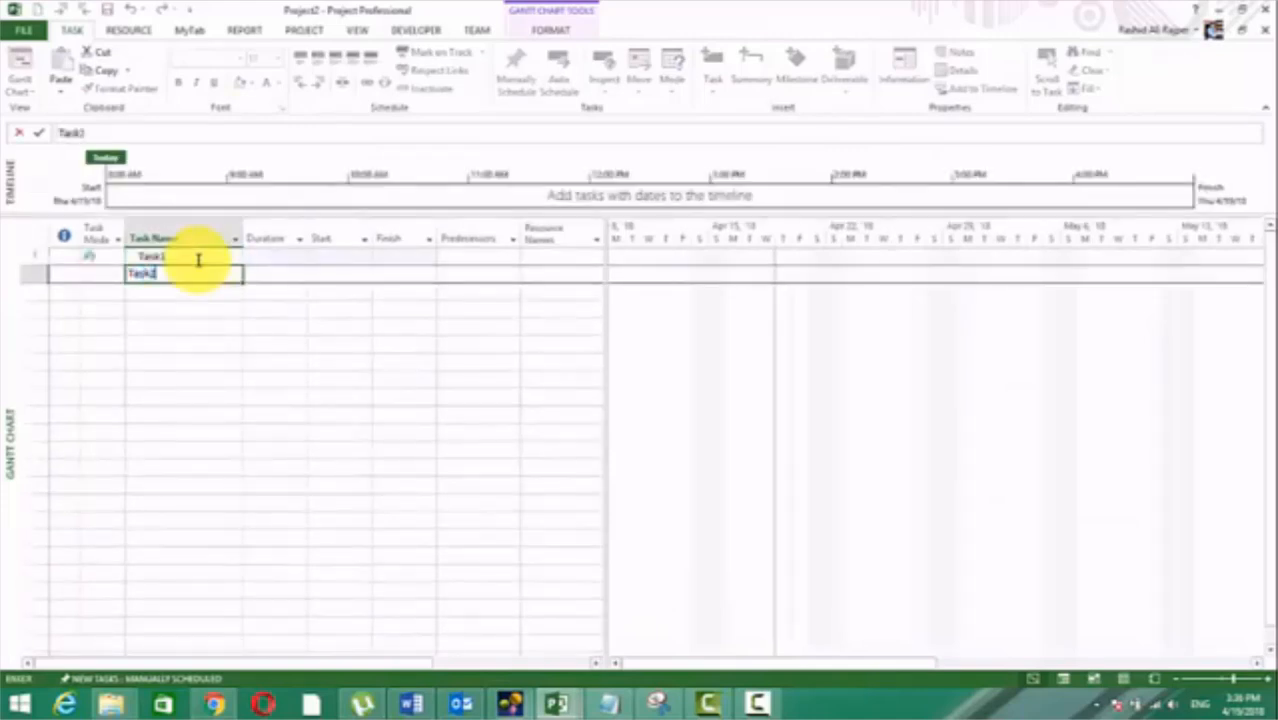
key("Return")
type("Task3")
key("Return")
type("T")
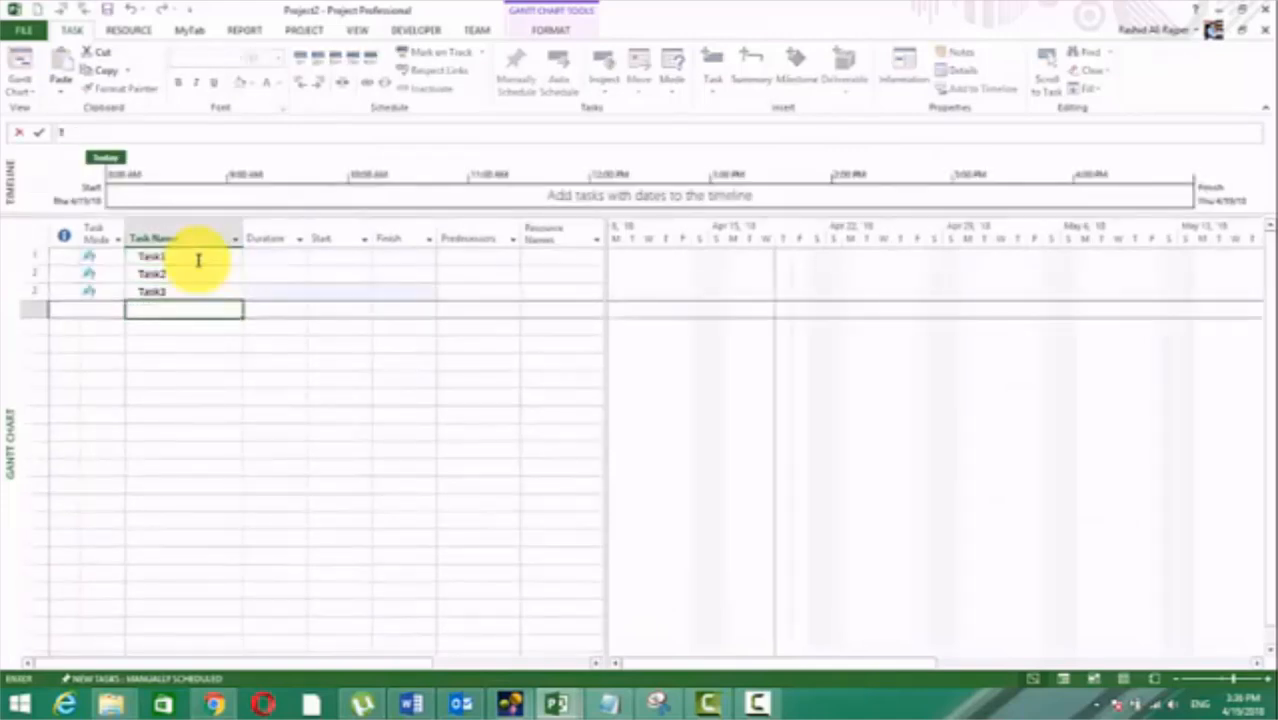
type("ask4")
key("Return")
type("Task5")
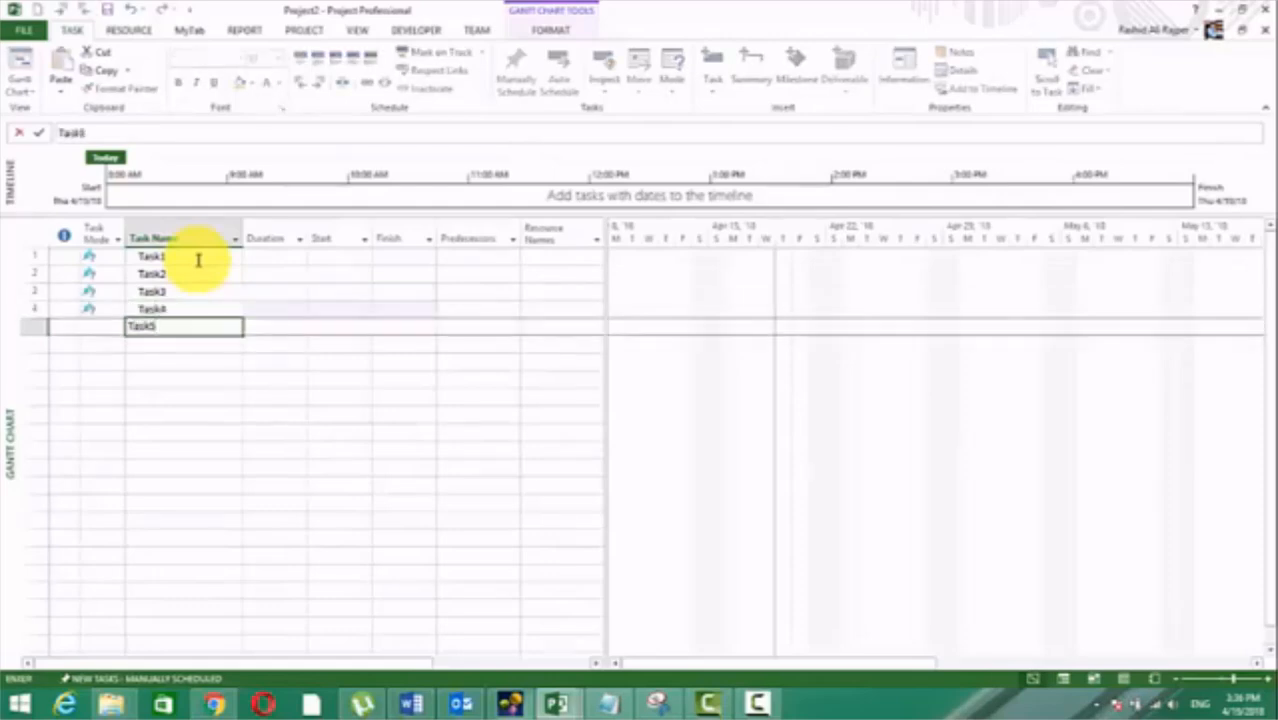
key("Return")
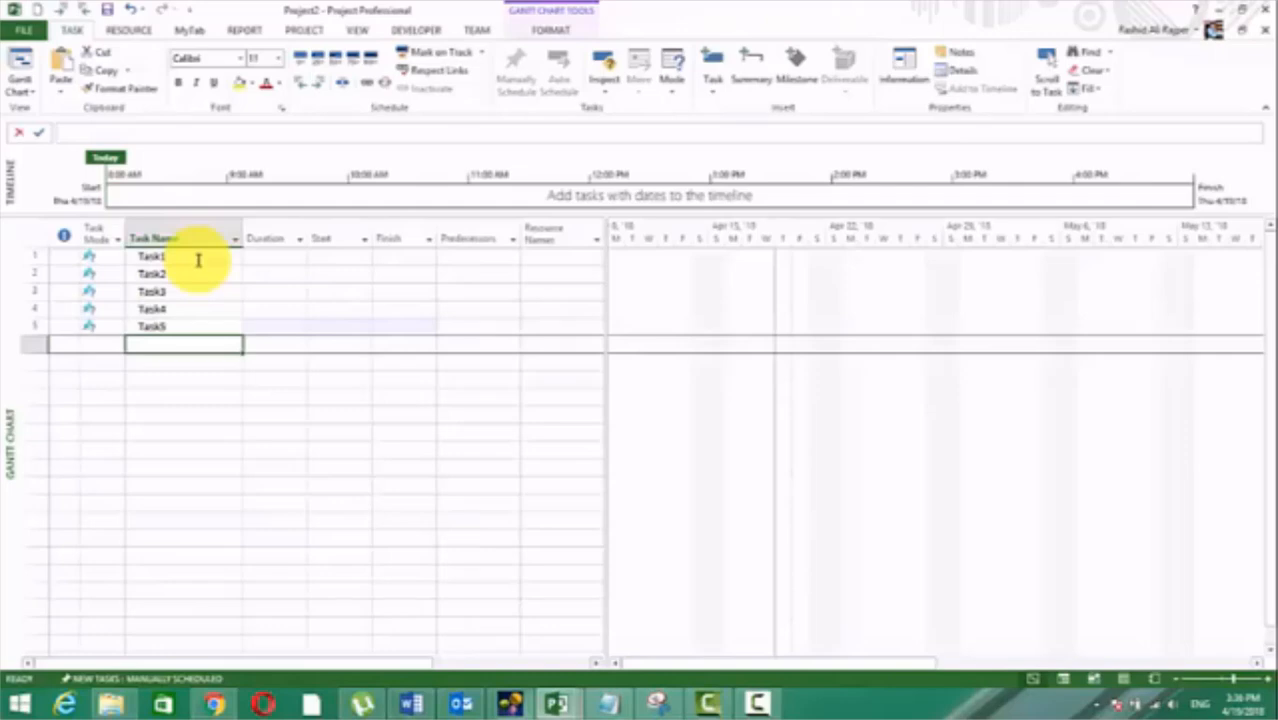
Step: Give Task1 a duration of 4 days and a start date of Thu 4/19/18
left_click(340, 257)
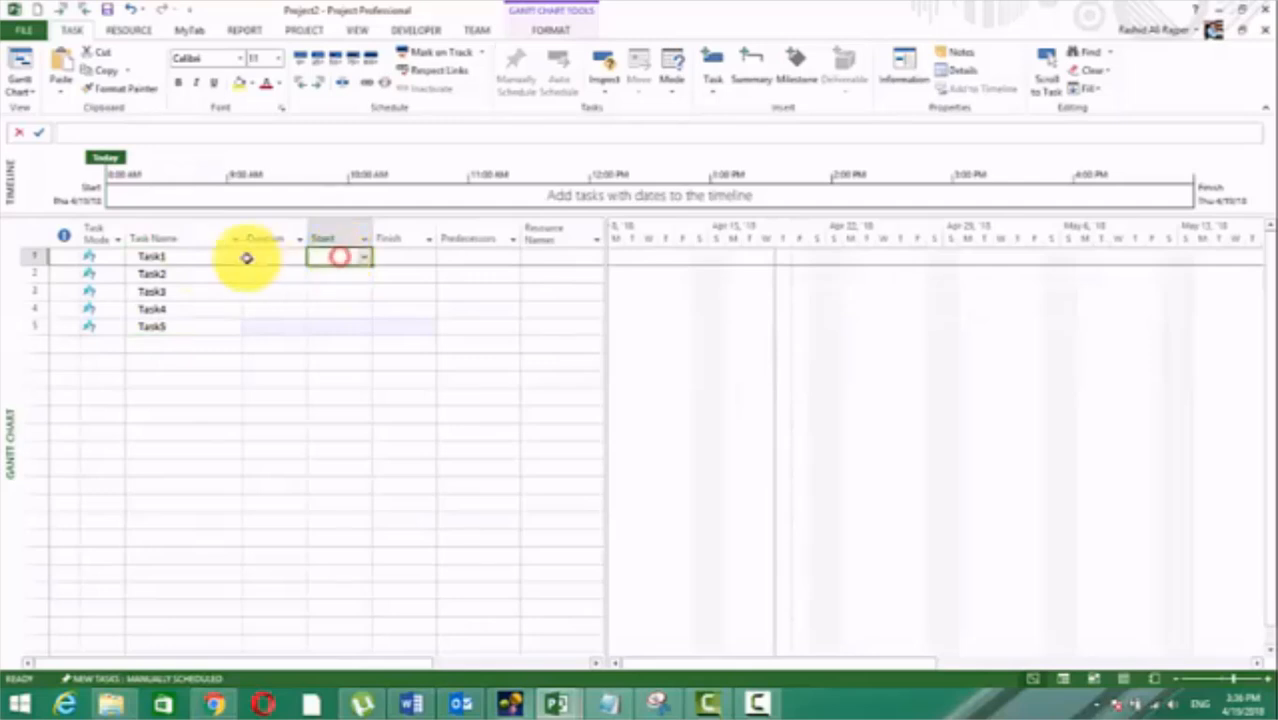
left_click(277, 256)
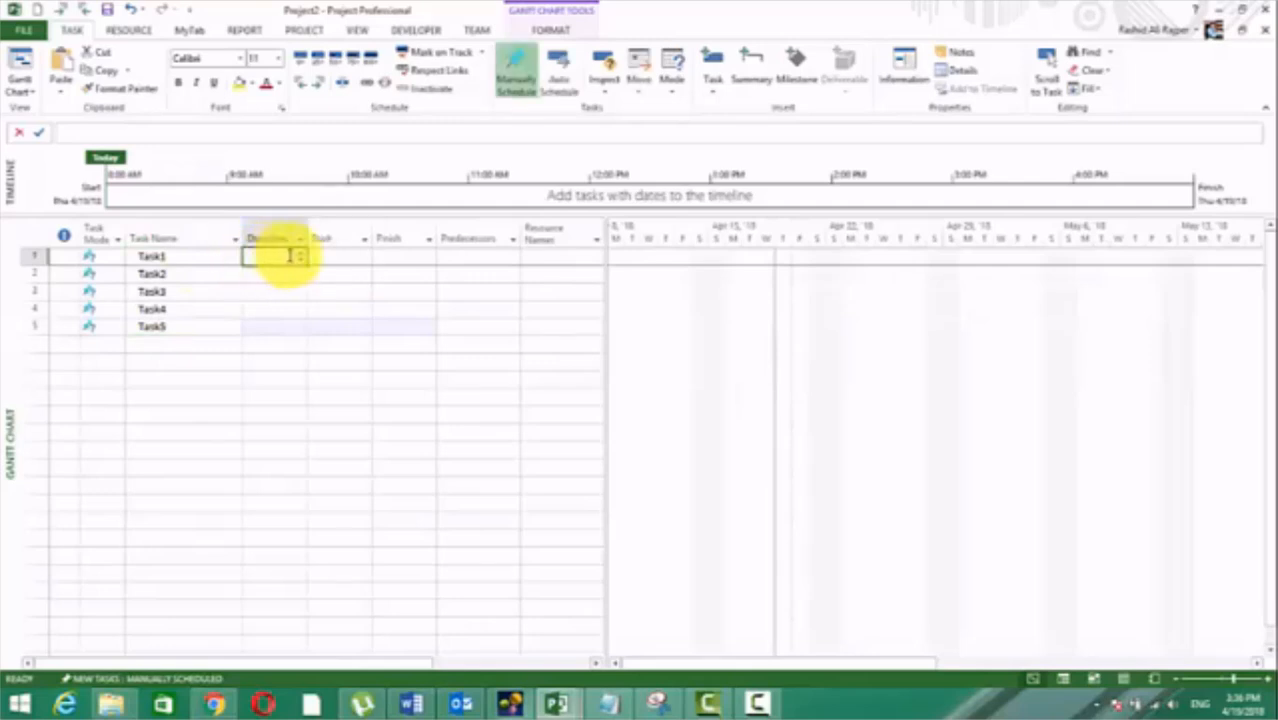
type("4d")
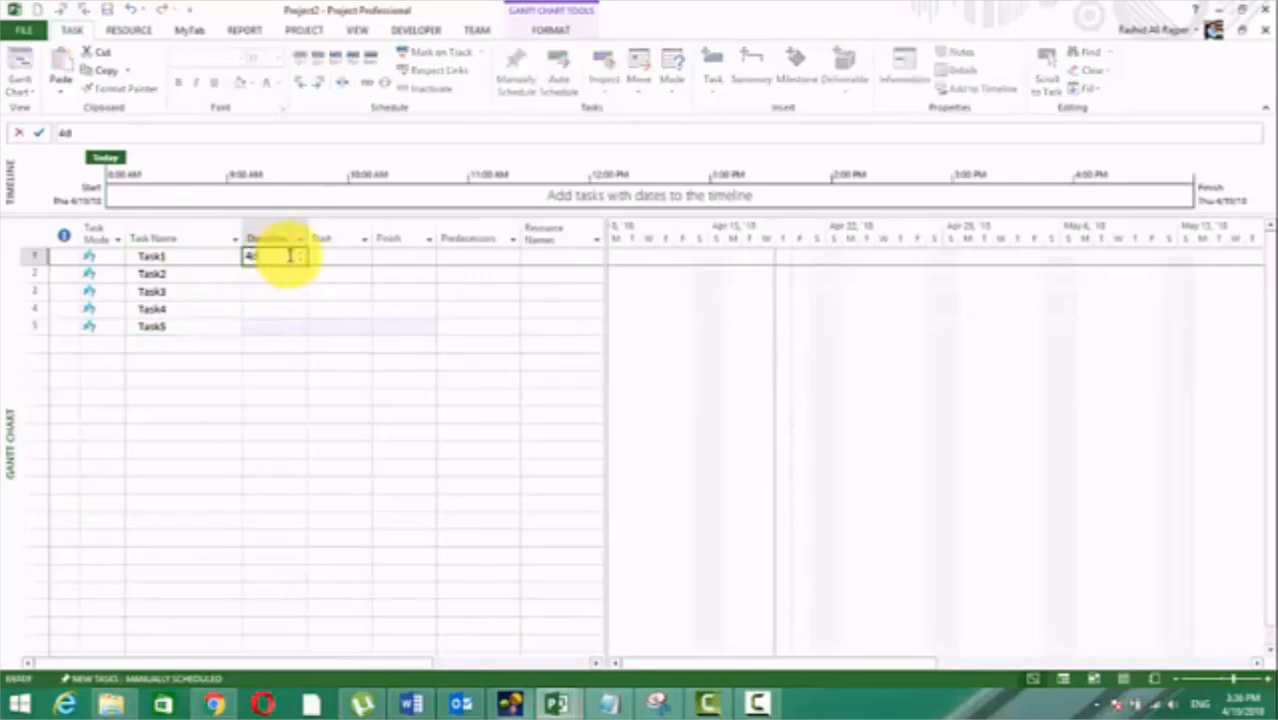
key("Return")
left_click(313, 255)
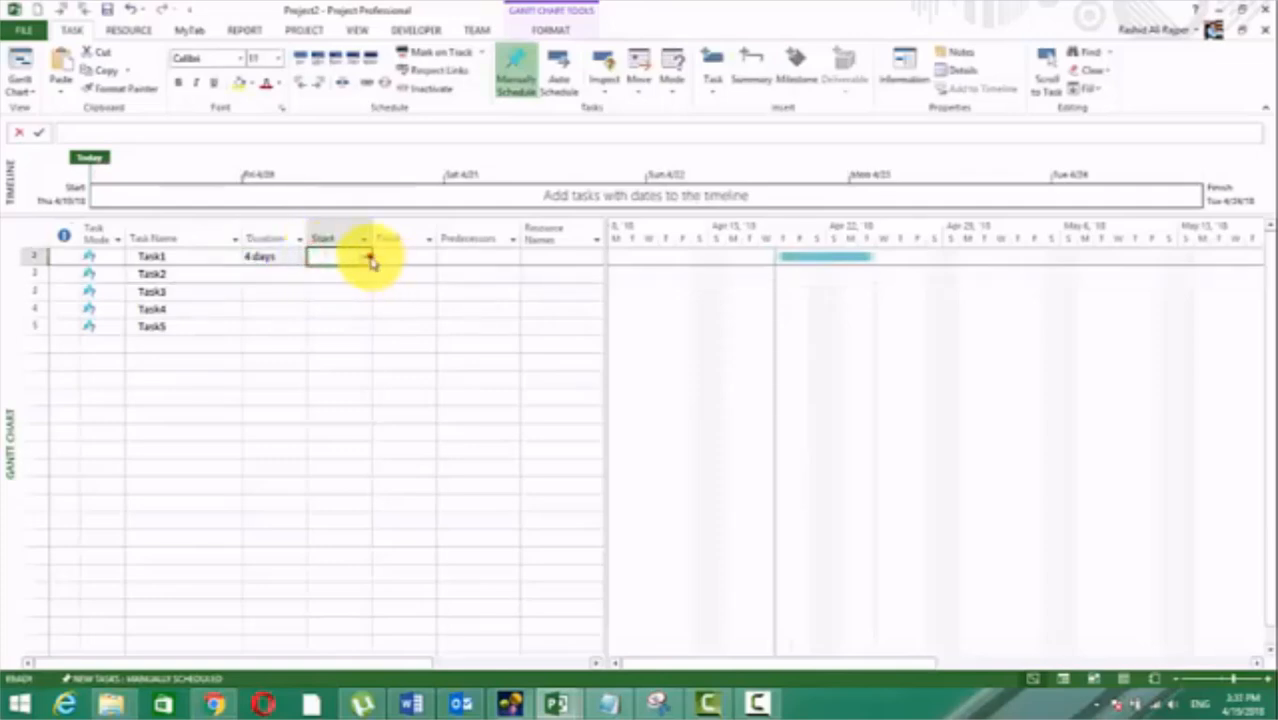
left_click(365, 257)
left_click(303, 394)
left_click(428, 346)
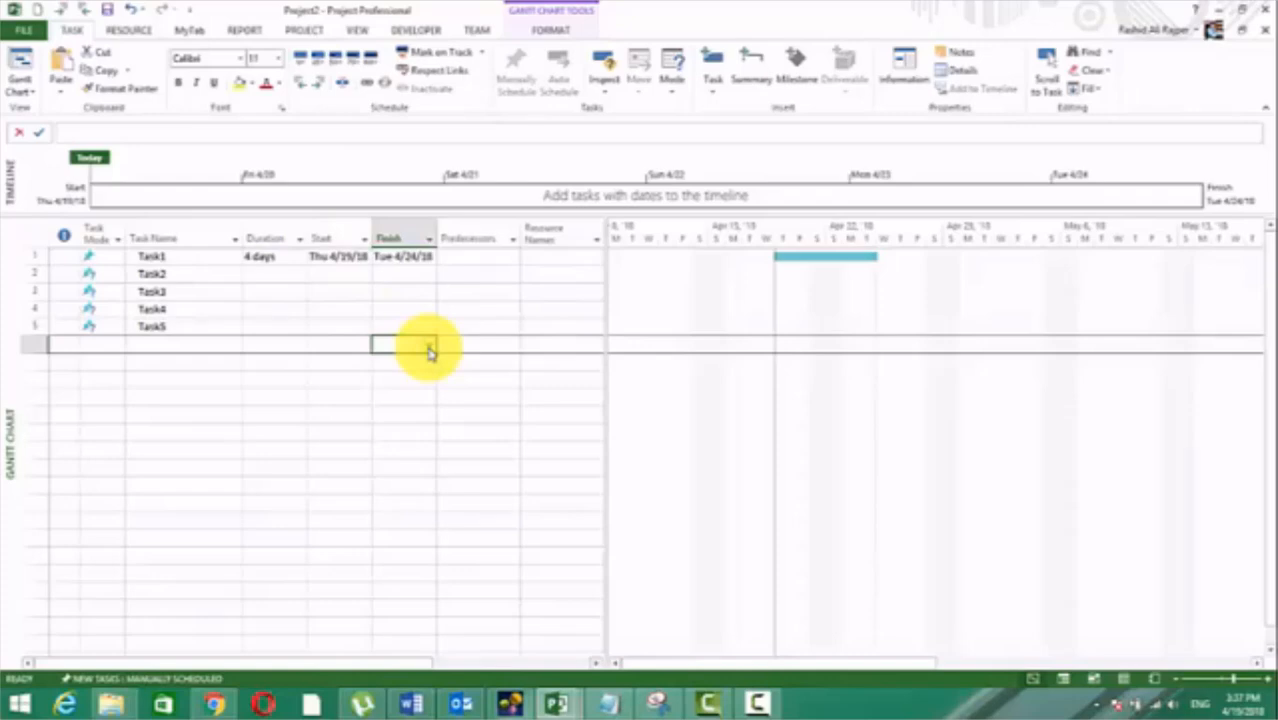
Step: Set Task2's duration to 2 days, leaving its start date empty
left_click(282, 273)
type("2")
left_click(291, 310)
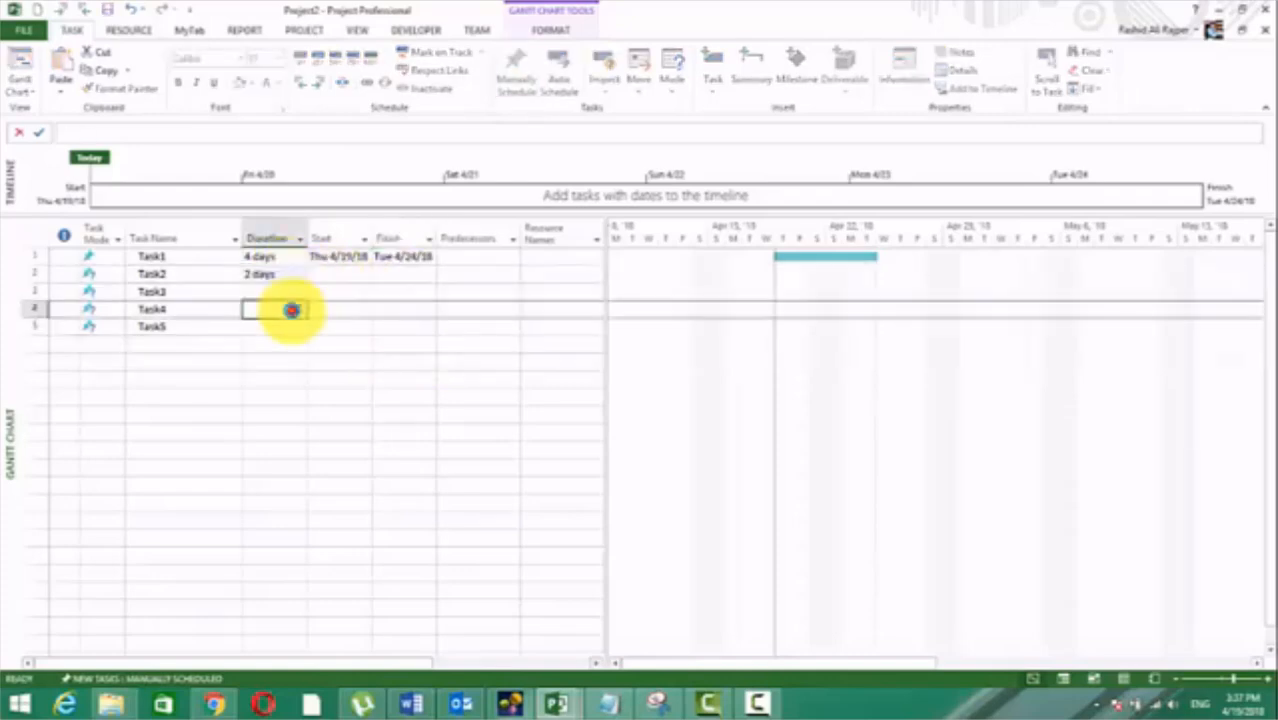
left_click(343, 271)
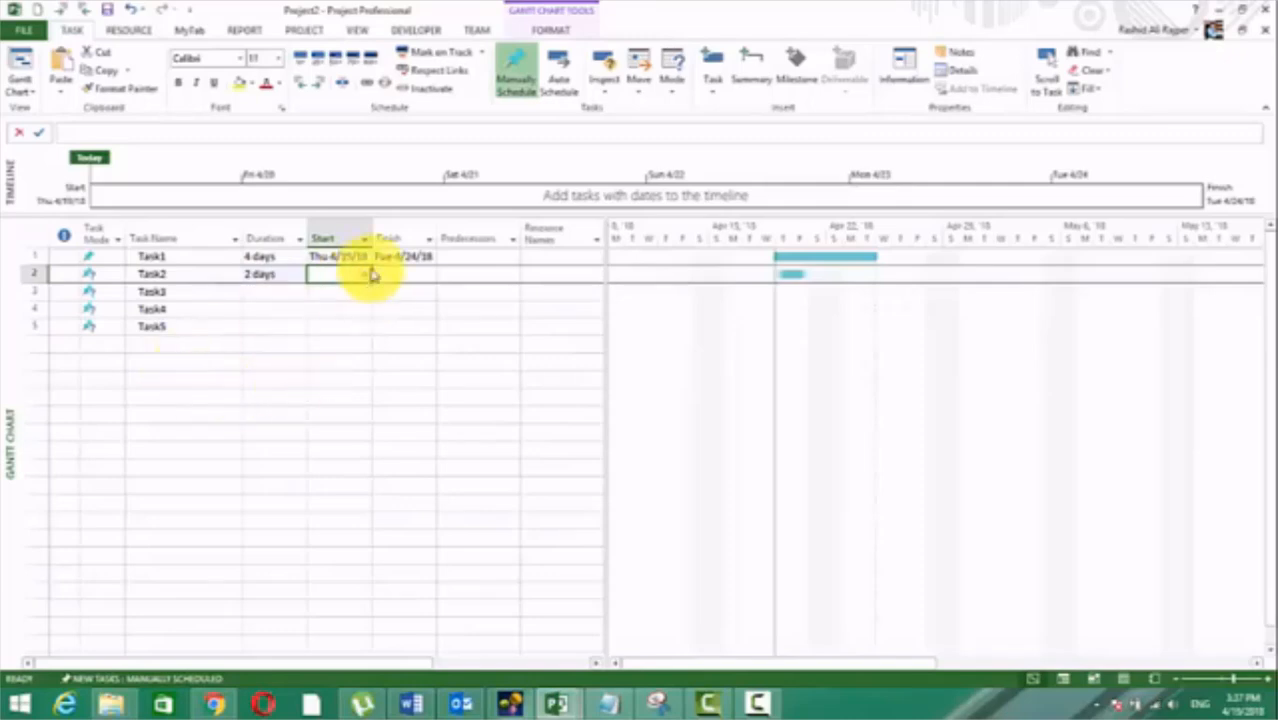
left_click(294, 342)
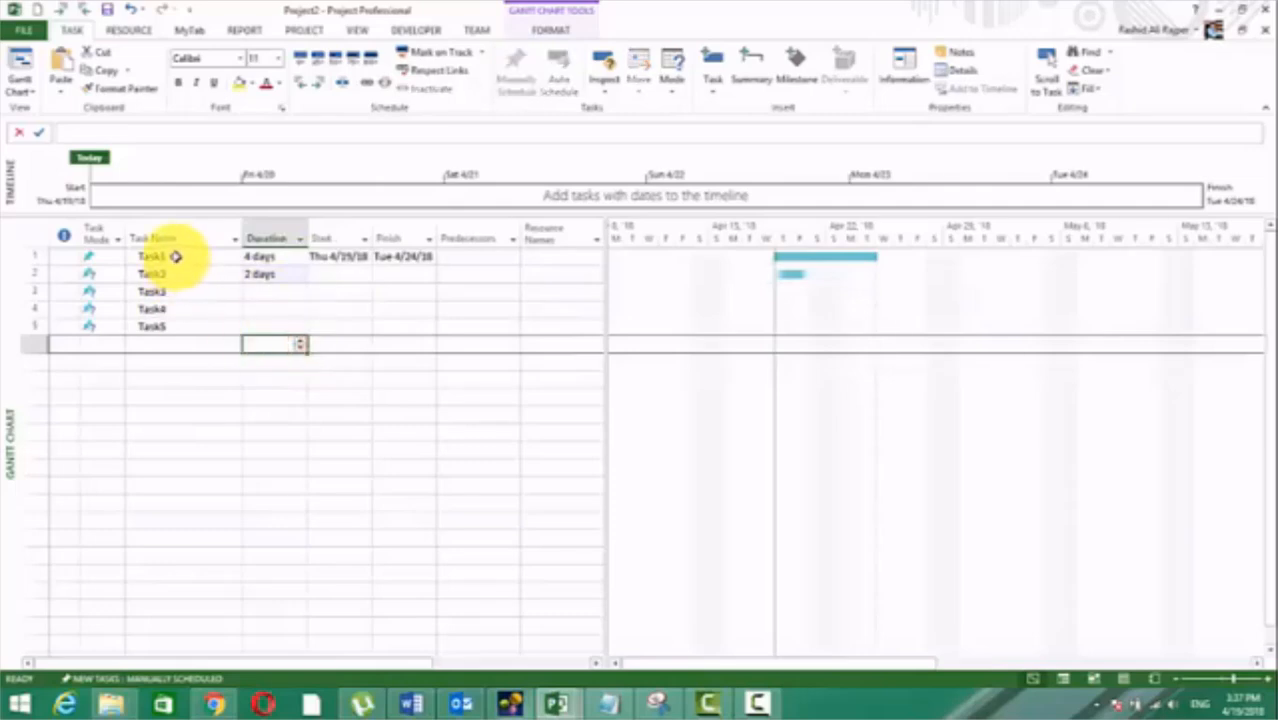
Step: Link Task1 and Task2 so that Task1 is the predecessor of Task2
left_click_drag(175, 257, 175, 272)
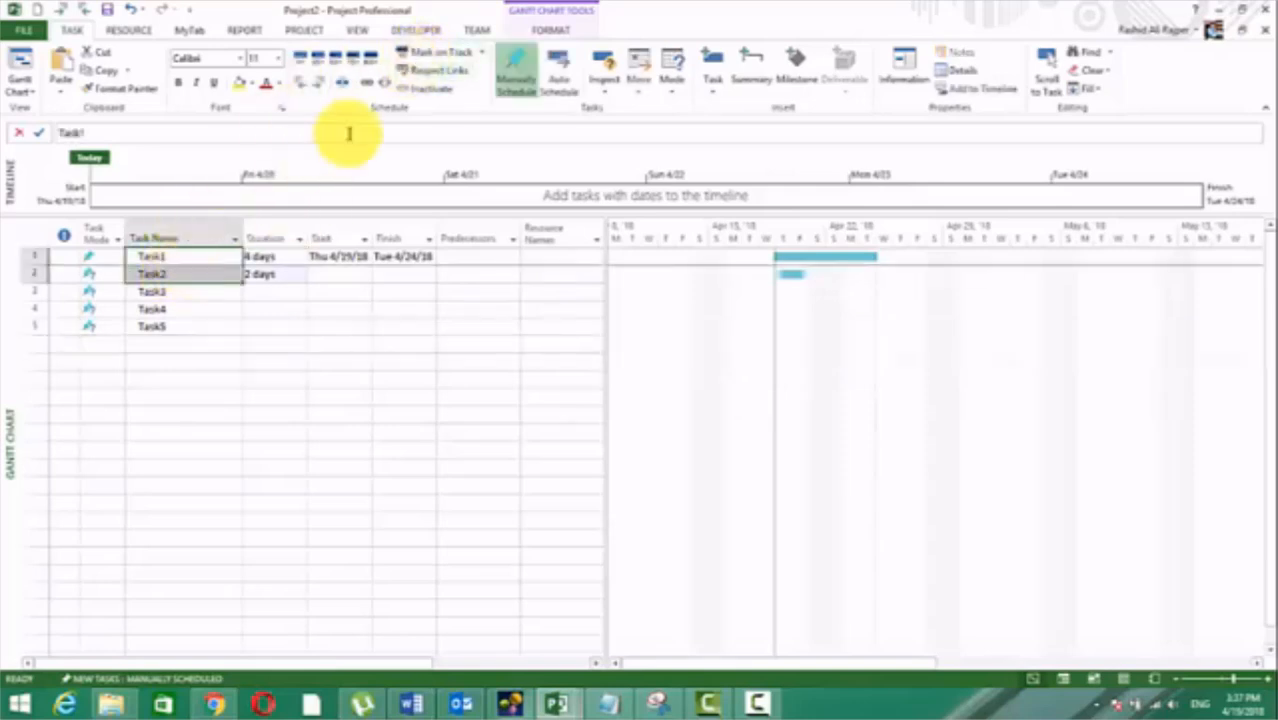
left_click(368, 84)
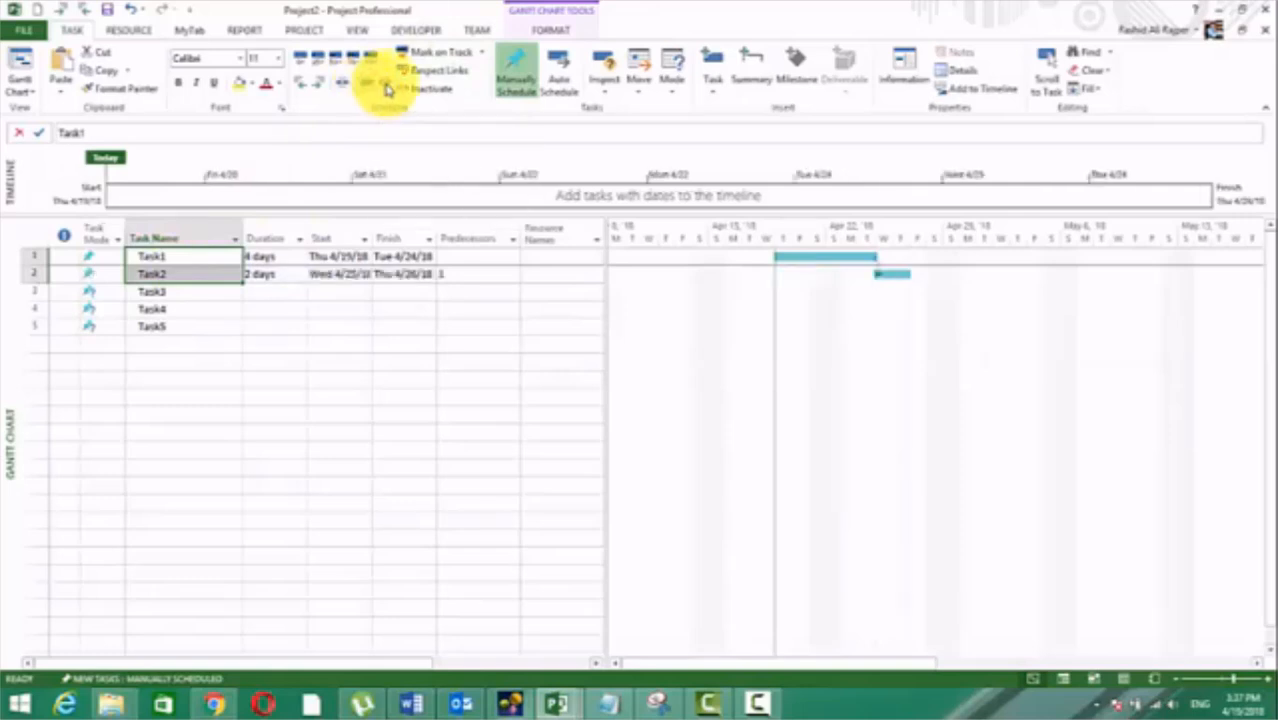
left_click(523, 378)
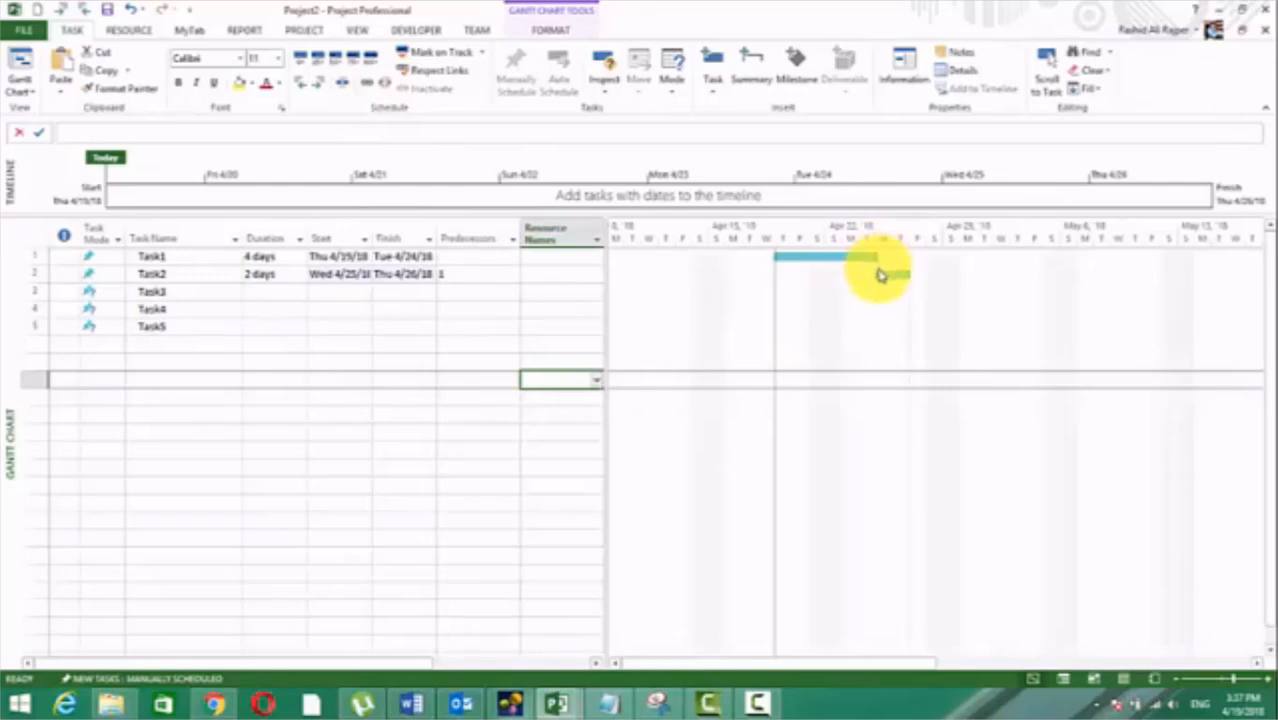
mouse_move(879, 275)
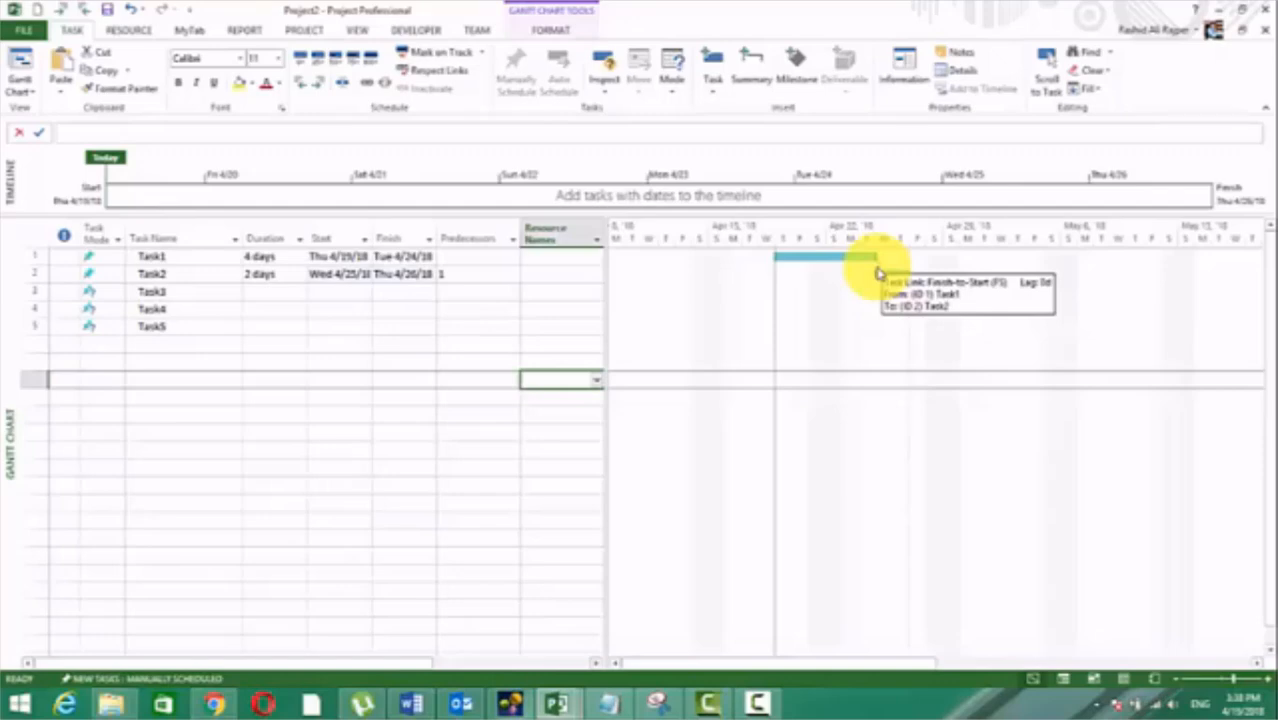
Step: Review the predecessor, dependency type and lag of Task2 in its Task Information
left_click(467, 271)
double_click(467, 271)
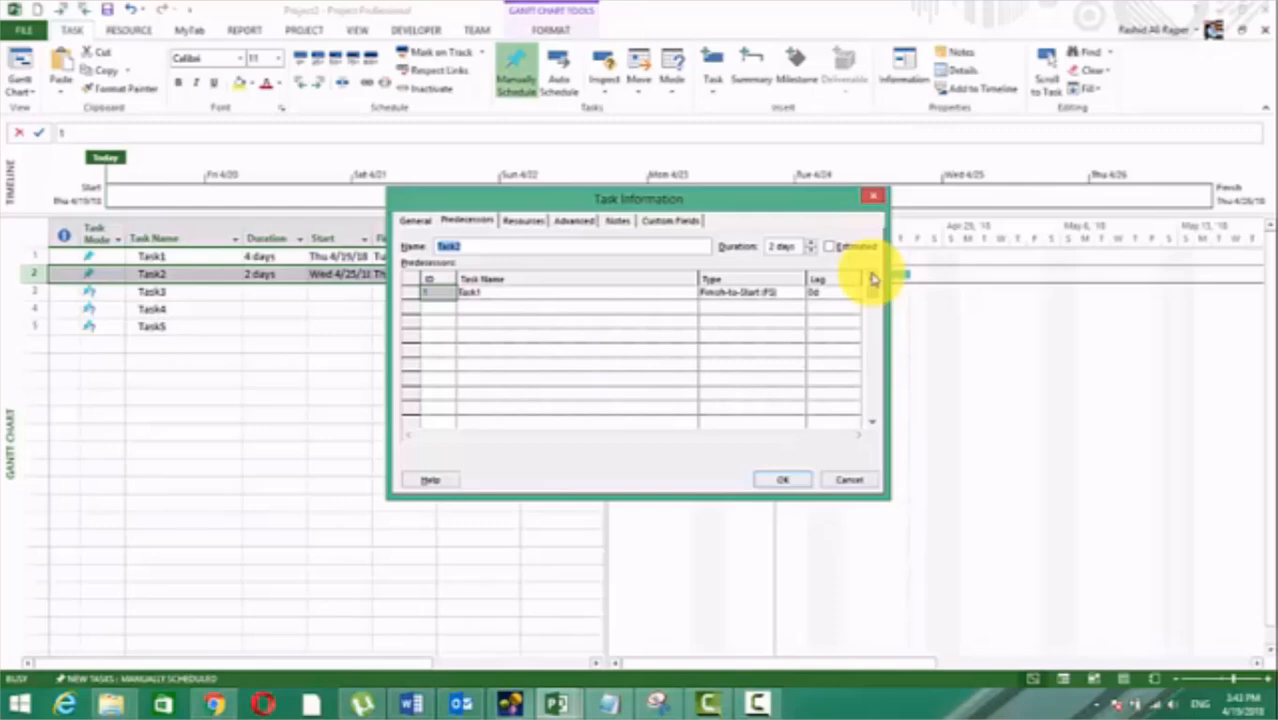
key("Return")
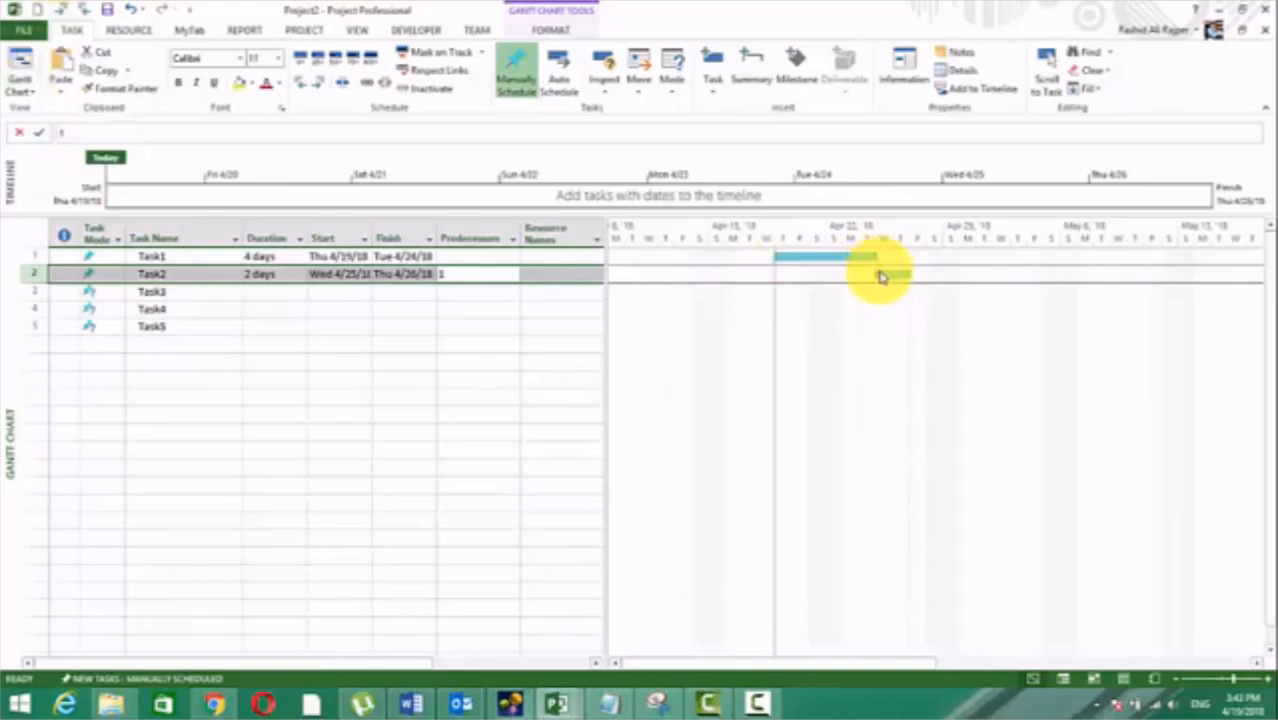
Step: Examine the link between Task1 and Task2 in the Network Diagram view and return to the Gantt Chart view
mouse_move(876, 274)
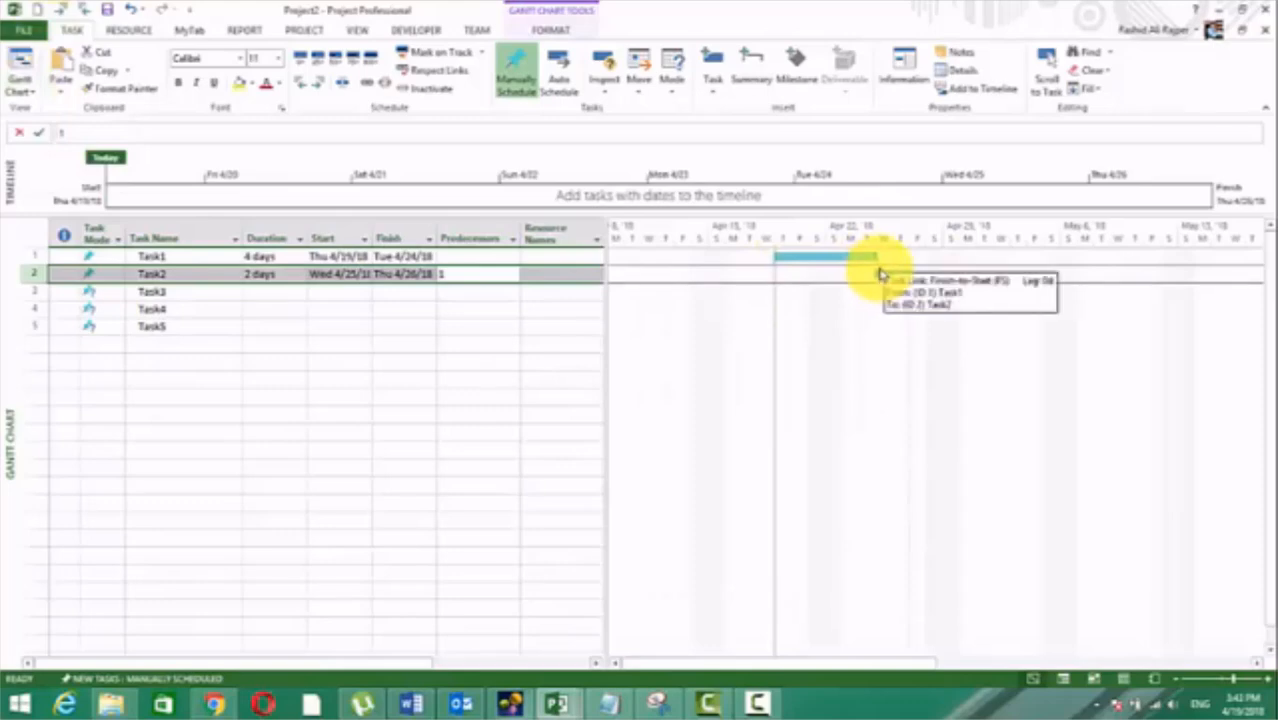
left_click(20, 88)
left_click(66, 170)
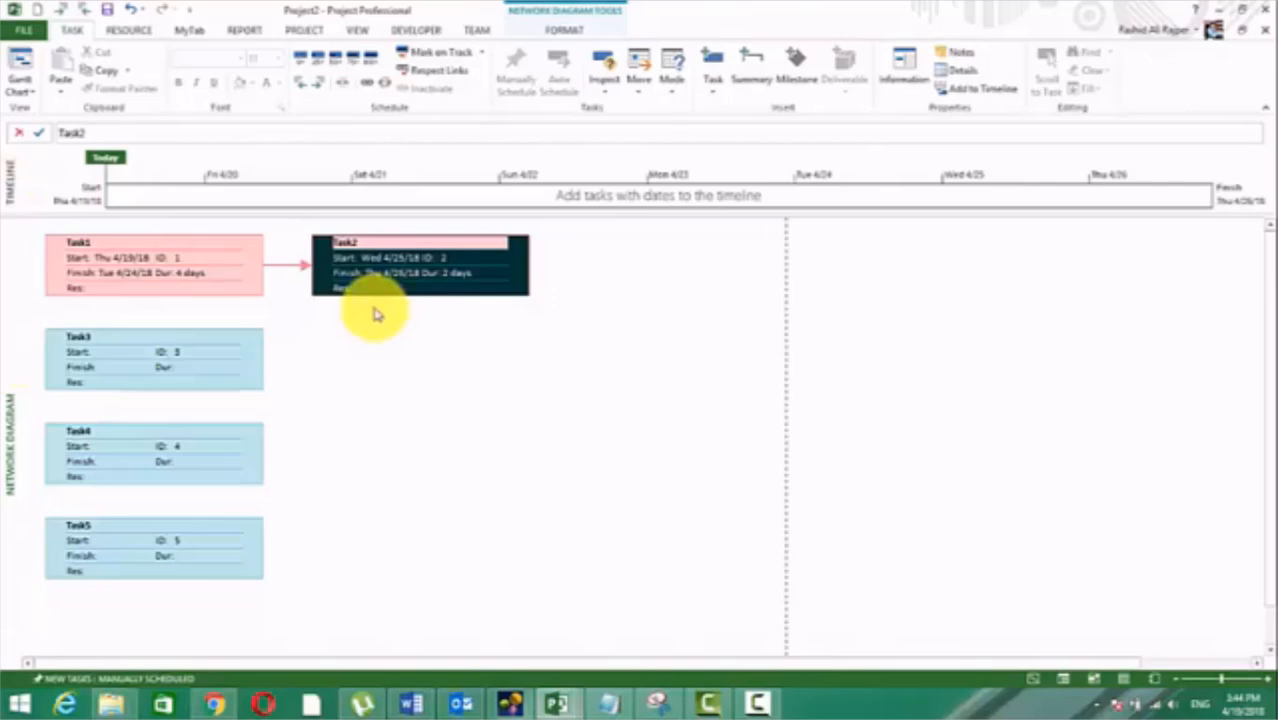
left_click(18, 80)
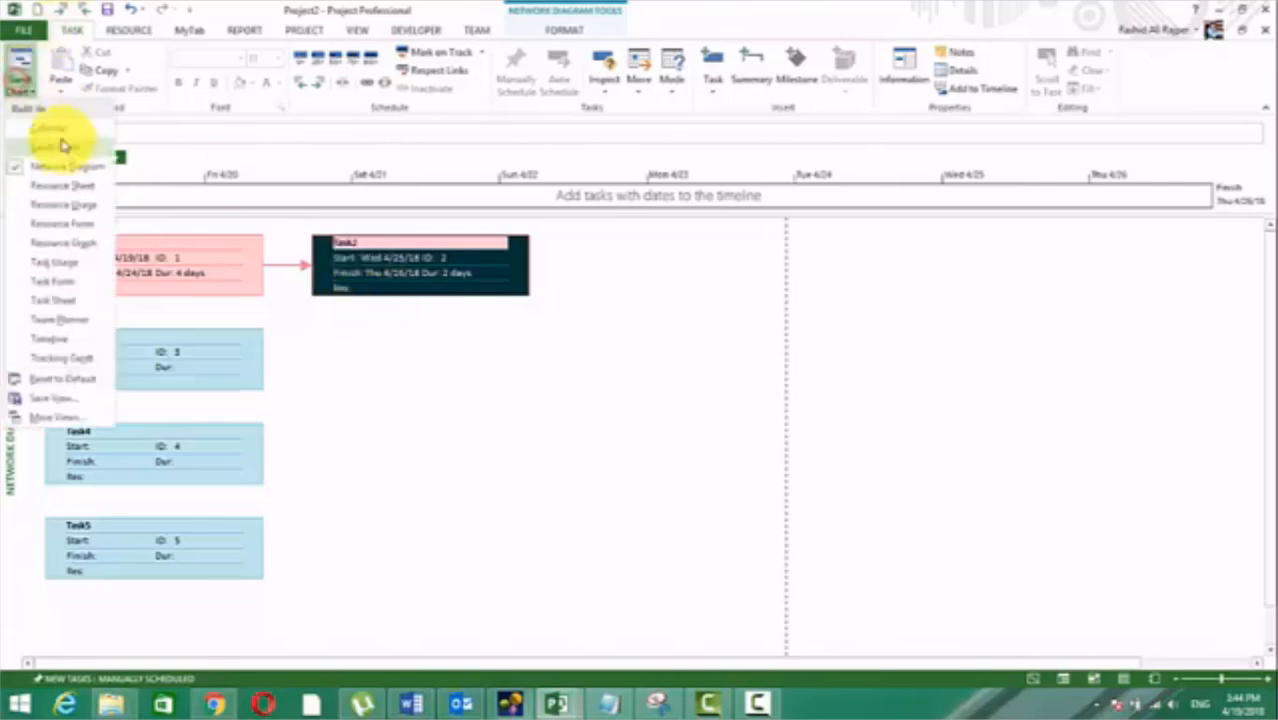
left_click(64, 149)
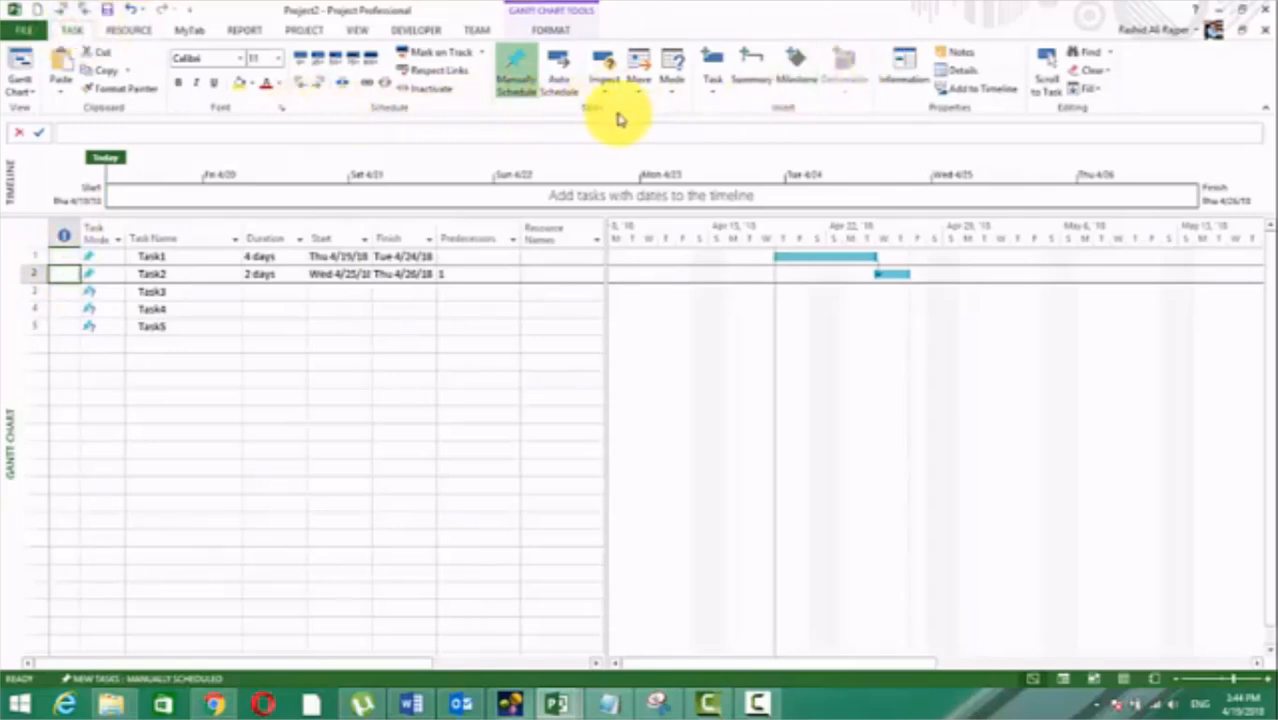
Step: Open the Task Inspector and examine the scheduling information for Task2
left_click(601, 64)
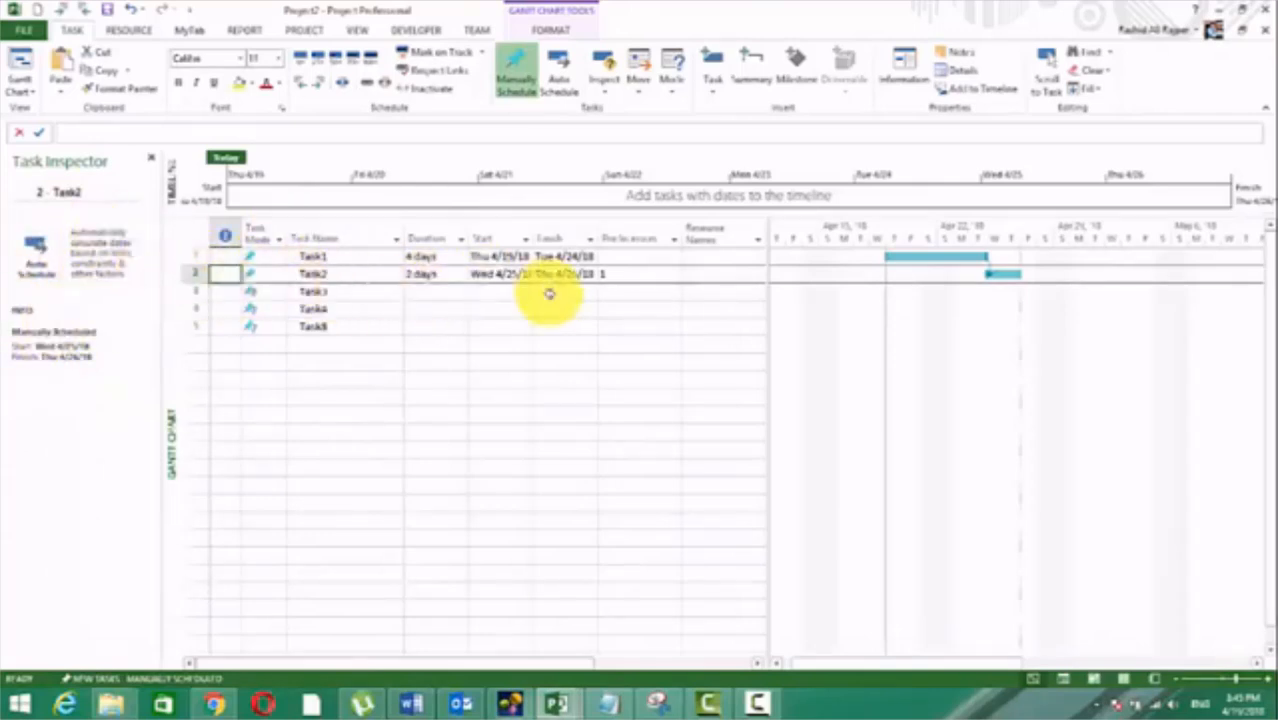
left_click(488, 273)
left_click(340, 258)
left_click(322, 274)
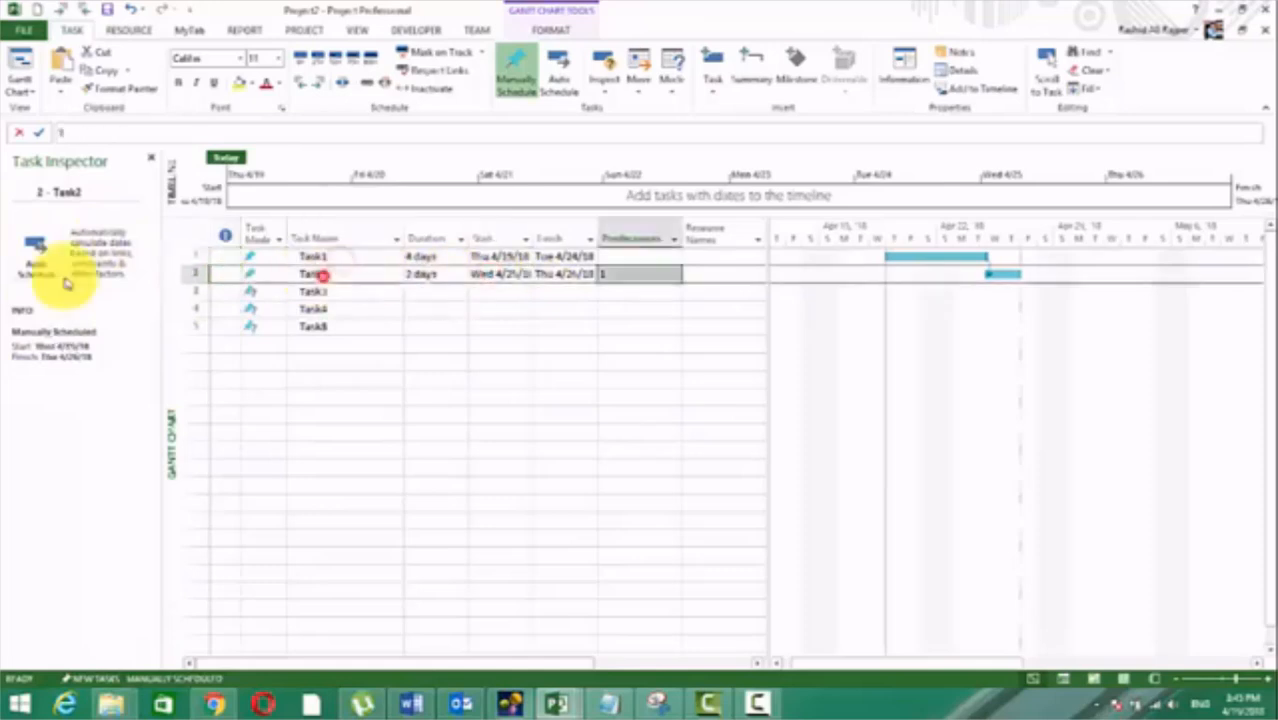
Step: Switch Task2 to Auto Schedule from the Task Inspector and highlight its Predecessor Tasks heading
left_click(40, 270)
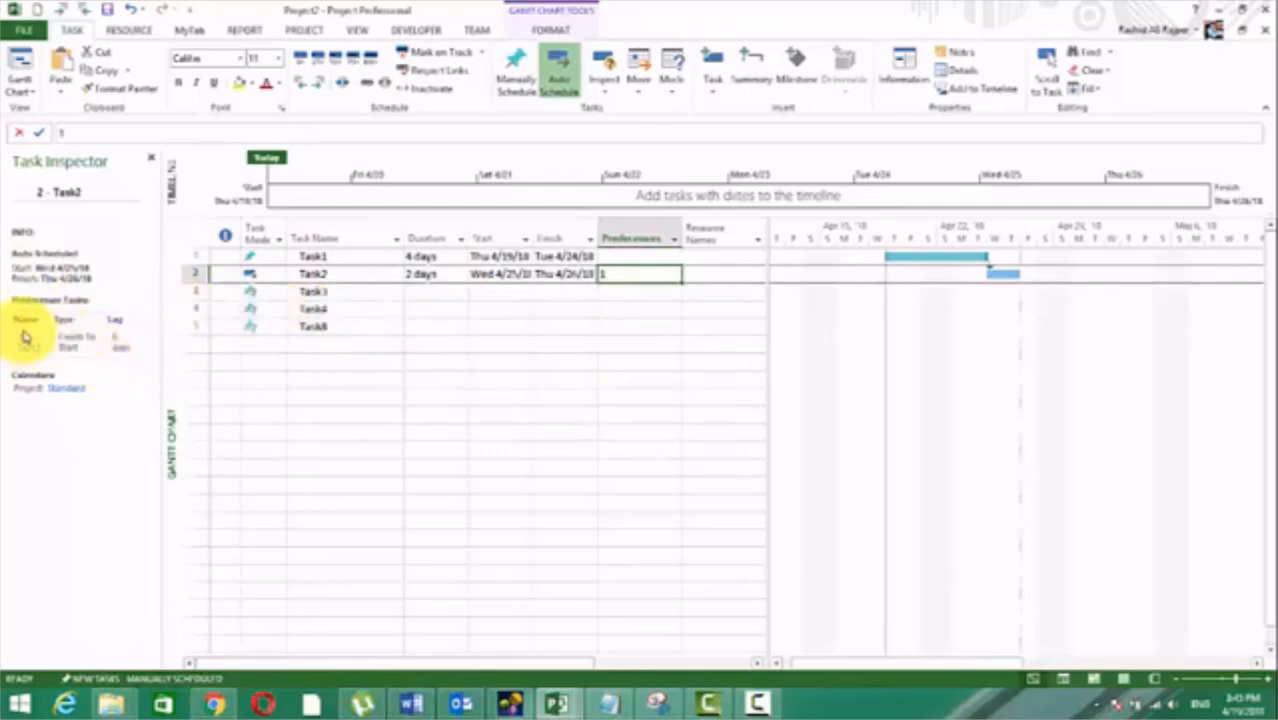
left_click_drag(18, 299, 100, 297)
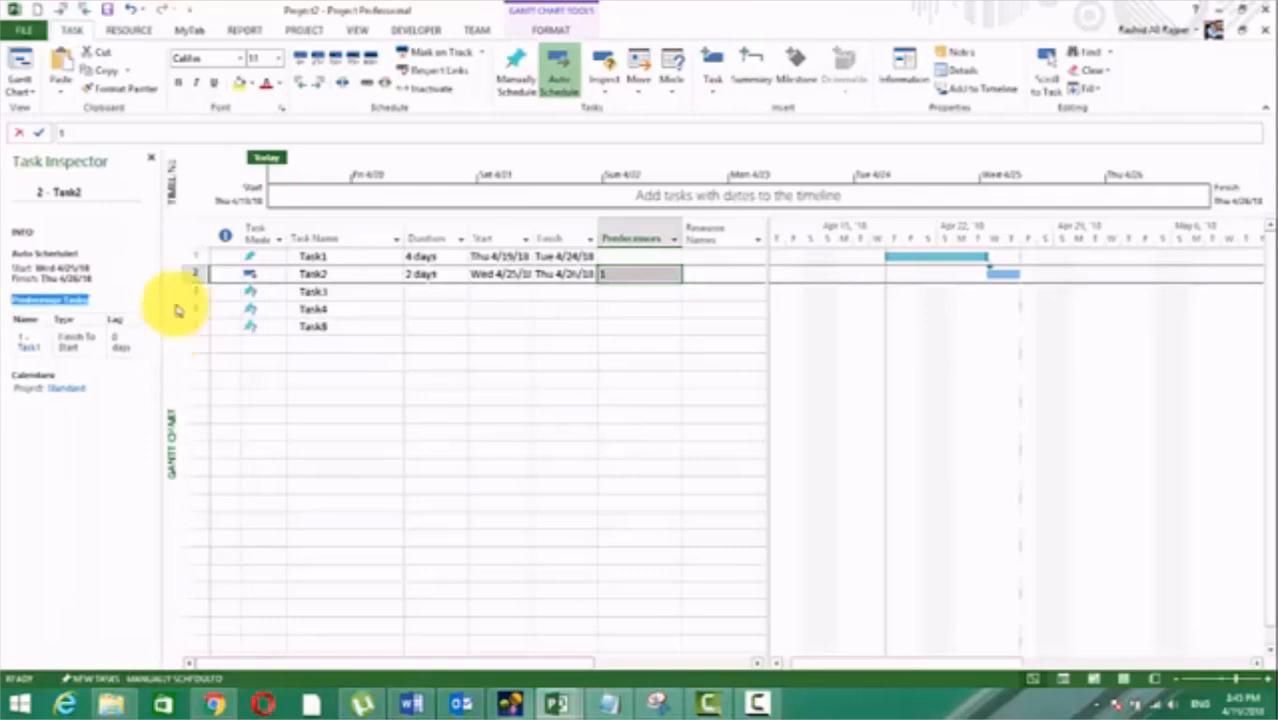
left_click(491, 394)
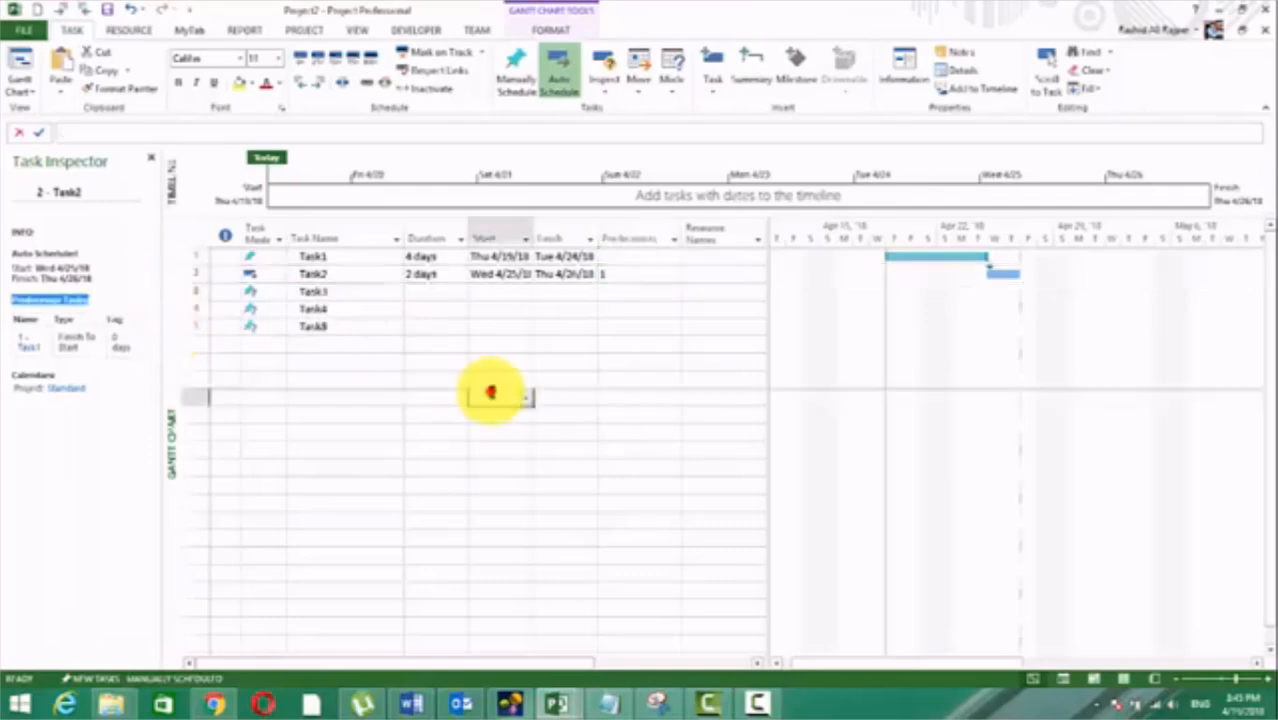
Step: Switch to the session notes in Word and read about the dependency types, from Types of Dependencies through Finish-to-Start and Start-to-Finish to Start-to-Start
left_click(411, 704)
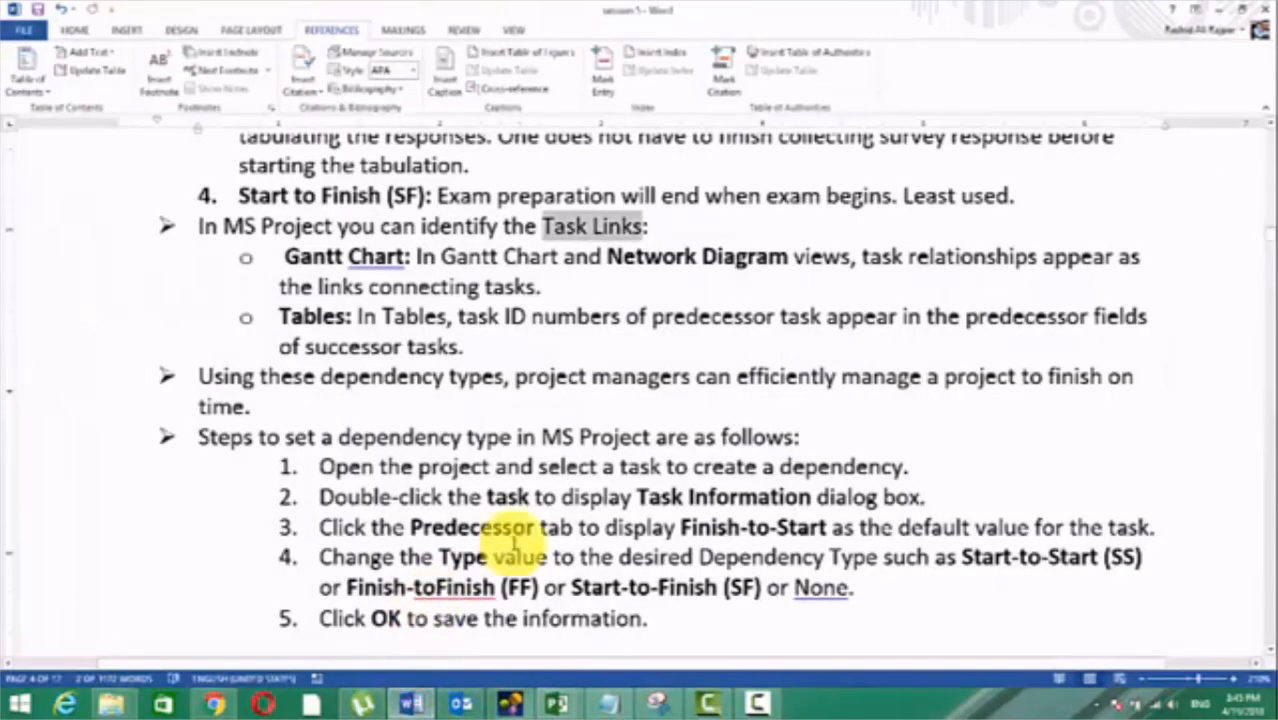
scroll(485, 434, "down", 1)
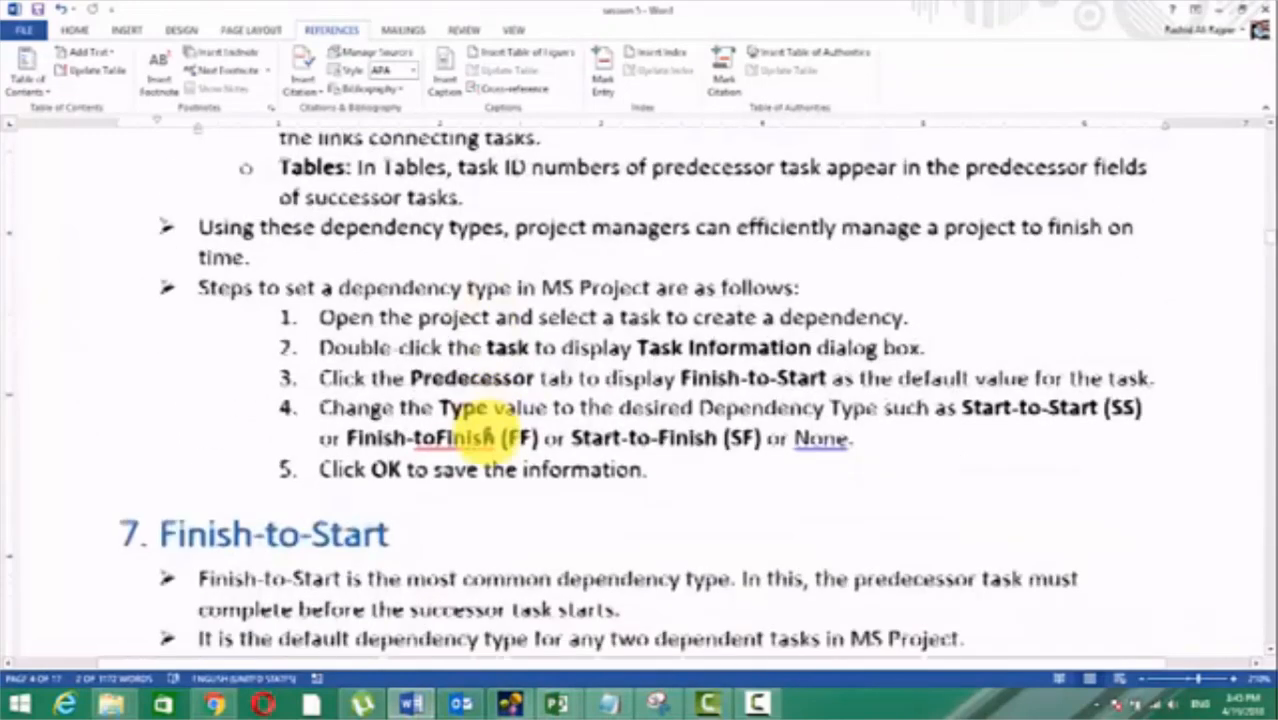
scroll(400, 508, "up", 3)
scroll(400, 505, "up", 3)
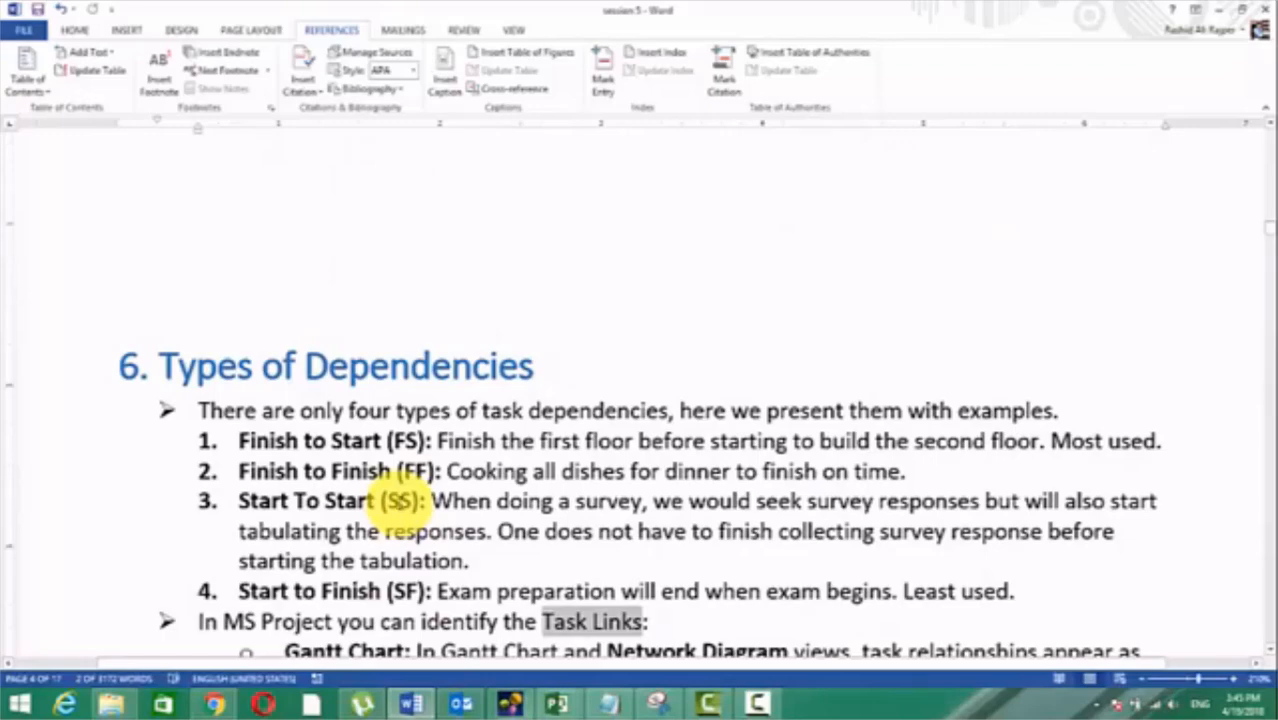
scroll(400, 505, "down", 10)
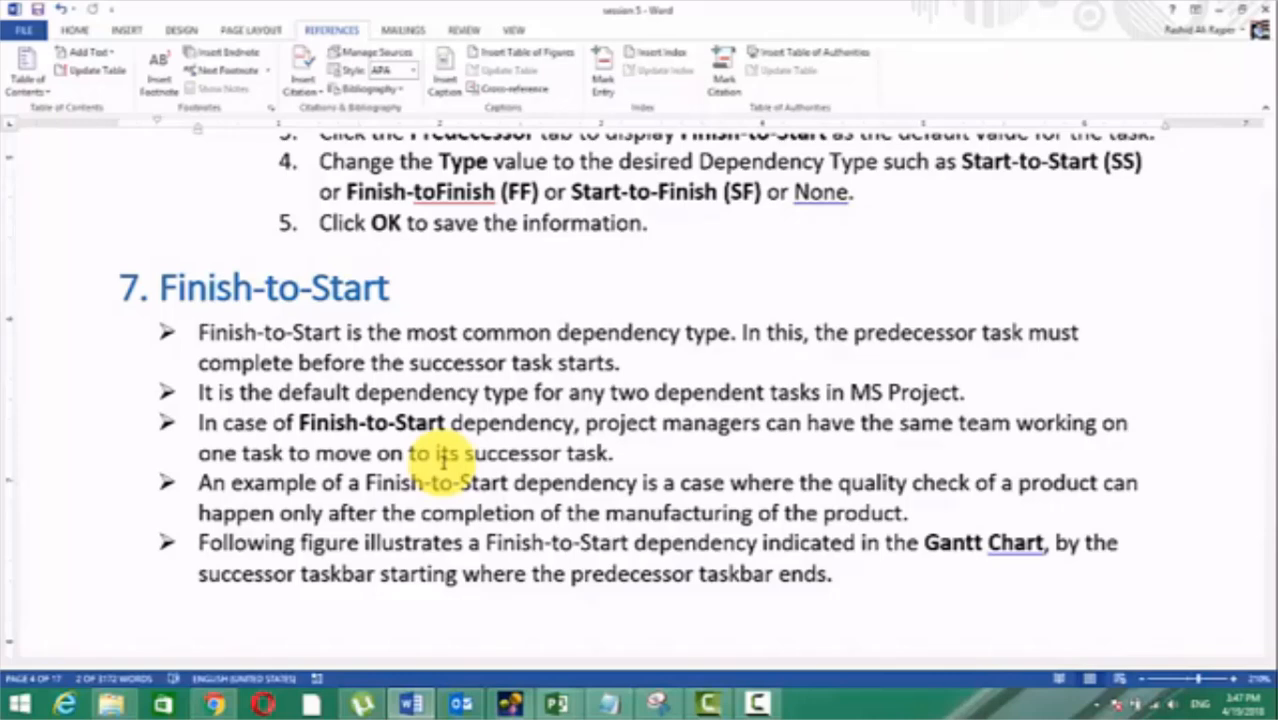
scroll(443, 465, "down", 15)
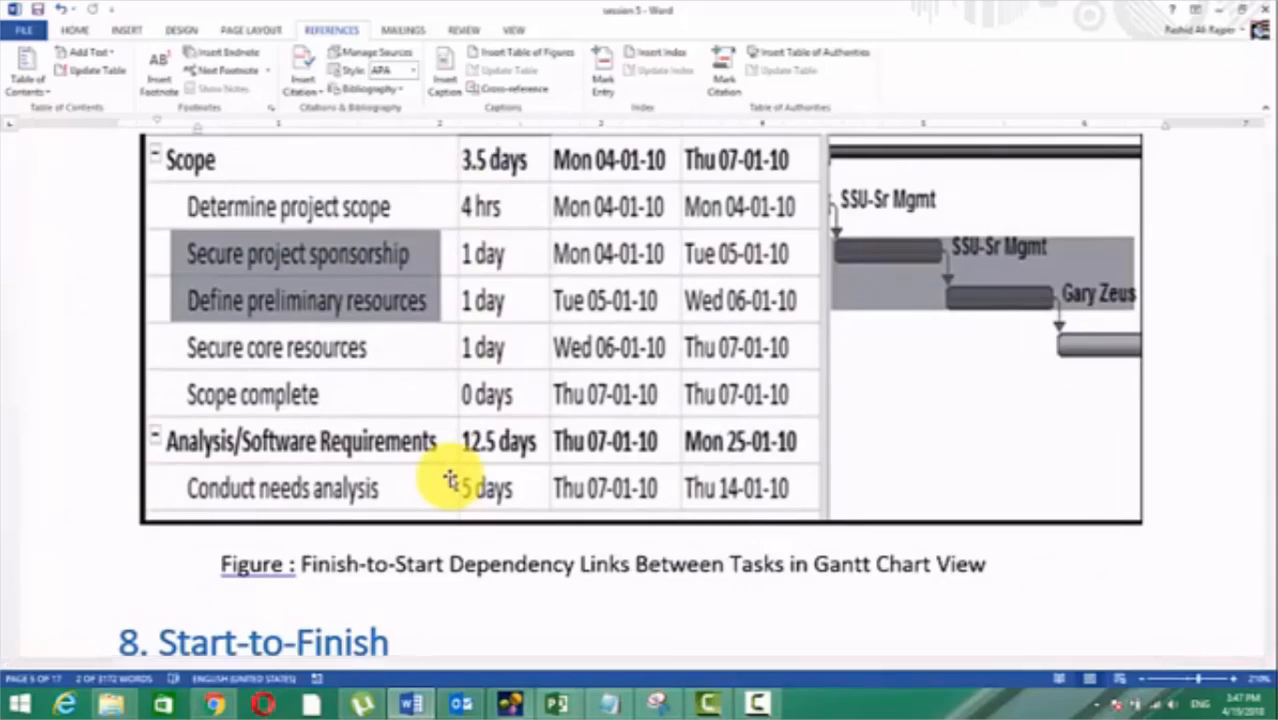
scroll(450, 480, "down", 5)
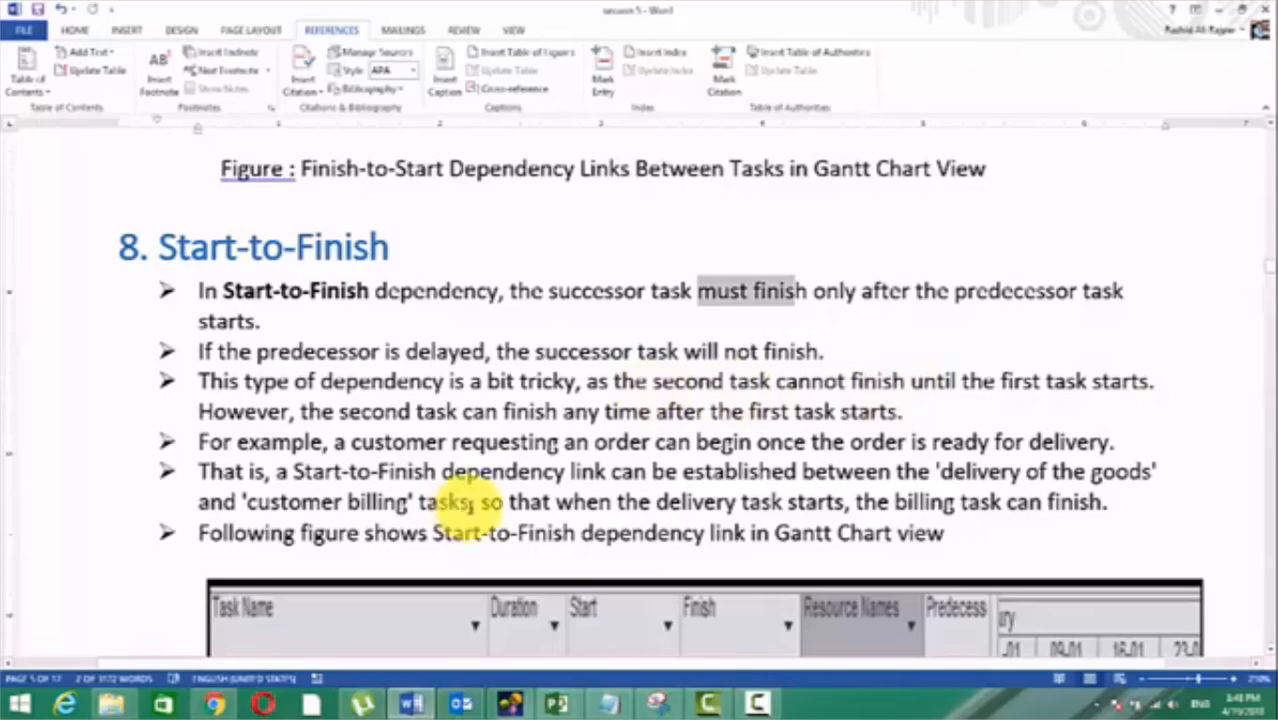
scroll(470, 504, "down", 4)
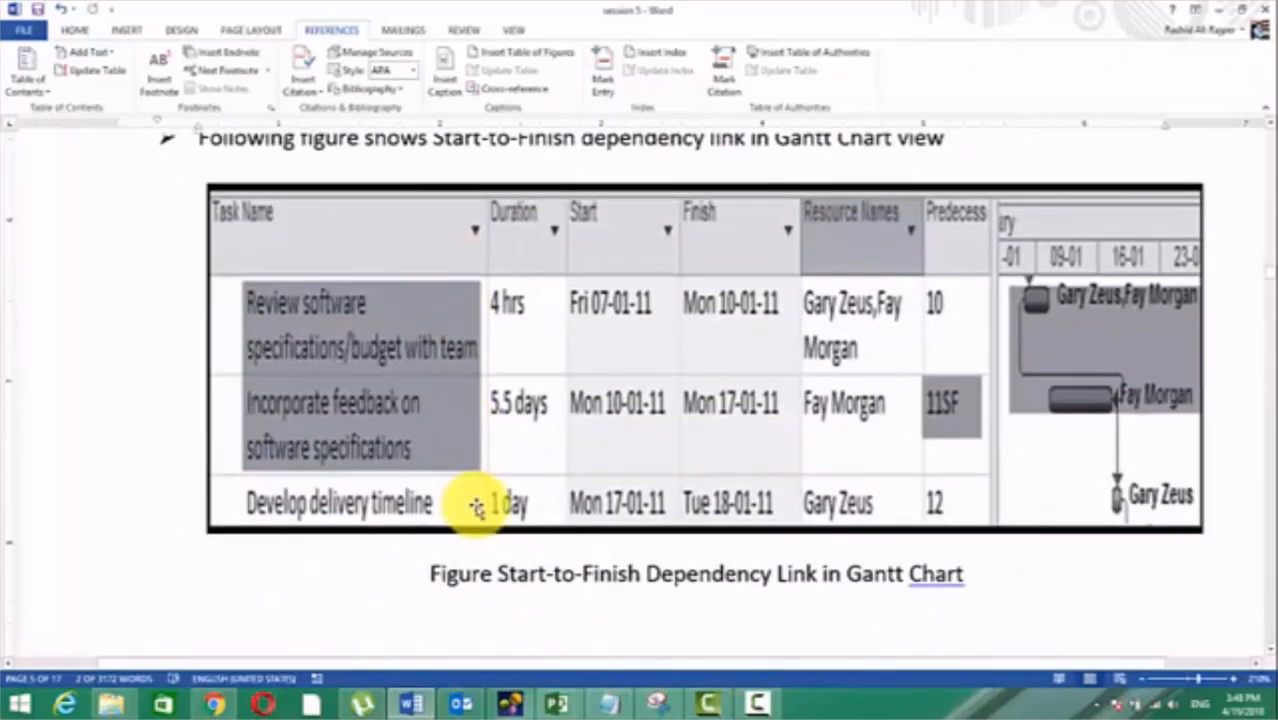
scroll(476, 507, "down", 5)
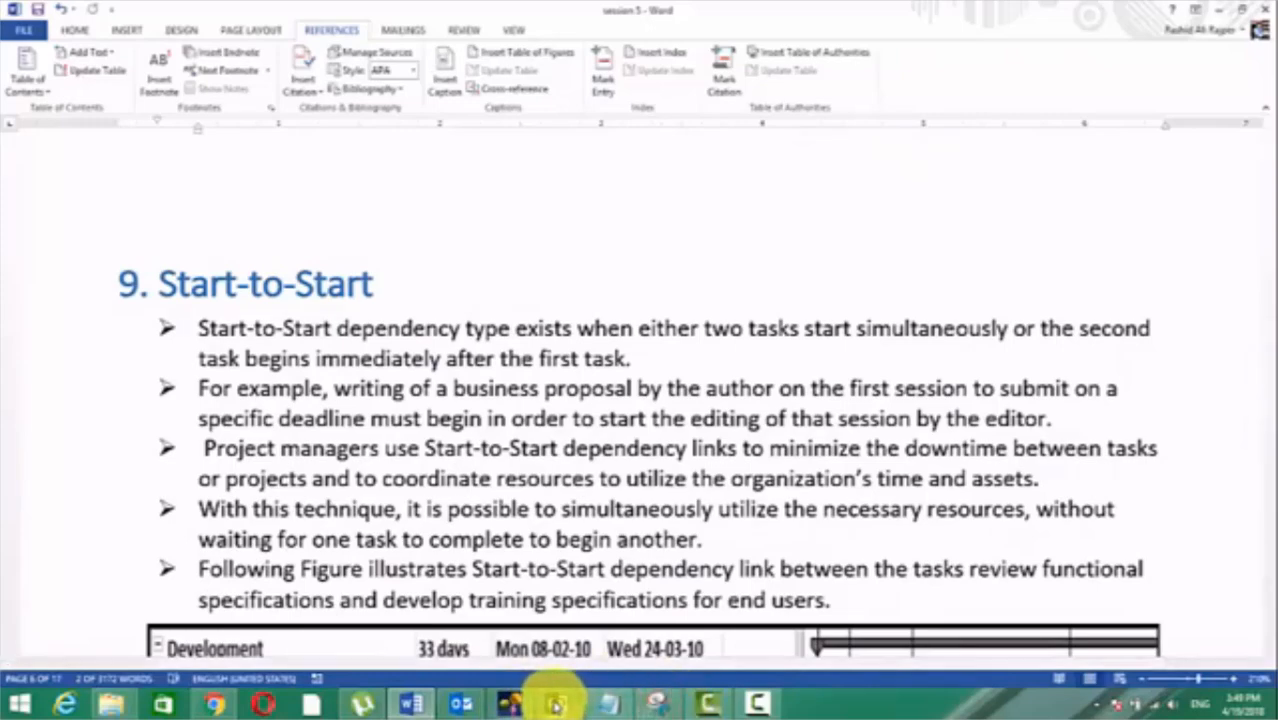
Step: Return to Project2 in Microsoft Project and set the durations of Task3 to 2 days, Task4 to 1 day and Task5 to 3 days
left_click(557, 704)
left_click(688, 628)
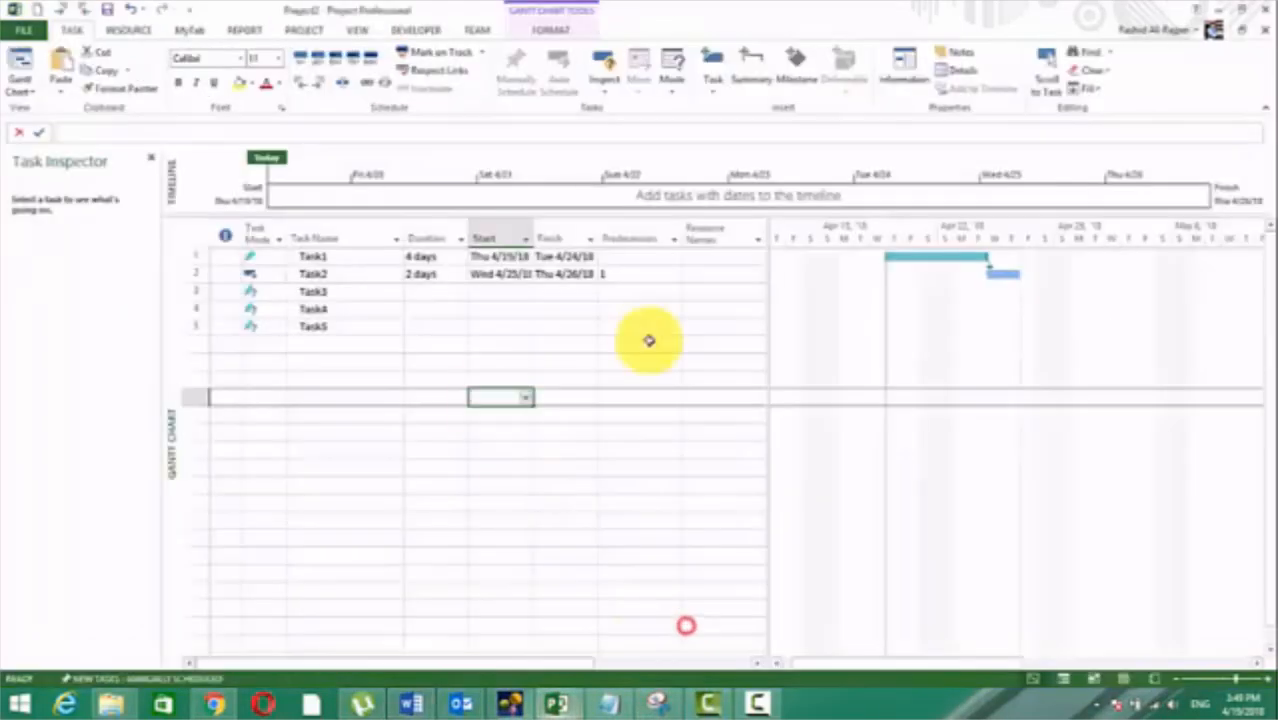
left_click(656, 414)
left_click(519, 281)
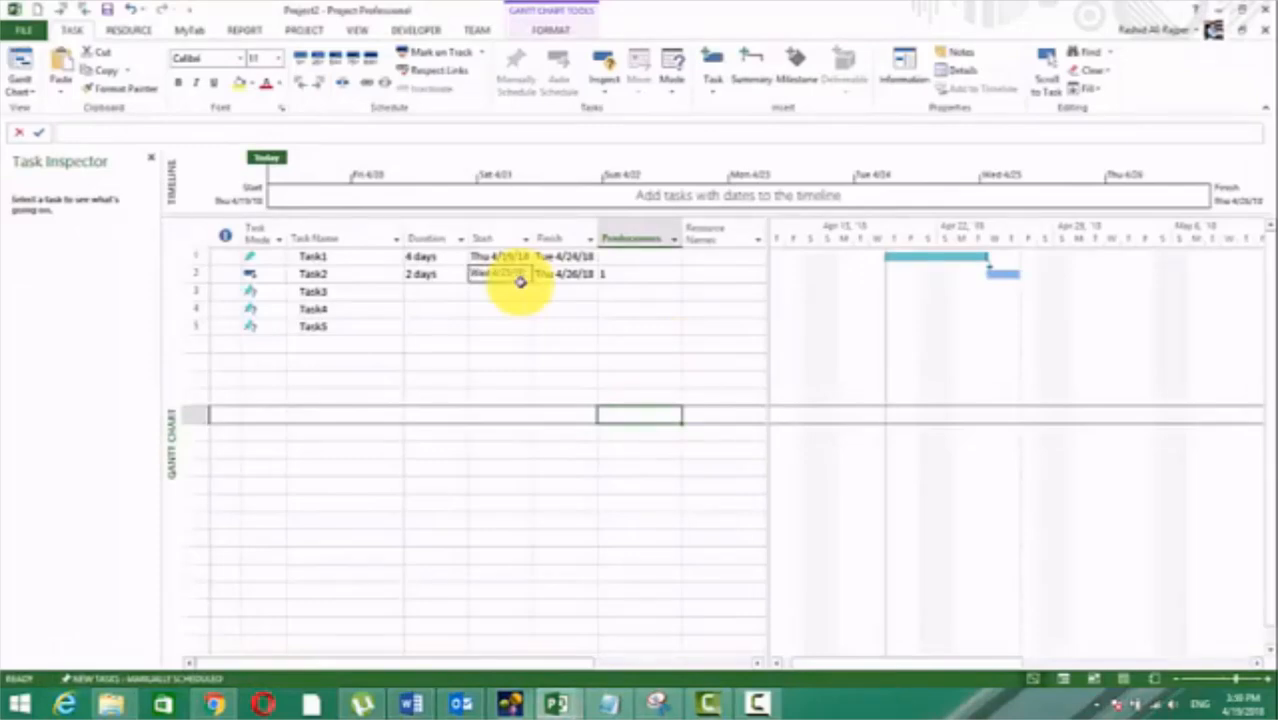
left_click(519, 281)
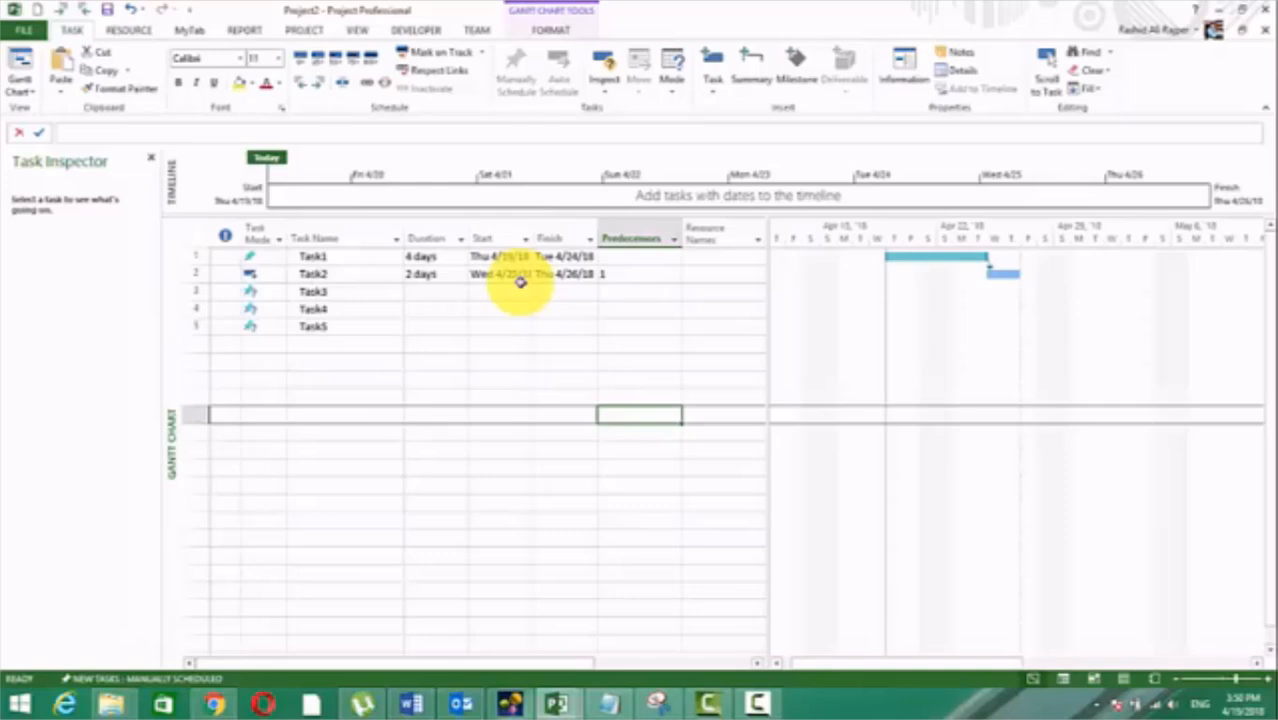
left_click(444, 290)
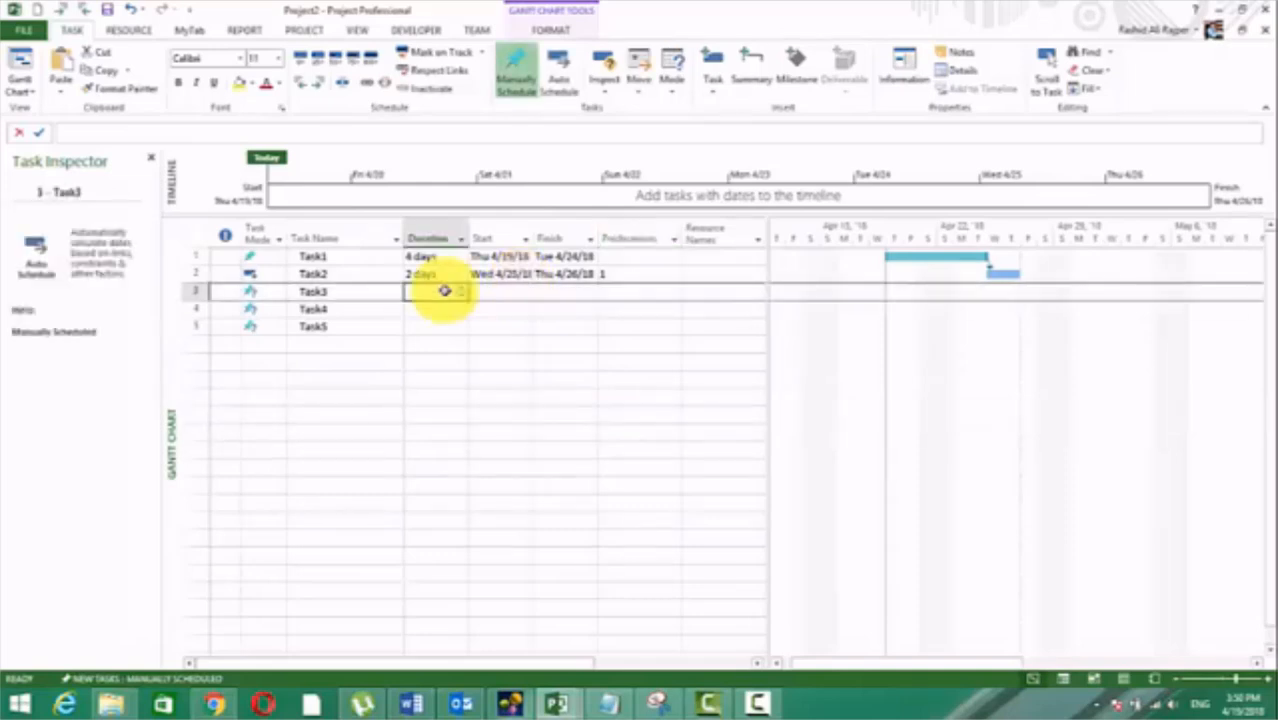
type("2d")
key("Return")
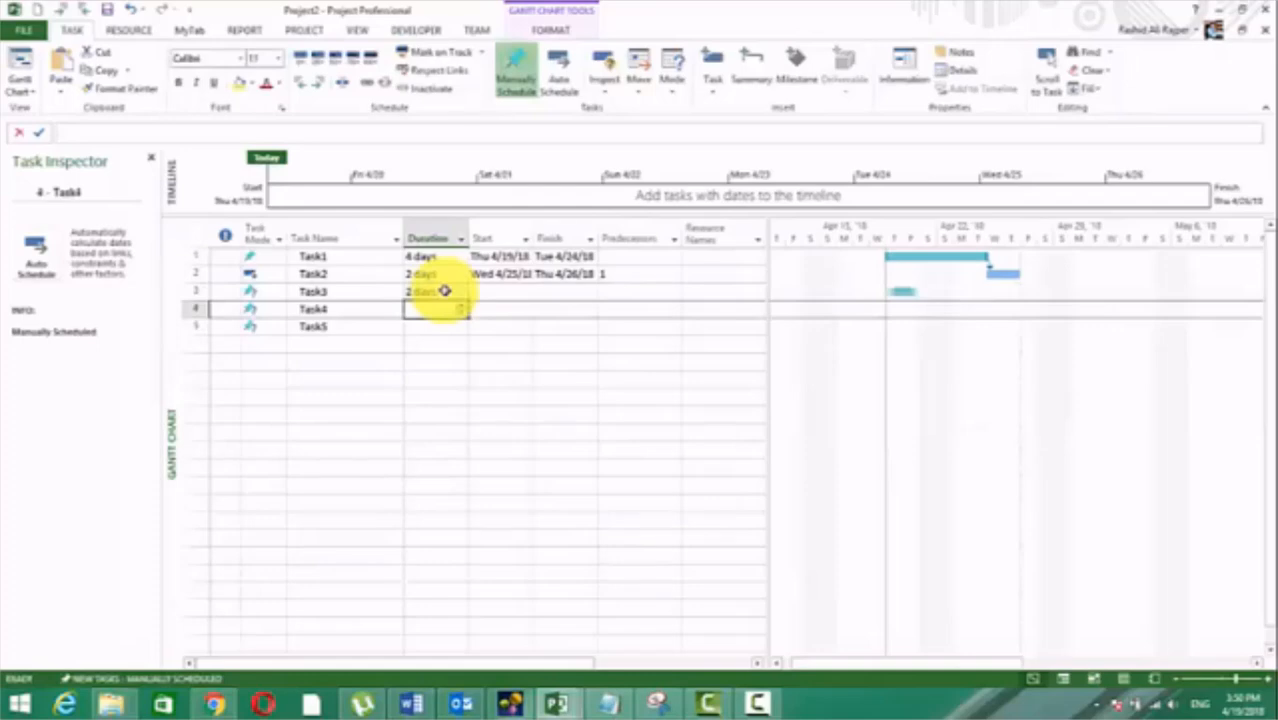
type("2")
key("Return")
type("3")
key("Return")
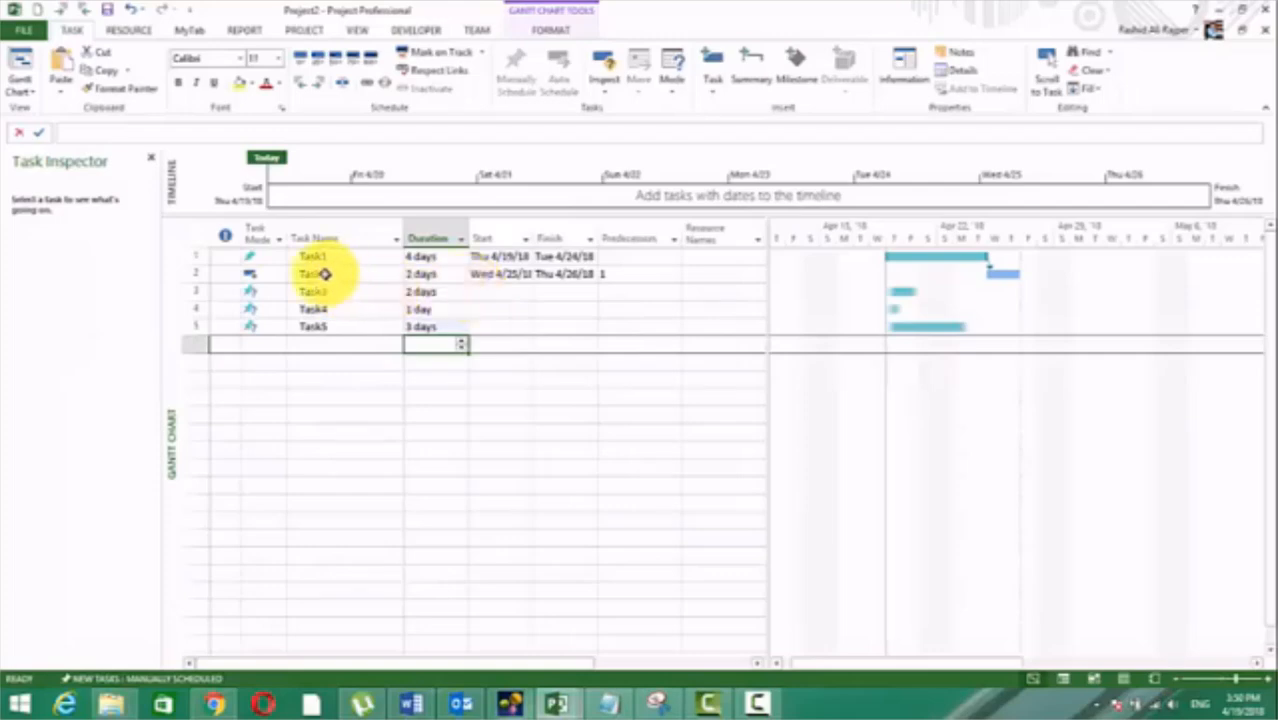
Step: Remove the dependency between Task1 and Task2 by setting its link type to (None)
left_click(262, 275)
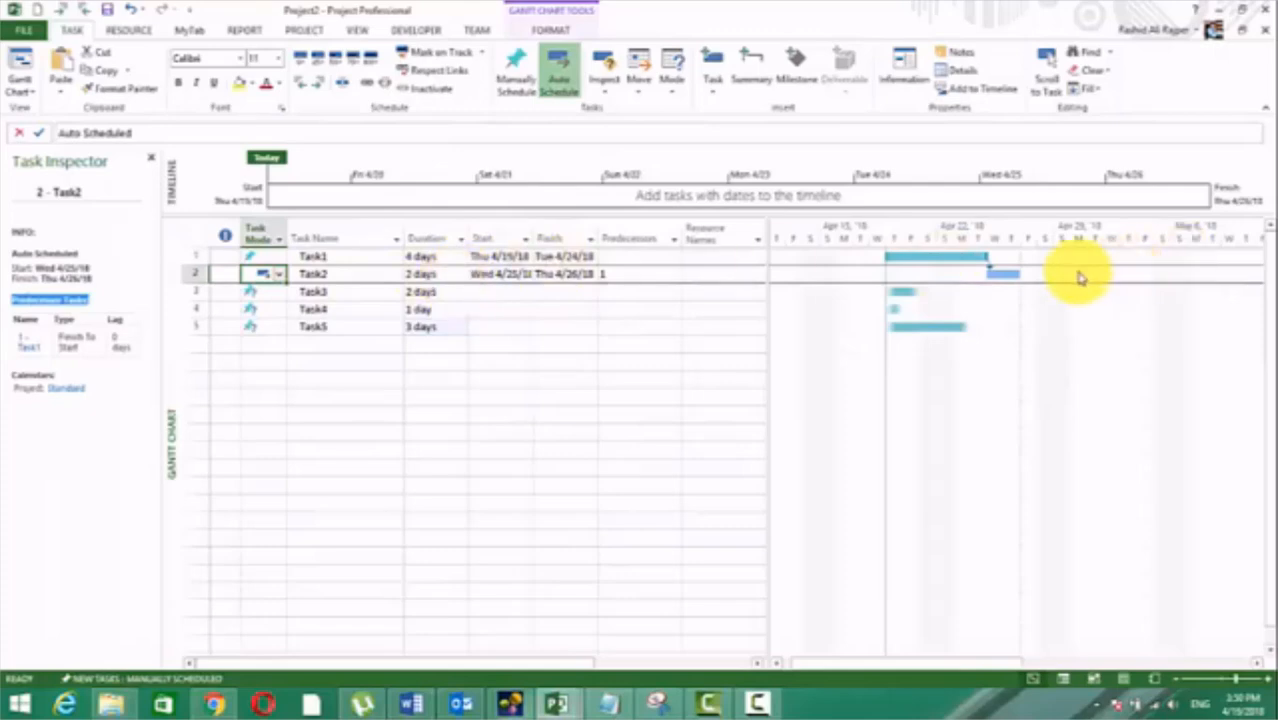
double_click(988, 266)
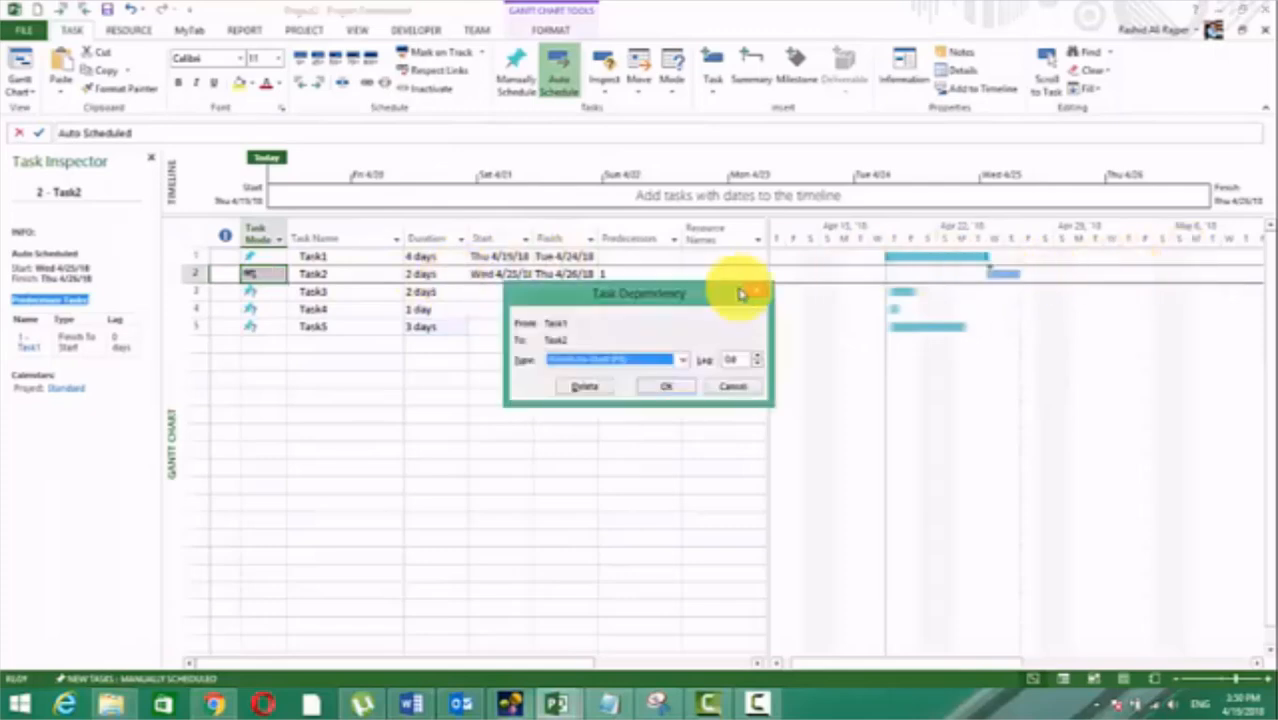
left_click(680, 360)
left_click(623, 420)
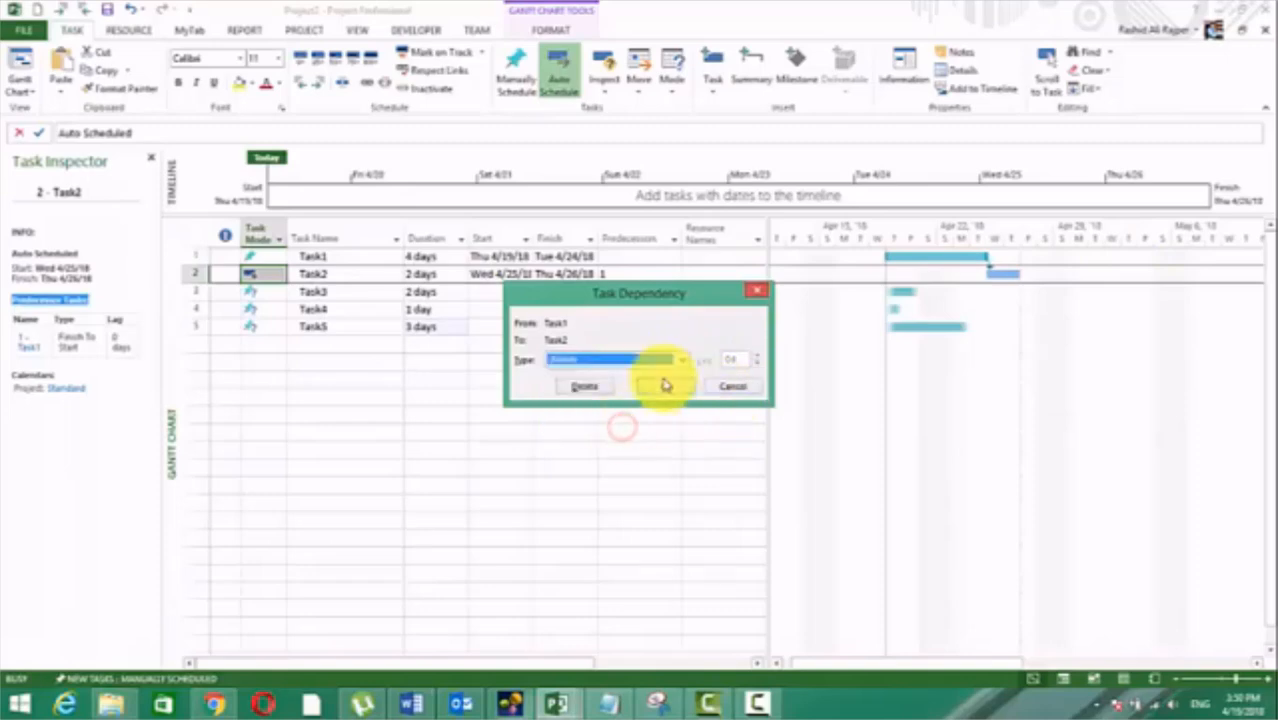
left_click(665, 385)
left_click(634, 410)
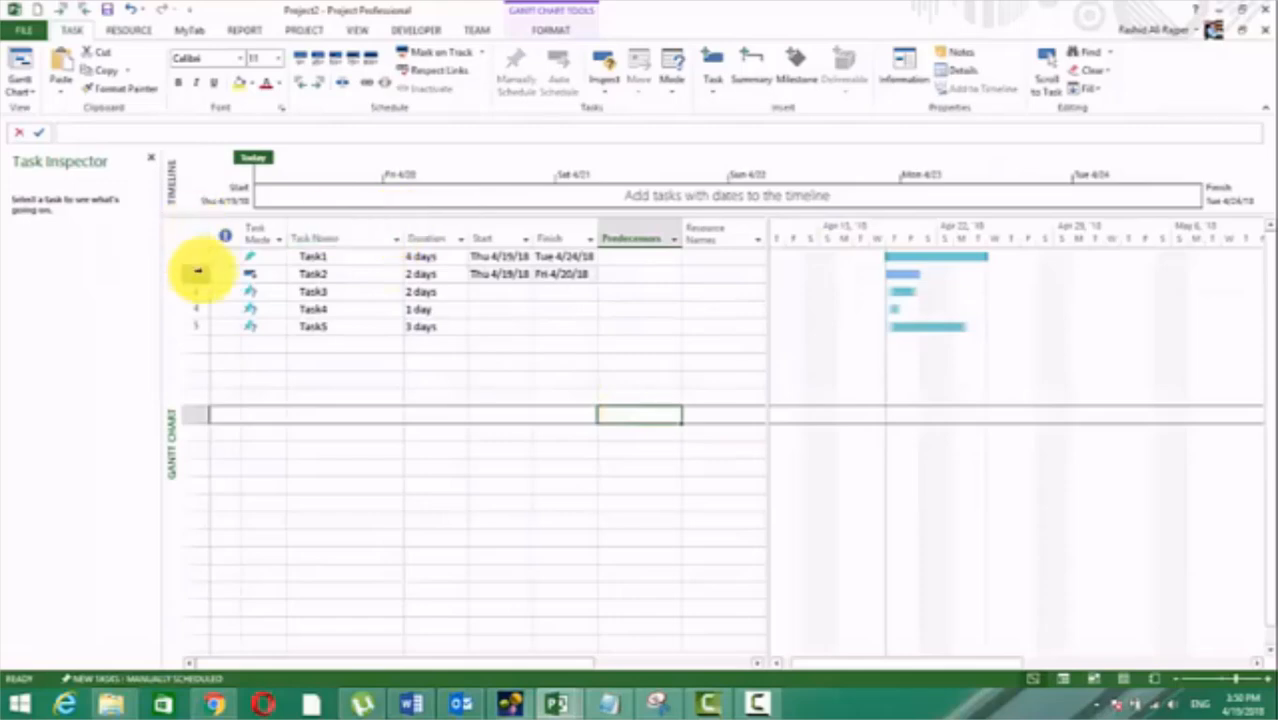
Step: Change the task mode of Task2 to Manually Scheduled
left_click(251, 272)
left_click(279, 281)
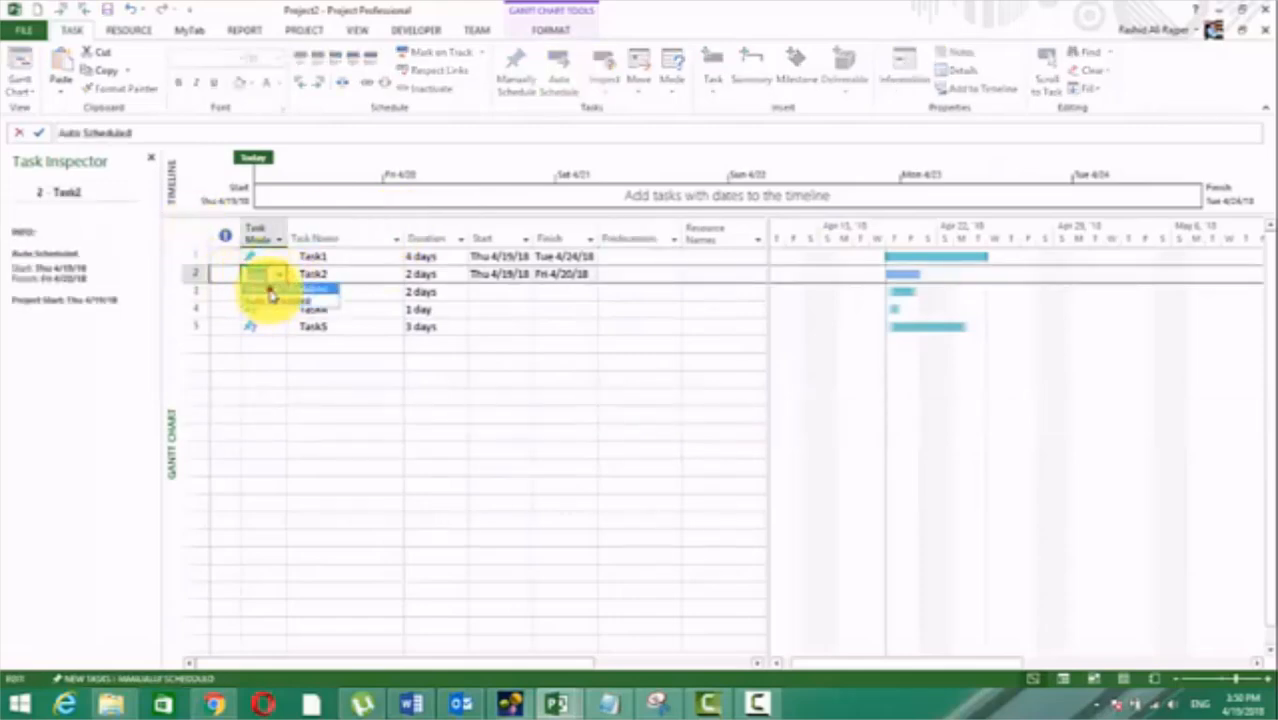
left_click(275, 291)
left_click(466, 381)
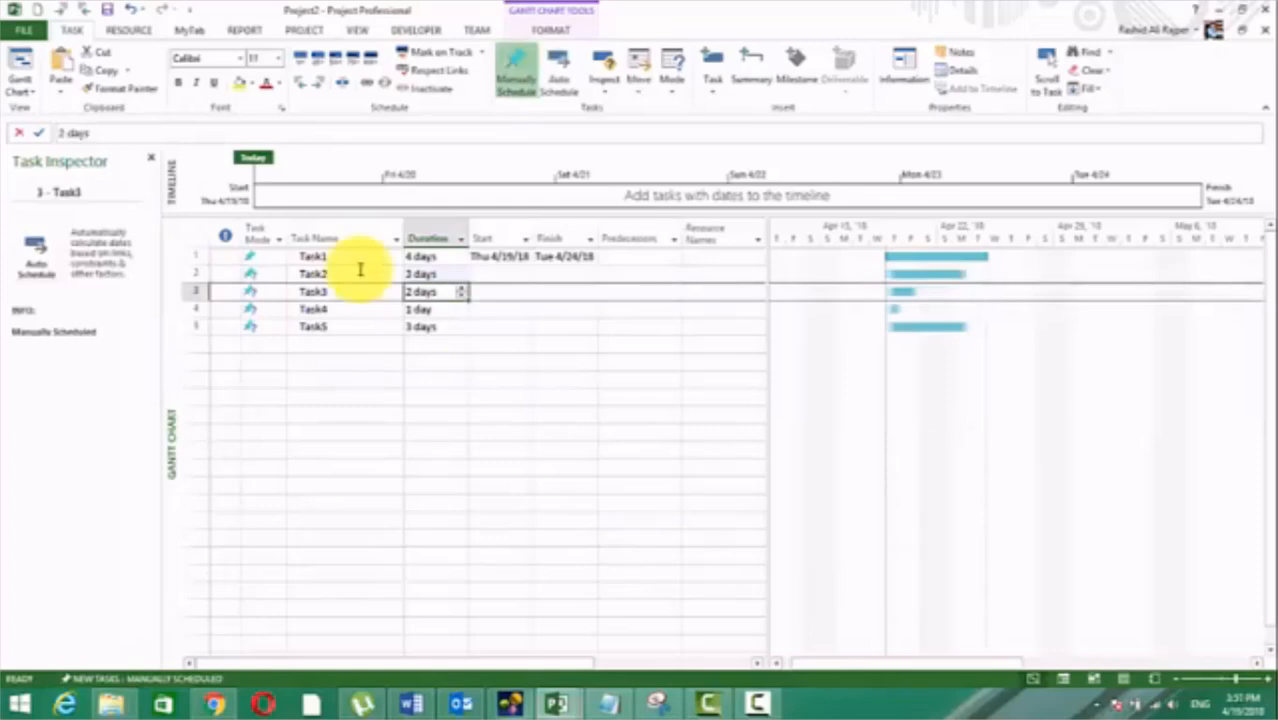
Step: Widen the Finish column of the task table slightly
left_click(565, 362)
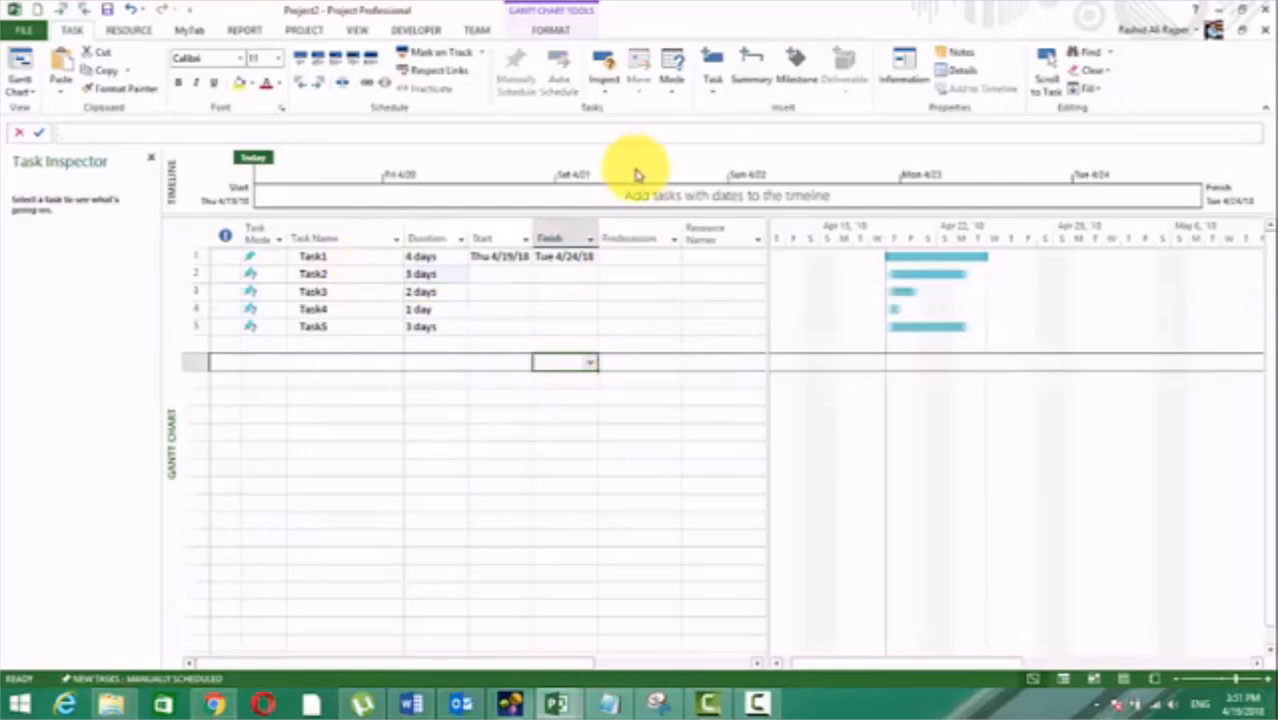
left_click_drag(600, 228, 617, 228)
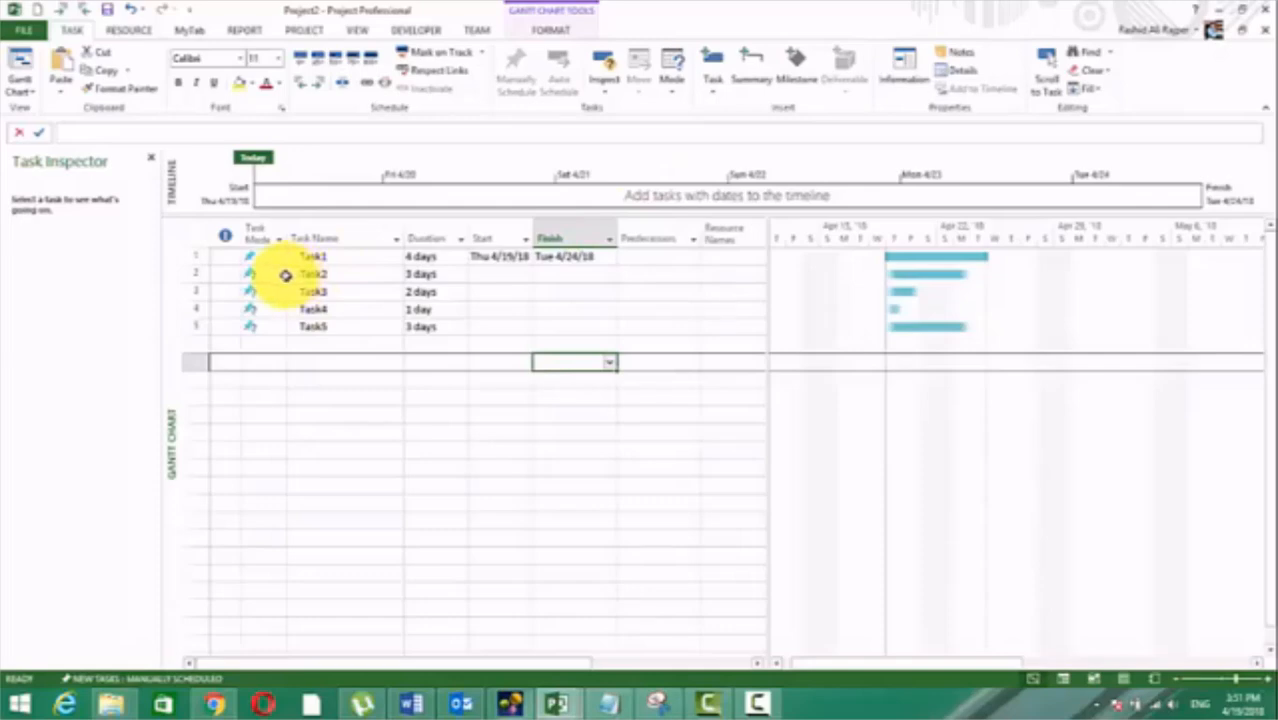
Step: Set the start date of Task2 to Tue 4/24/18
left_click(298, 274)
left_click_drag(298, 274, 302, 290)
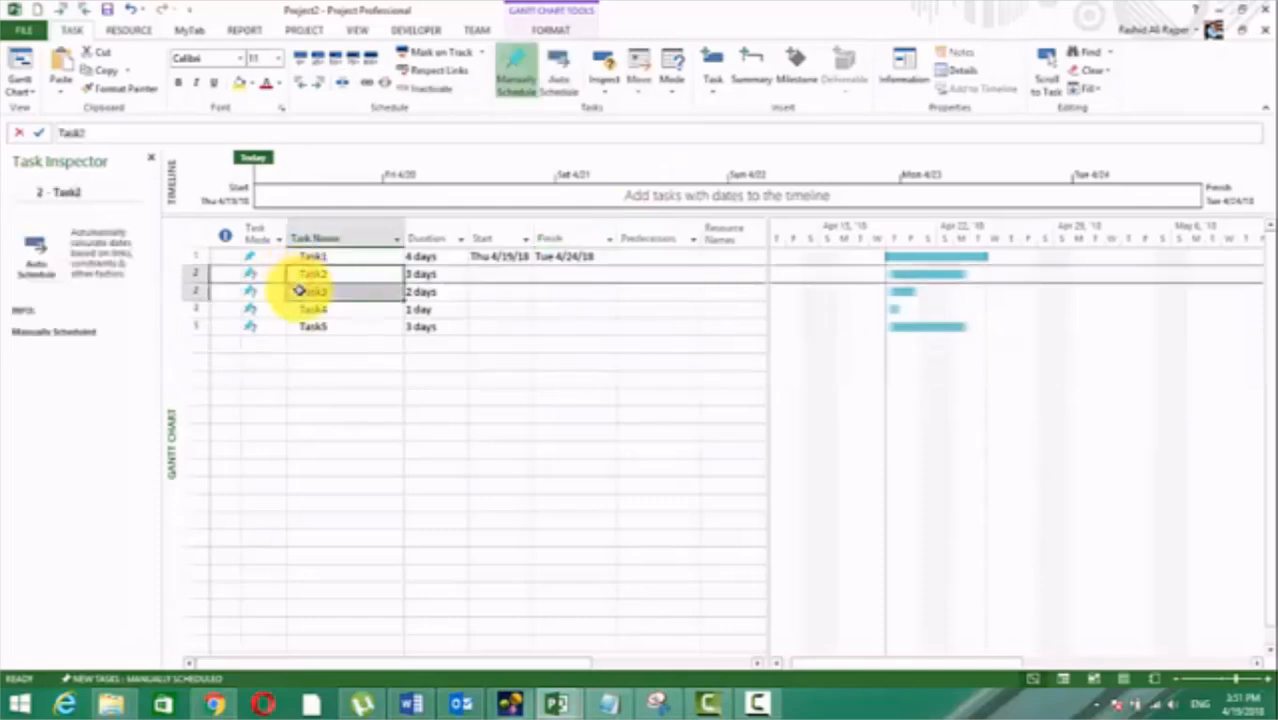
left_click(643, 277)
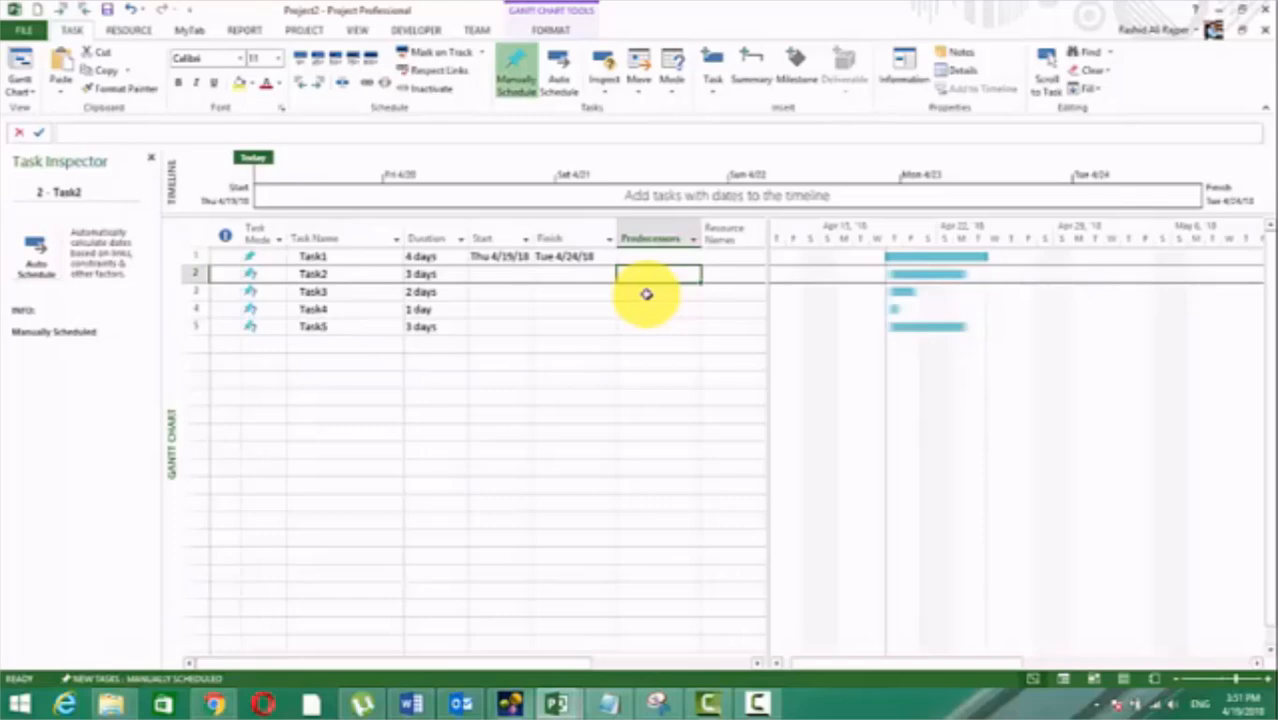
key("Down")
key("Left")
key("Left")
key("Left")
key("Left")
key("Left")
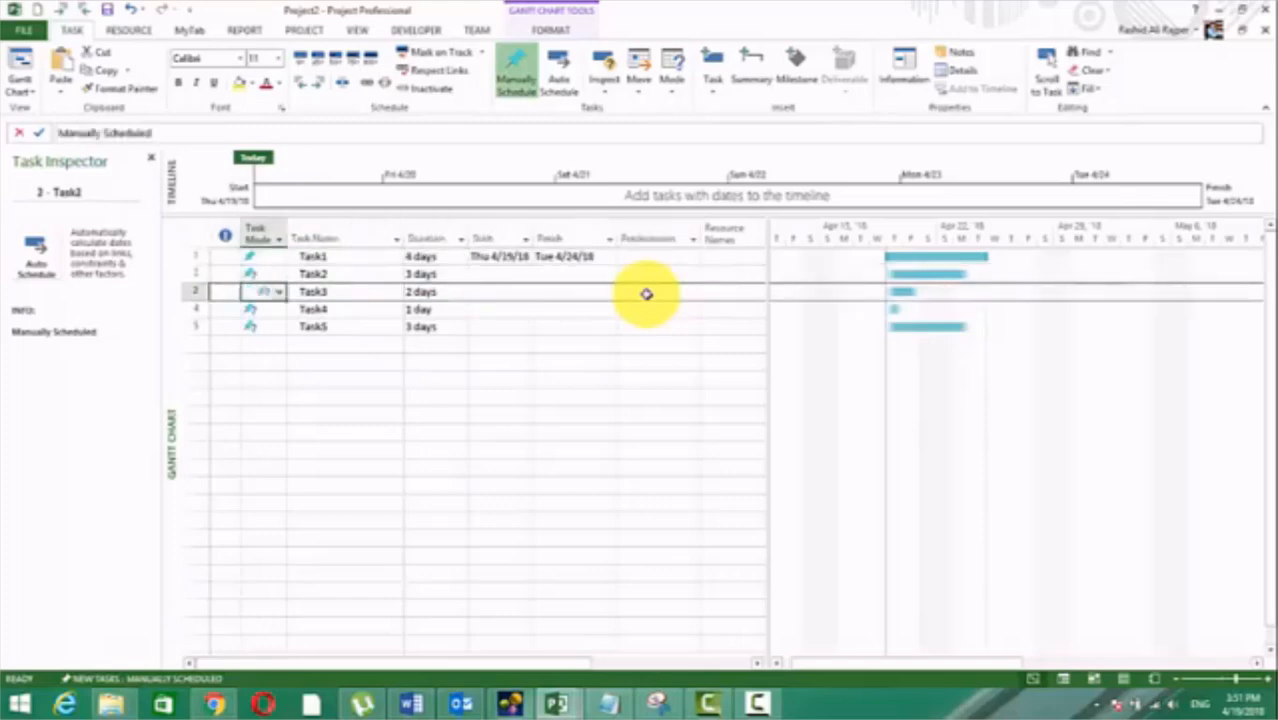
key("Right")
key("Up")
key("Right")
key("Right")
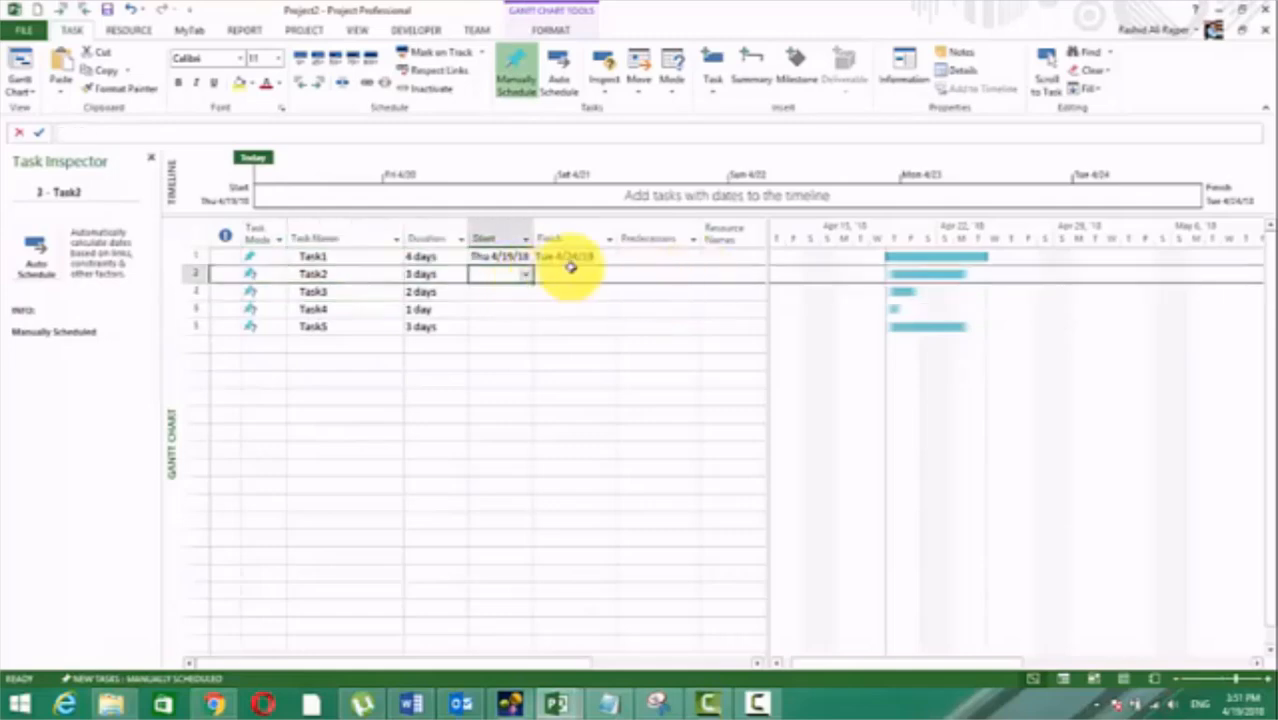
left_click(524, 277)
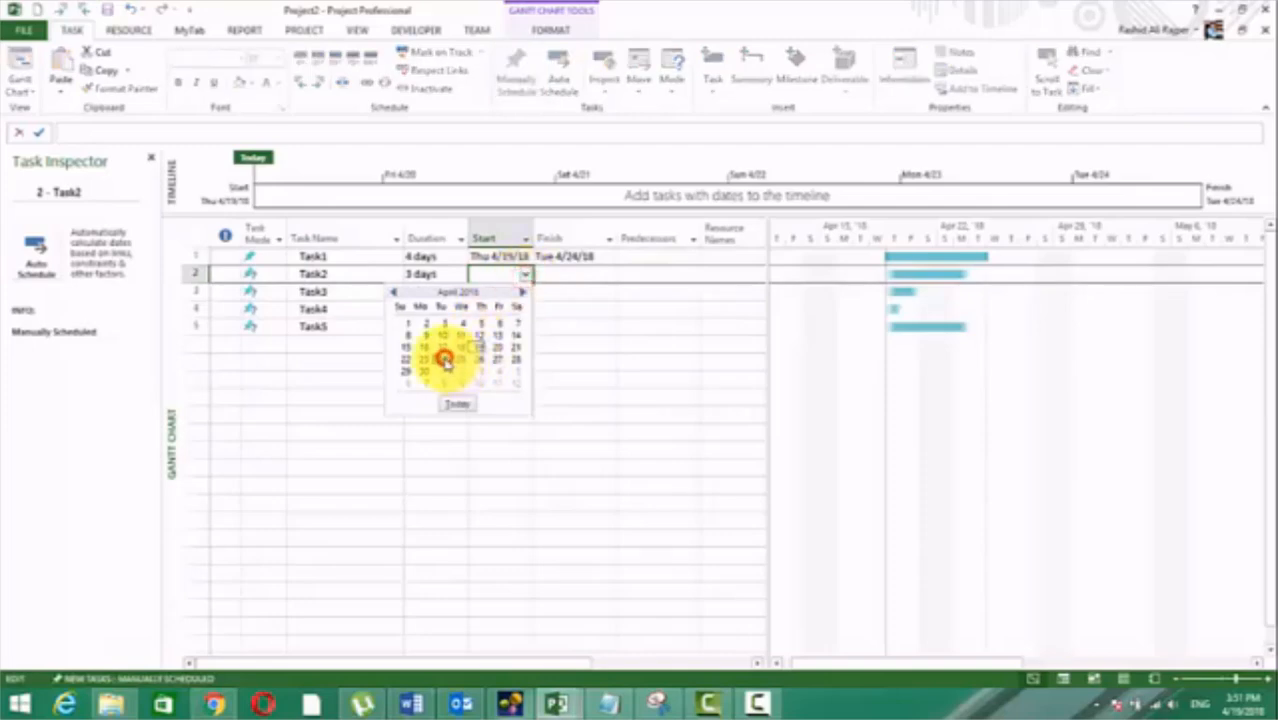
left_click(442, 359)
left_click(515, 309)
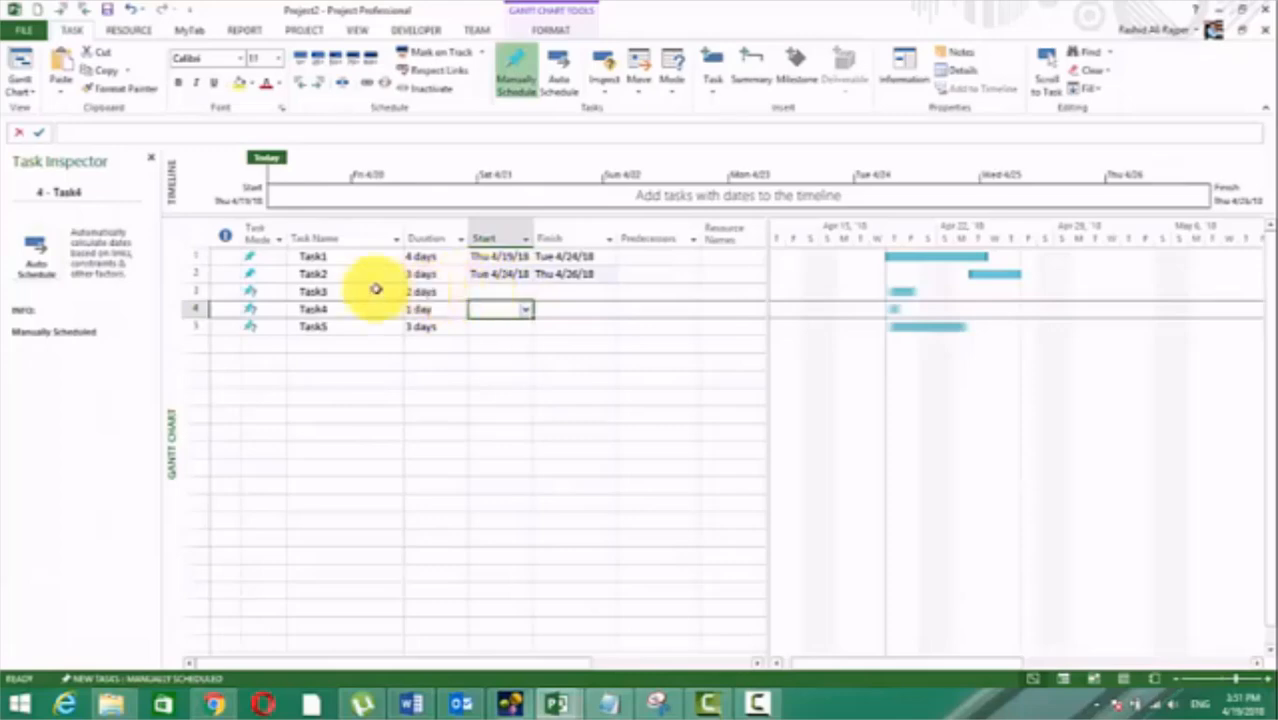
Step: Enter the predecessors 2 for Task3, 3 for Task4 and 4 for Task5
left_click_drag(328, 273, 334, 291)
left_click(530, 364)
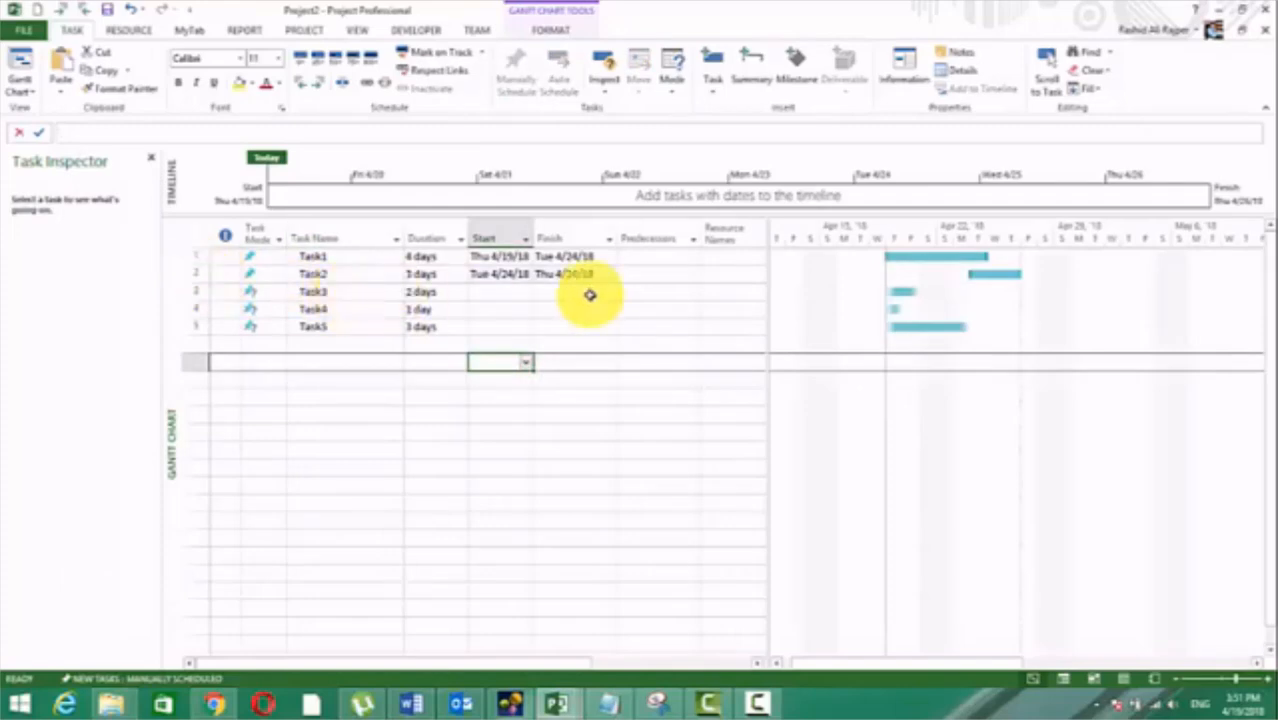
left_click(643, 294)
type("2")
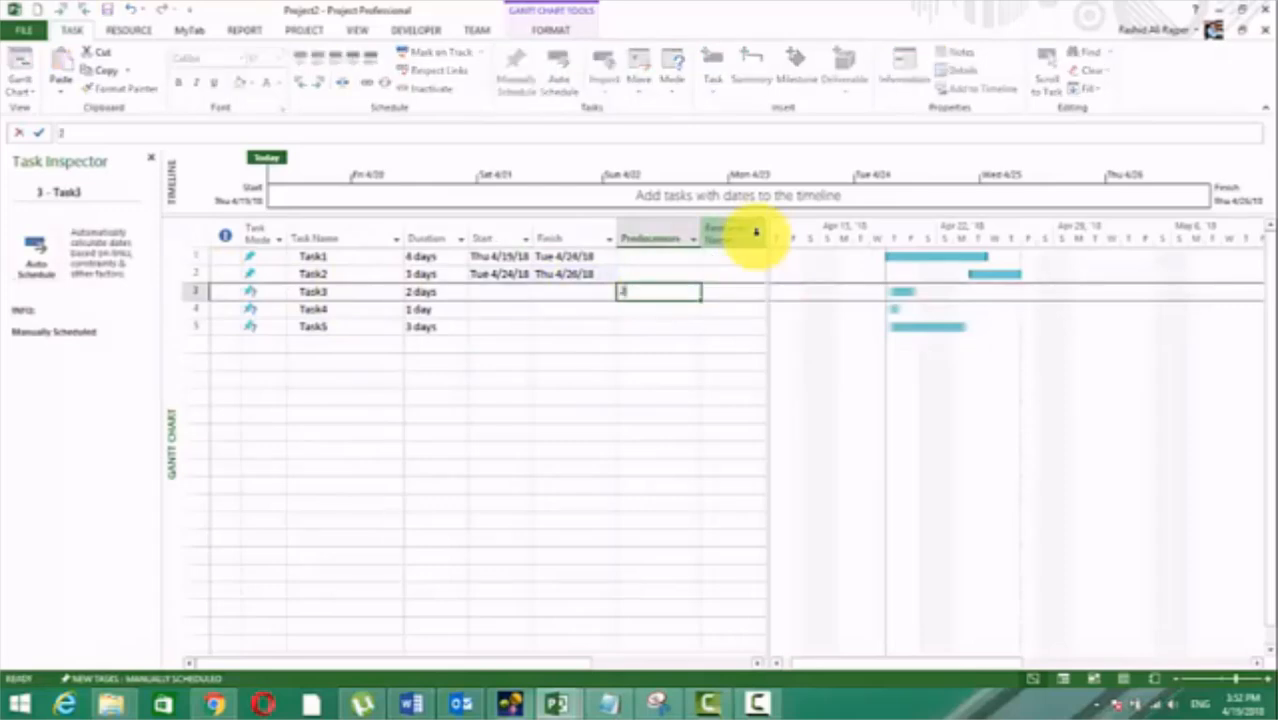
key("Return")
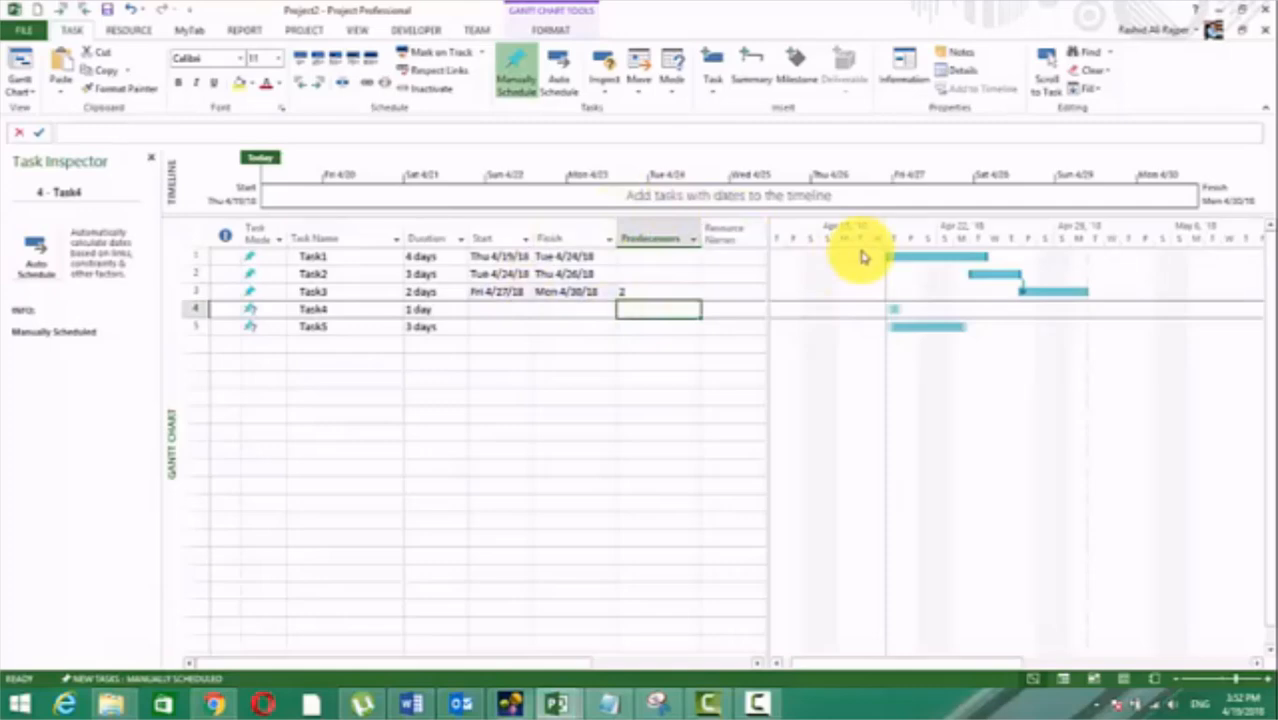
type("3")
key("Return")
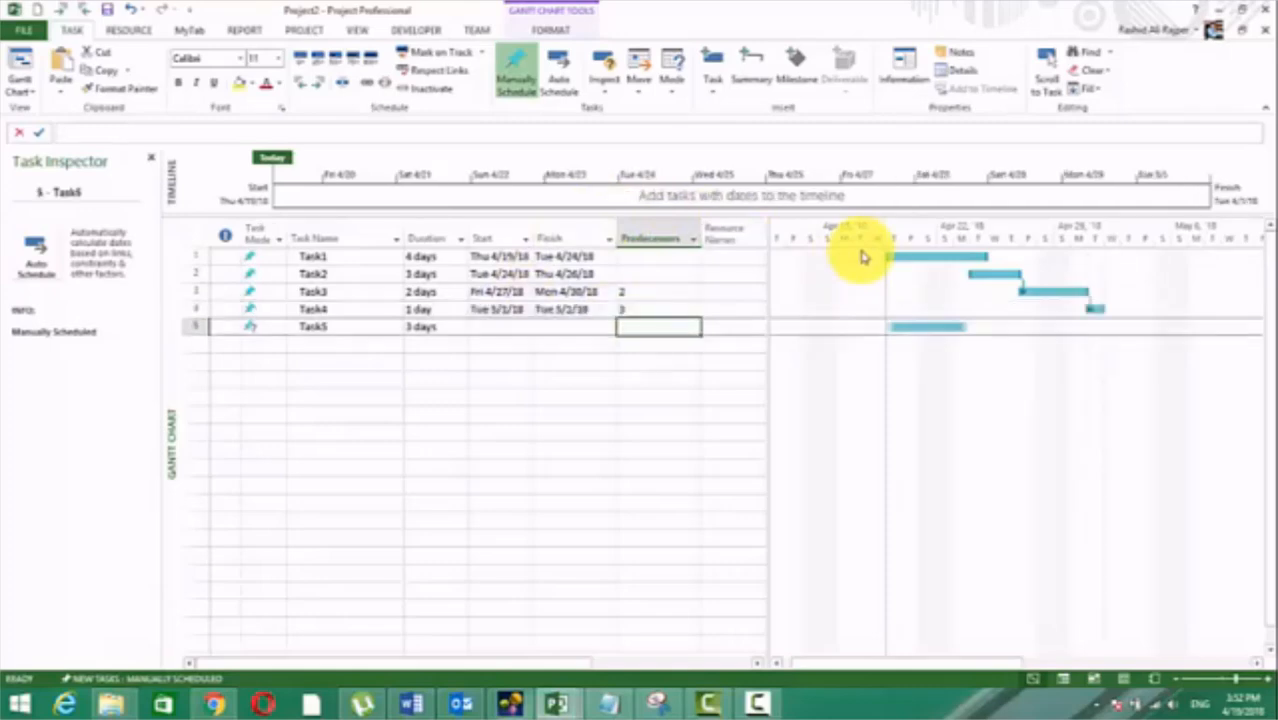
type("4")
key("Return")
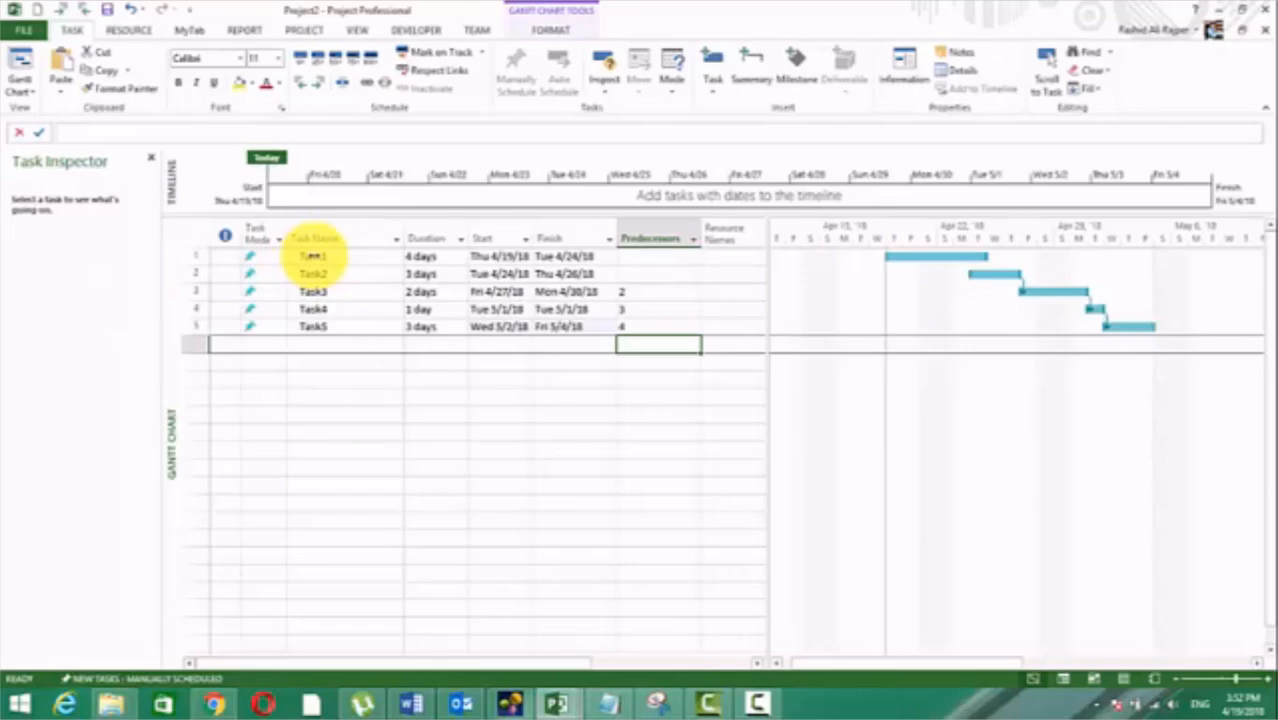
Step: Link Task2 to Task1 by entering 1 as its predecessor
left_click(633, 273)
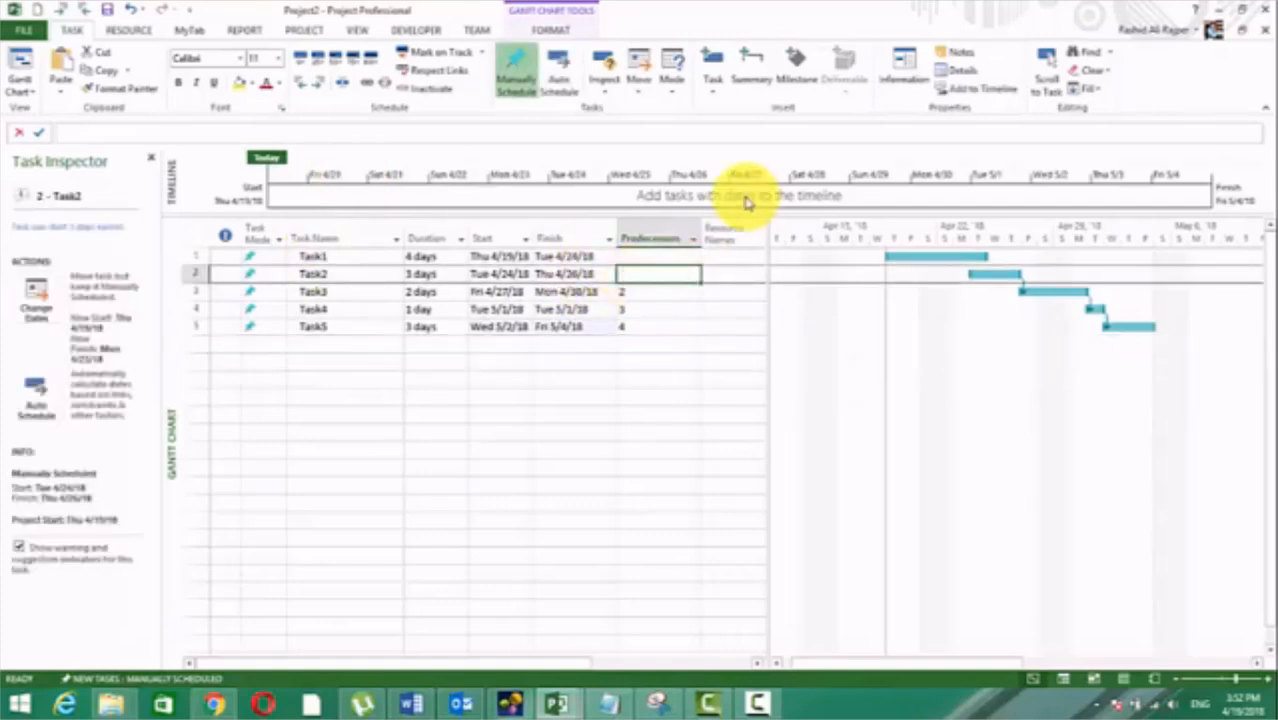
type("1")
key("Return")
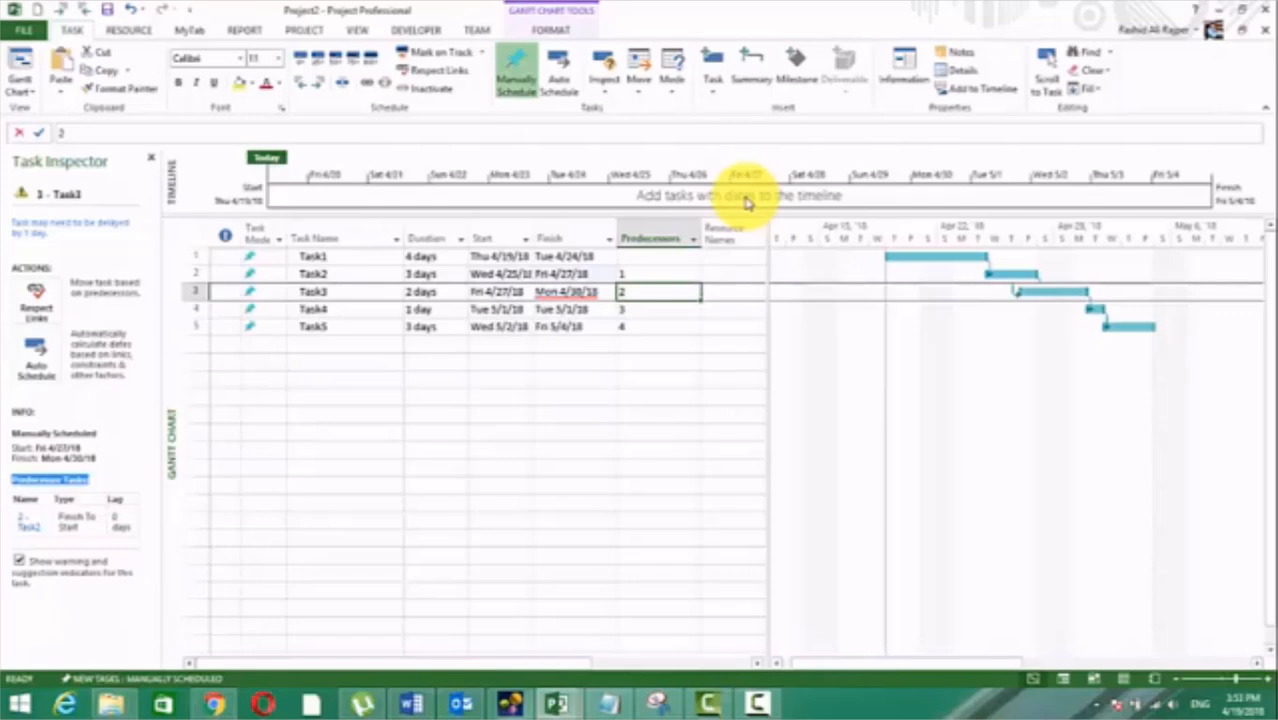
Step: Apply Respect Links to Task3, Task4 and Task5 in turn so each moves based on its predecessor
key("shift+Tab")
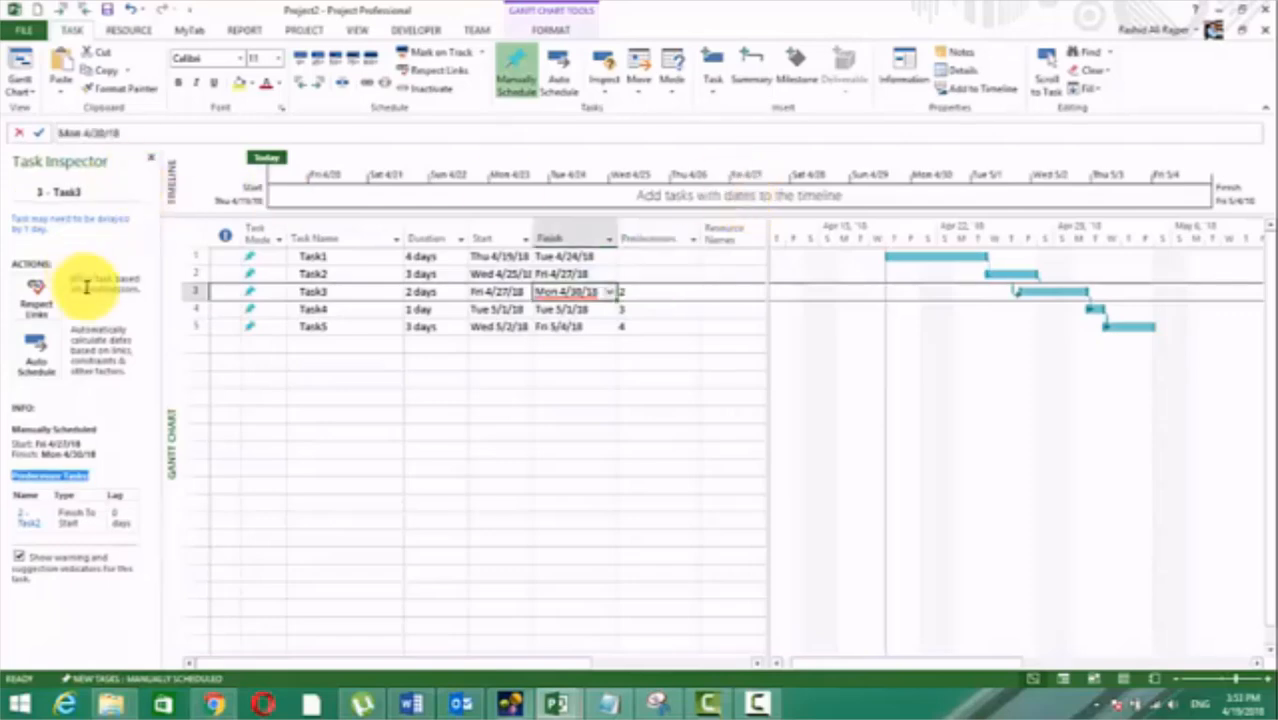
left_click(35, 291)
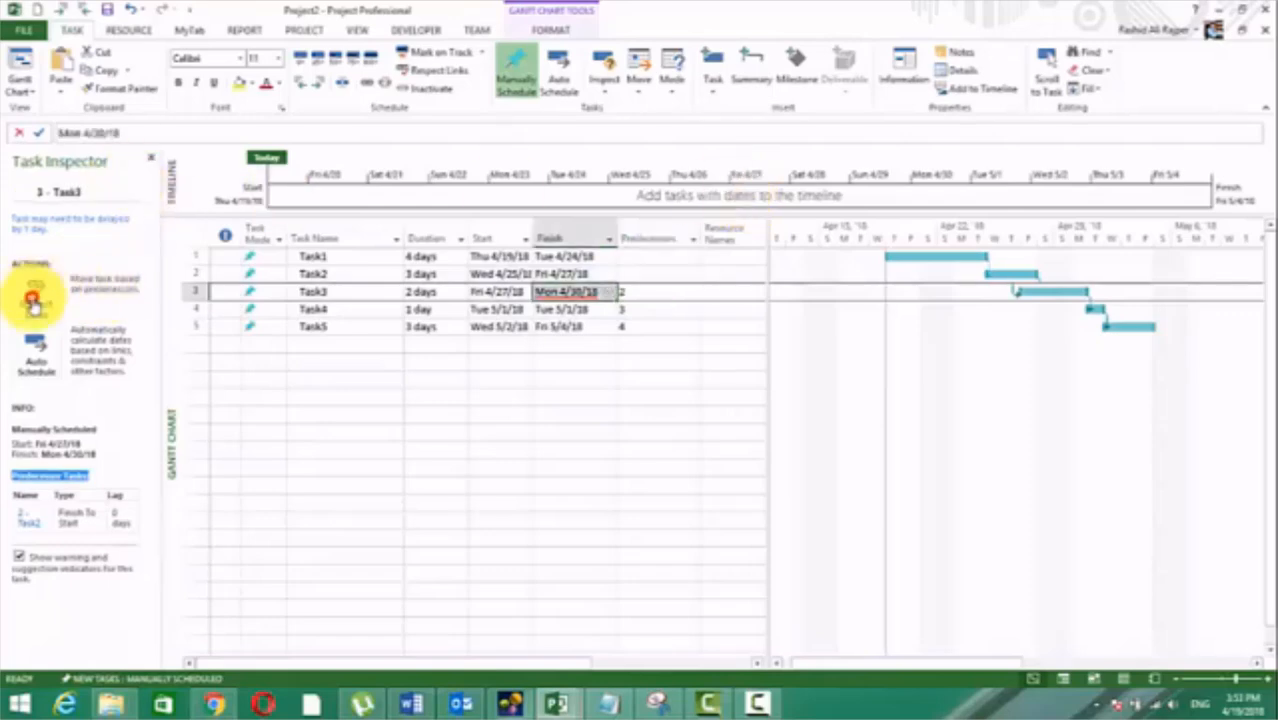
left_click(566, 311)
left_click(35, 297)
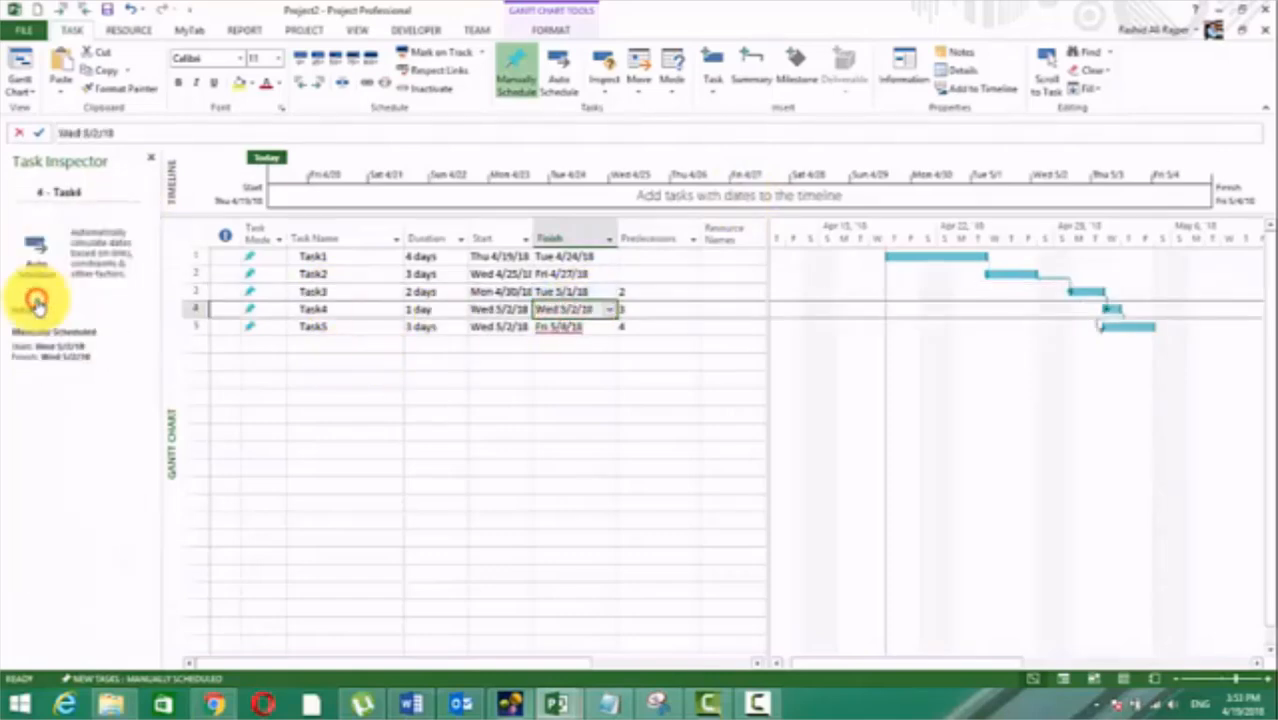
left_click(566, 327)
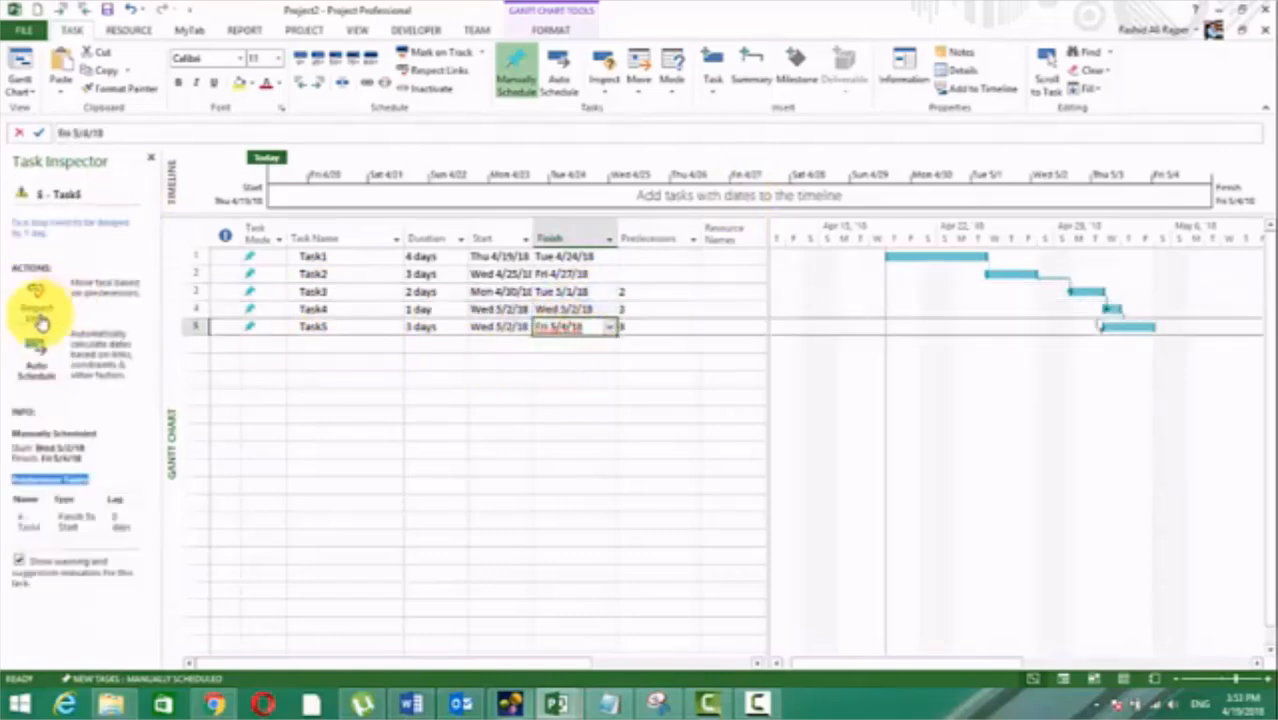
left_click(38, 318)
left_click(520, 398)
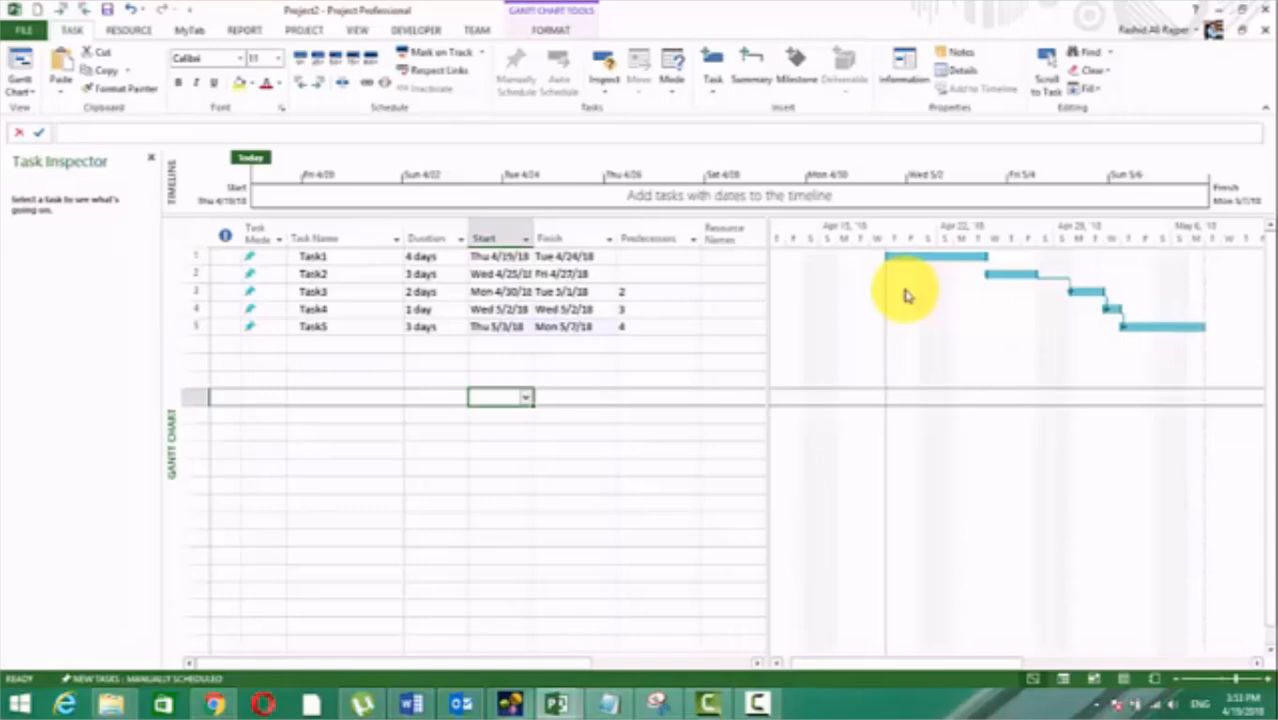
Step: Hide the Task Inspector and show it again
left_click(609, 64)
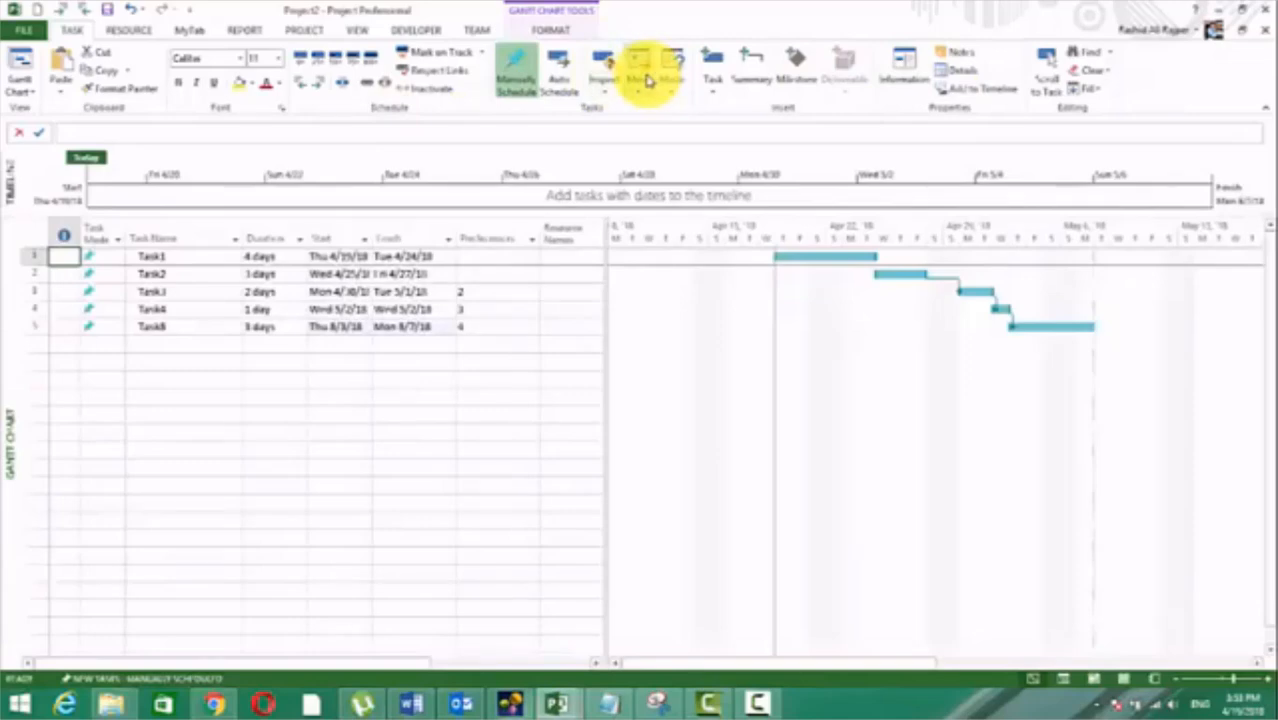
left_click(603, 65)
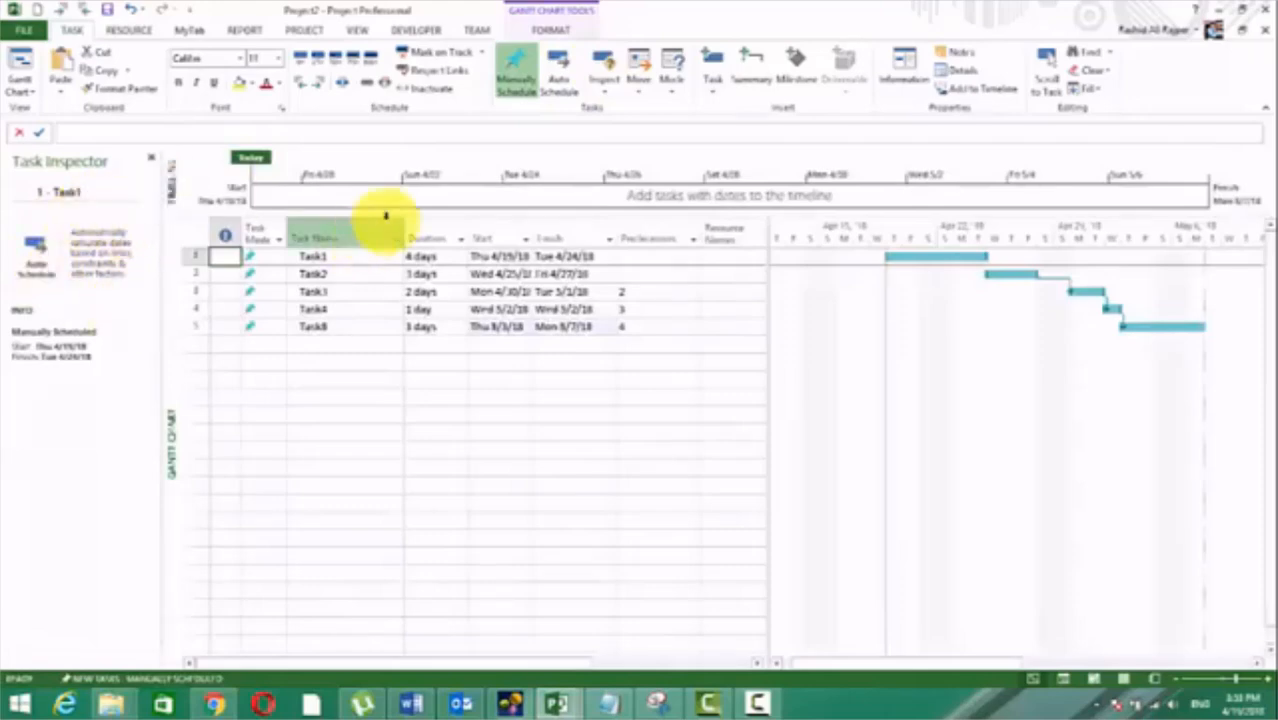
left_click(592, 382)
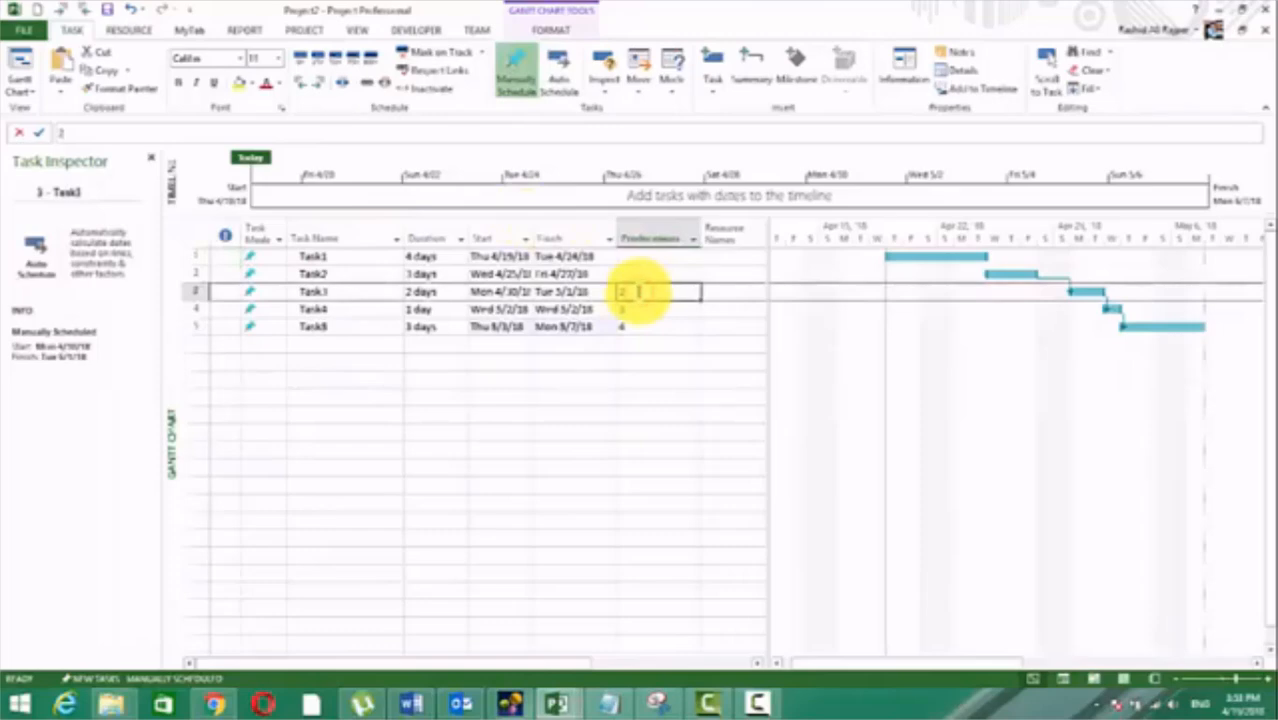
Step: Set the finish date of Task3 to Mon 5/14/18 and that of Task5 to Wed 5/2/18
left_click(554, 295)
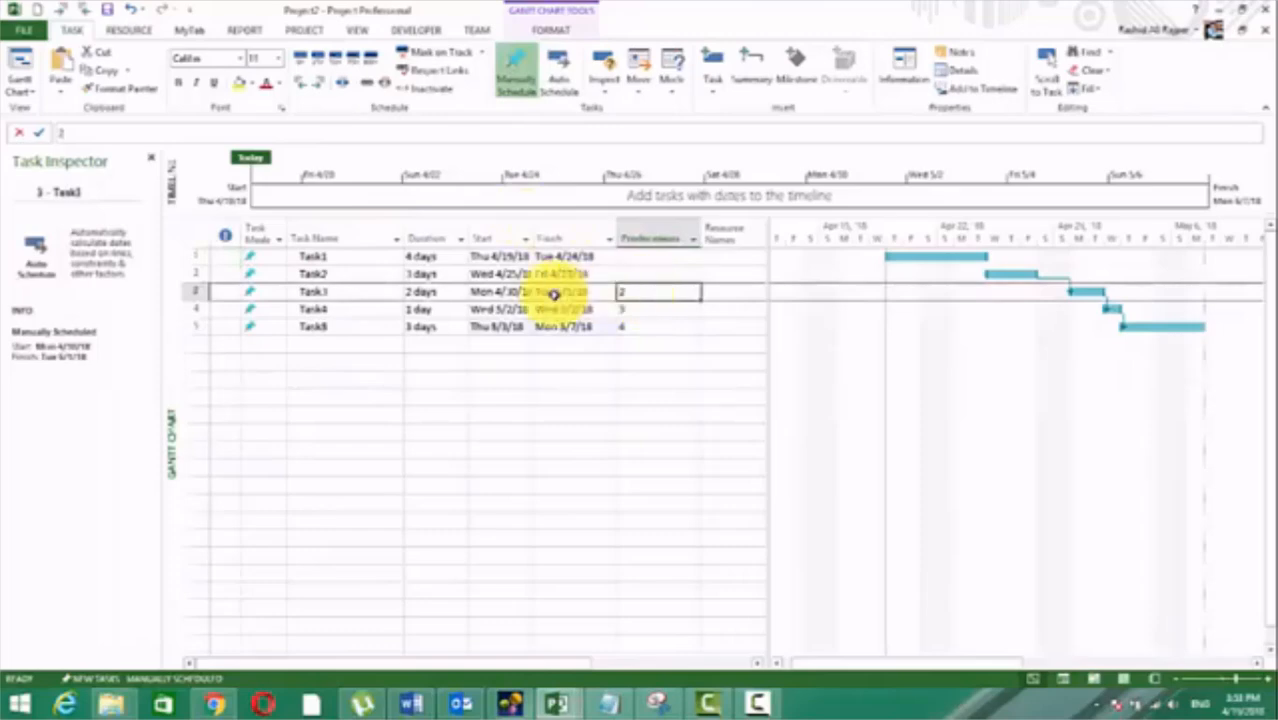
left_click(610, 291)
left_click(502, 367)
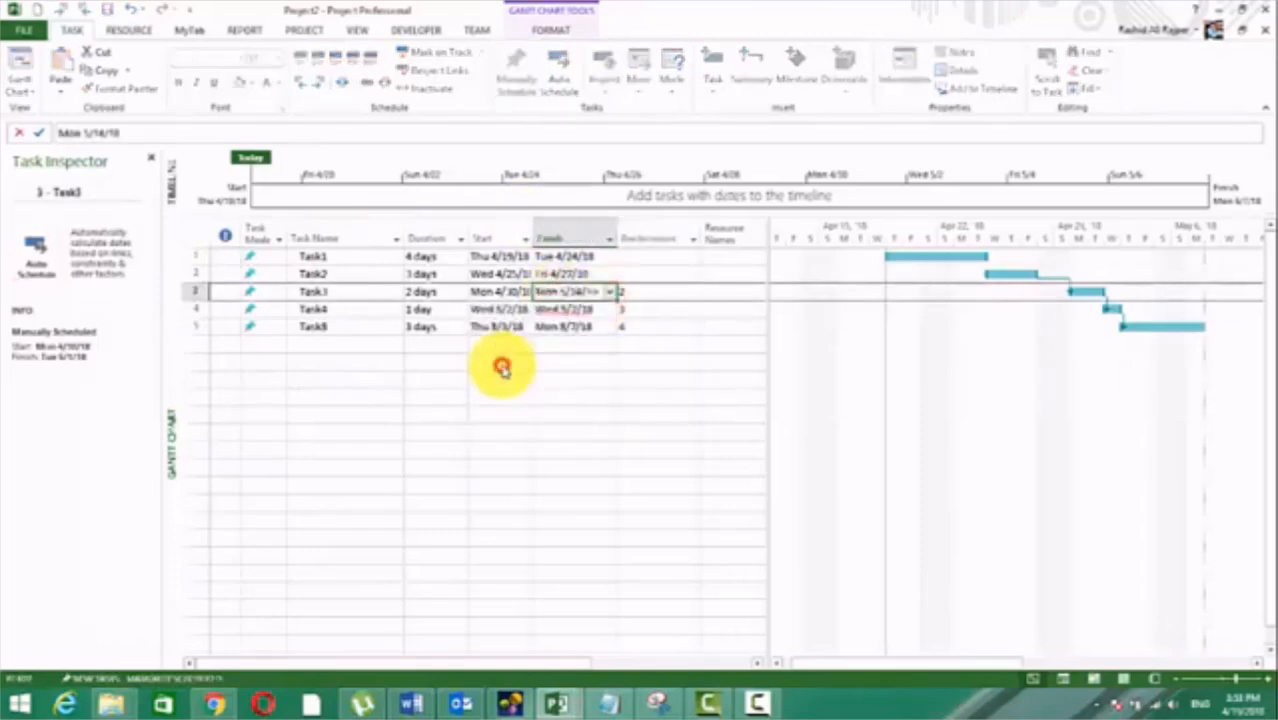
left_click(570, 339)
left_click(606, 343)
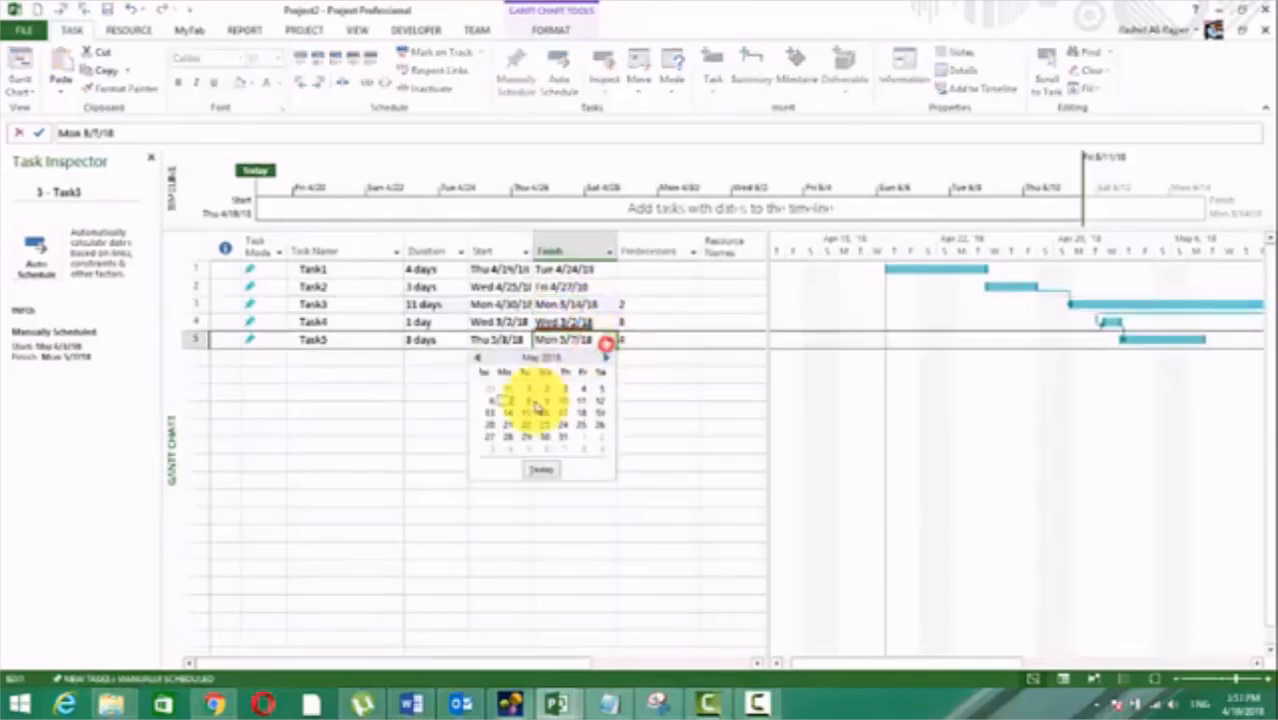
left_click(546, 388)
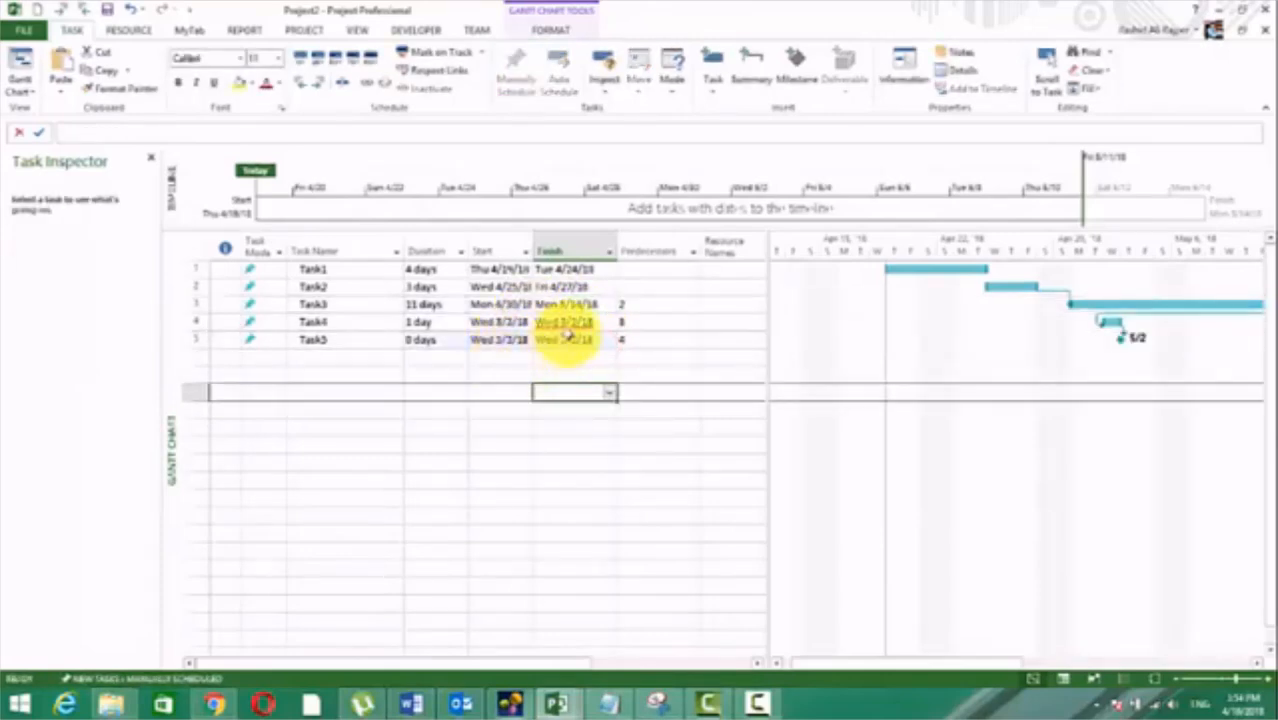
Step: Reschedule Task4 and Task5 to follow their predecessors with Respect Links
left_click(575, 322)
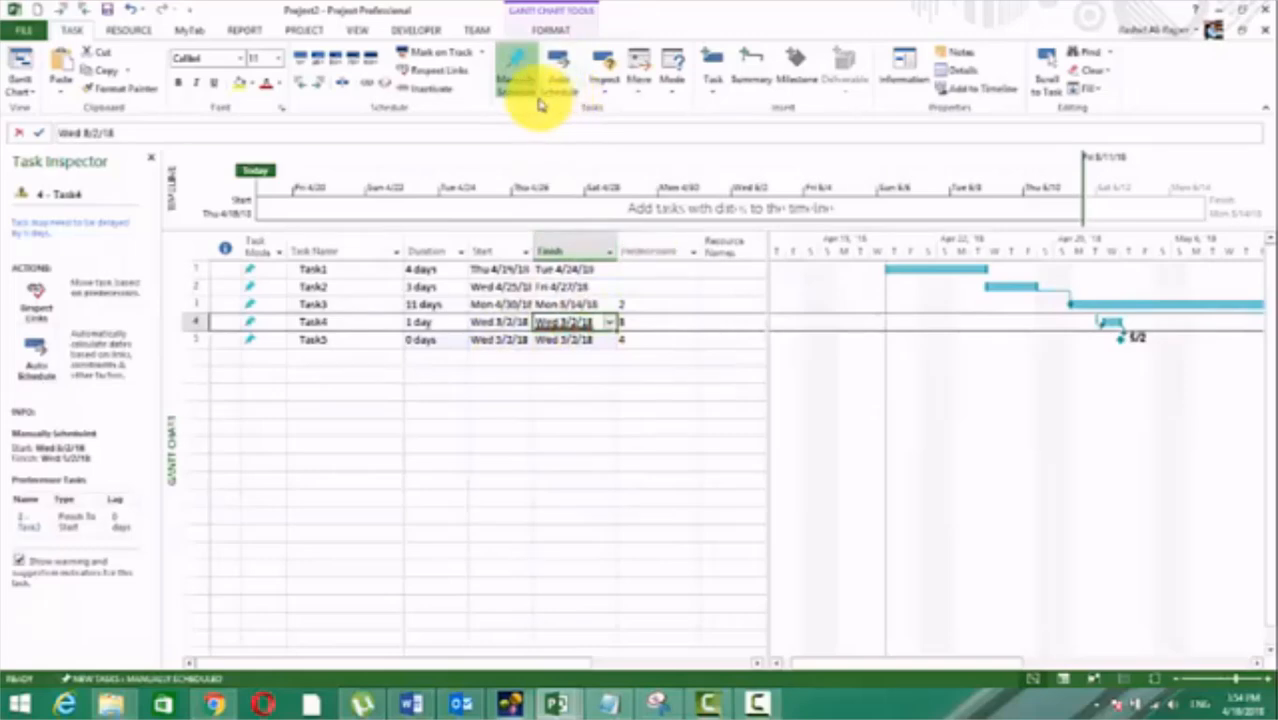
left_click(453, 78)
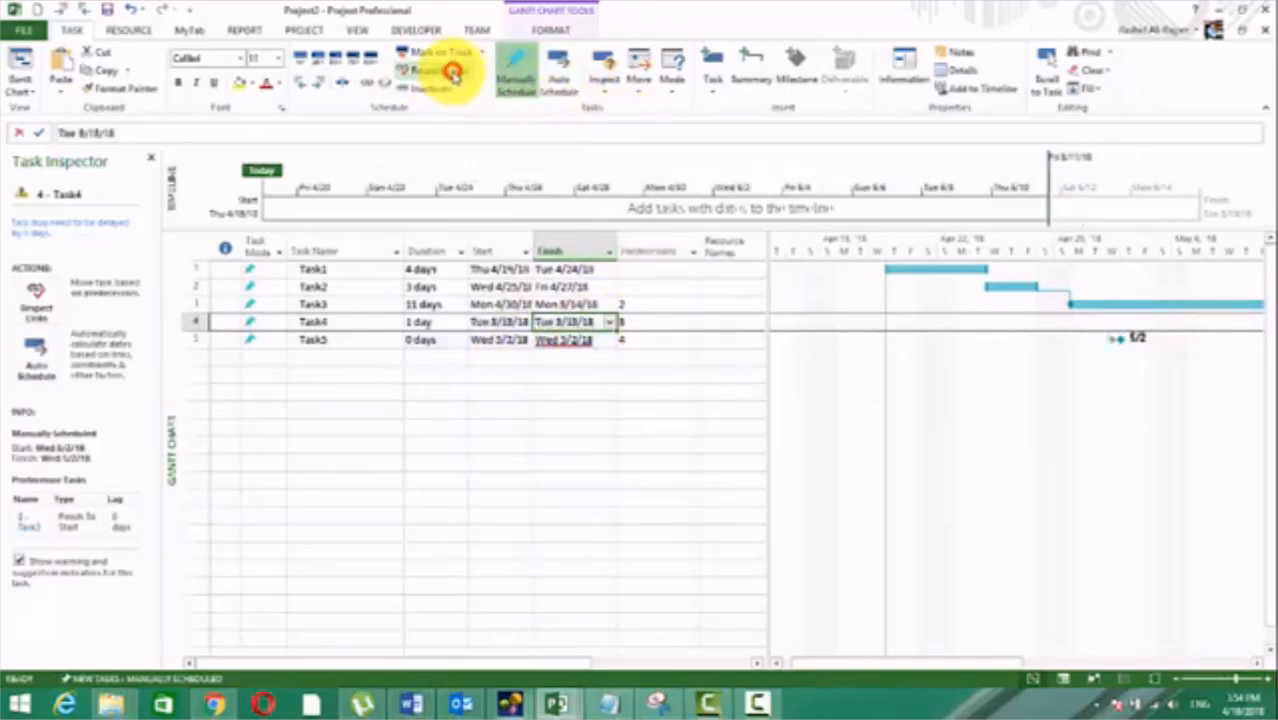
left_click(575, 341)
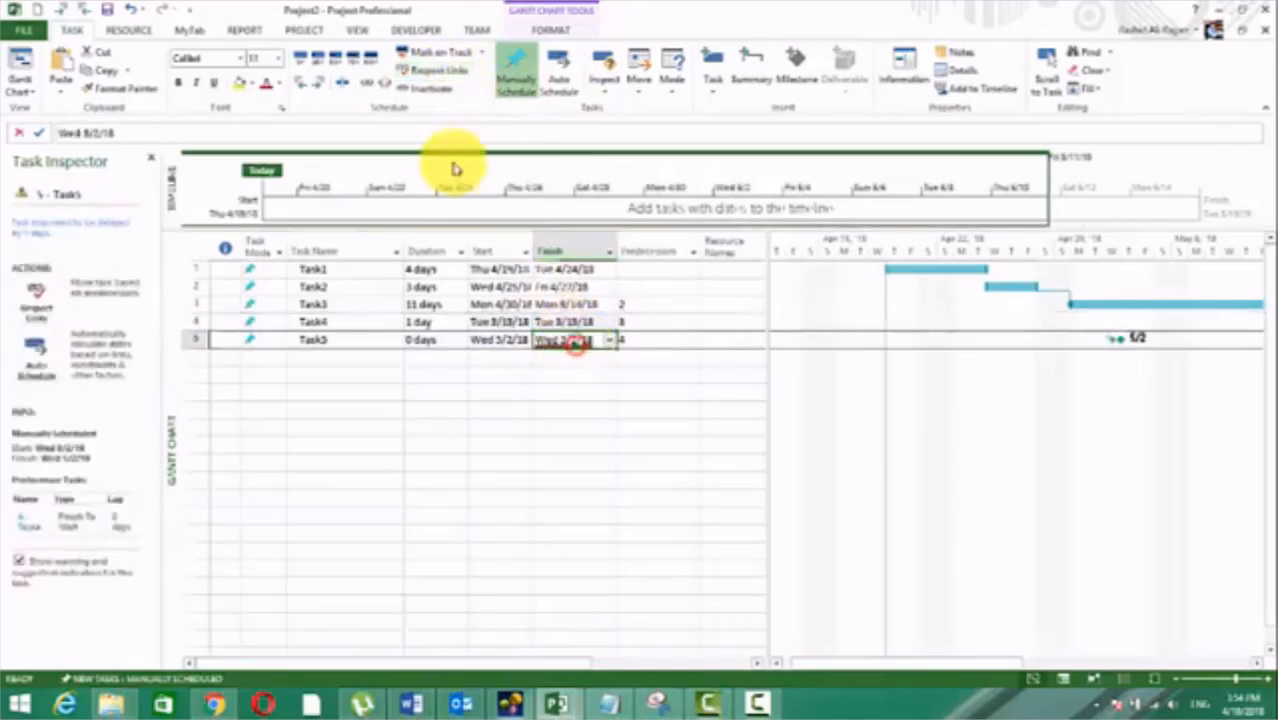
left_click(422, 70)
left_click(565, 409)
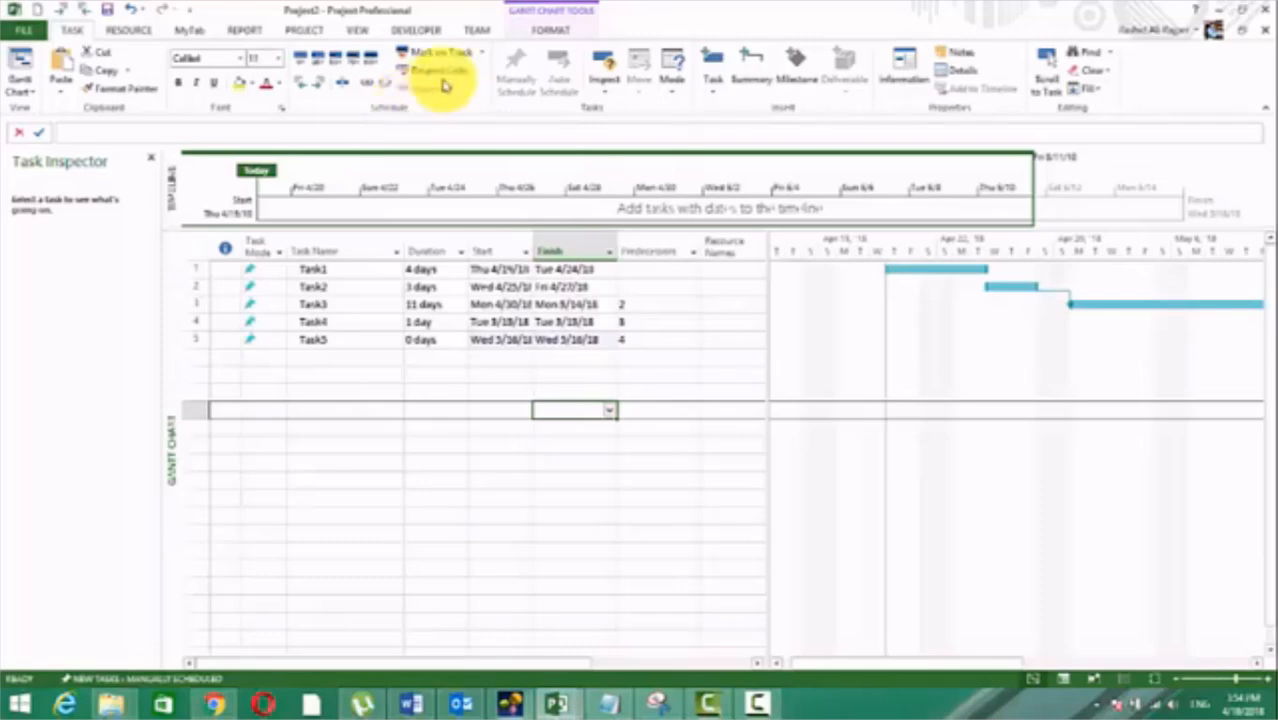
Step: Enter 1 as the predecessor of Task2 and clear it again
left_click(660, 286)
left_click(645, 357)
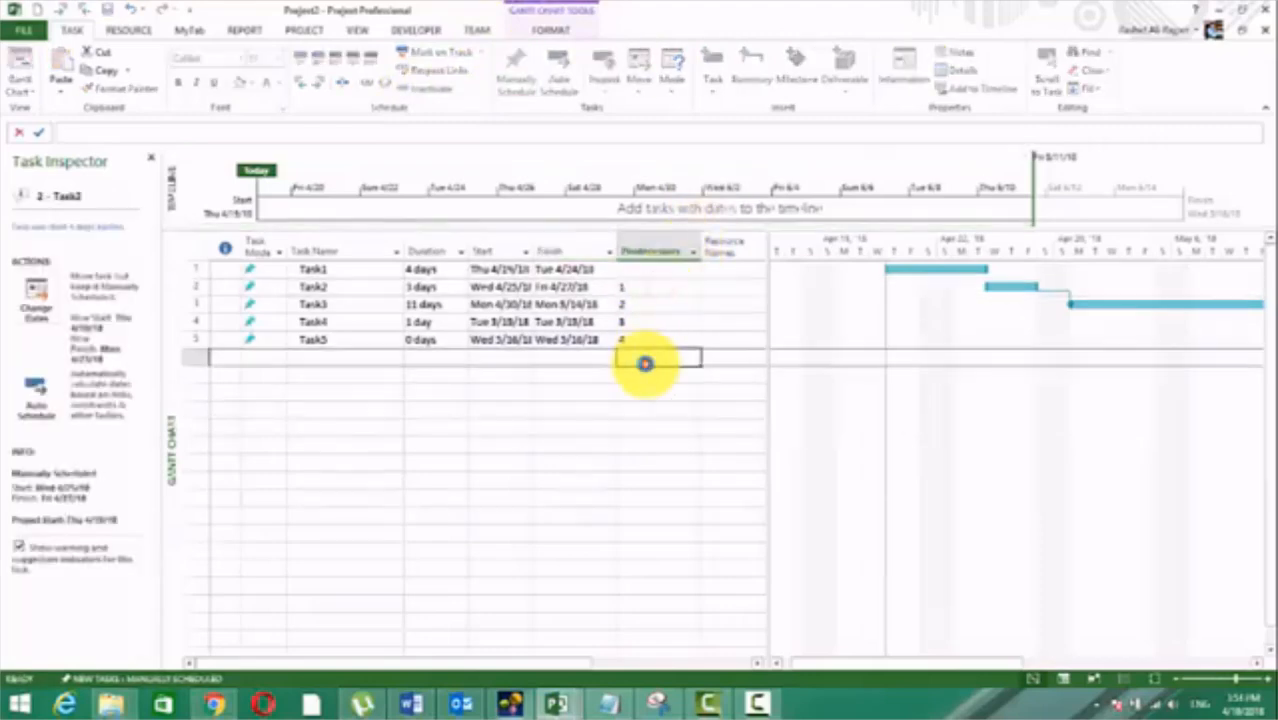
left_click(659, 284)
key("Delete")
left_click(650, 391)
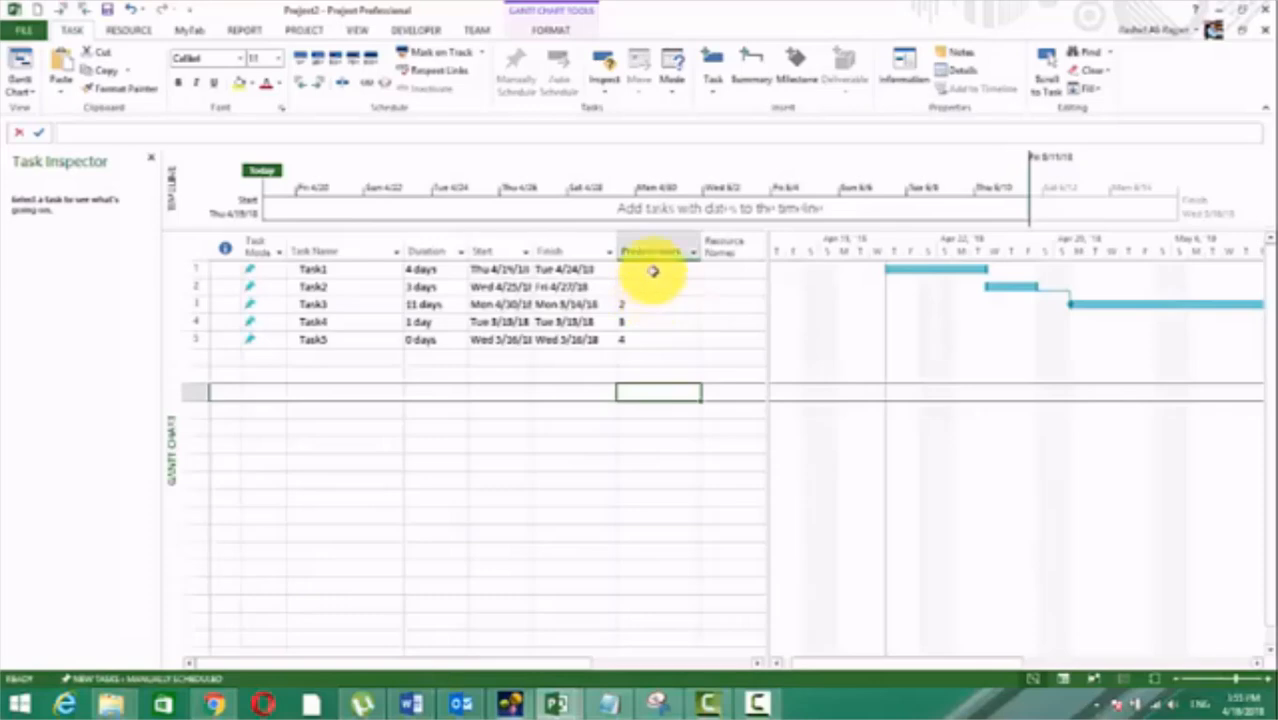
Step: Set the predecessor of Task2 to 1
left_click(652, 270)
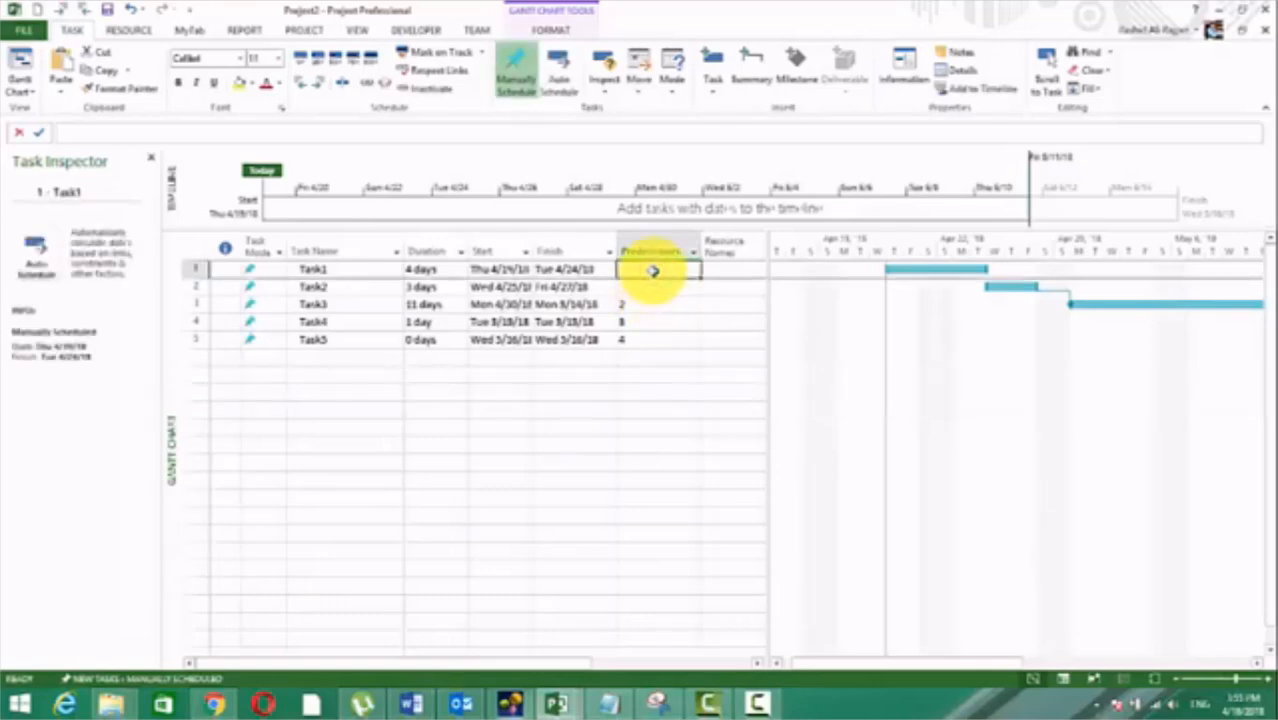
key("Down")
type("1")
key("Return")
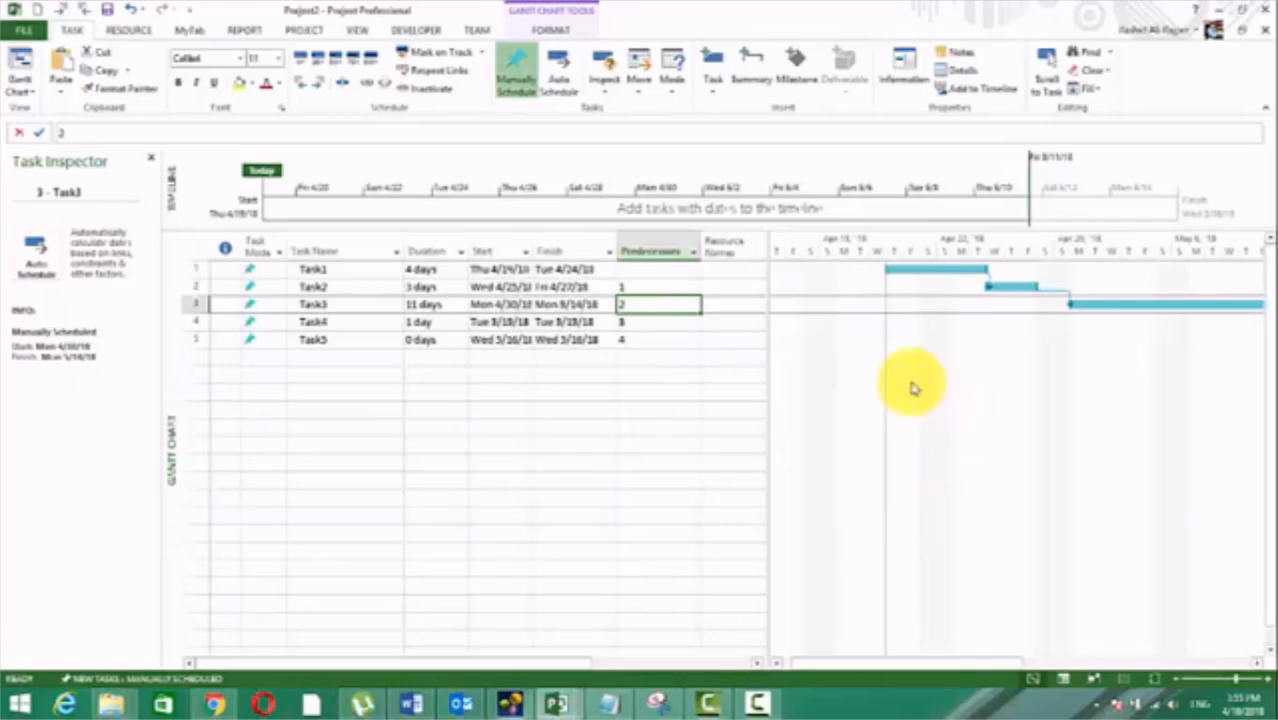
Step: Set the start date of Task3 to Wed 4/11/18, and realign the task with its predecessor using Respect Links
key("shift+Tab")
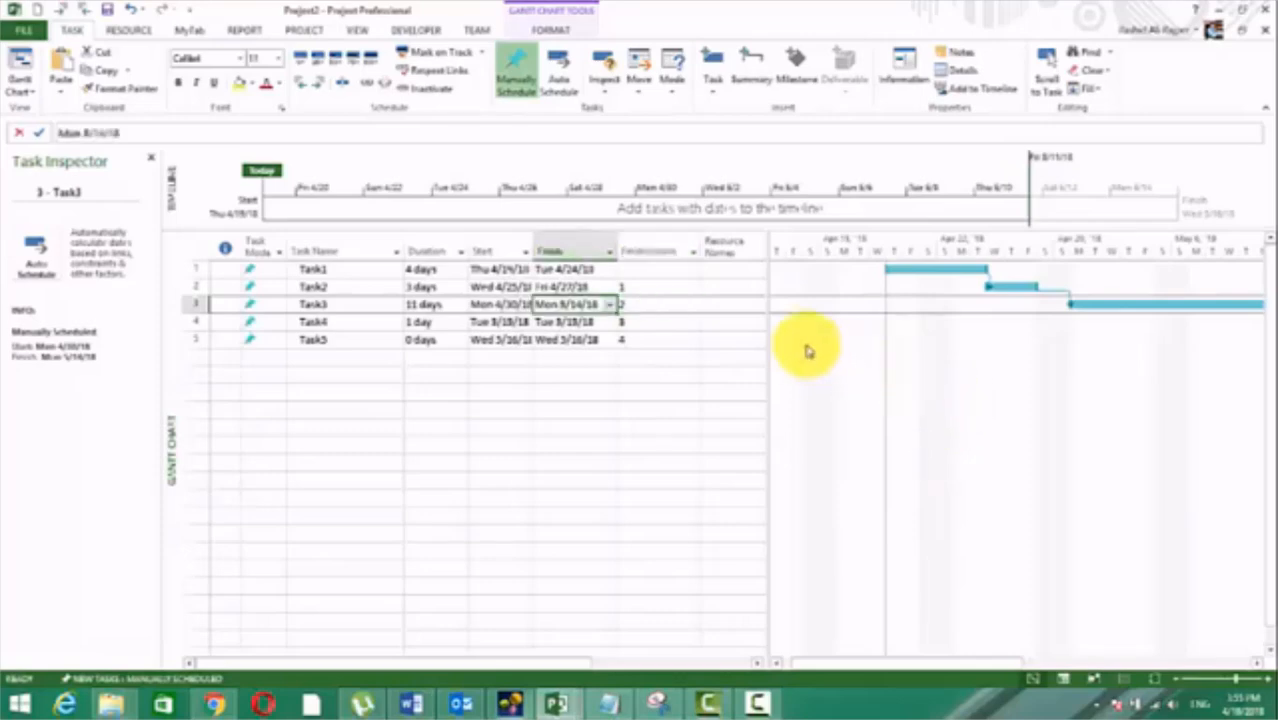
left_click(506, 306)
left_click(525, 305)
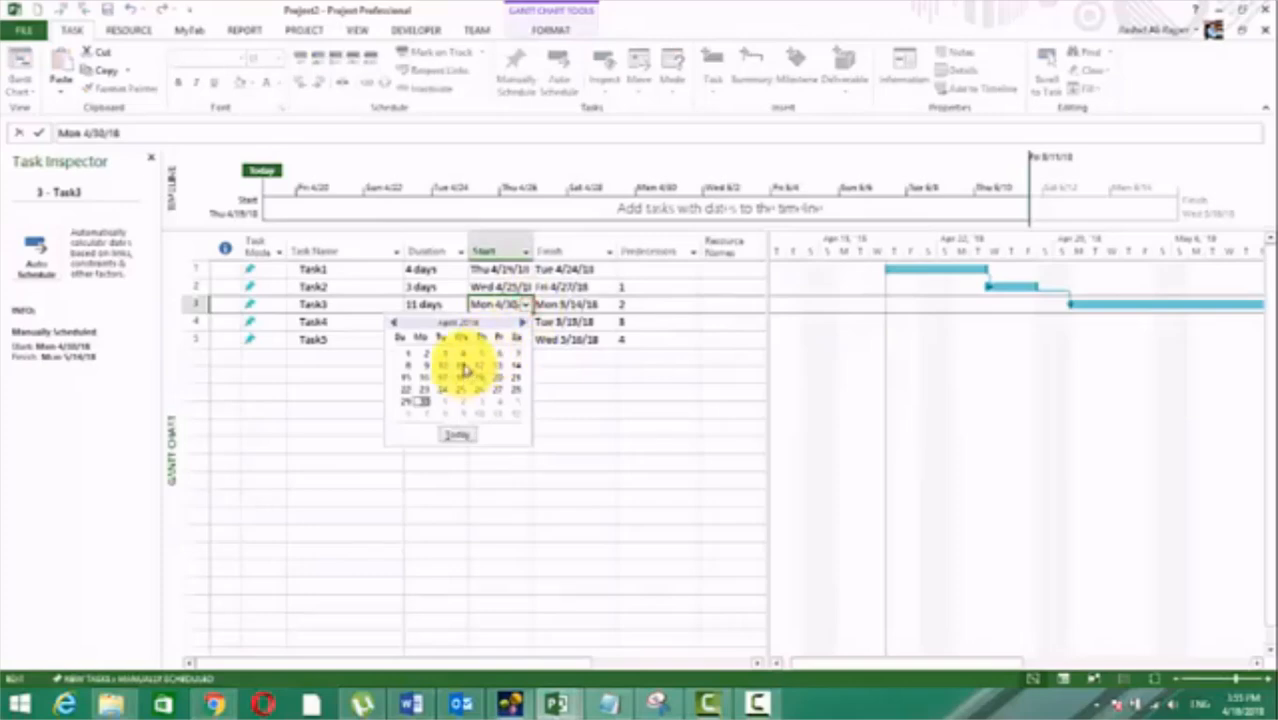
left_click(460, 360)
left_click(522, 408)
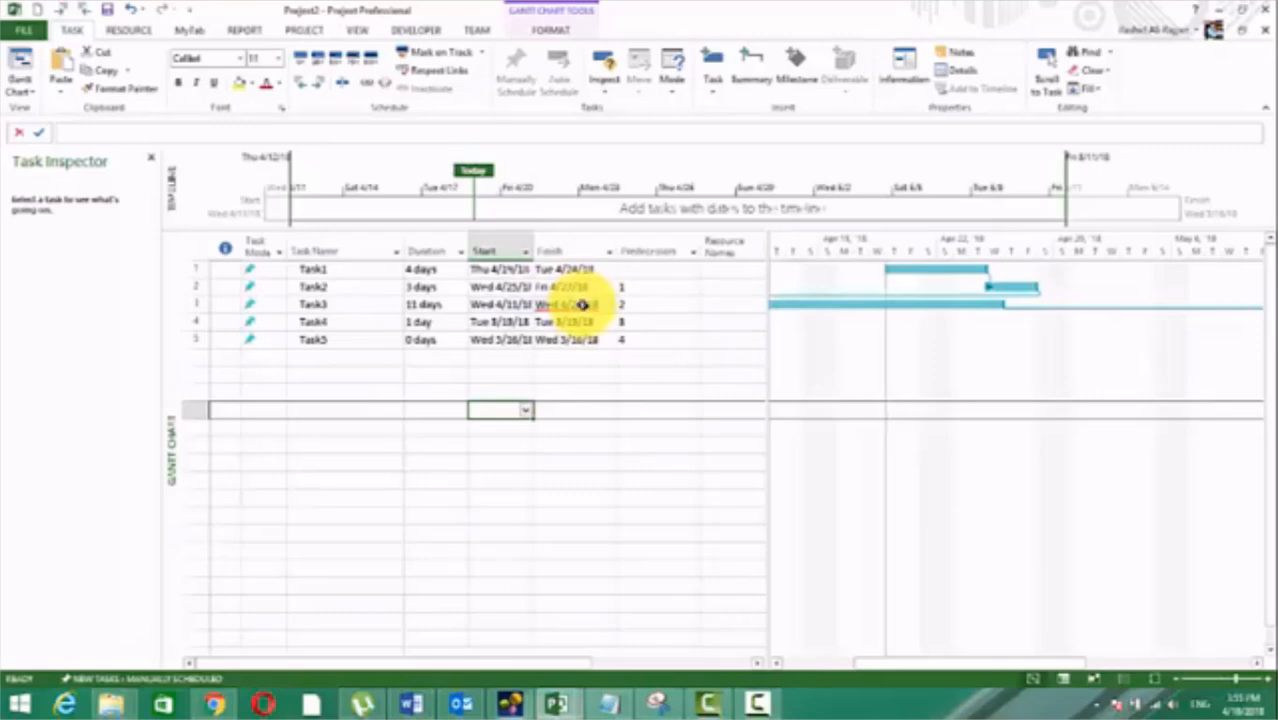
left_click(577, 307)
left_click(438, 71)
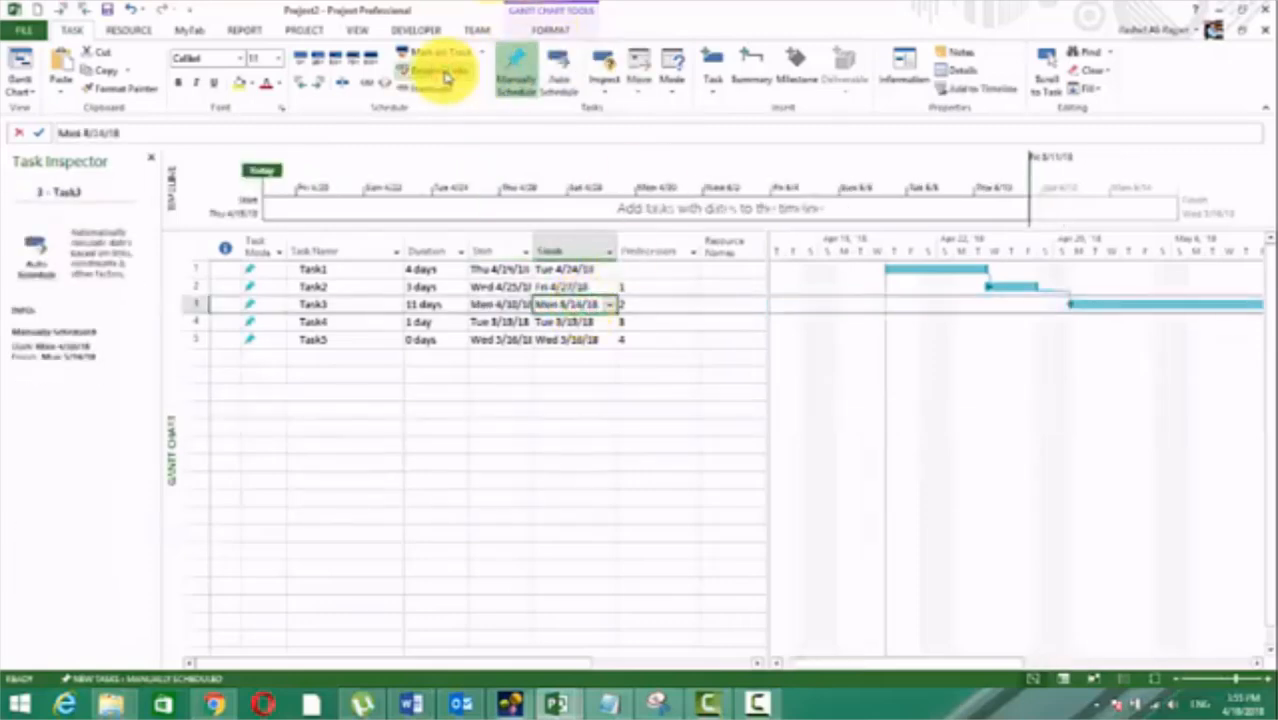
left_click(777, 663)
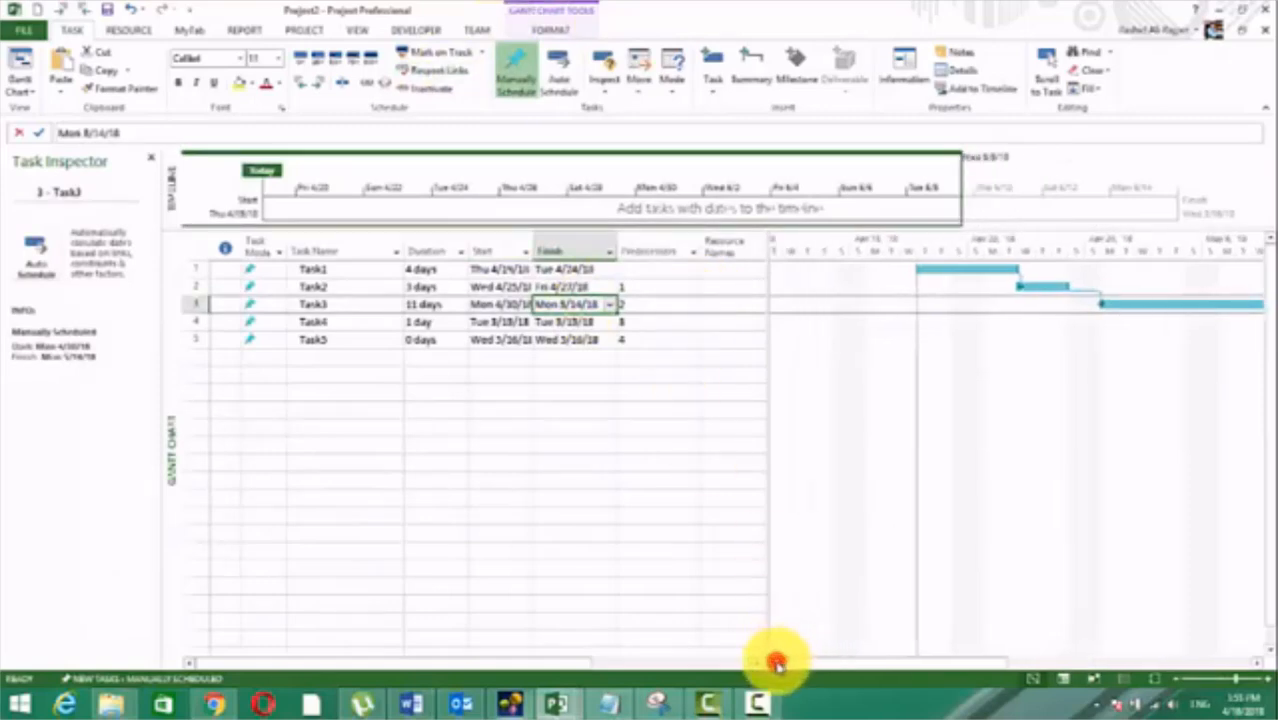
left_click_drag(777, 663, 892, 675)
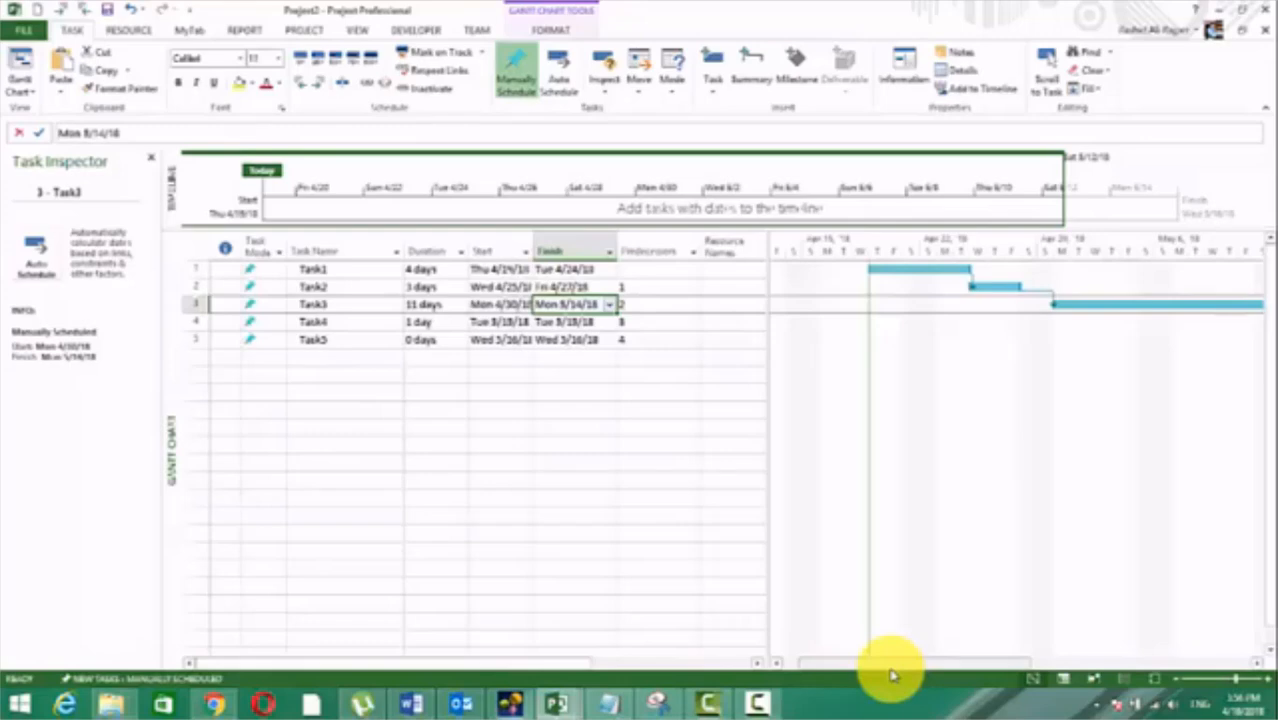
left_click_drag(1014, 661, 963, 660)
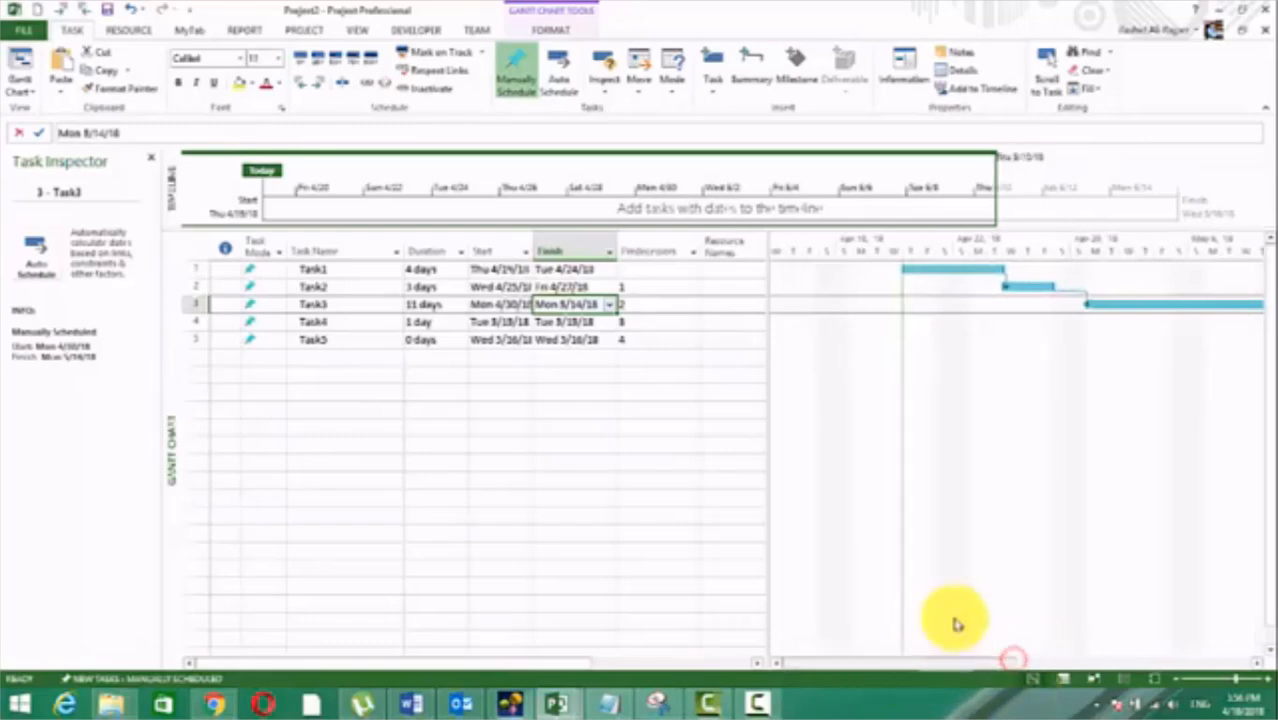
left_click(1005, 281)
right_click(1005, 281)
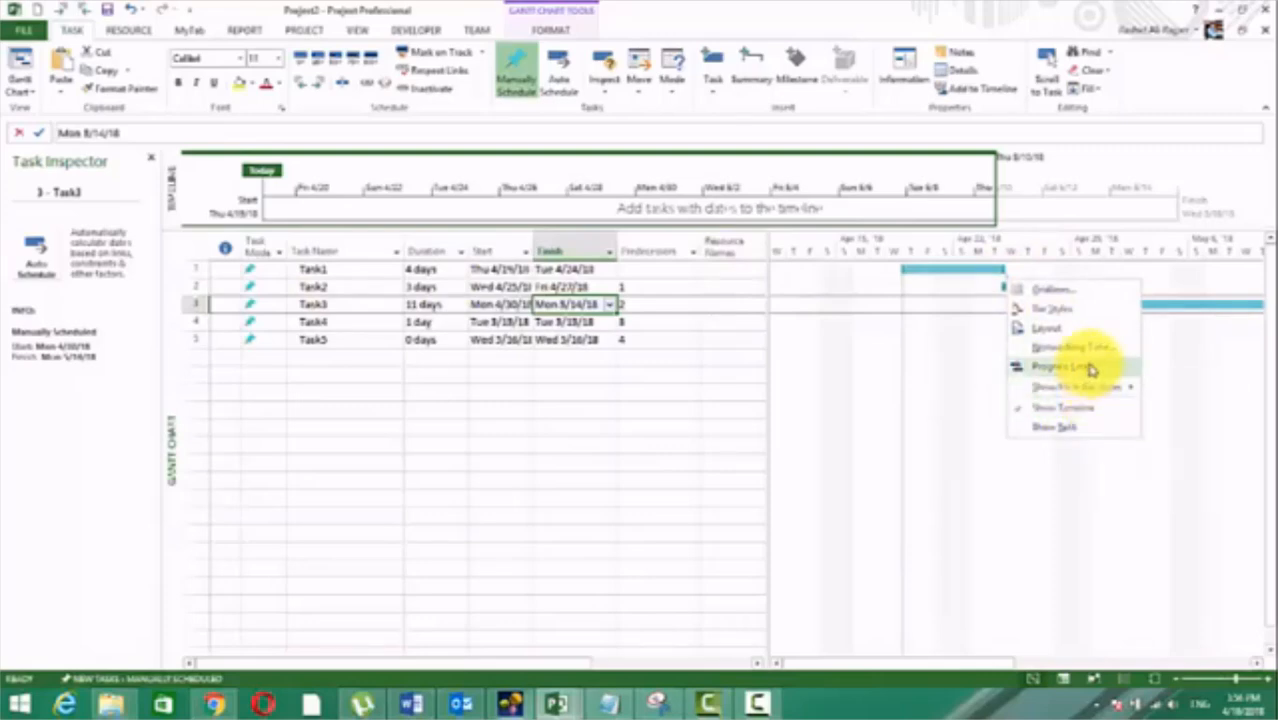
left_click(964, 318)
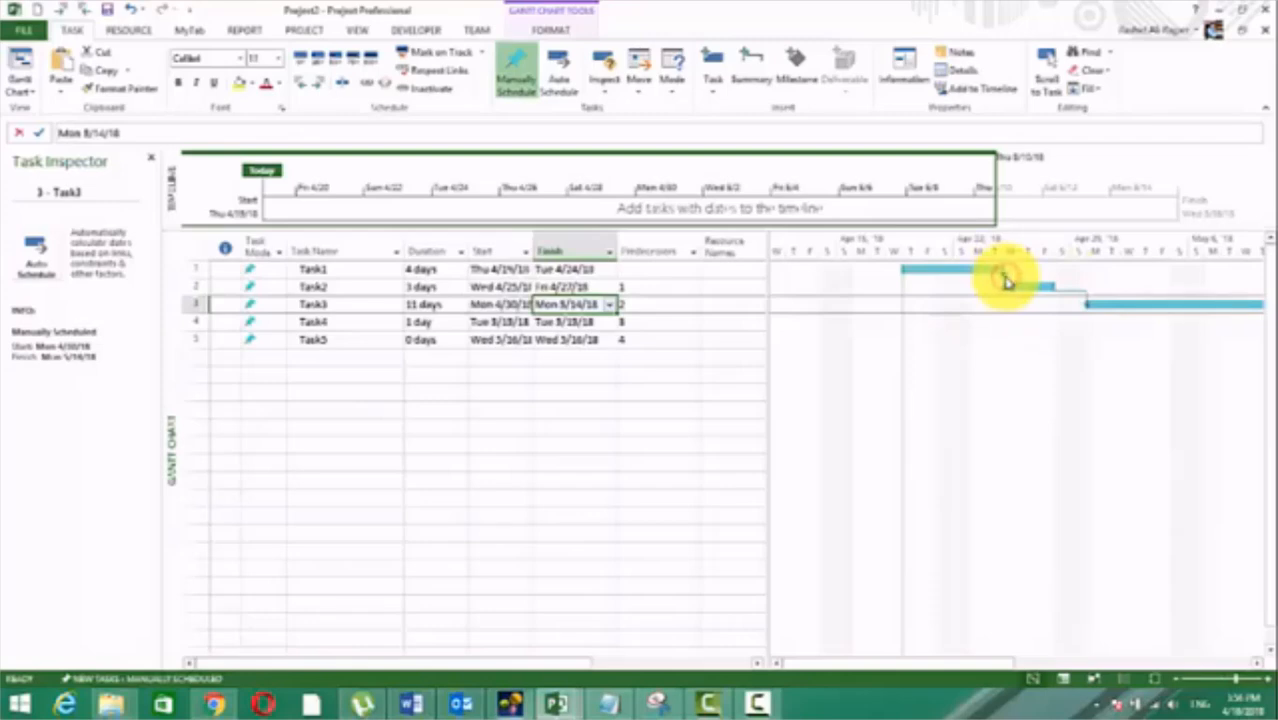
right_click(1006, 283)
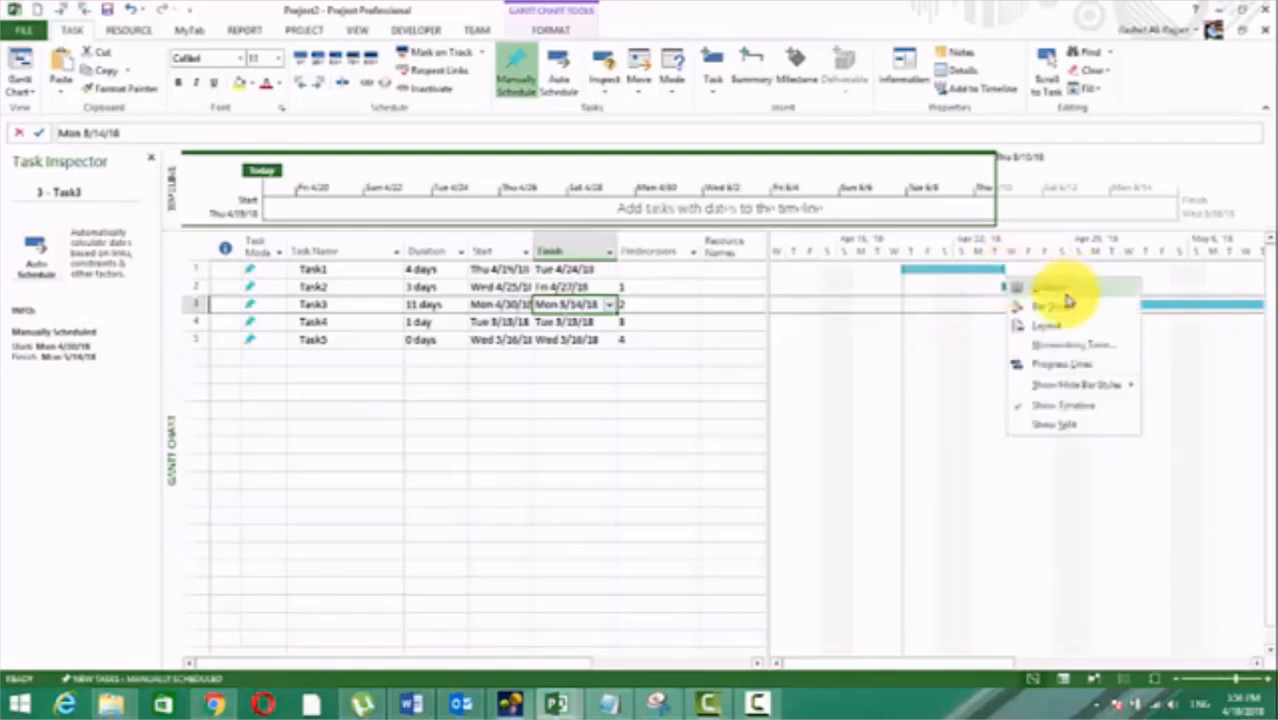
left_click(964, 329)
Step: Inspect the dependency type of the link from Task1 to Task2 in its Task Dependency settings
double_click(1004, 284)
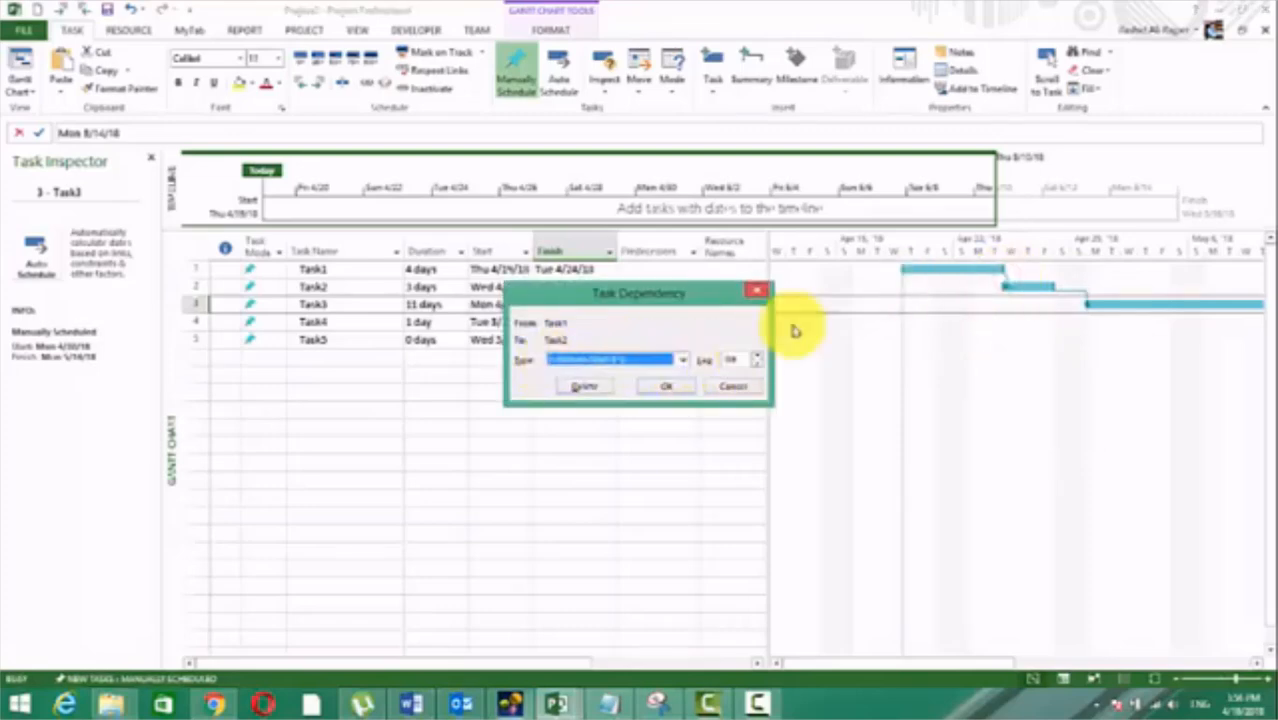
key("Escape")
double_click(1004, 284)
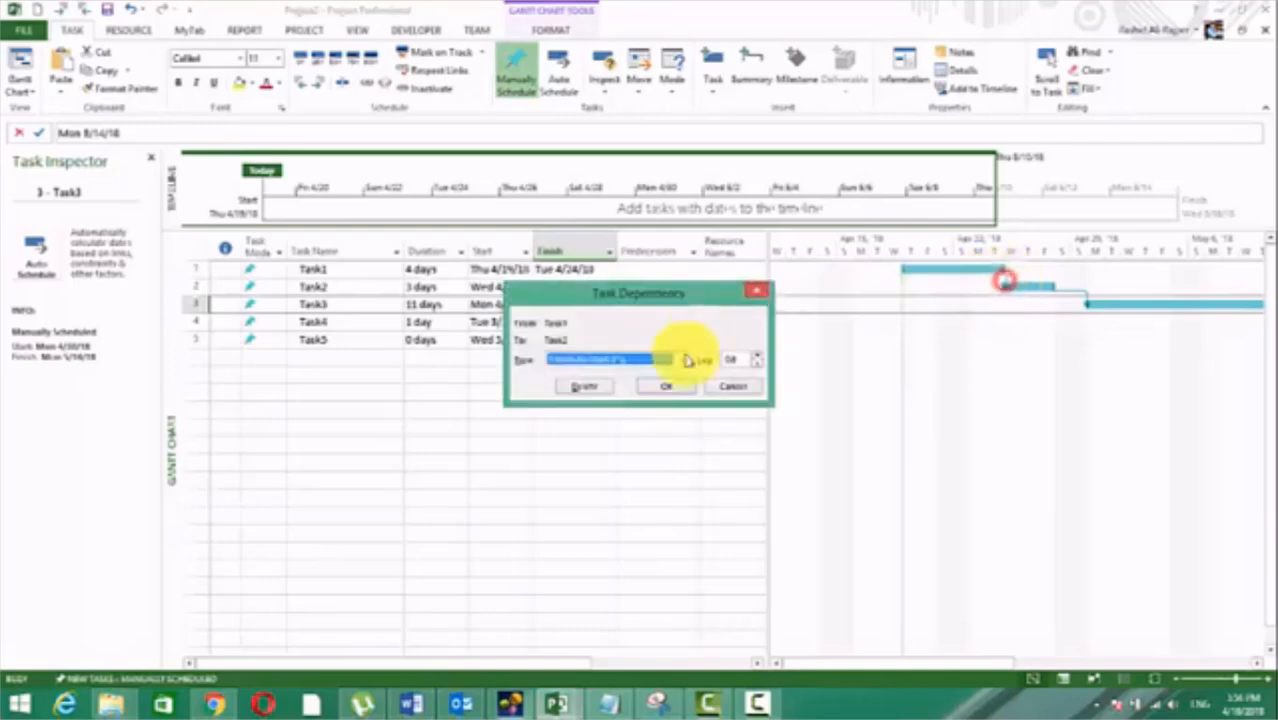
left_click(682, 361)
left_click(682, 366)
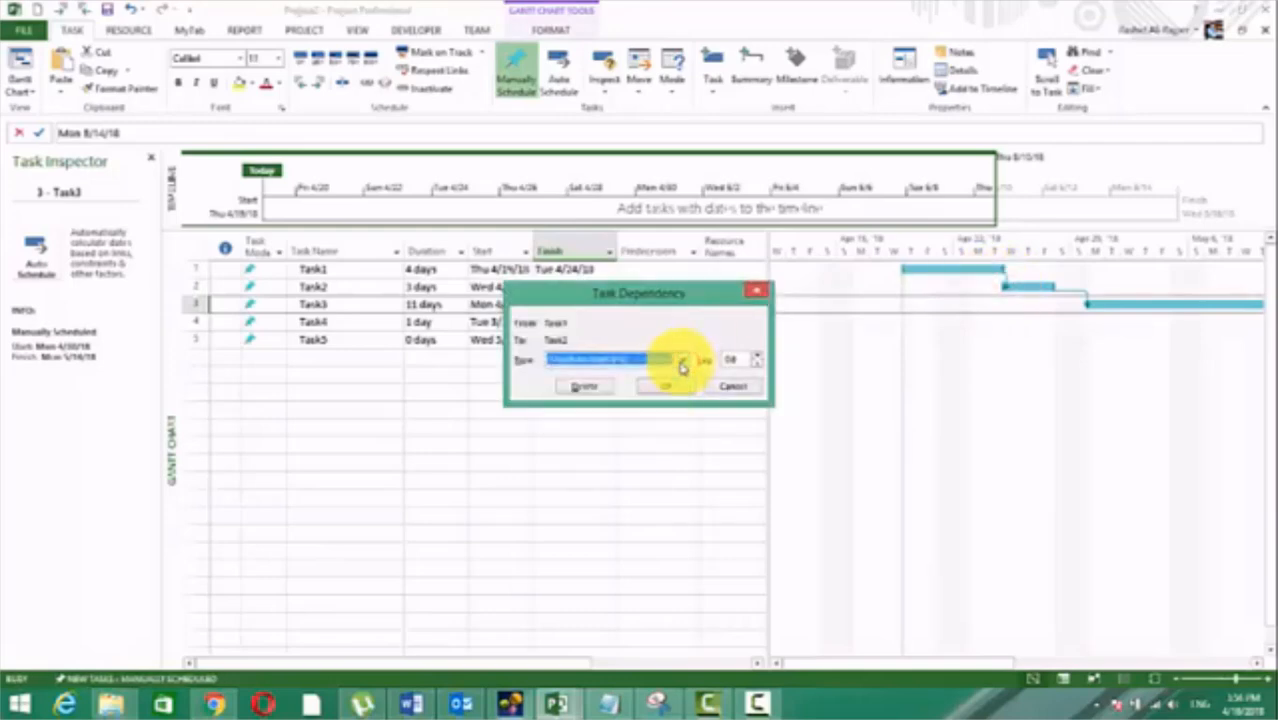
key("Return")
Step: Clear the predecessors of Task2, Task3, Task4 and Task5
left_click(651, 290)
key("Delete")
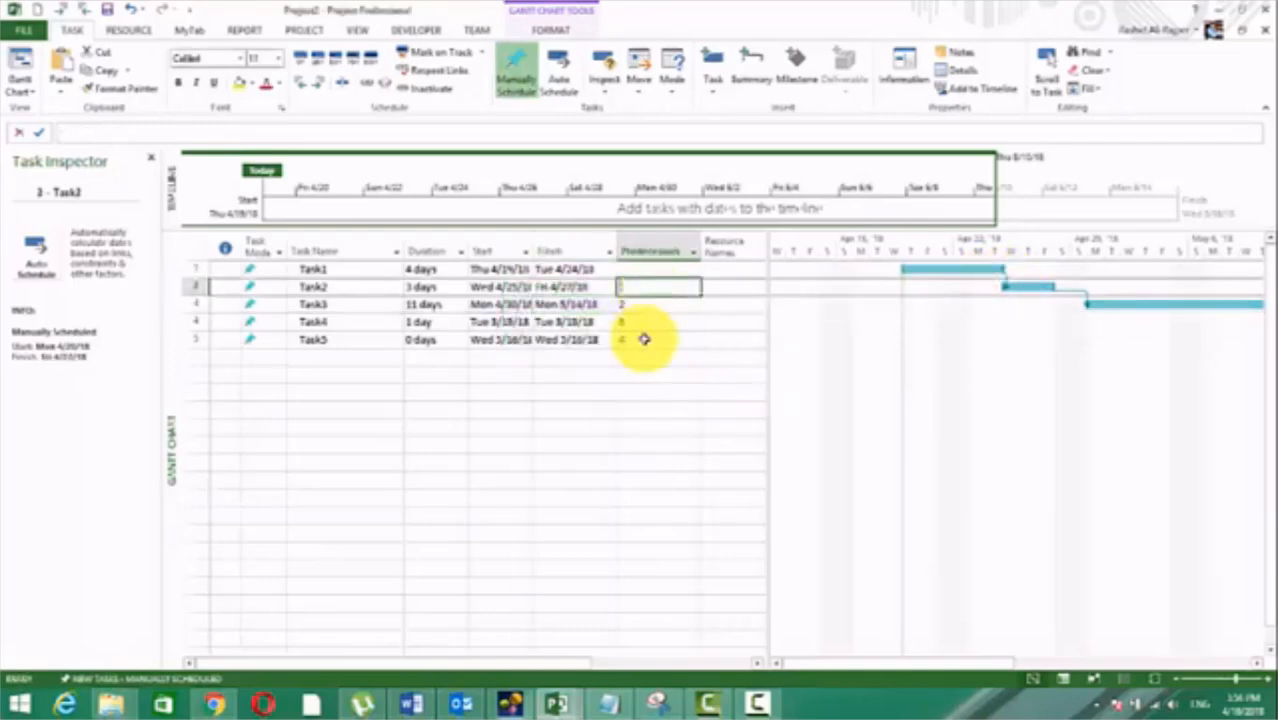
left_click(645, 306)
key("Delete")
left_click(643, 326)
key("Delete")
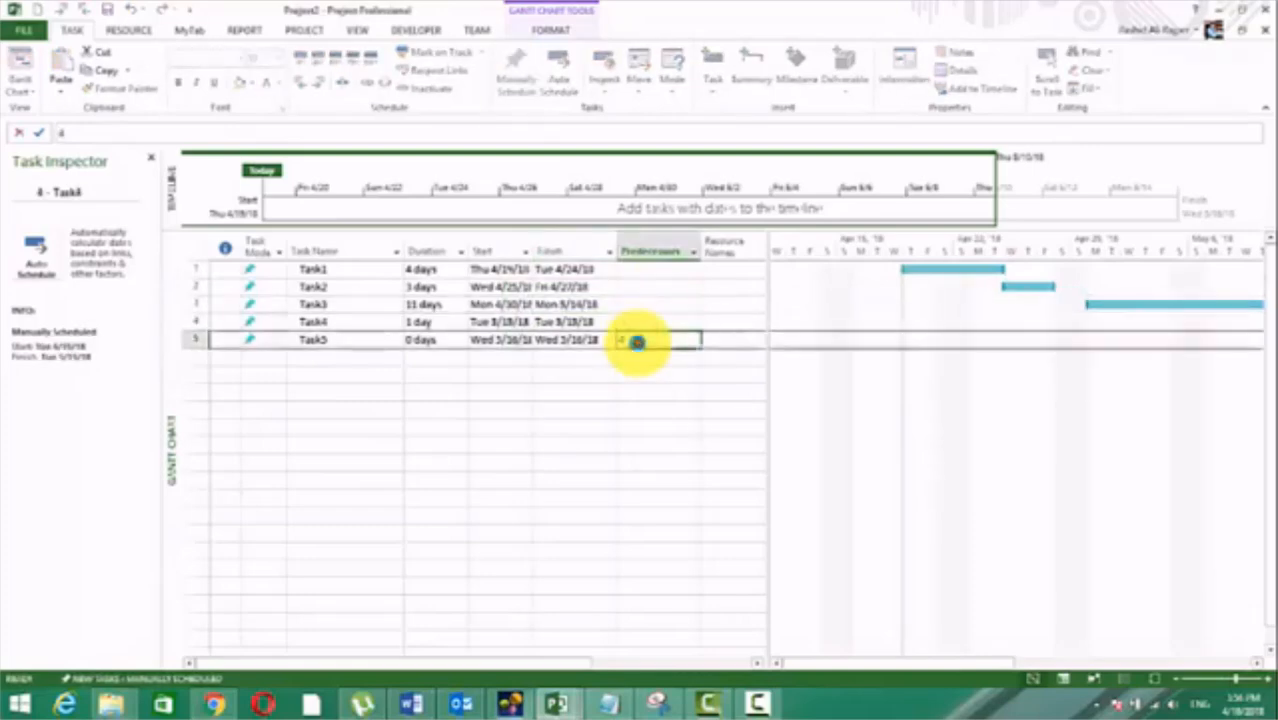
left_click(641, 340)
key("Delete")
left_click(633, 391)
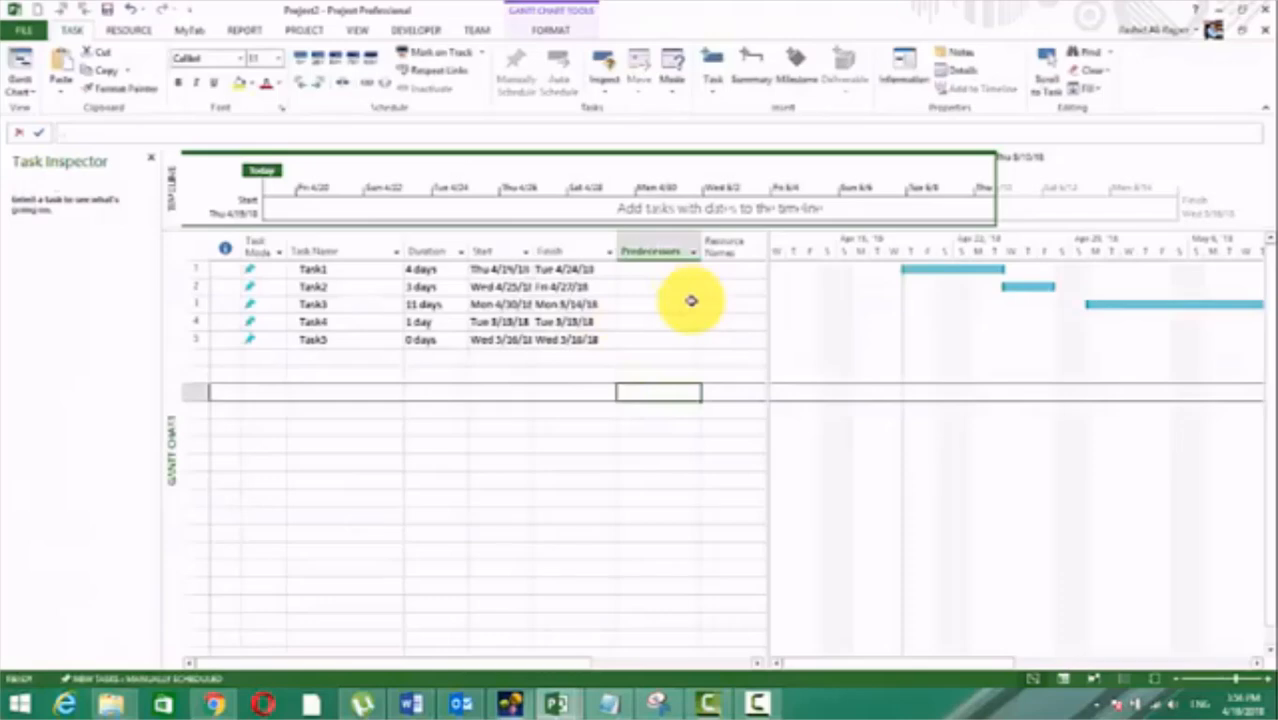
Step: Set the start dates of Task2 and Task3 to Thu 4/19/18
left_click(499, 268)
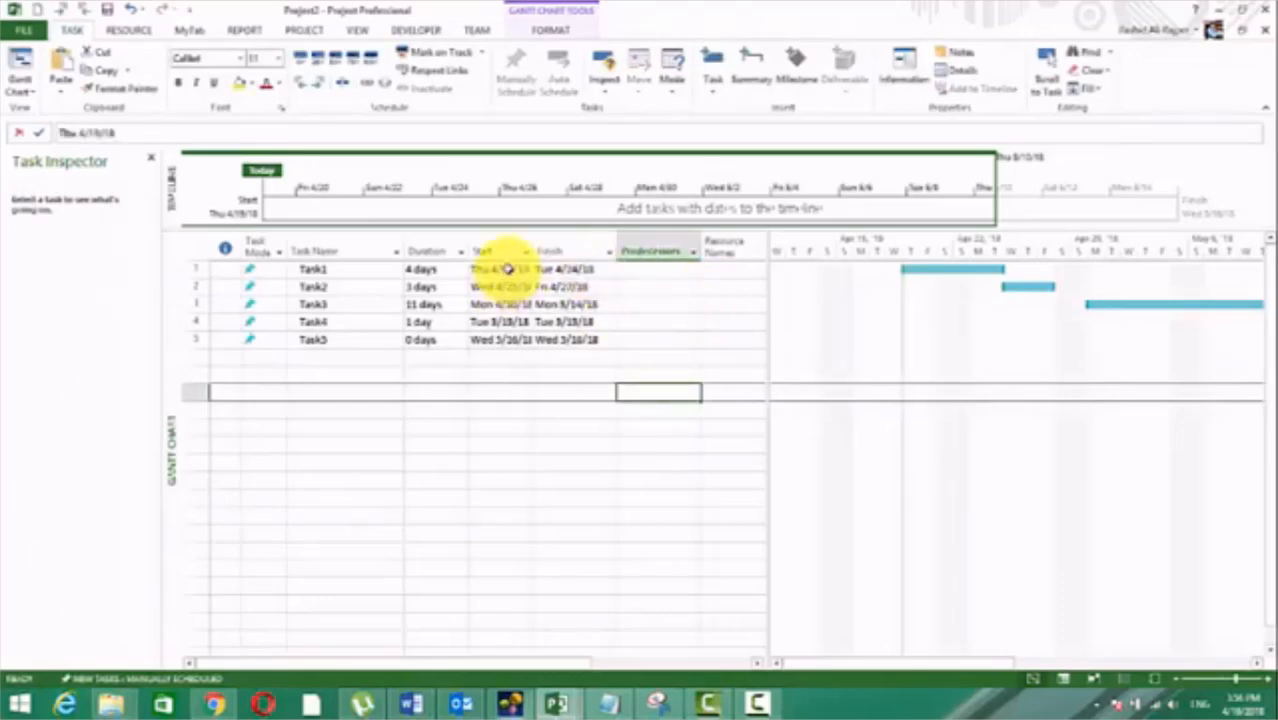
left_click(522, 287)
left_click(527, 287)
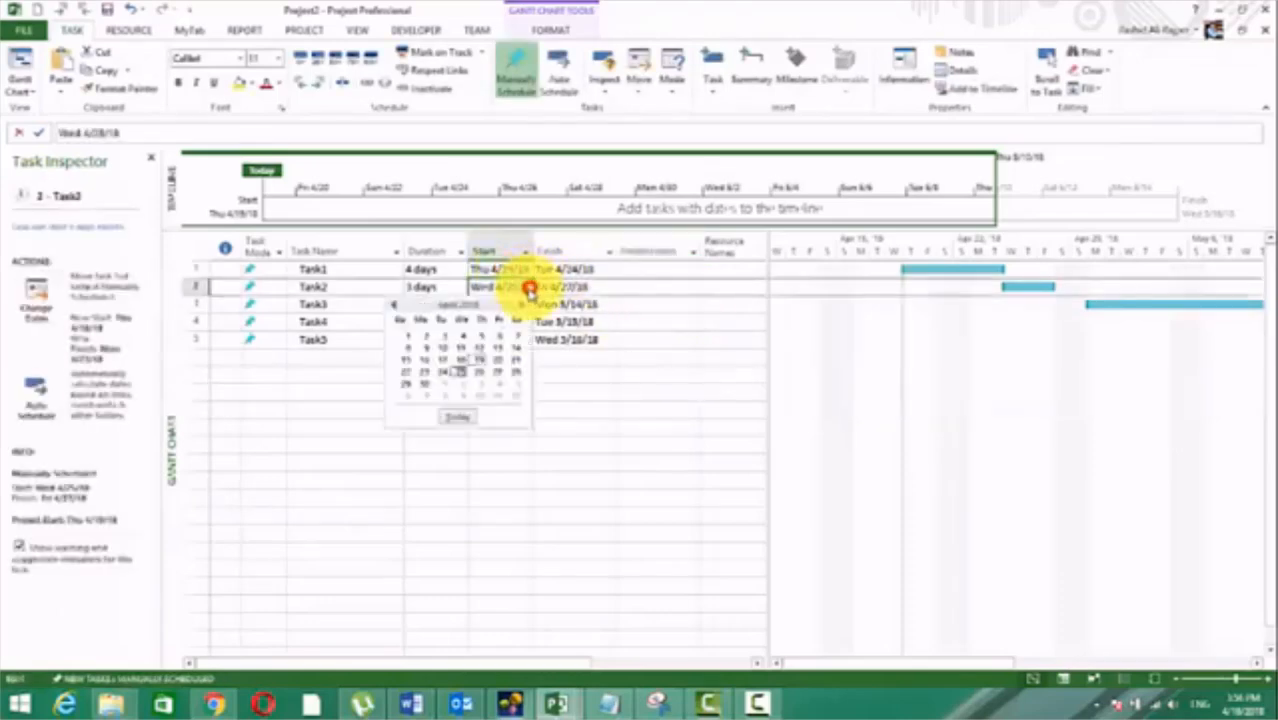
left_click(482, 360)
left_click(499, 304)
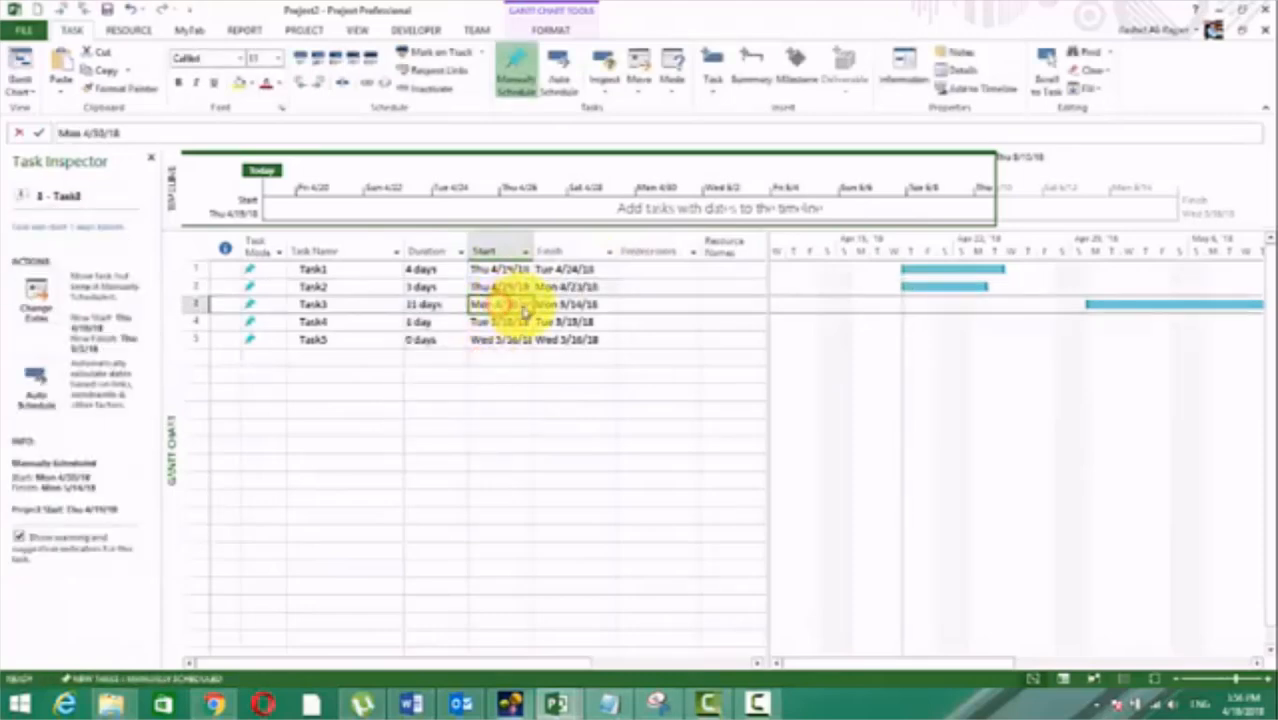
left_click(524, 304)
left_click(455, 433)
Step: Set the start dates of Task4 and Task5 to Thu 4/19/18, dismissing the Planning Wizard suggestion about bulk editing
left_click(508, 321)
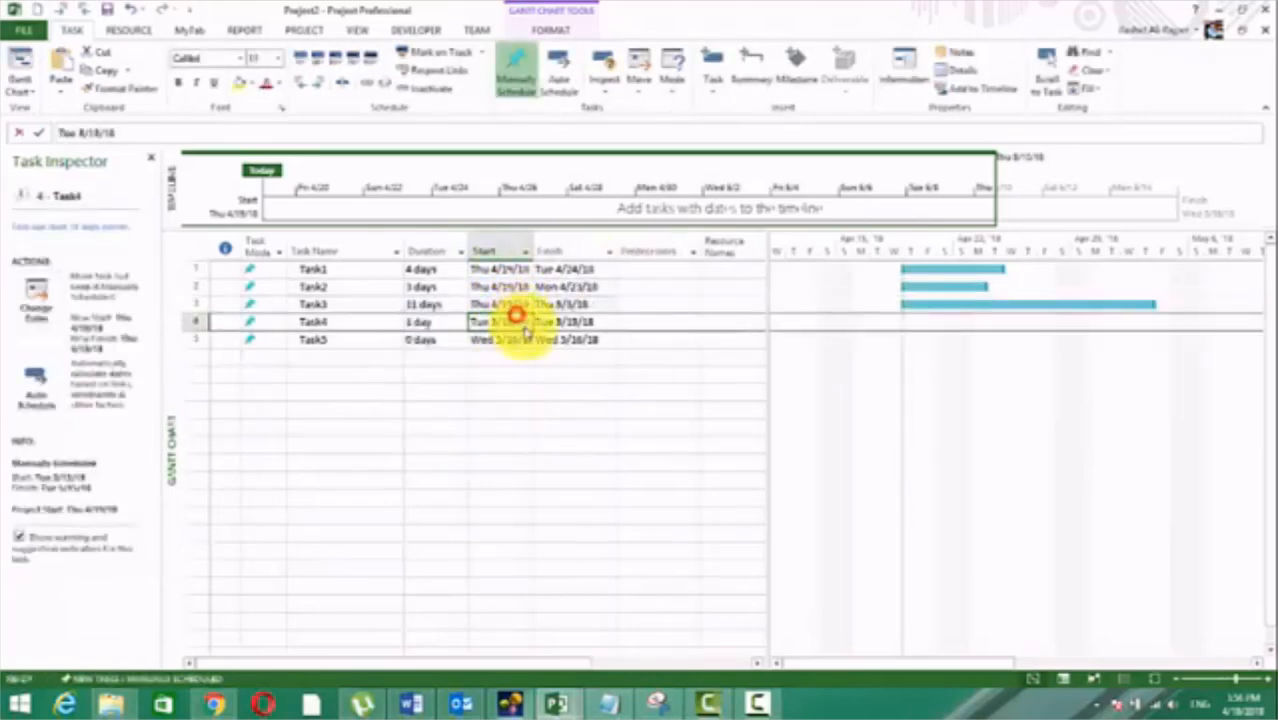
left_click(524, 321)
left_click(462, 455)
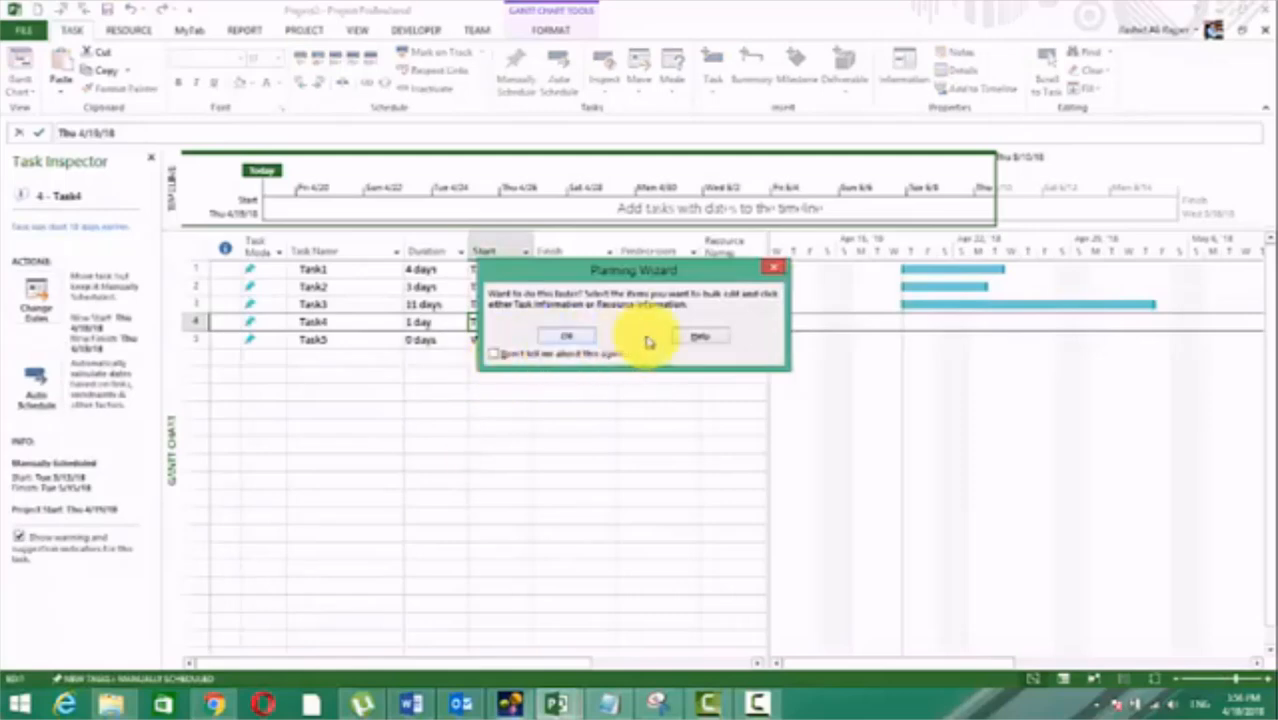
left_click(577, 338)
left_click(500, 340)
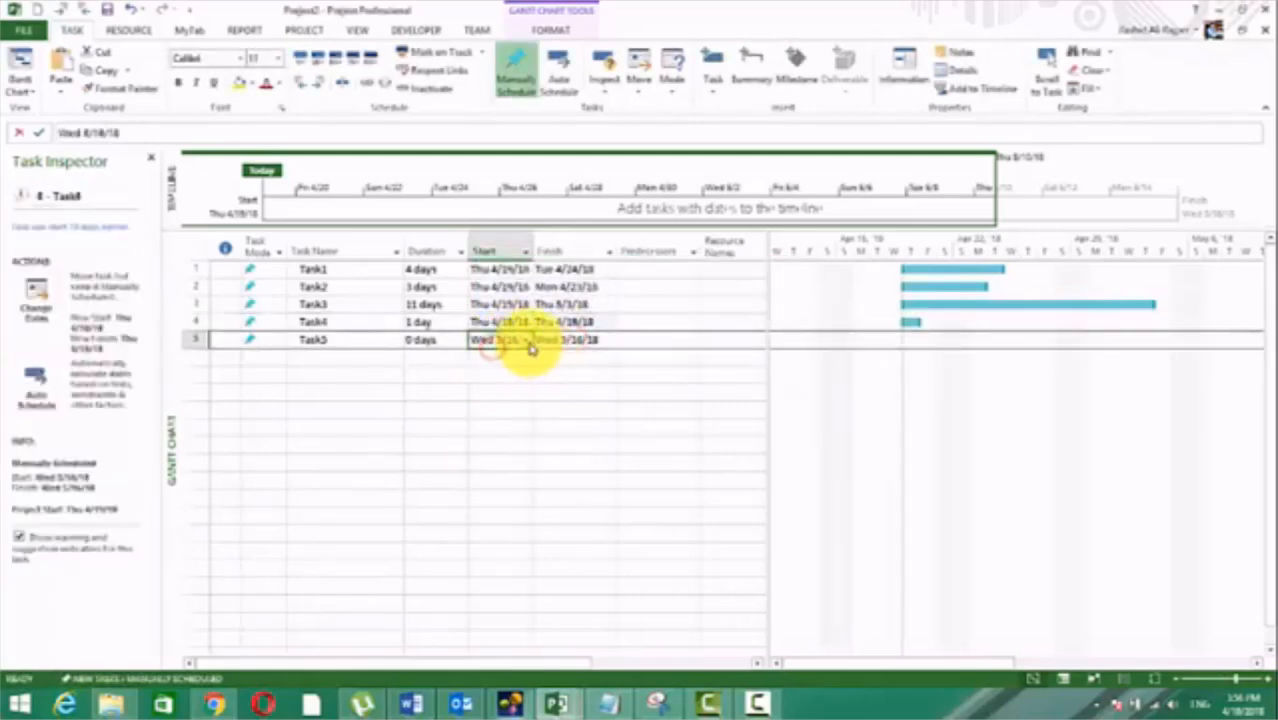
left_click(524, 339)
left_click(462, 473)
left_click(550, 483)
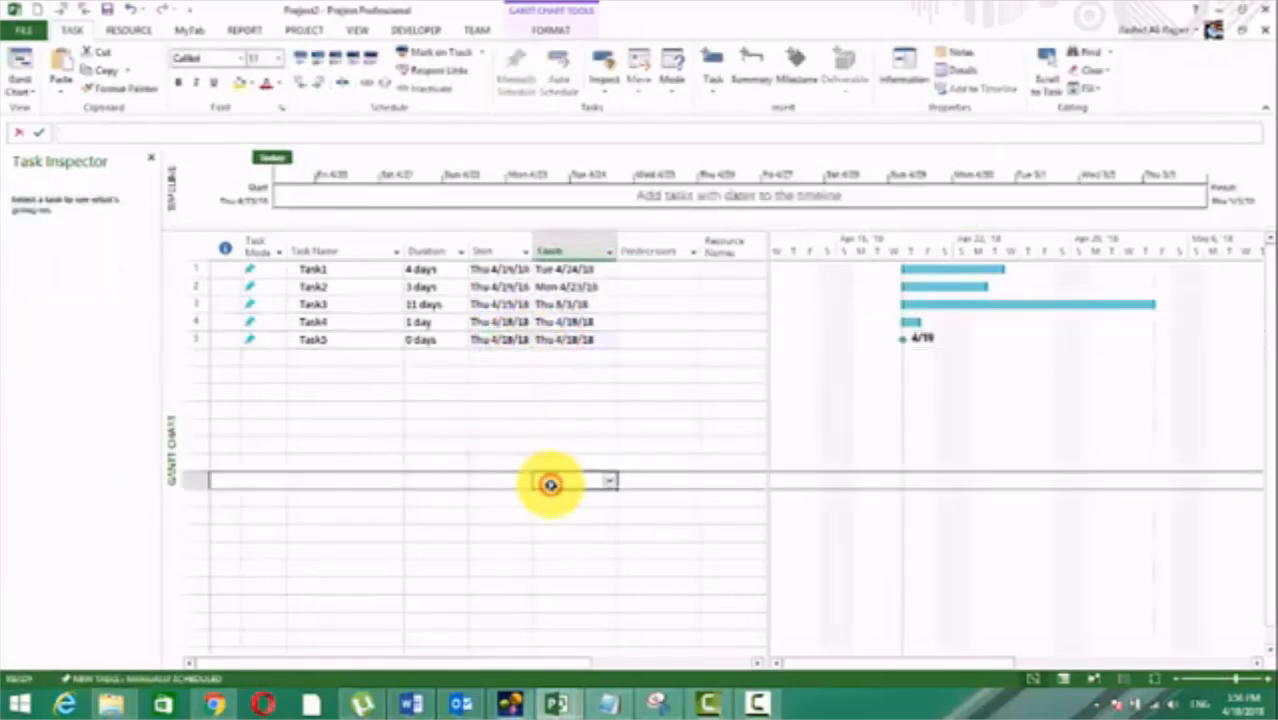
Step: Set the duration of Task5 to 2 days
left_click(426, 339)
key("F2")
key("BackSpace")
key("BackSpace")
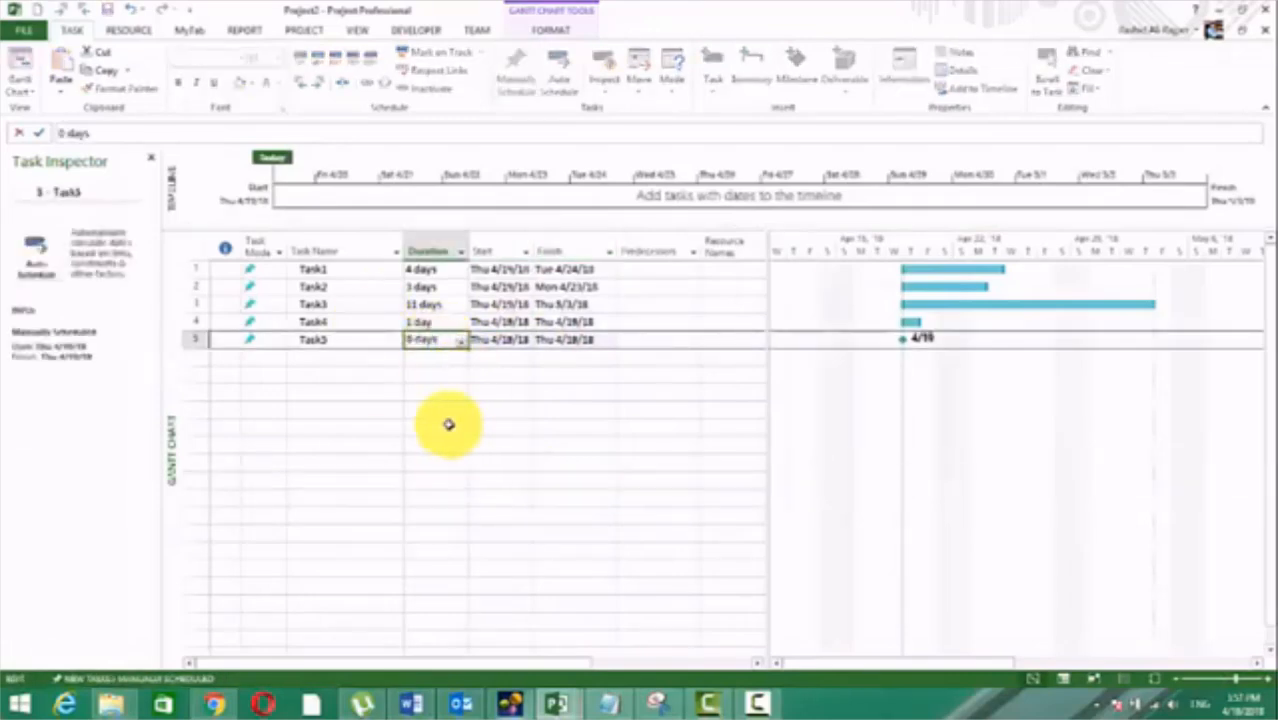
key("BackSpace")
key("BackSpace")
key("BackSpace")
key("BackSpace")
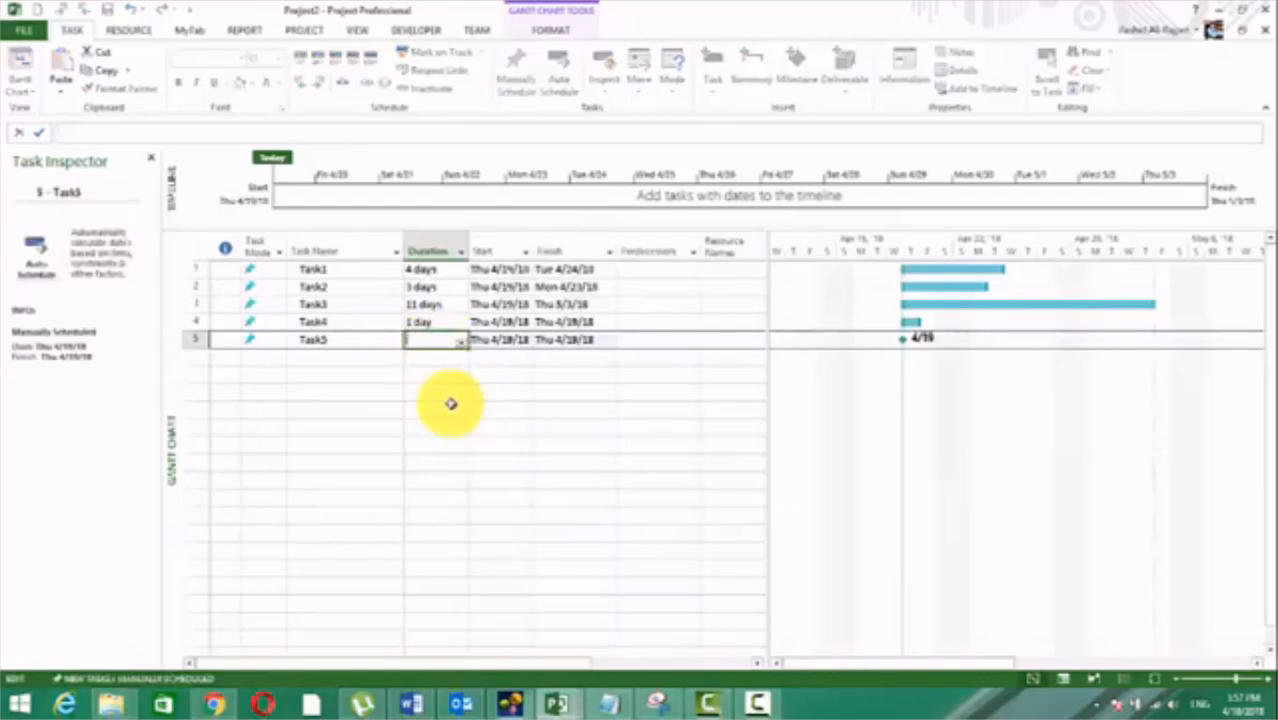
type("2")
key("Return")
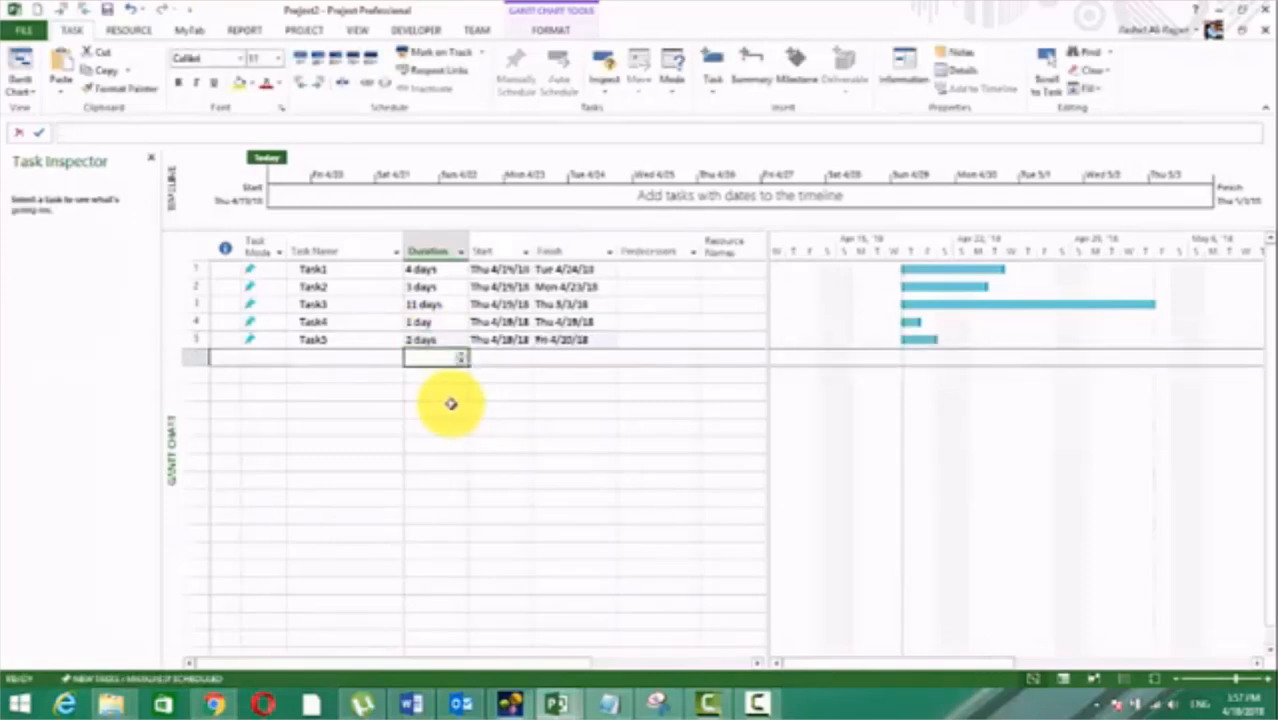
left_click(509, 444)
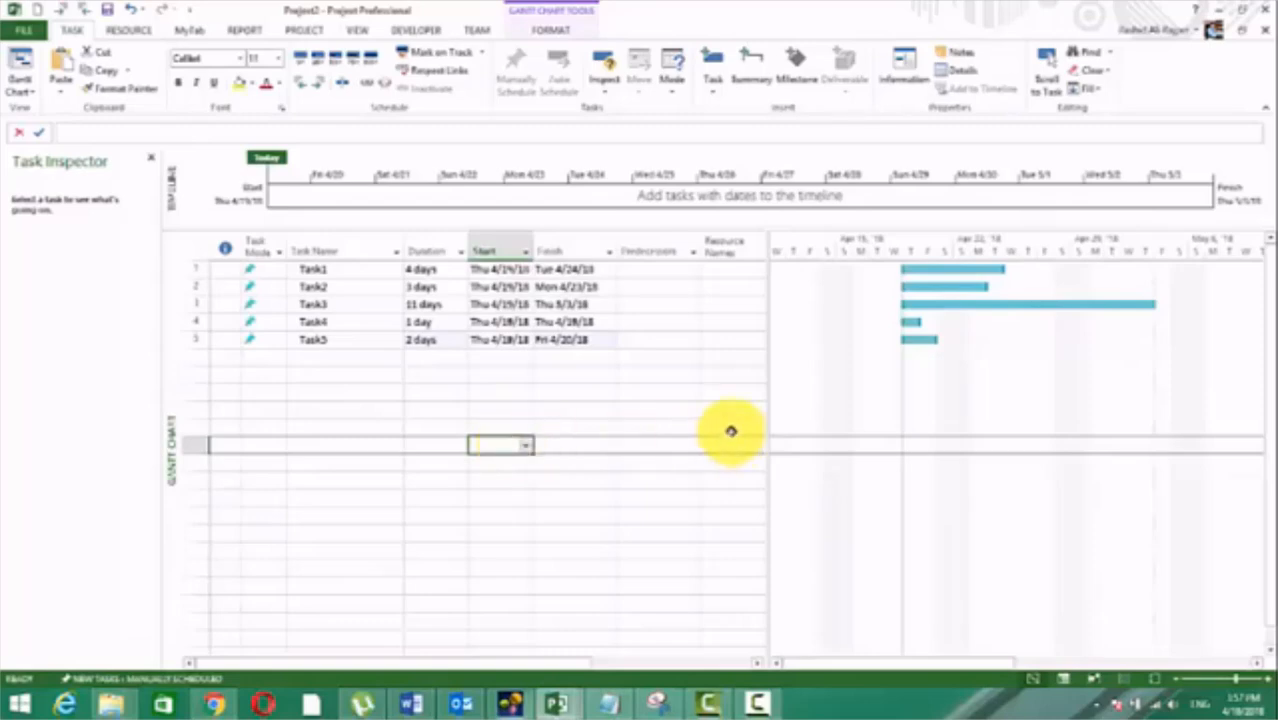
mouse_move(954, 287)
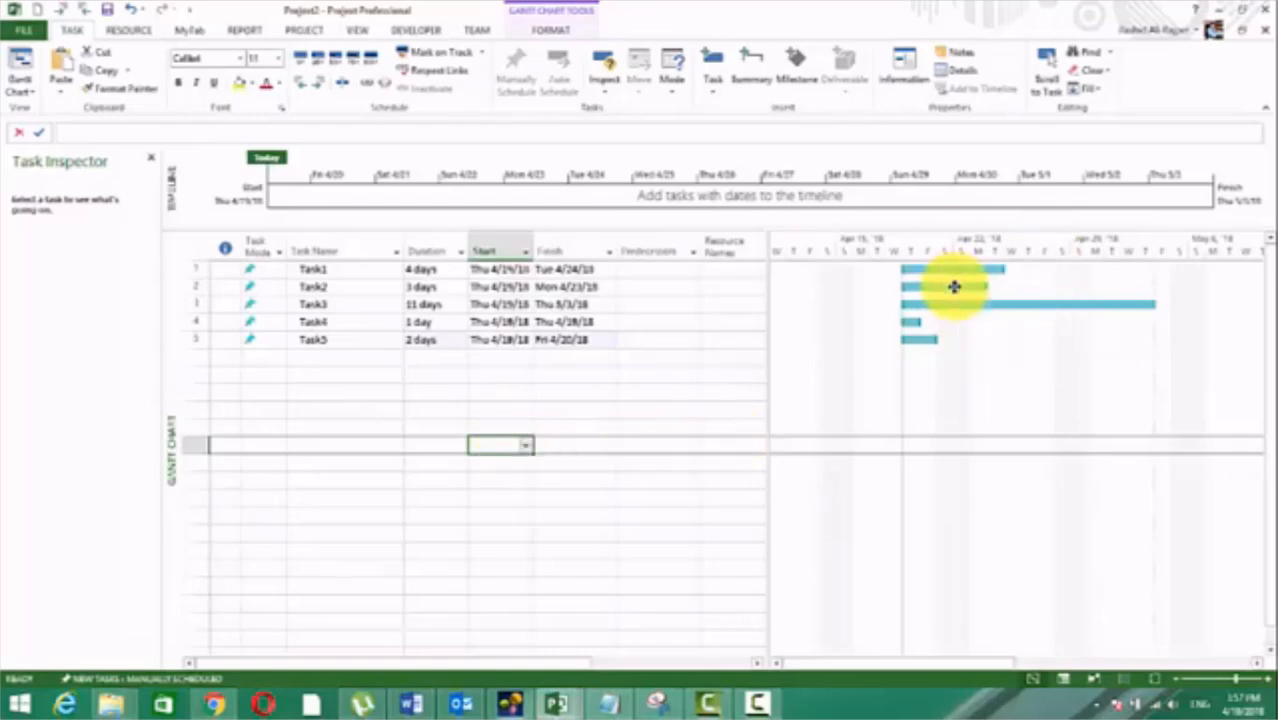
double_click(954, 287)
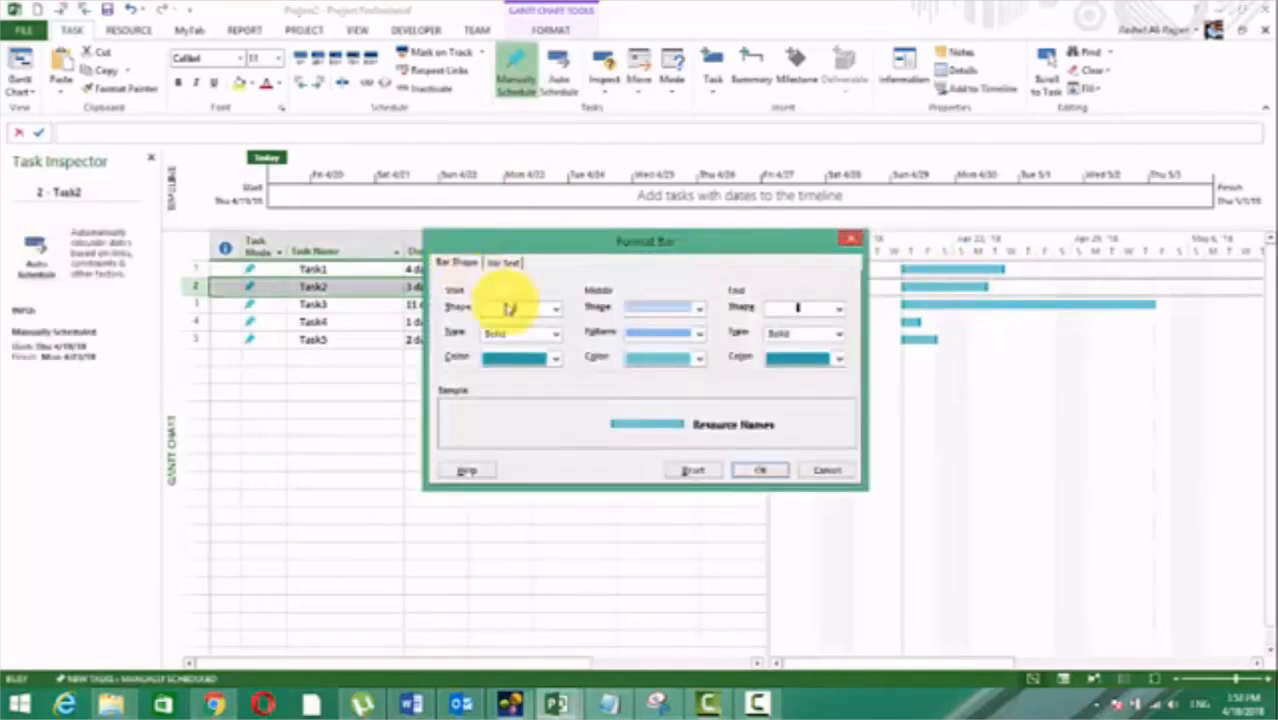
key("Escape")
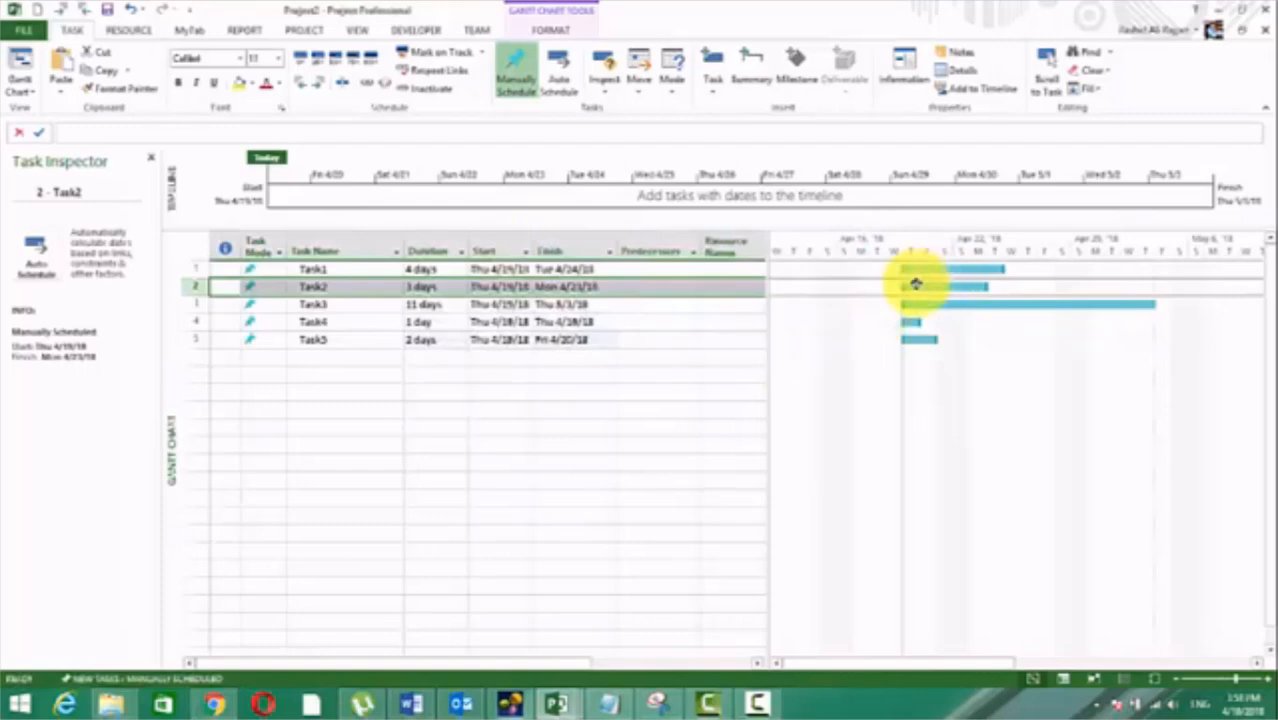
Step: Link Task2 to Task3, Task3 to Task4 and Task4 to Task5 directly between their bars in the Gantt chart
mouse_move(926, 287)
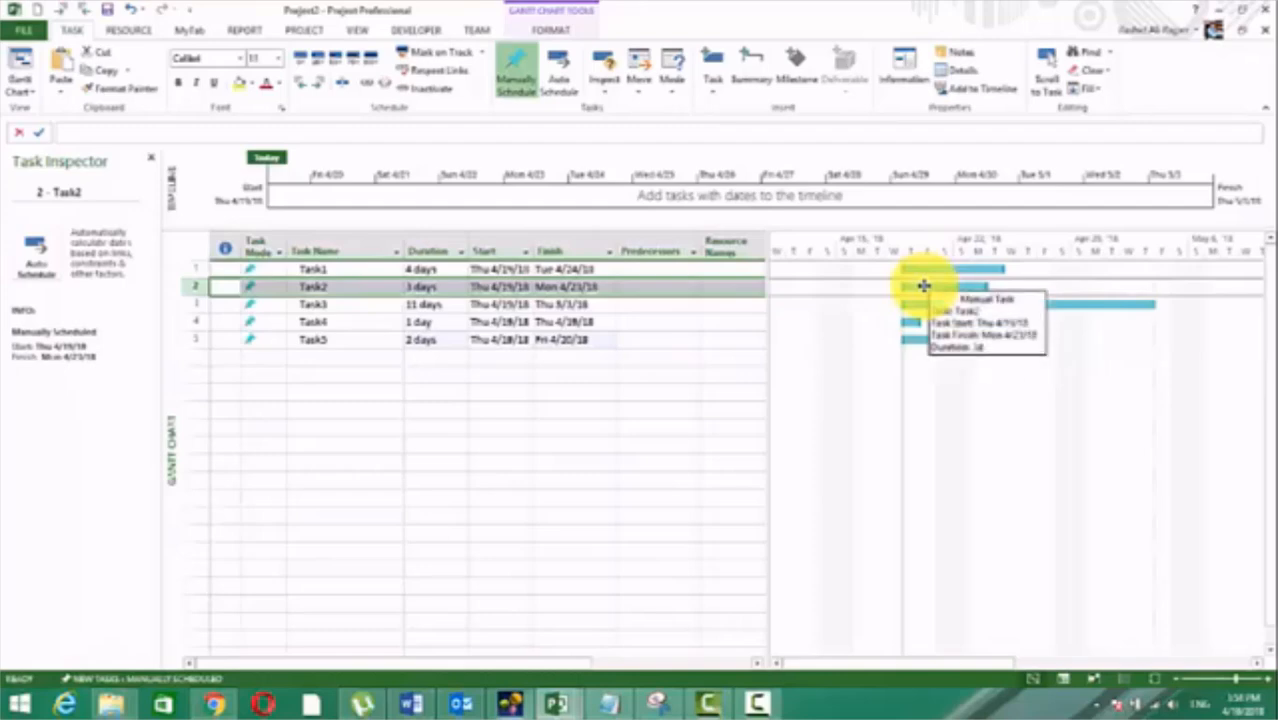
left_click_drag(924, 286, 934, 305)
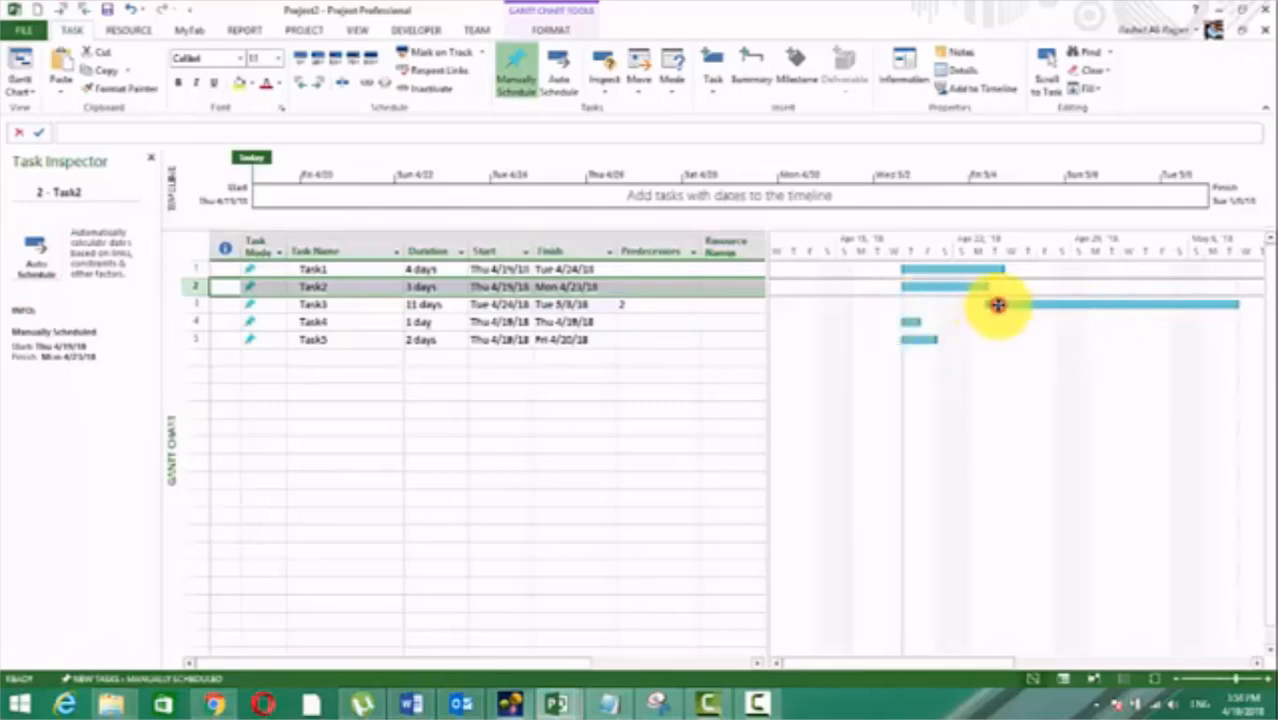
mouse_move(997, 304)
left_mouse_down()
mouse_move(976, 326)
mouse_move(912, 319)
left_mouse_up()
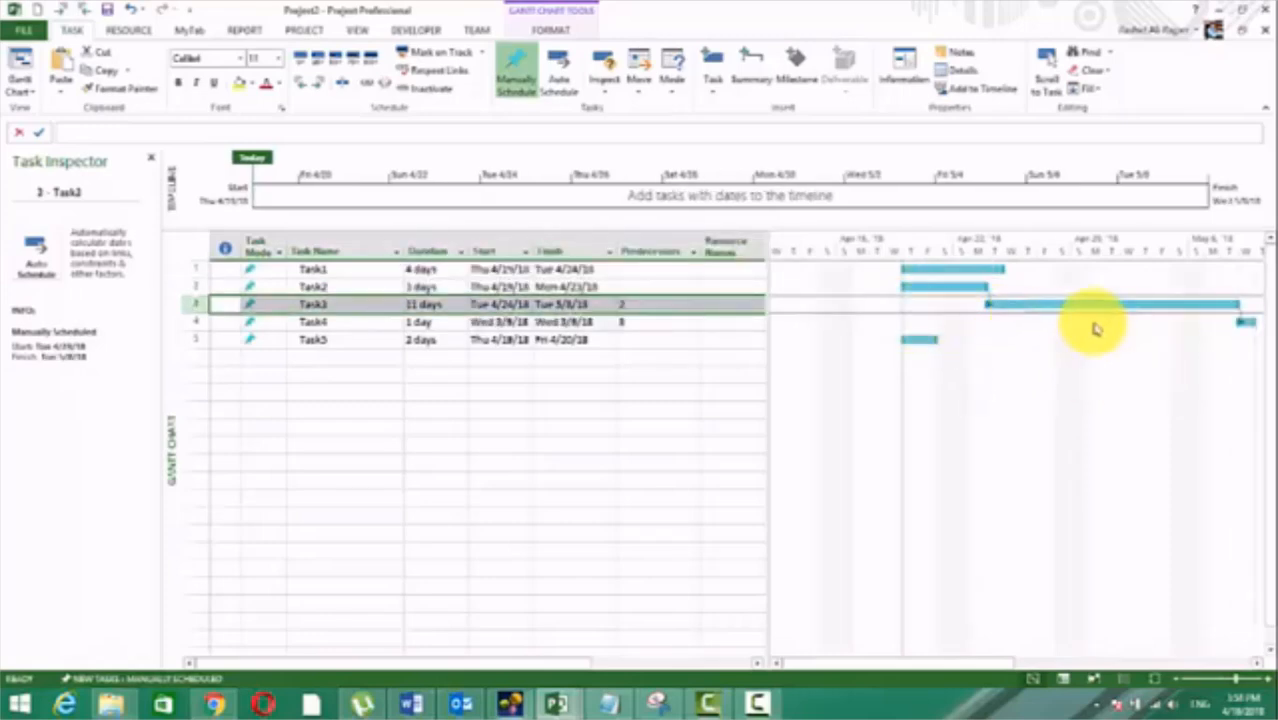
left_click_drag(1119, 323, 984, 340)
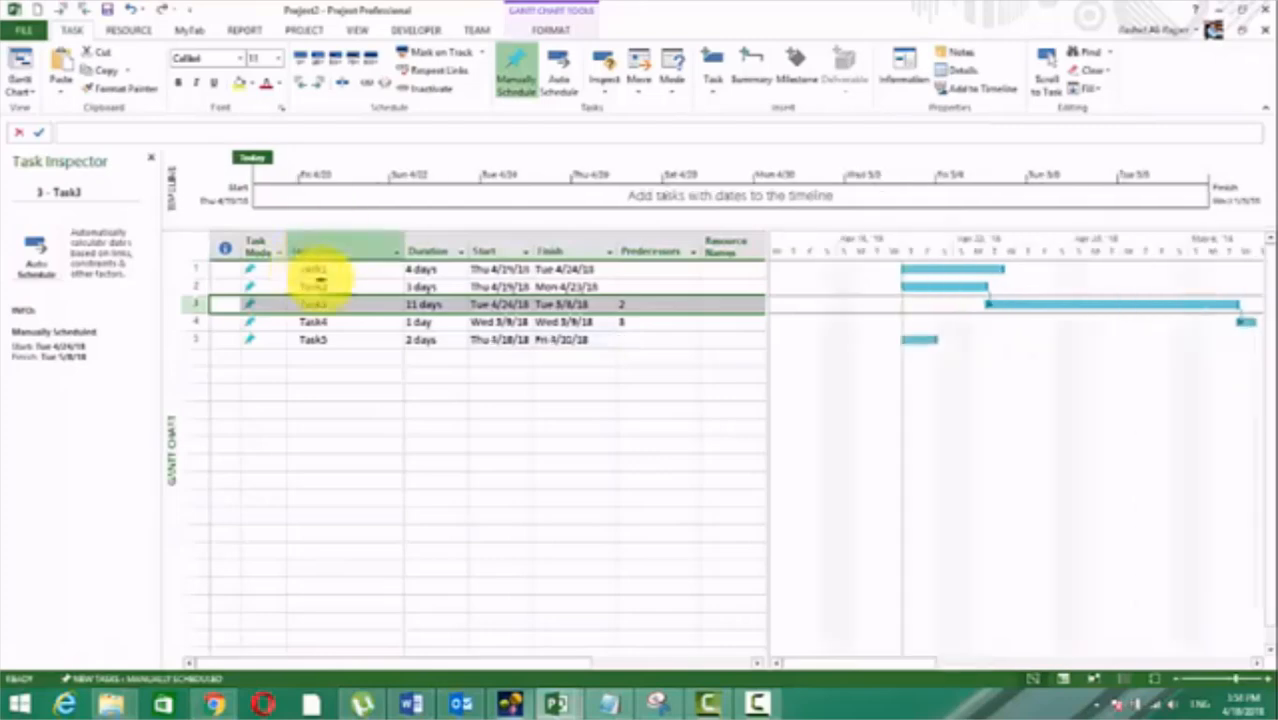
Step: Remove all dependency links among Task1 to Task5
left_click_drag(320, 271, 322, 337)
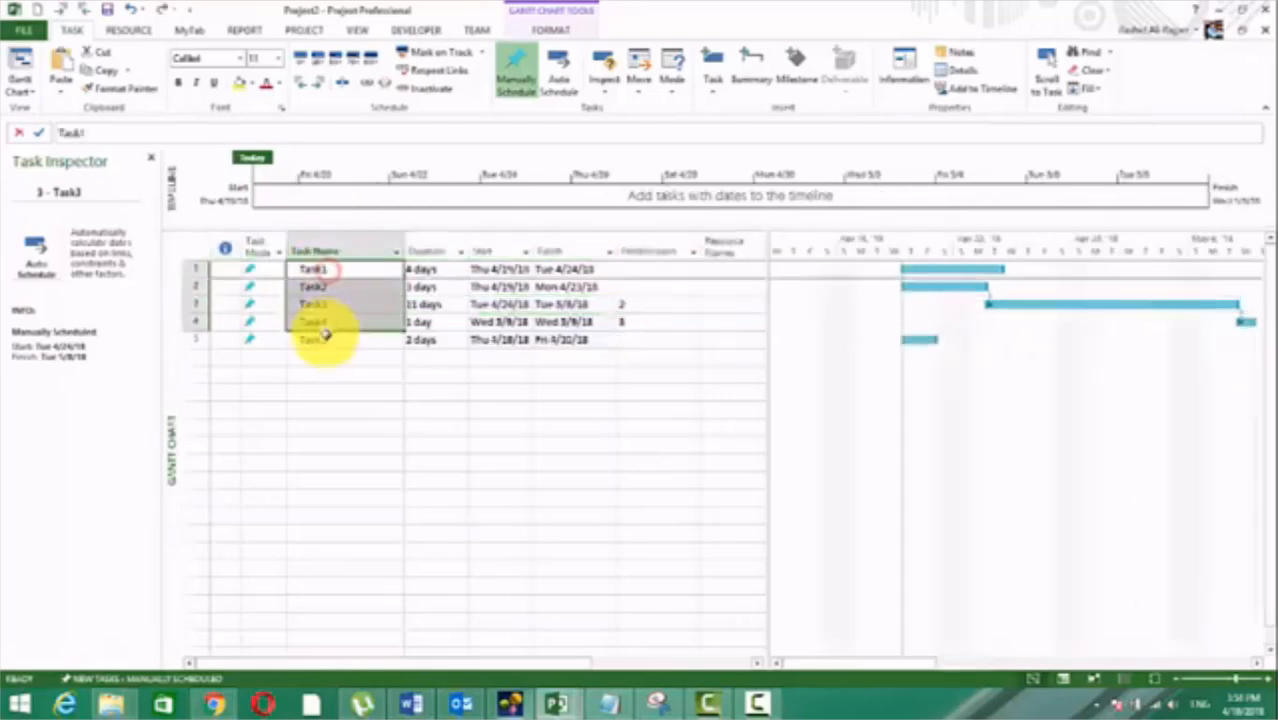
left_click(515, 83)
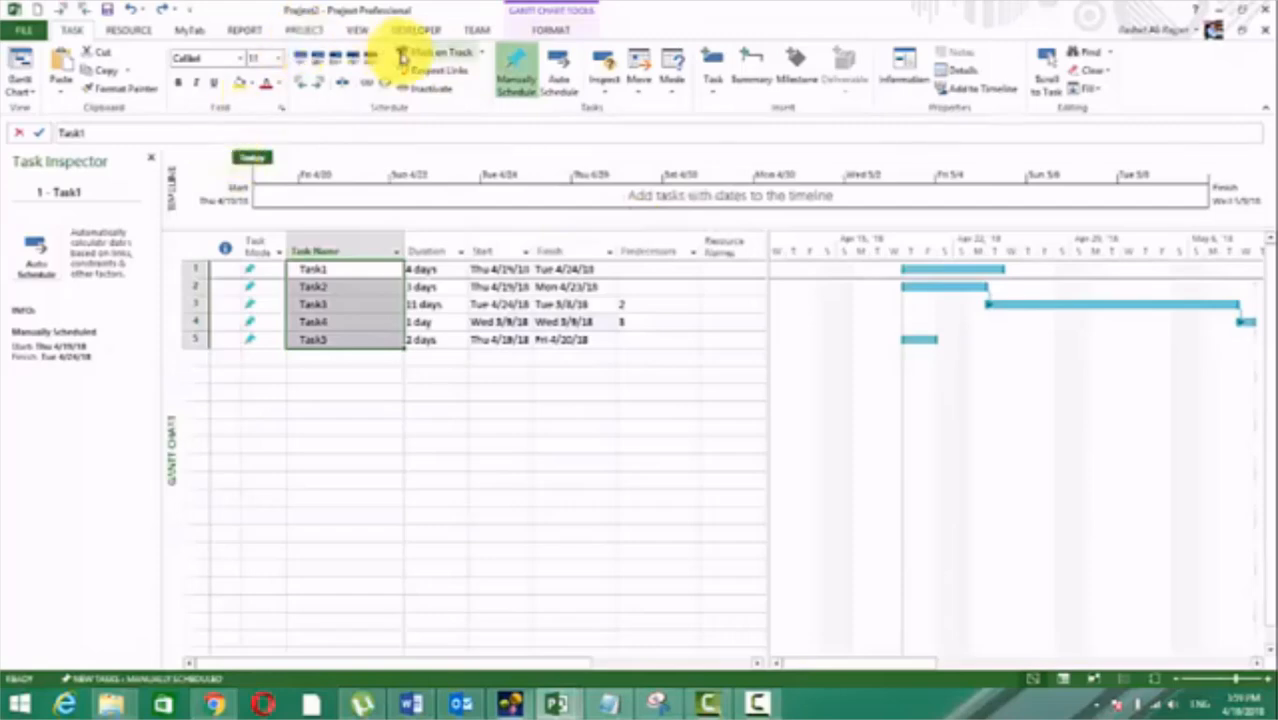
left_click(385, 87)
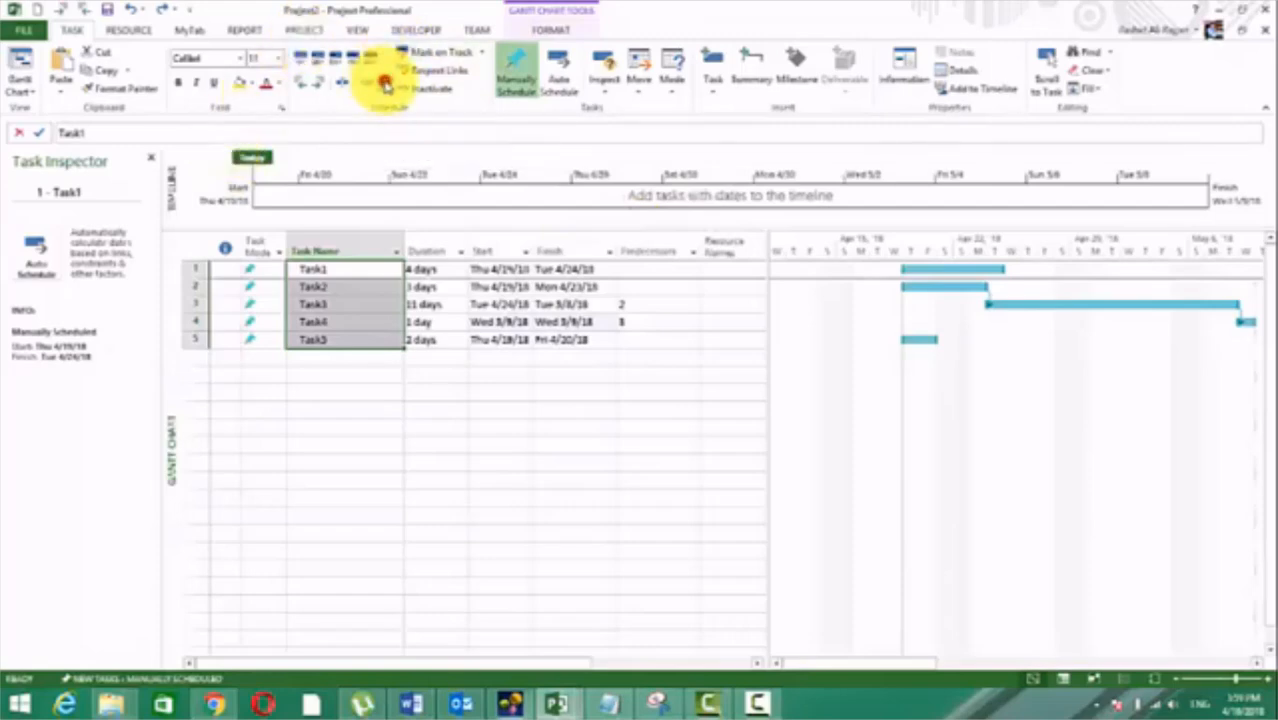
left_click(479, 440)
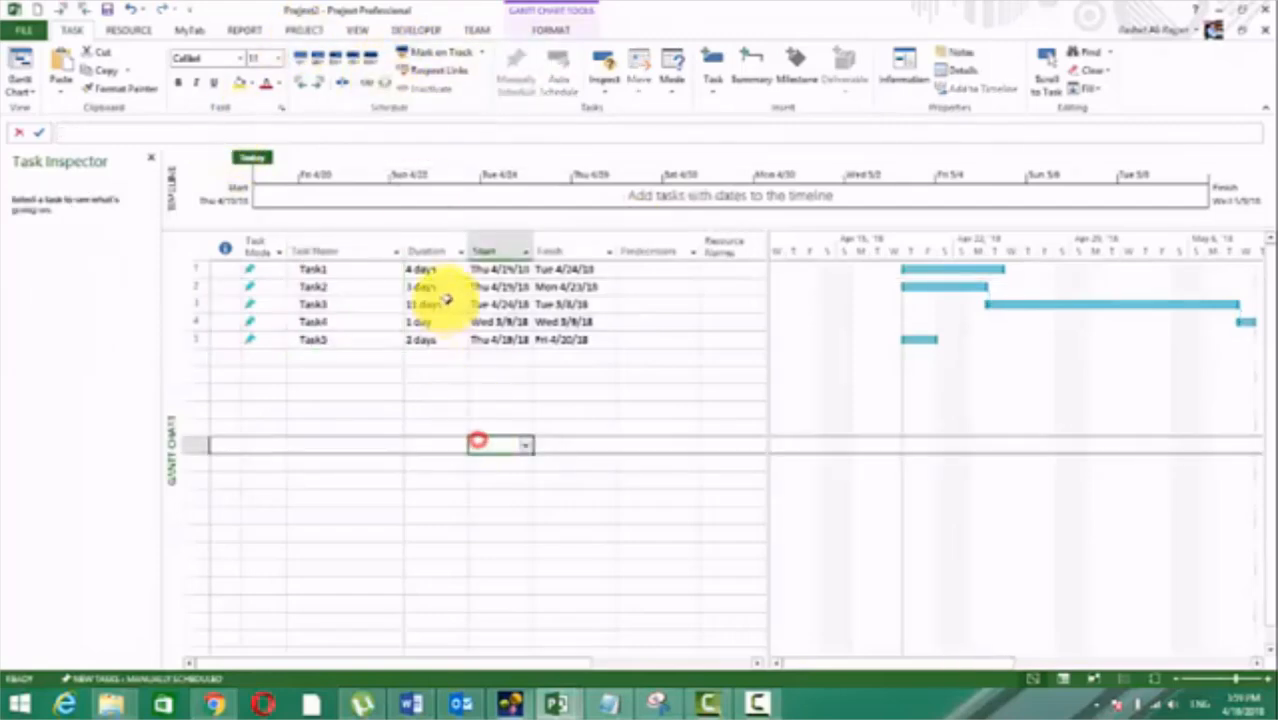
Step: Set the start dates of Task1 and Task2 to Thu 4/19/18
left_click(487, 269)
left_click(526, 270)
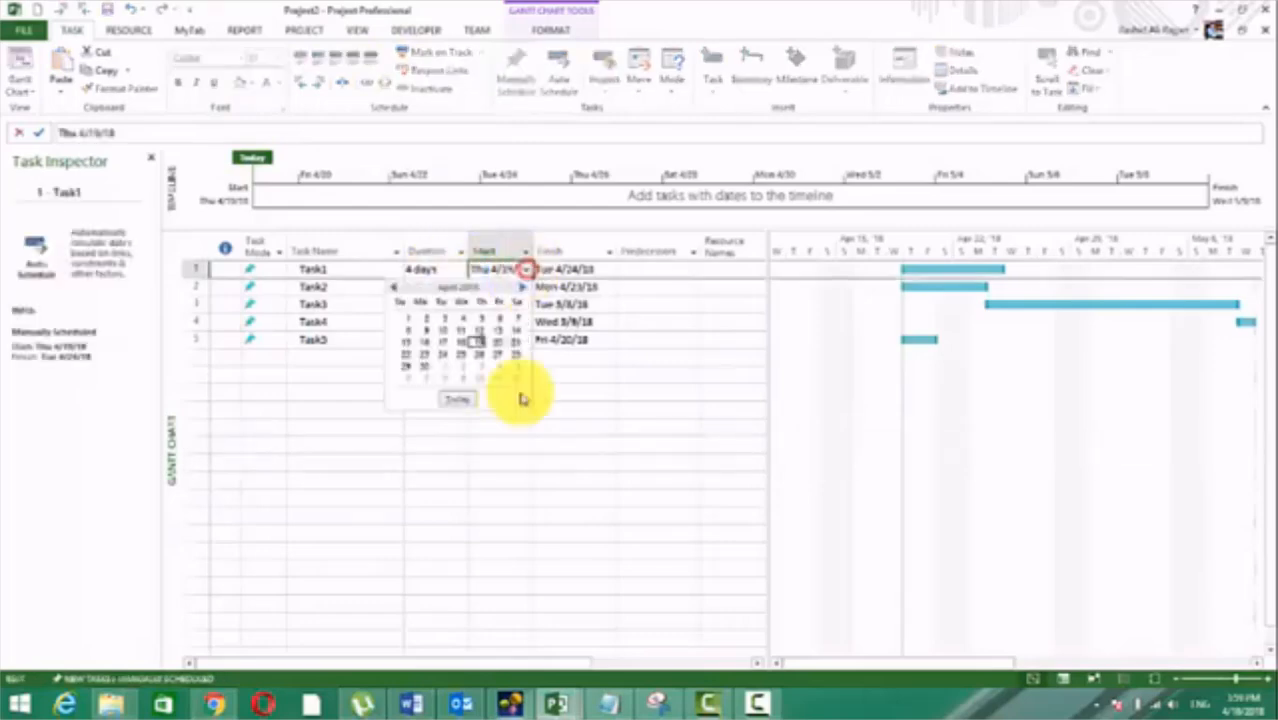
left_click(462, 396)
left_click(497, 289)
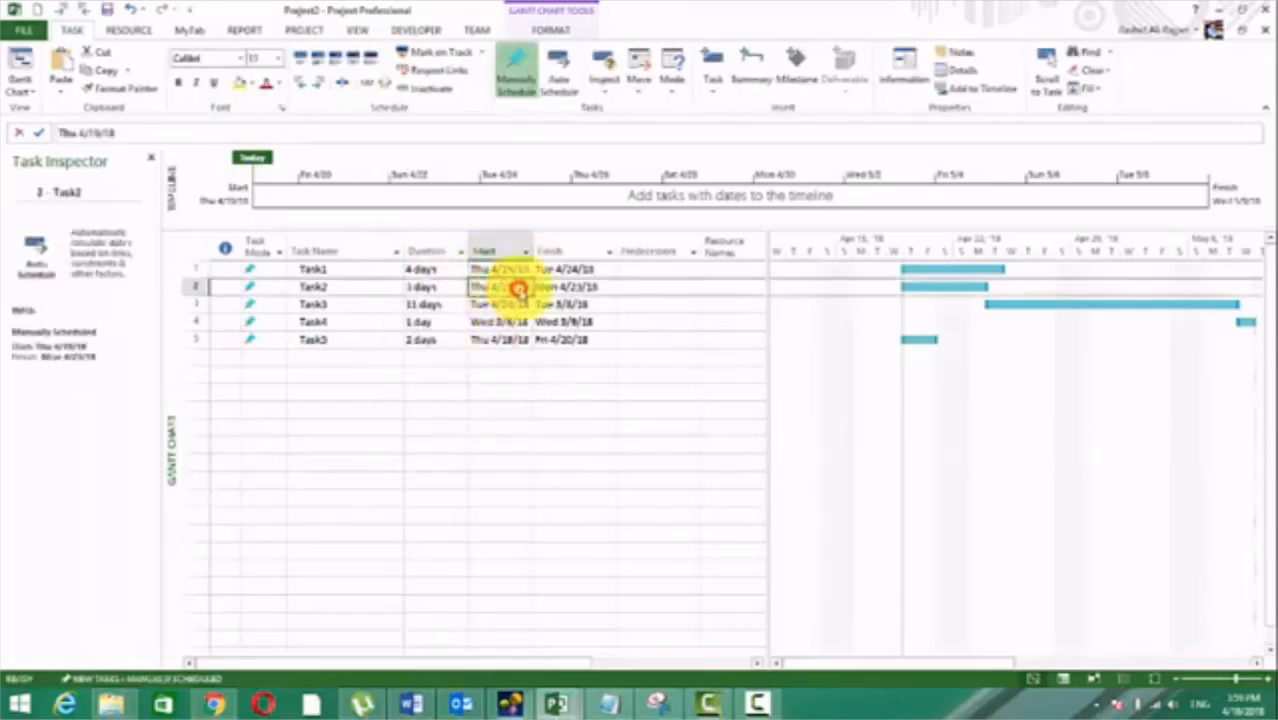
left_click(524, 287)
left_click(451, 421)
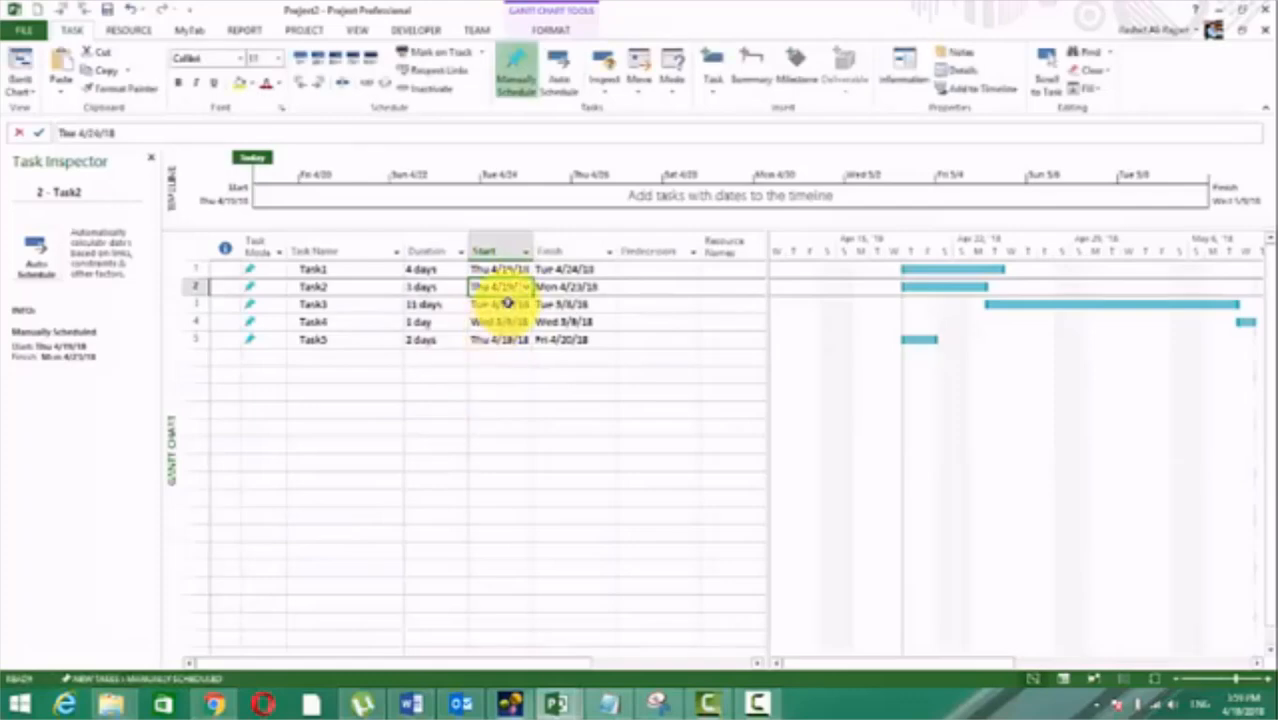
Step: Set the start dates of Task3, Task4 and Task5 to Thu 4/19/18, dismissing the Planning Wizard suggestion about bulk editing
left_click(500, 304)
left_click(526, 304)
left_click(464, 440)
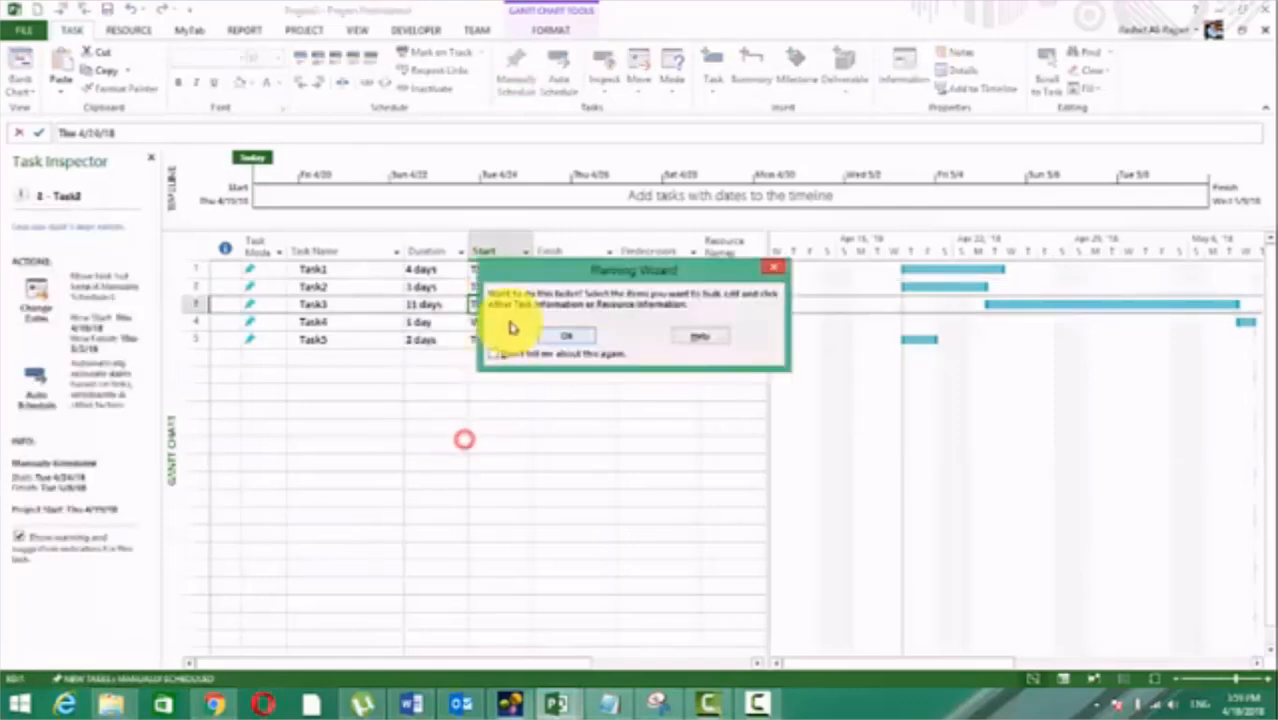
left_click(568, 334)
left_click(491, 318)
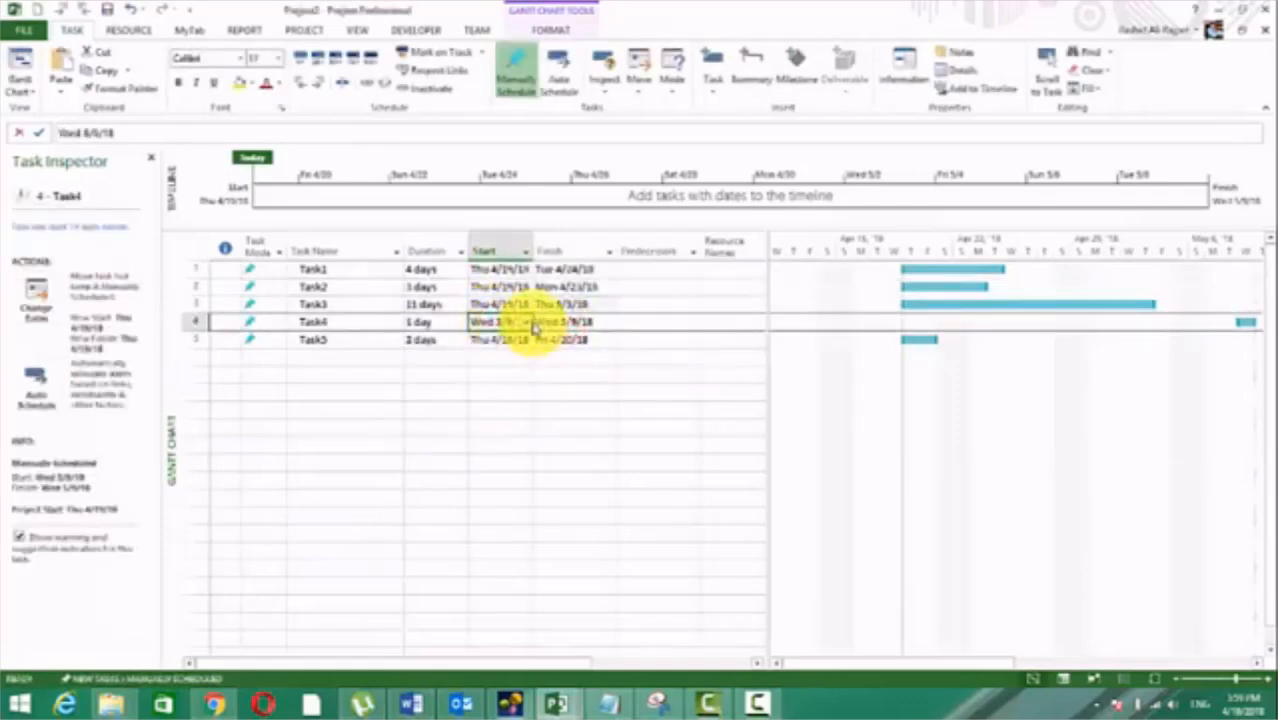
left_click(526, 322)
left_click(465, 448)
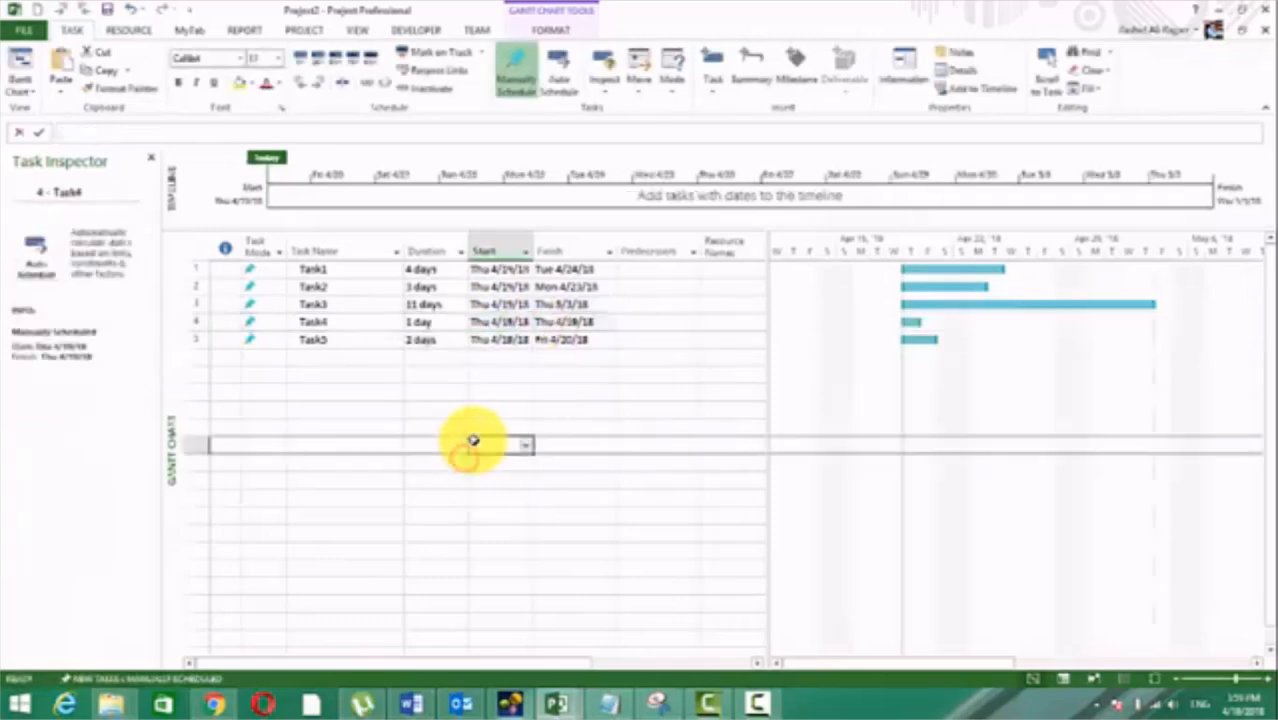
left_click(505, 340)
left_click(526, 340)
left_click(452, 476)
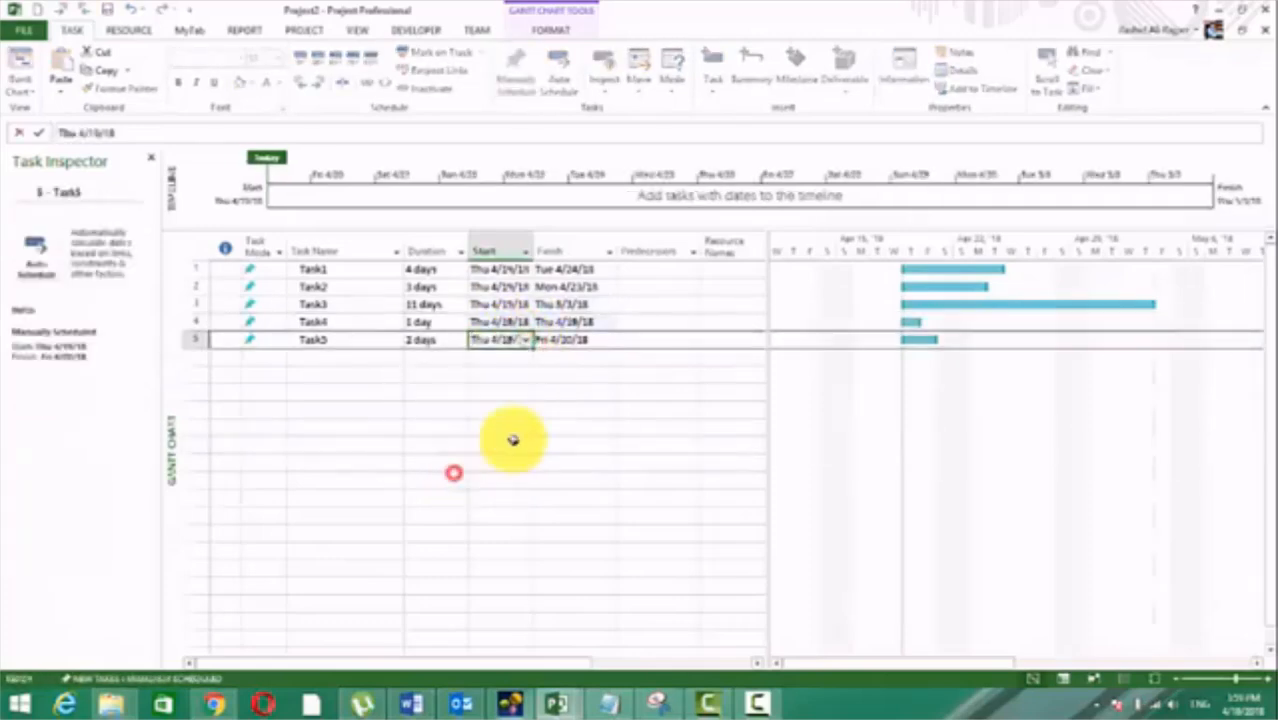
left_click(679, 425)
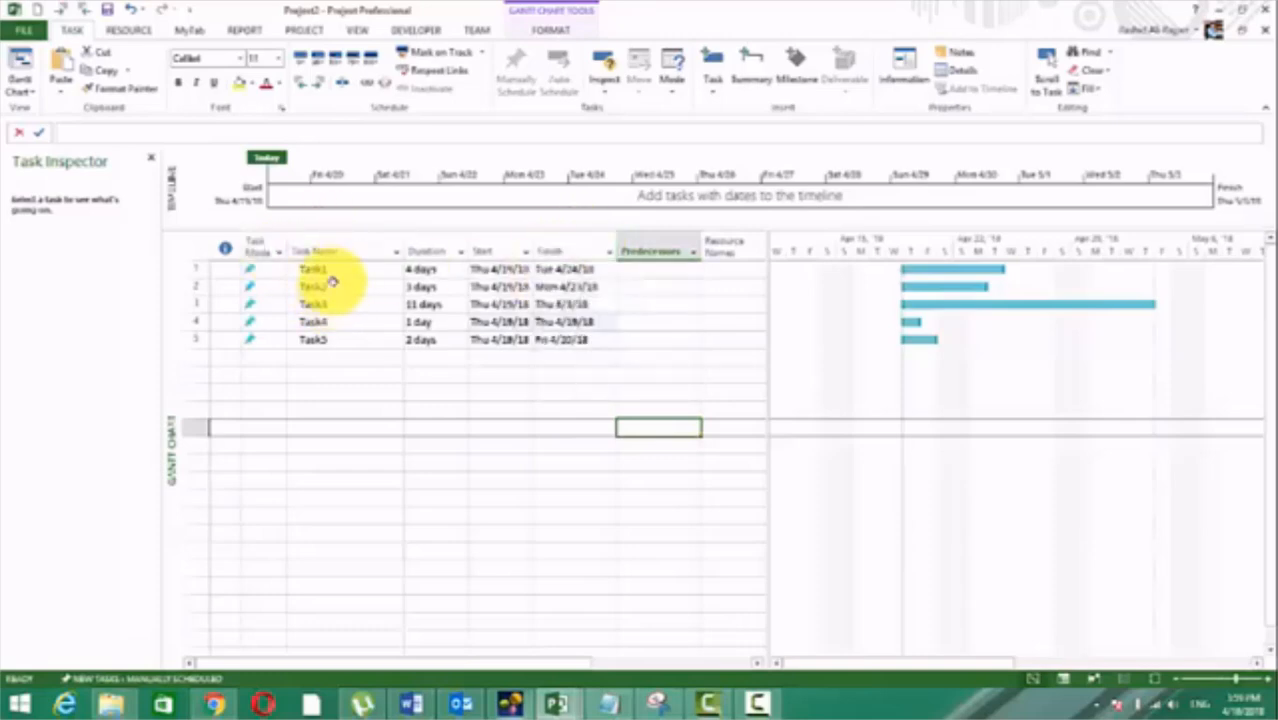
Step: Link the consecutive tasks Task2, Task3 and Task4 with the link command, and undo that linking
left_click_drag(330, 286, 334, 321)
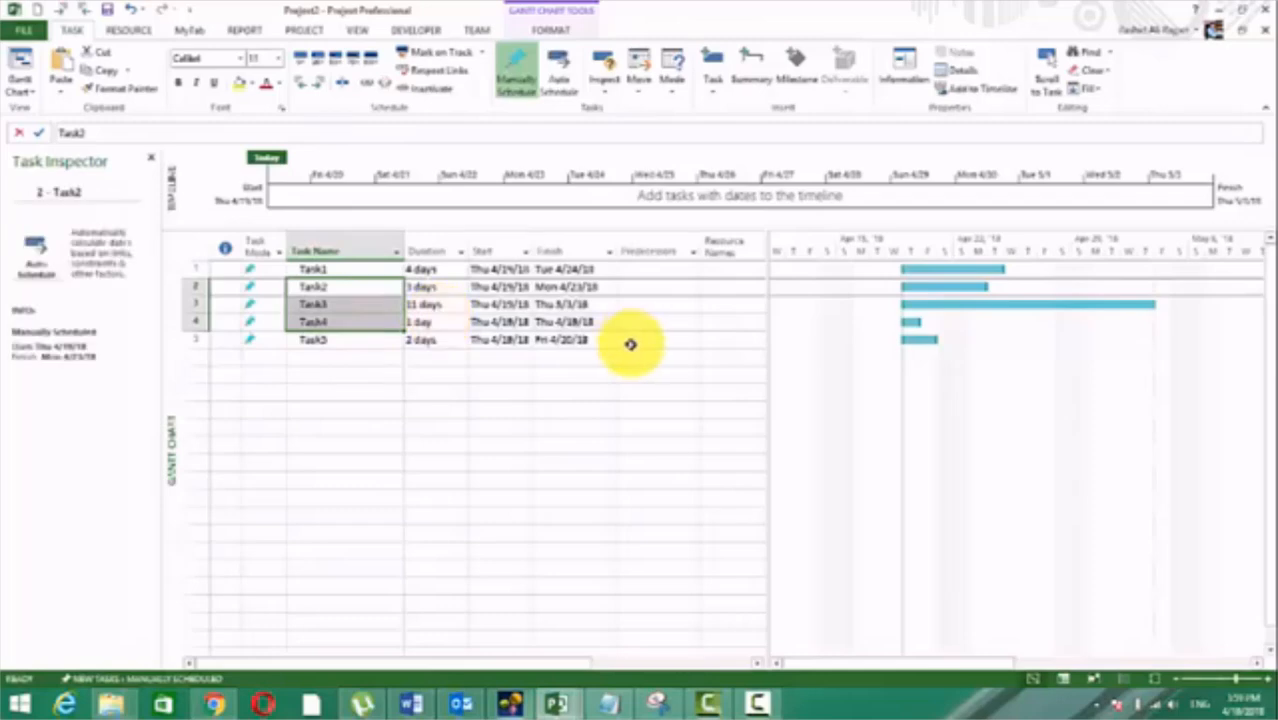
left_click(372, 82)
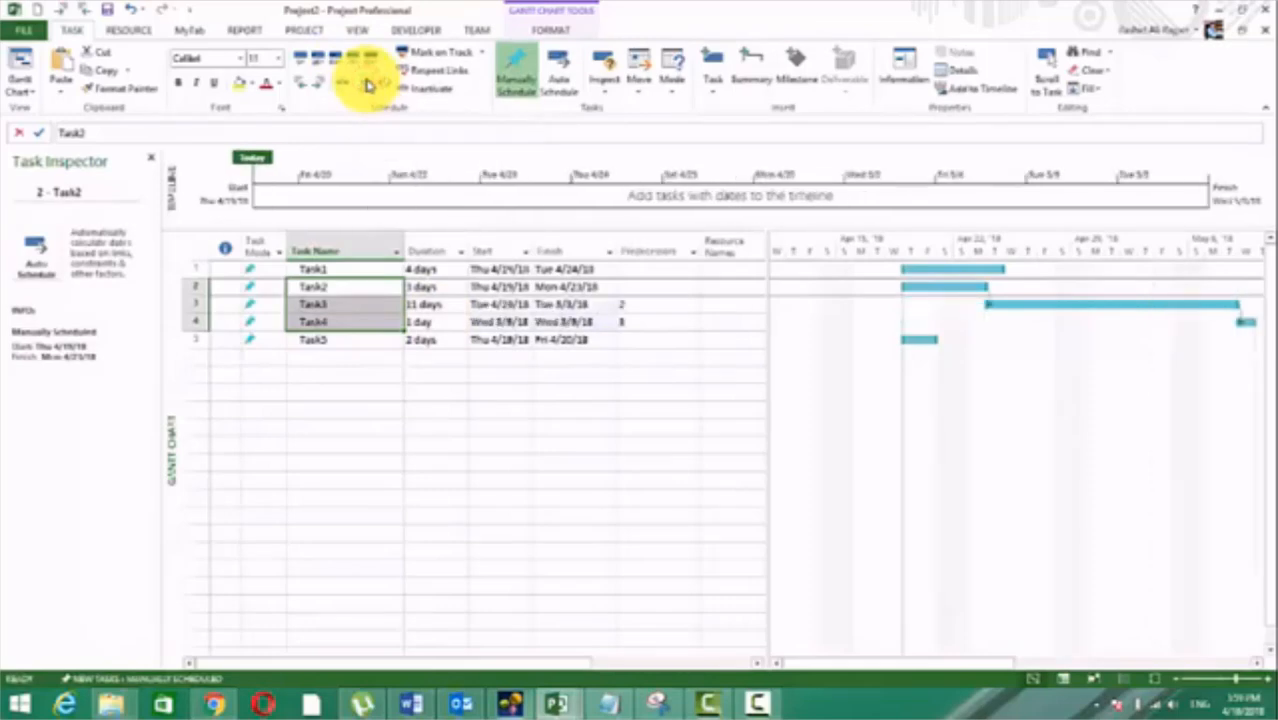
left_click(491, 394)
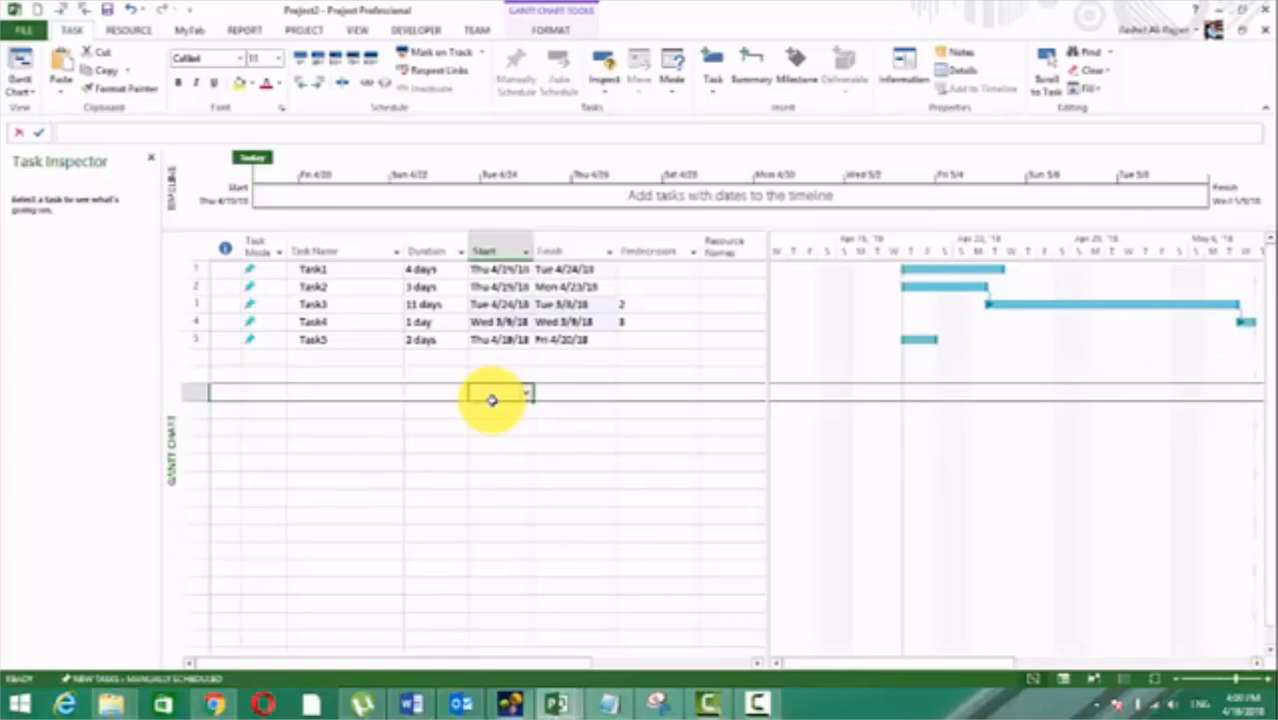
key("ctrl+z")
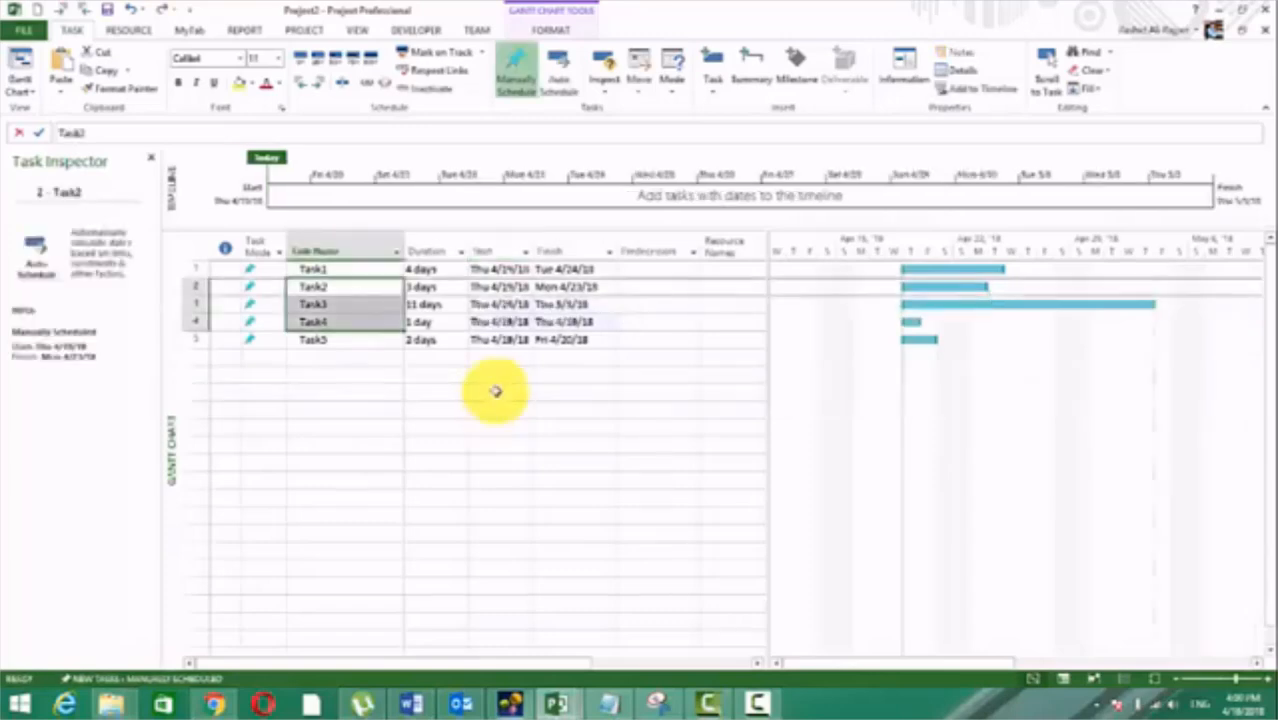
Step: Try to link the non-consecutive selection of Task2, Task3 and Task5 with the link command
left_click(345, 340, "ctrl")
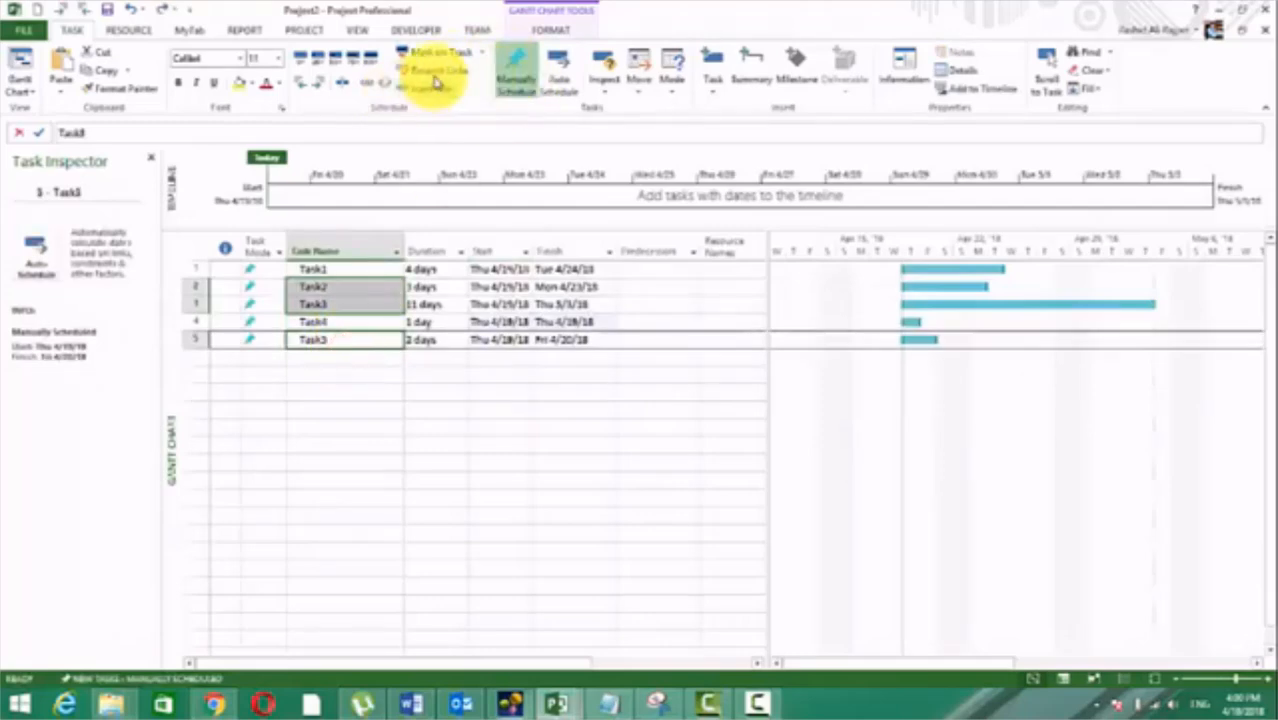
left_click(363, 84)
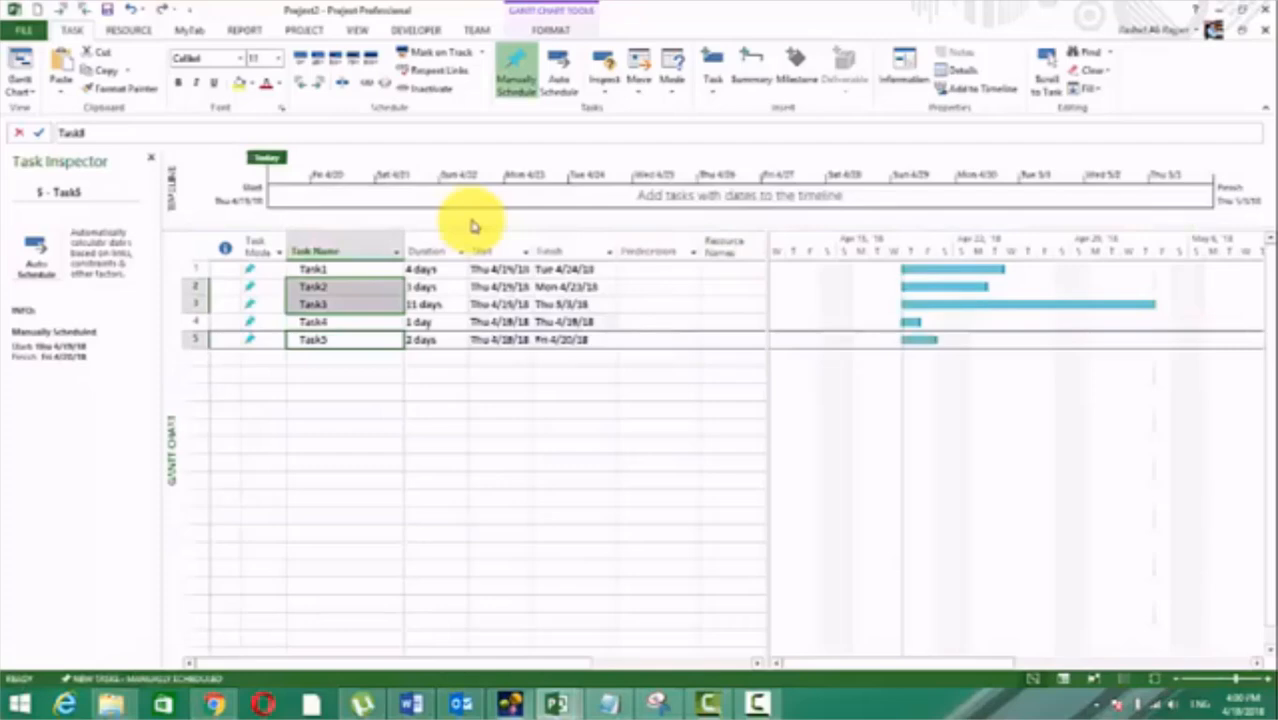
left_click(366, 404)
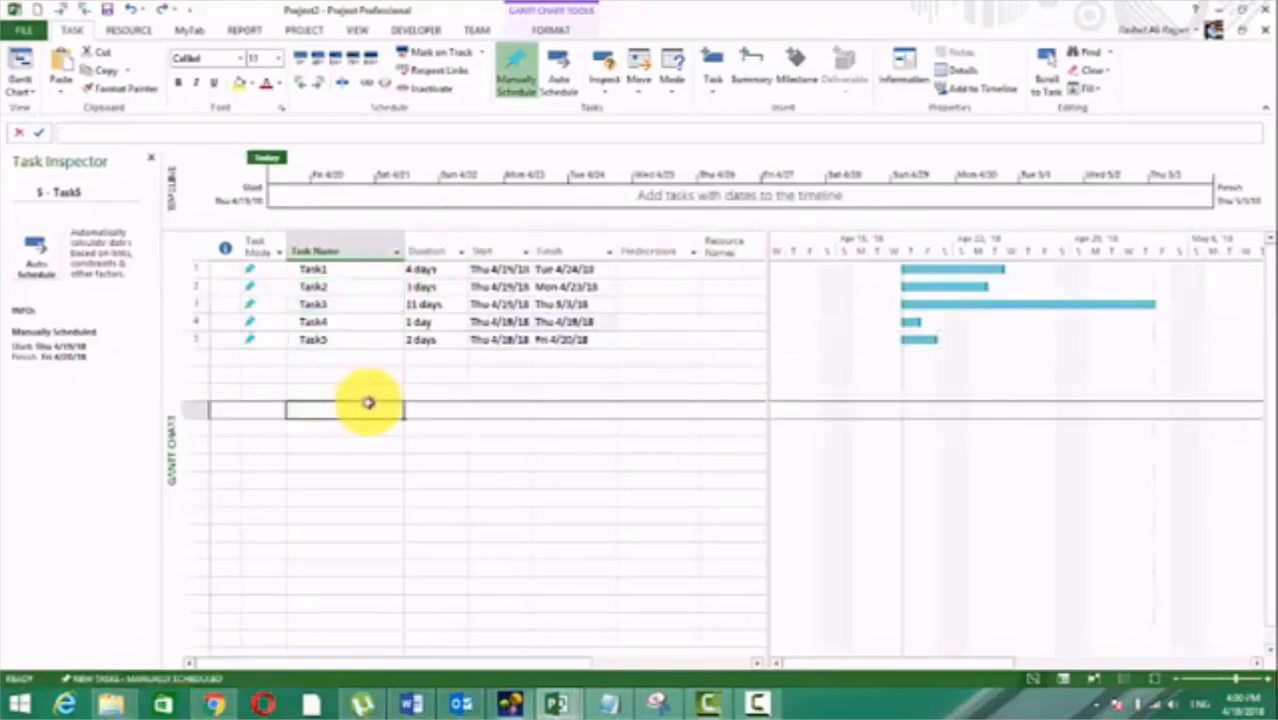
Step: Review the dependency types offered for Task2's predecessor Task1 in its task information
double_click(233, 309)
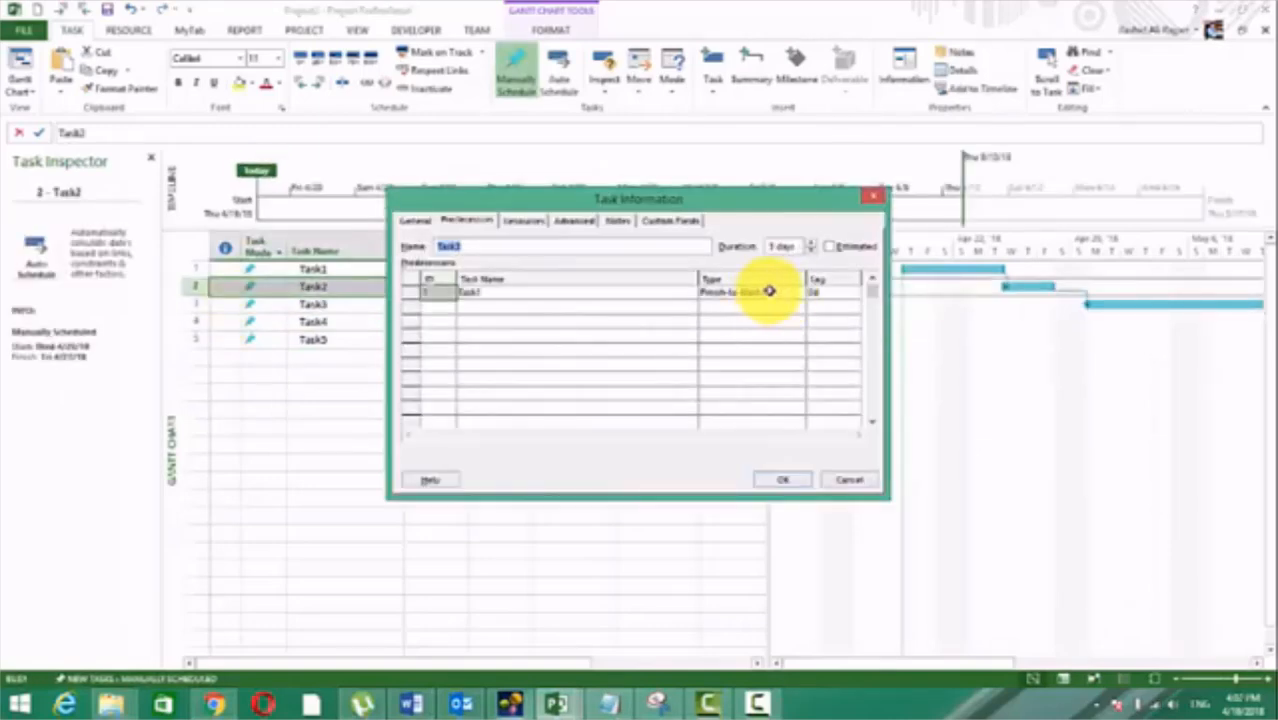
left_click(768, 291)
left_click(796, 295)
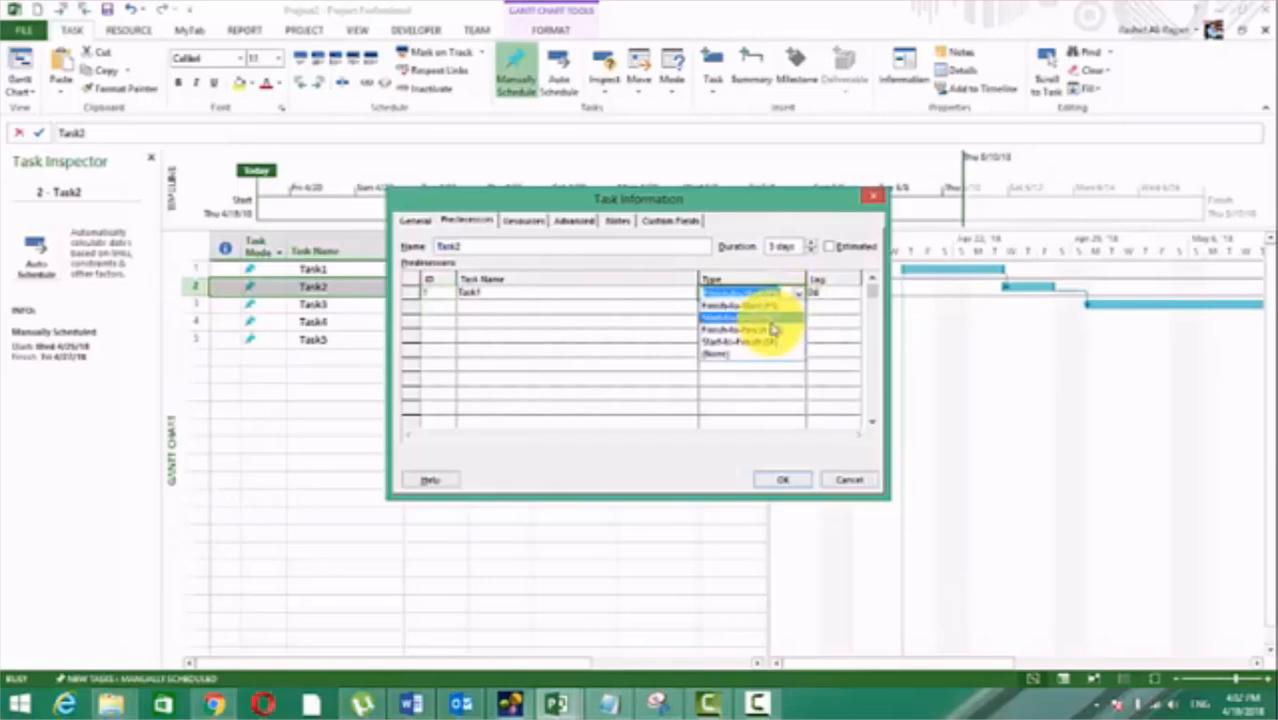
left_click(773, 329)
key("Return")
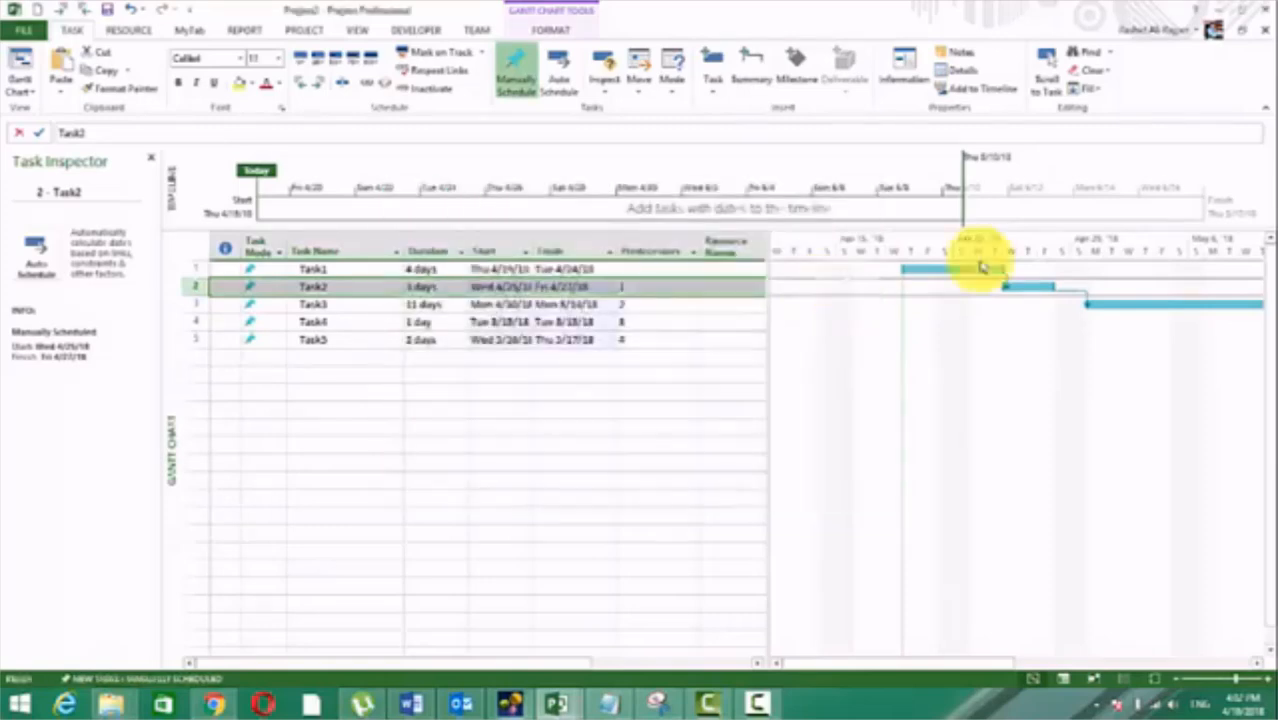
Step: Examine the dependency types offered for the Gantt link between Task2 and Task3, leaving it Finish-to-Start
double_click(1088, 298)
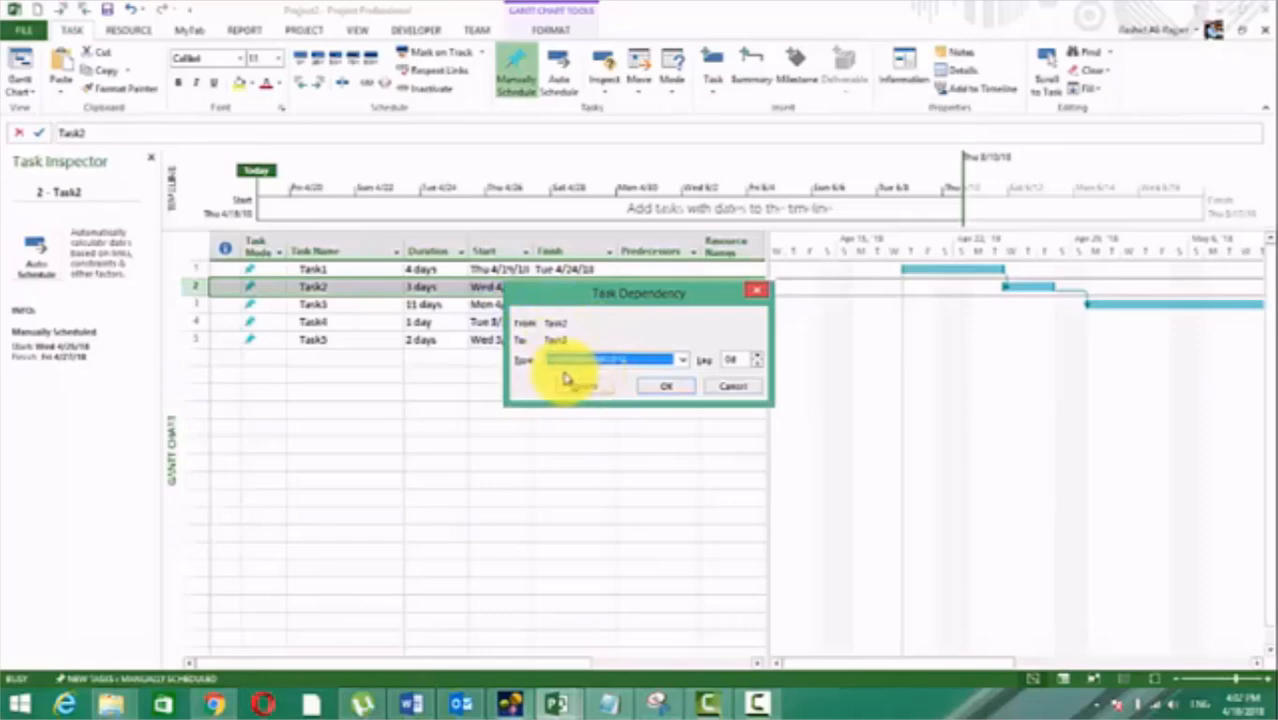
left_click(681, 359)
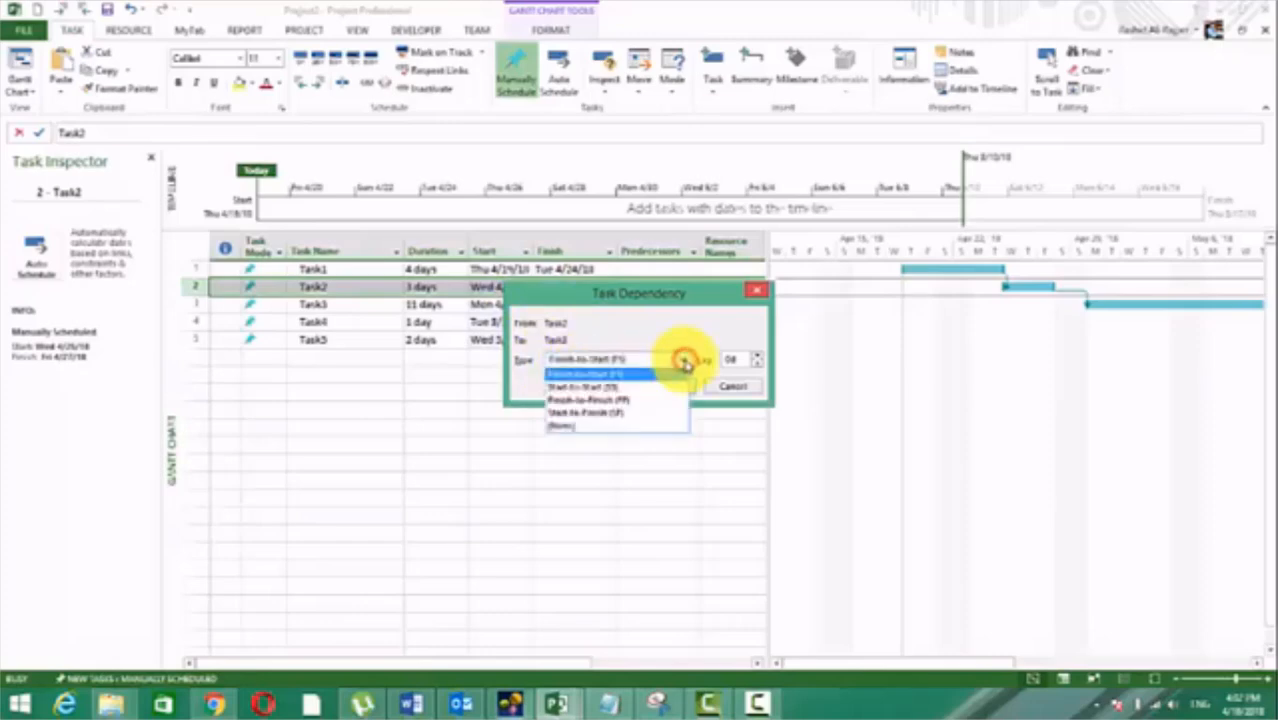
left_click(684, 360)
key("Return")
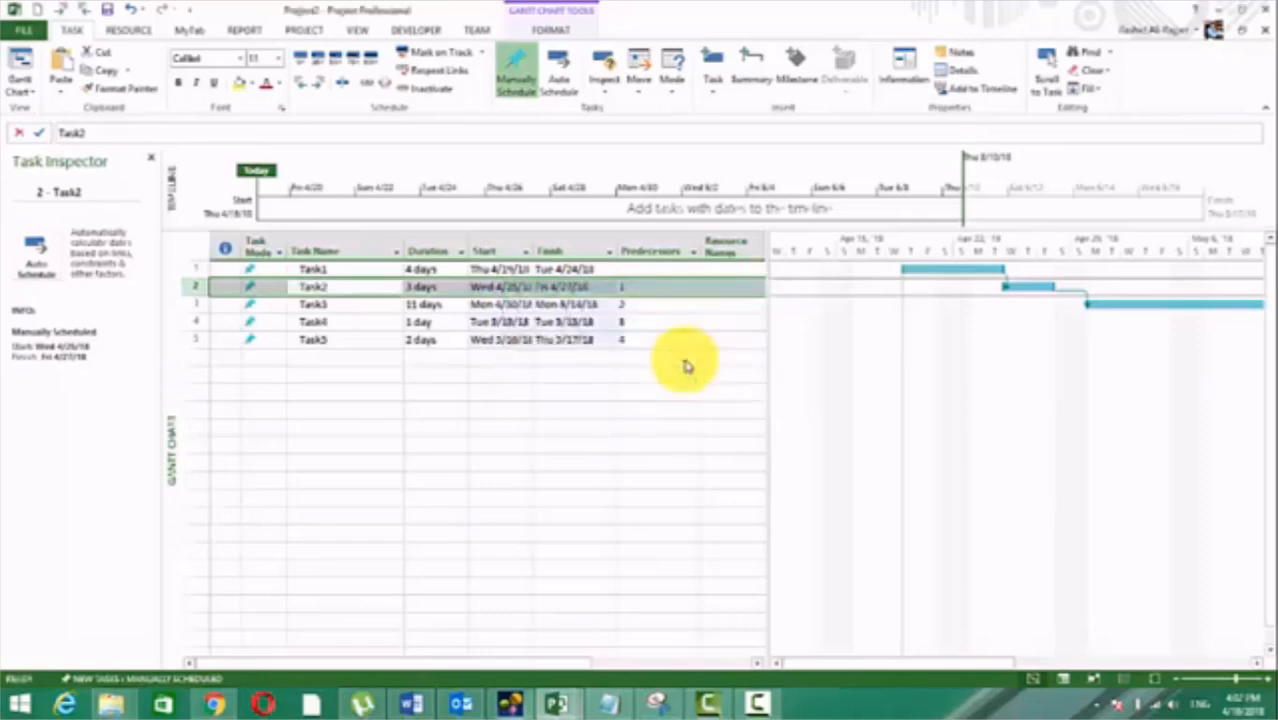
left_click(618, 407)
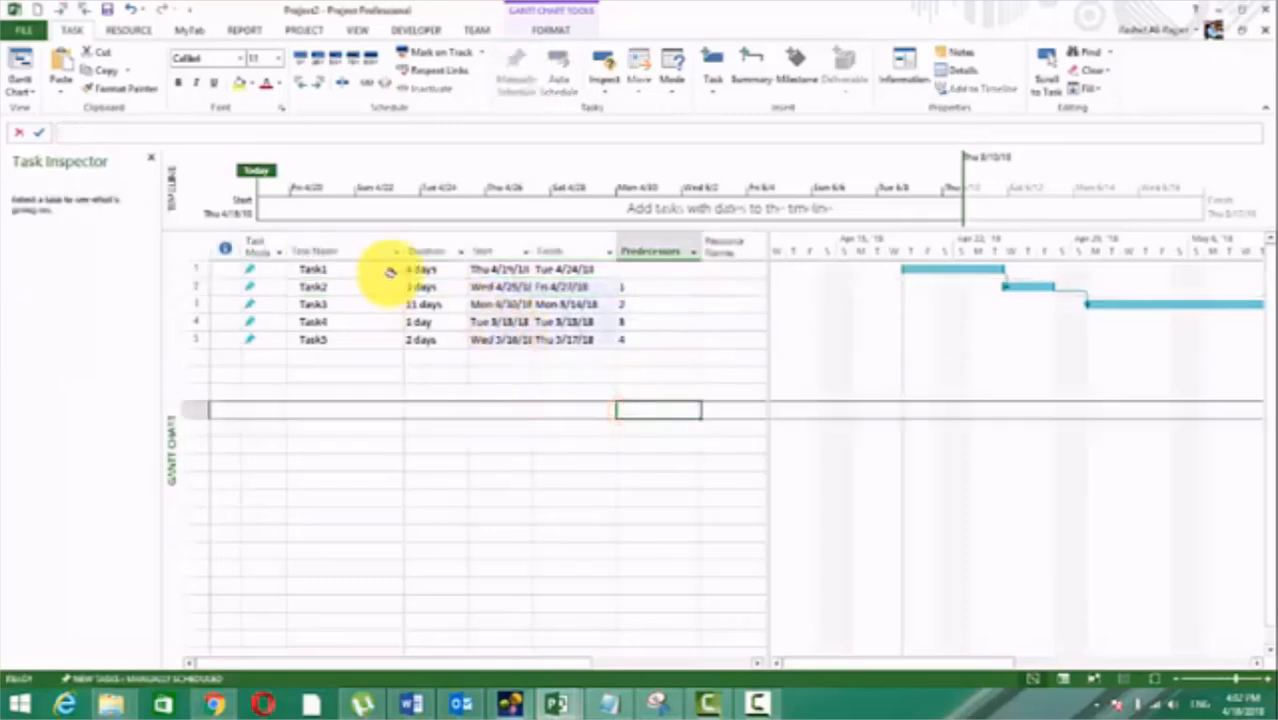
Step: Set the durations of Task3 to 5 days, Task4 to 3 days and Task5 to 4 days
left_click(425, 269)
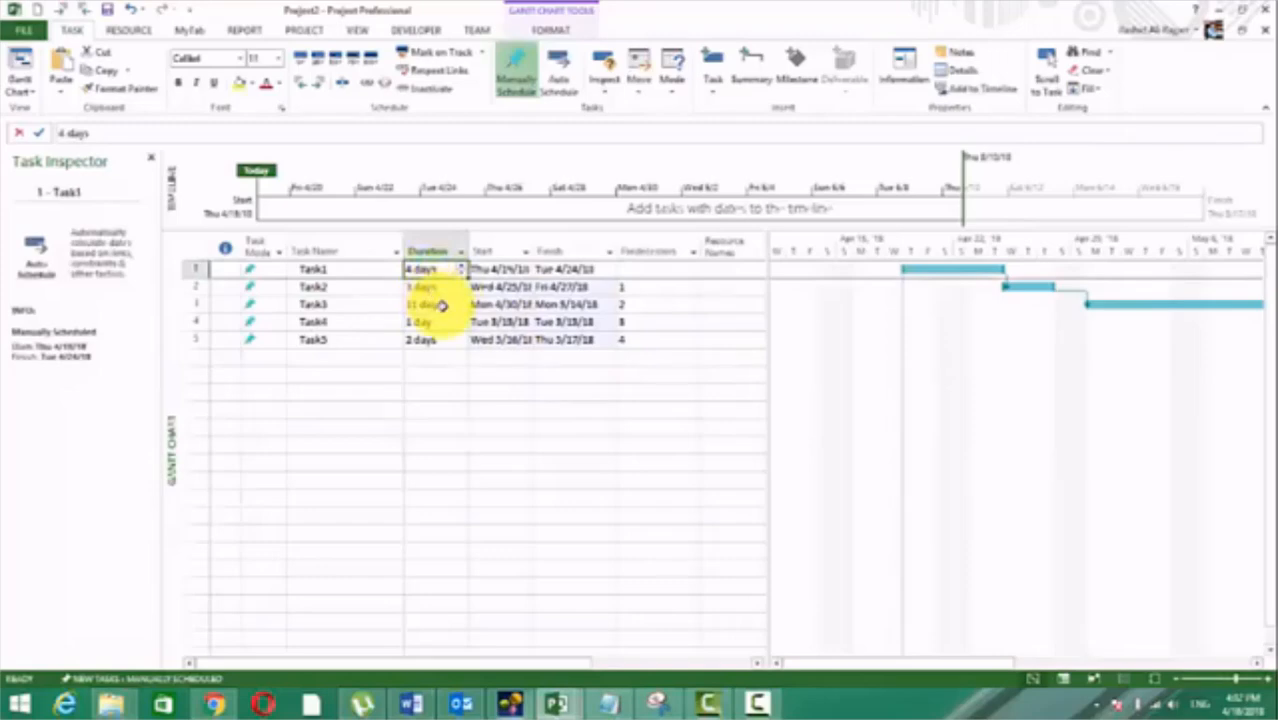
left_click(441, 304)
type("3")
key("Return")
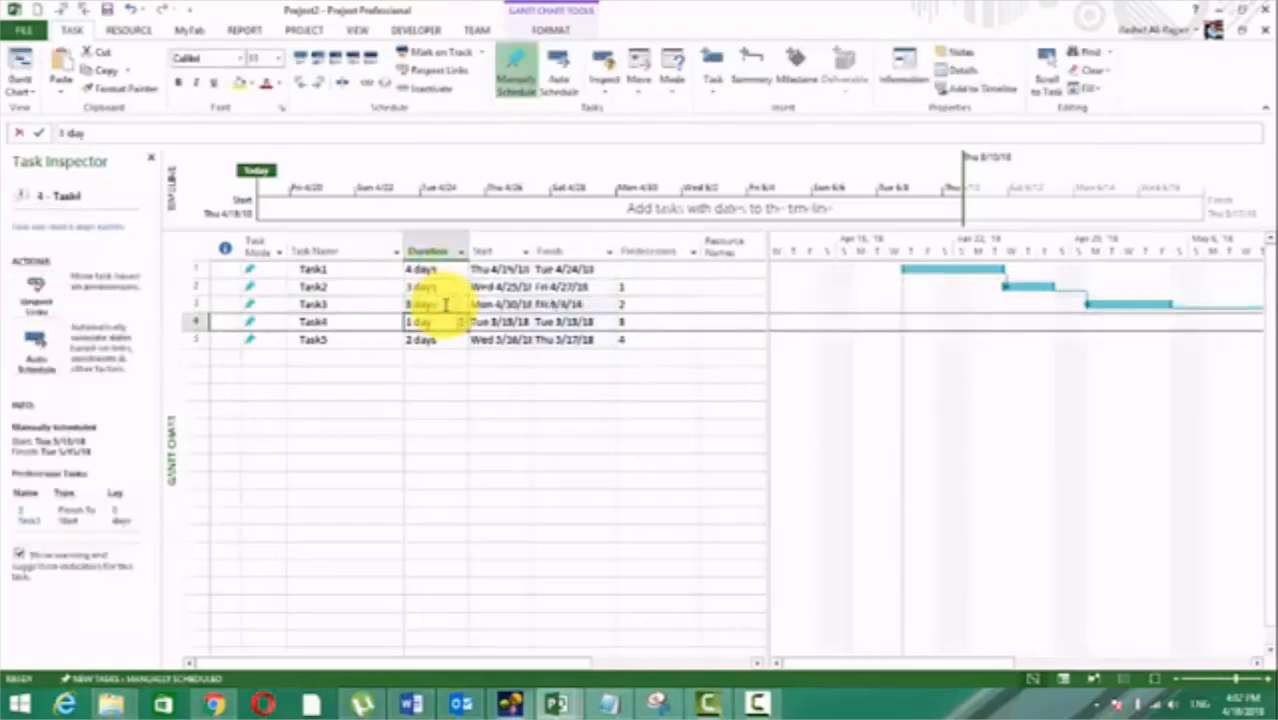
type("3")
key("Return")
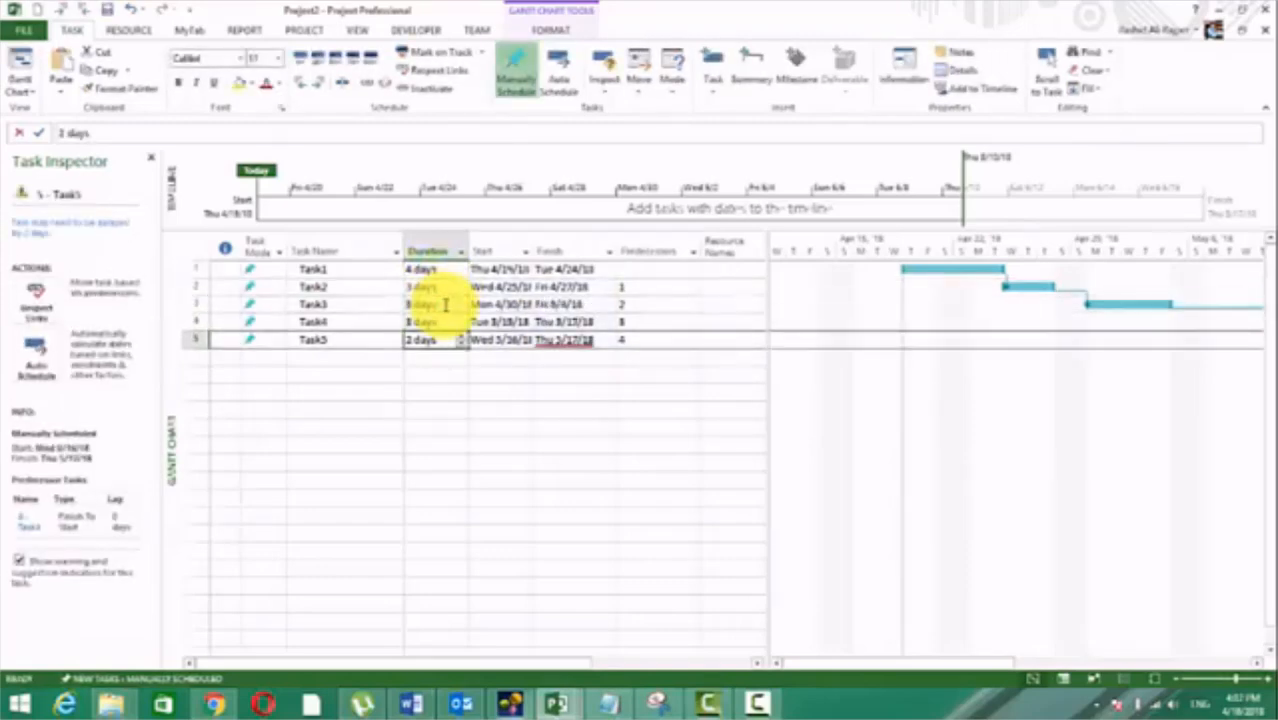
type("4")
key("Return")
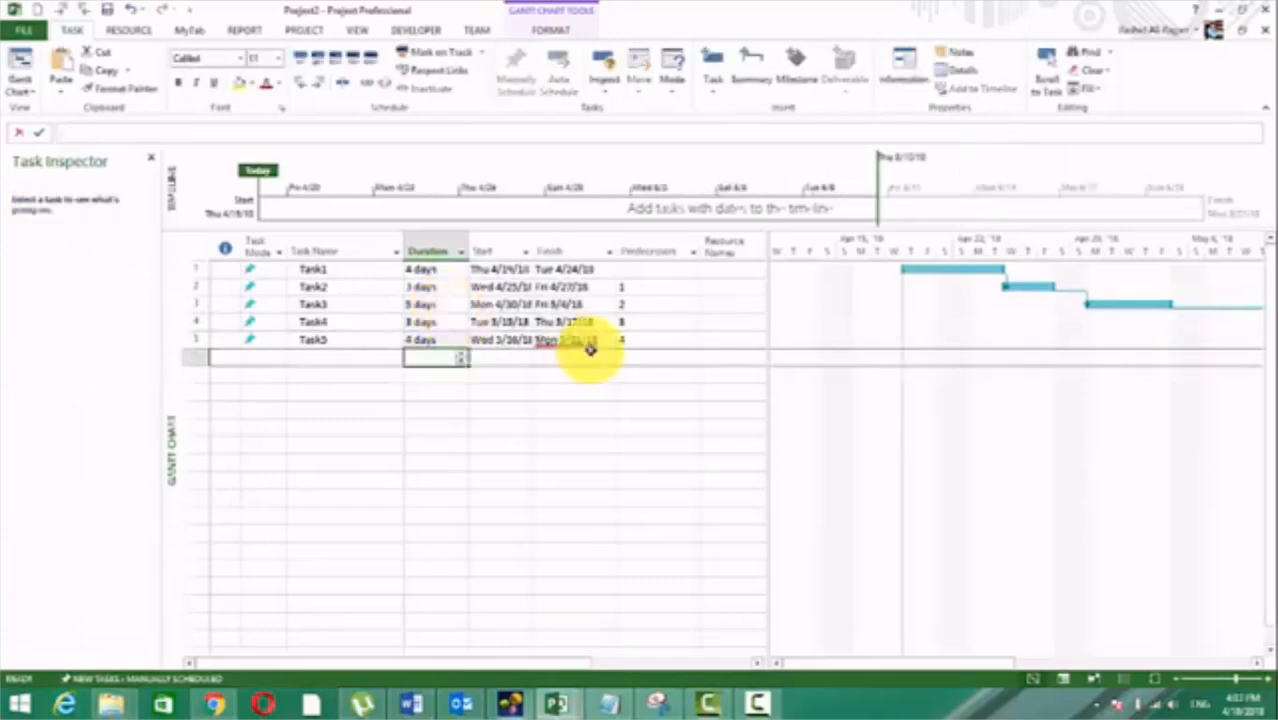
Step: Resolve the scheduling conflict on Task5 by applying Respect Links to it
left_click(588, 342)
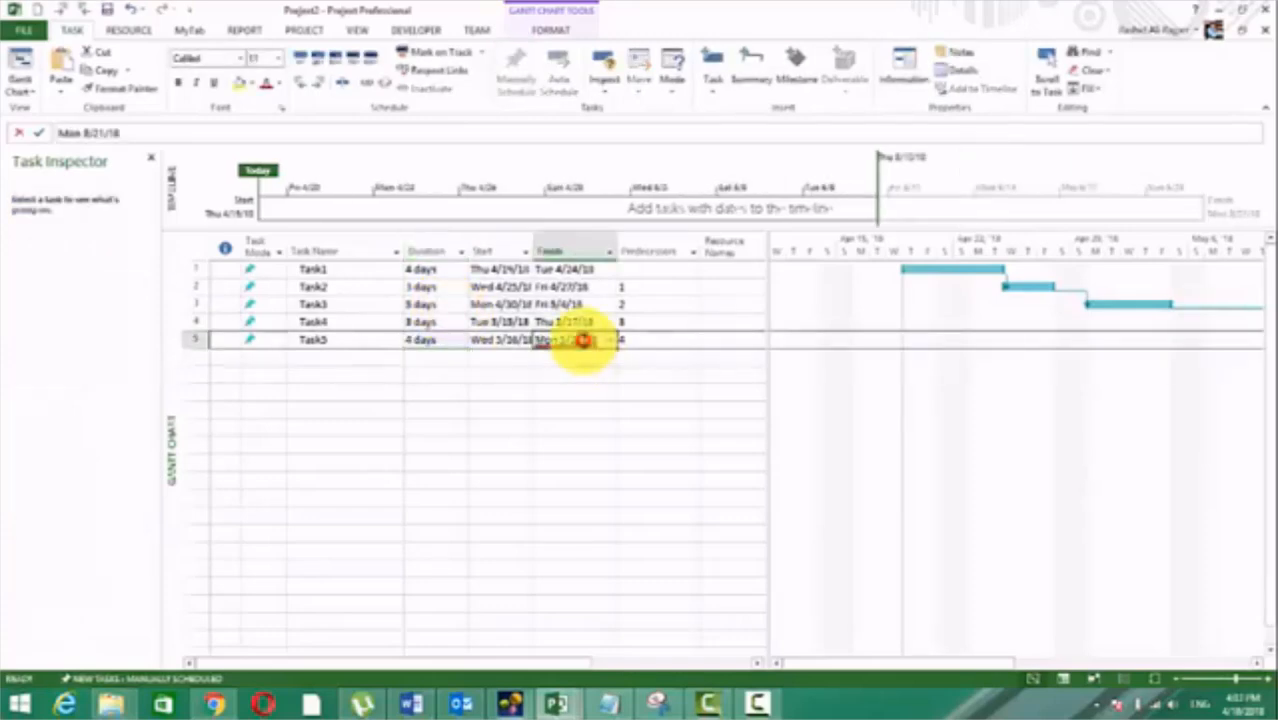
left_click(422, 74)
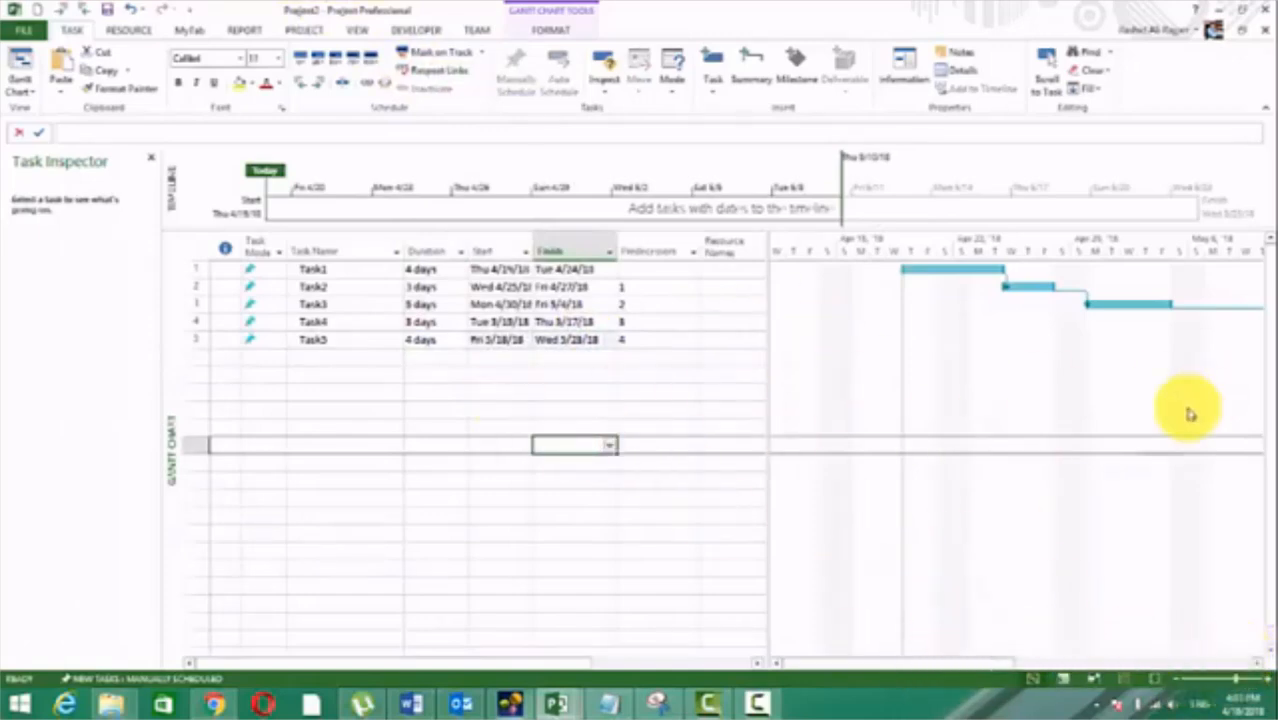
Step: Reschedule Task4 against its predecessor with Respect Links and do the same for Task5
left_click(1257, 665)
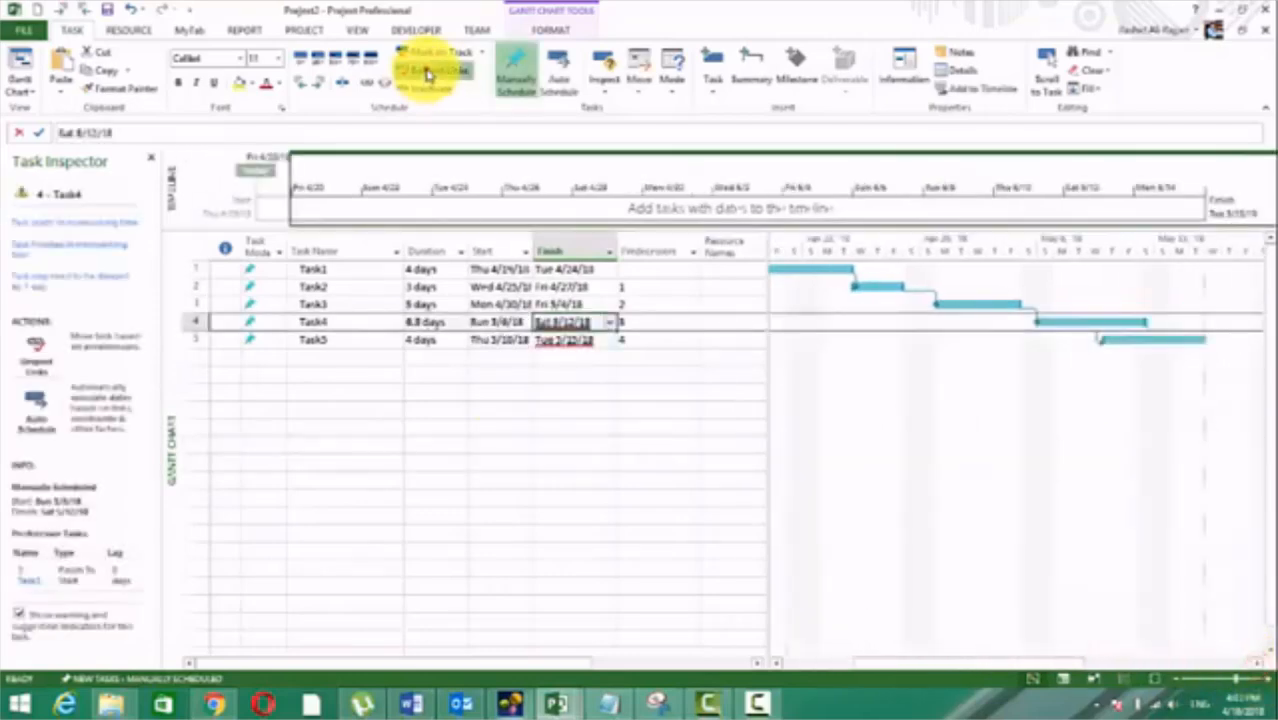
left_click(428, 73)
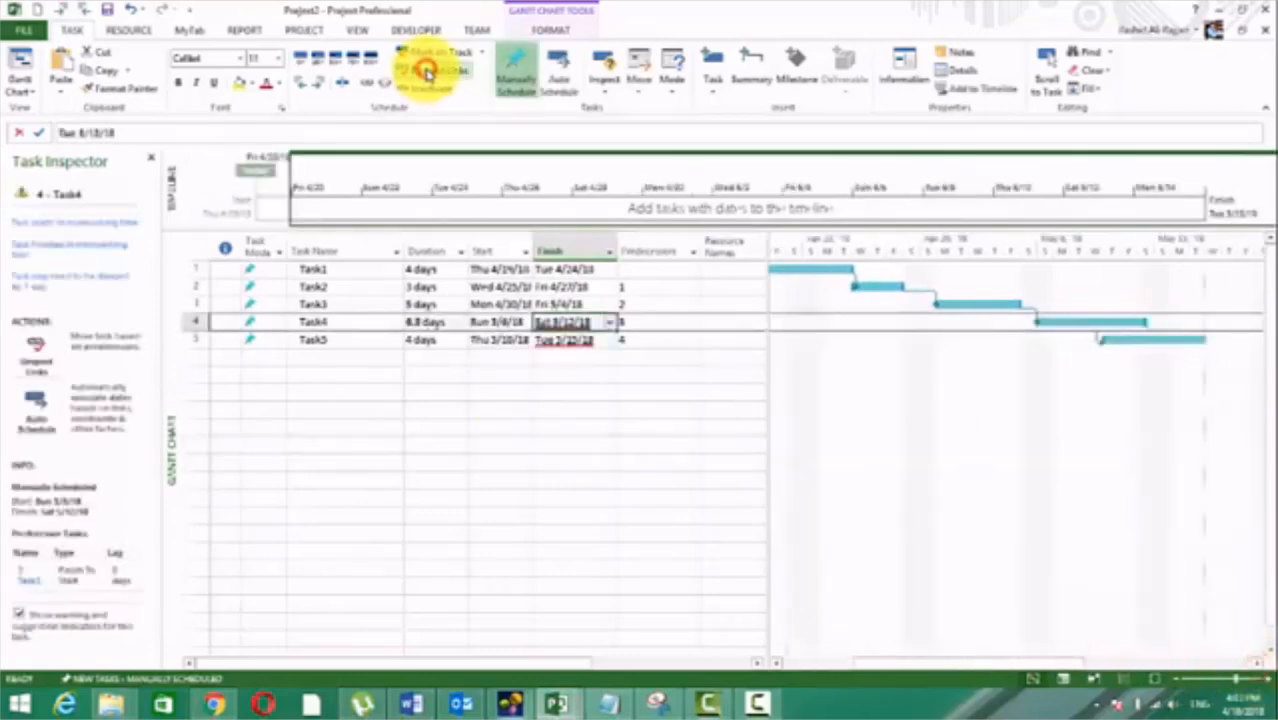
left_click(572, 341)
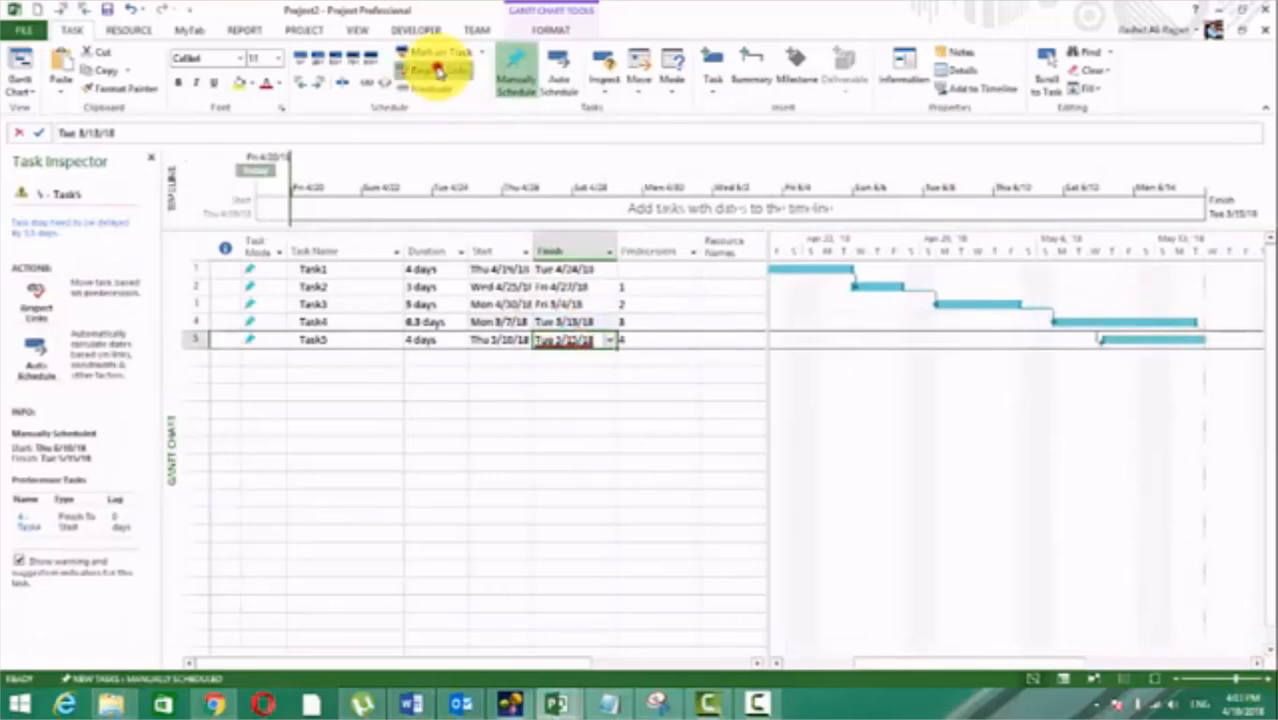
left_click(432, 70)
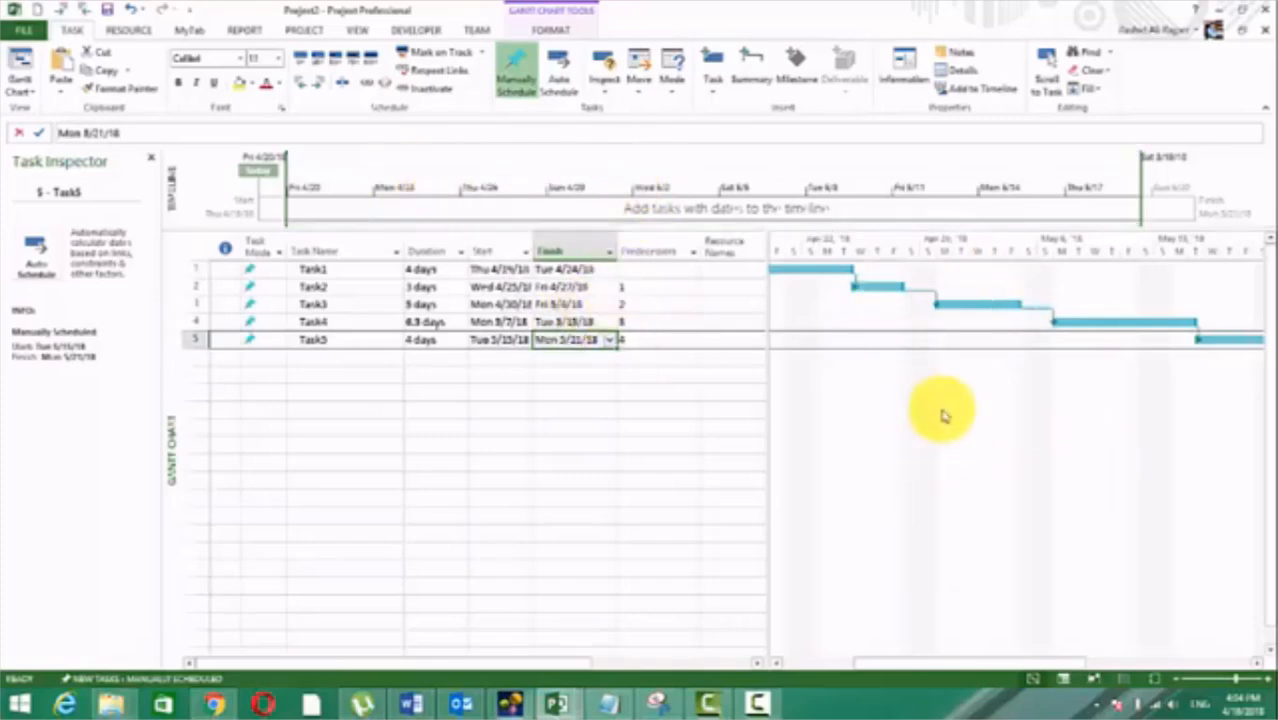
mouse_move(1037, 664)
left_mouse_down()
mouse_move(944, 671)
mouse_move(1047, 663)
mouse_move(1004, 663)
mouse_move(1032, 664)
left_mouse_up()
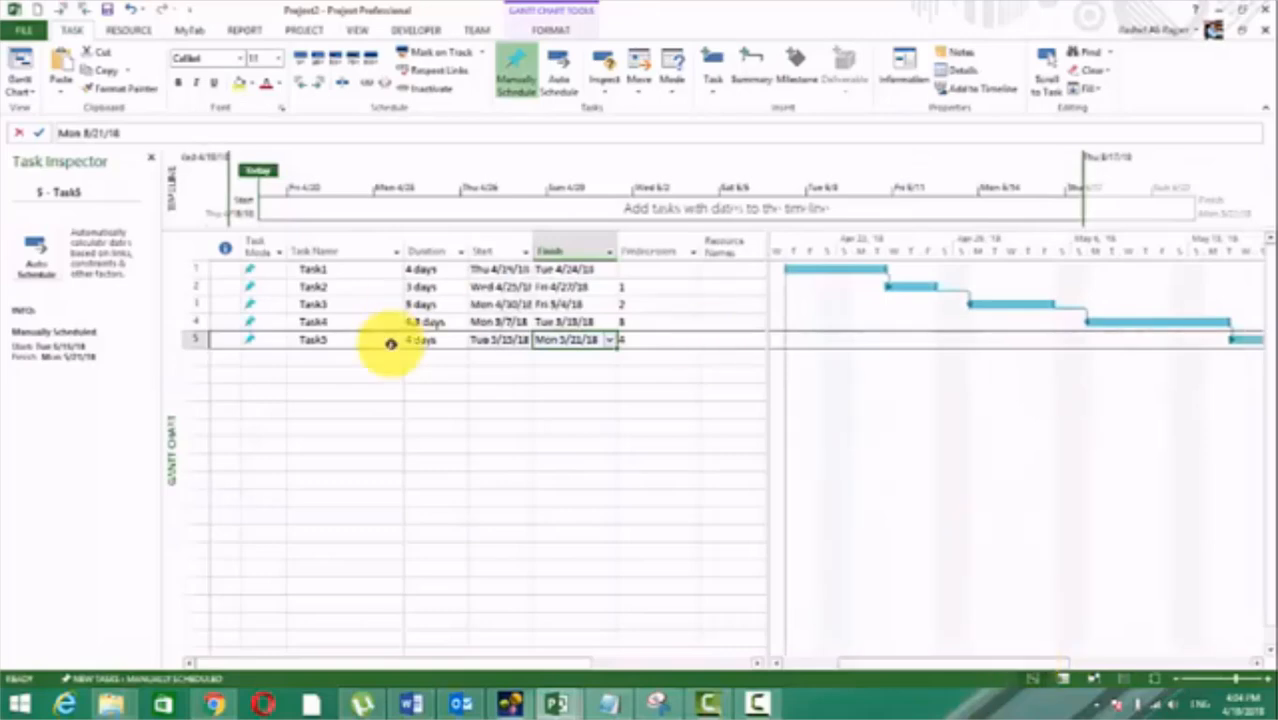
left_click(351, 303)
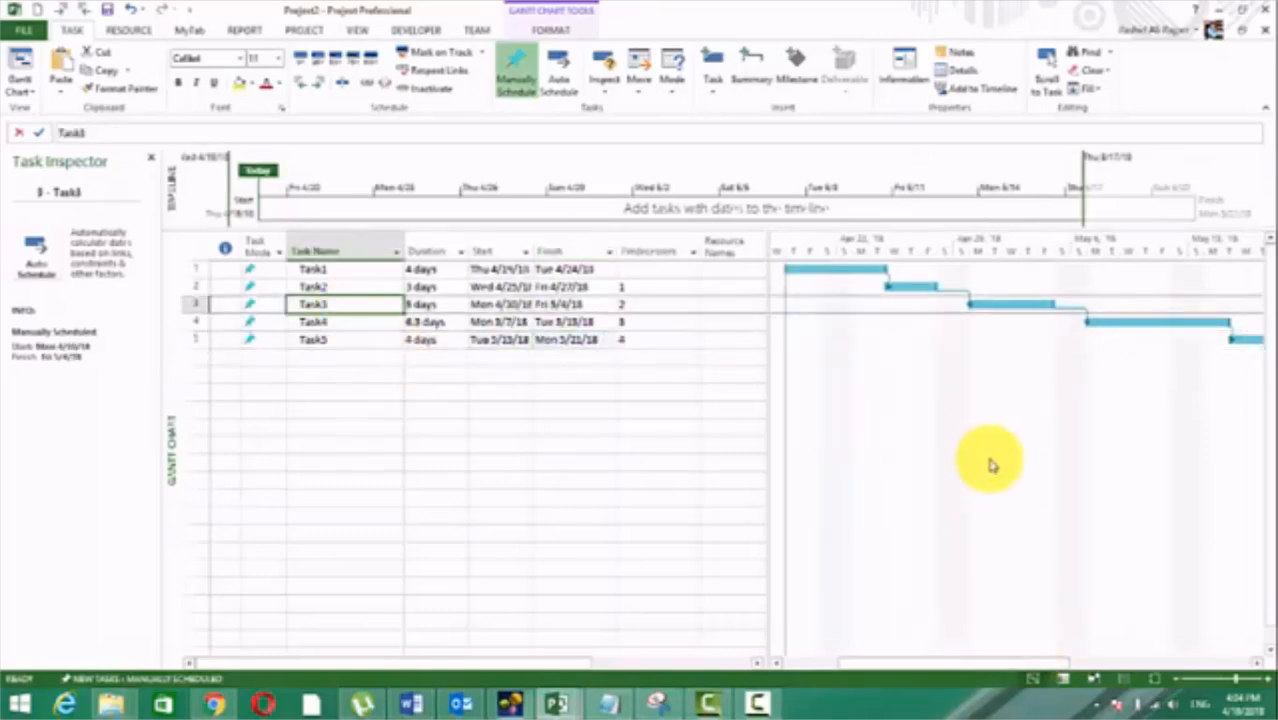
left_click(350, 321)
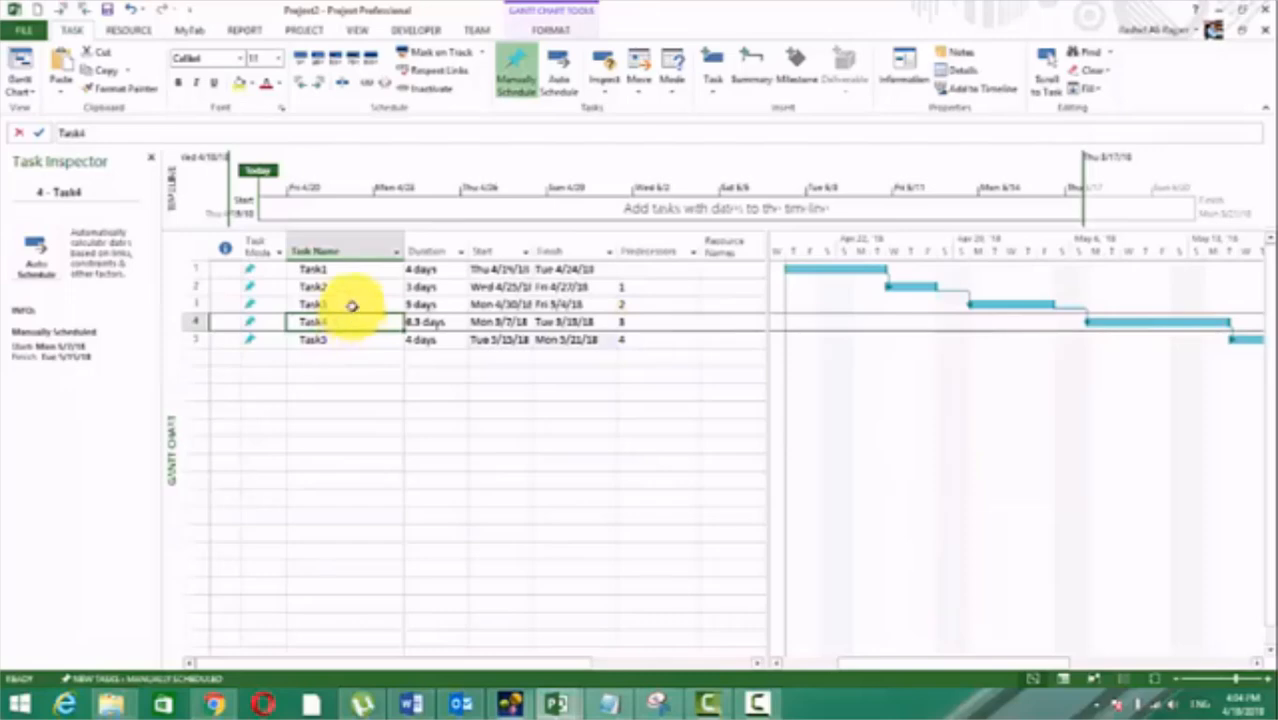
left_click(352, 304)
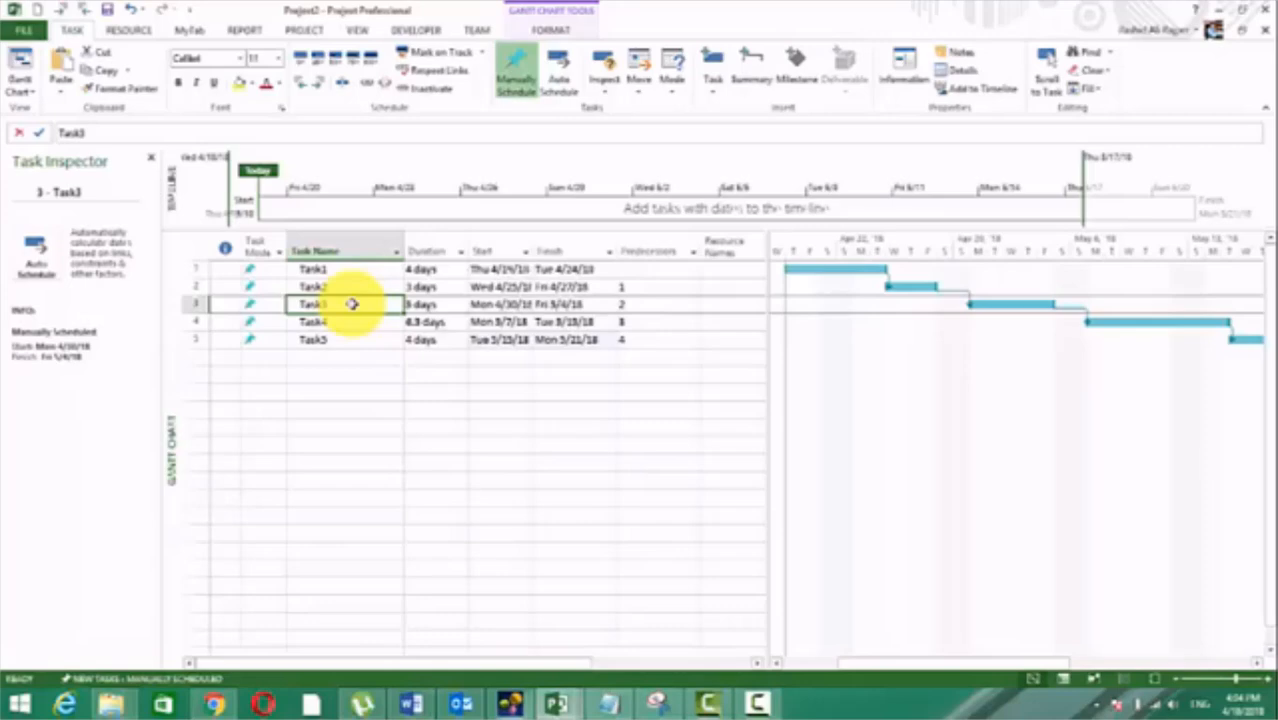
left_click(335, 322)
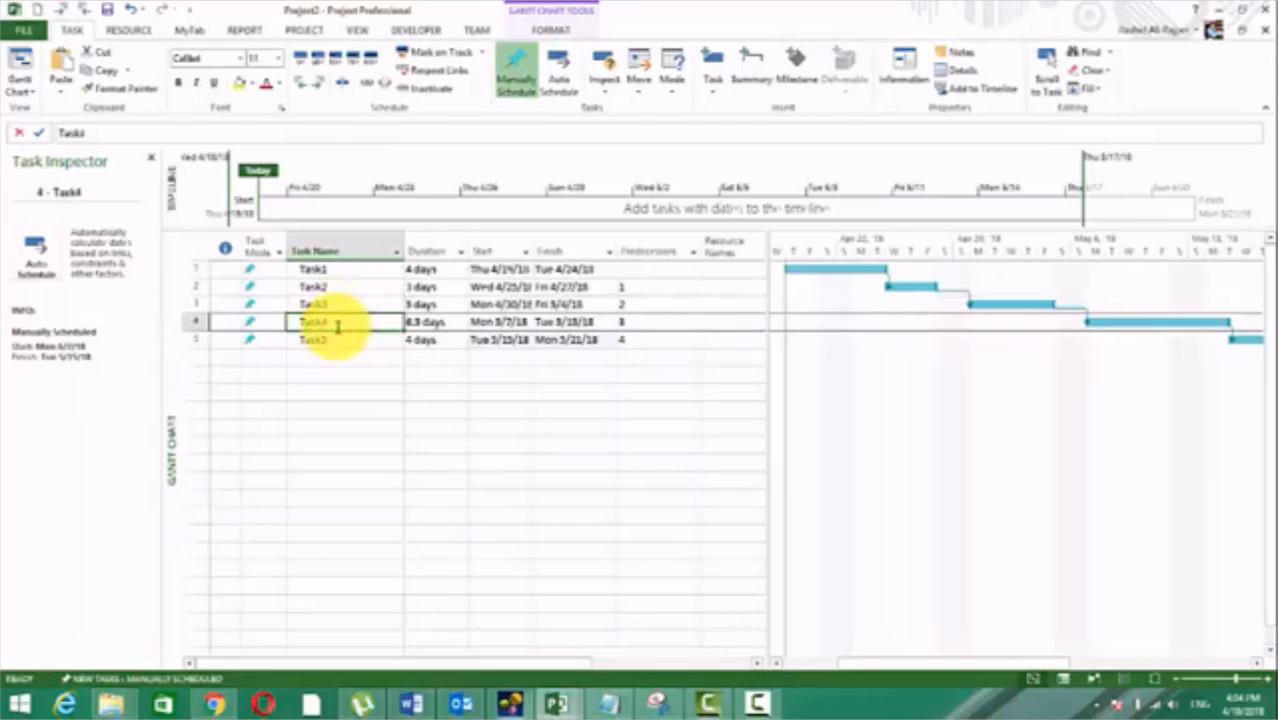
left_click(599, 442)
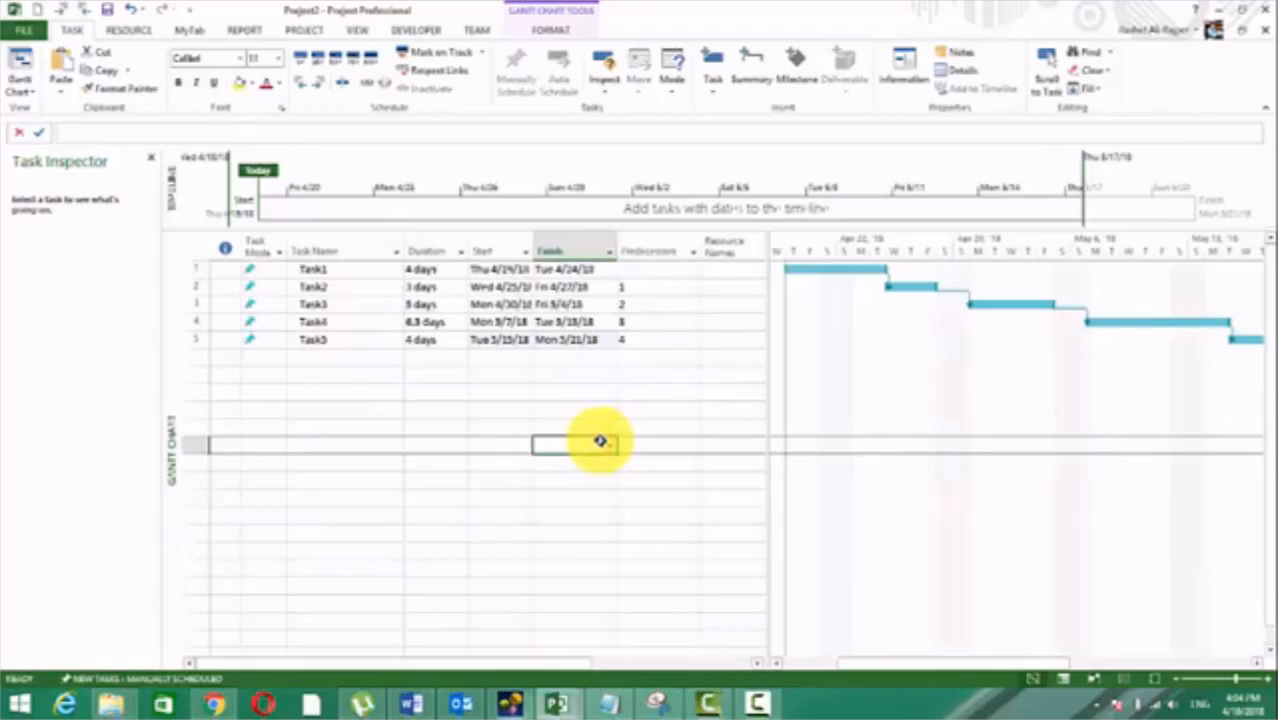
Step: Set Task4's duration to 5 days
left_click(428, 322)
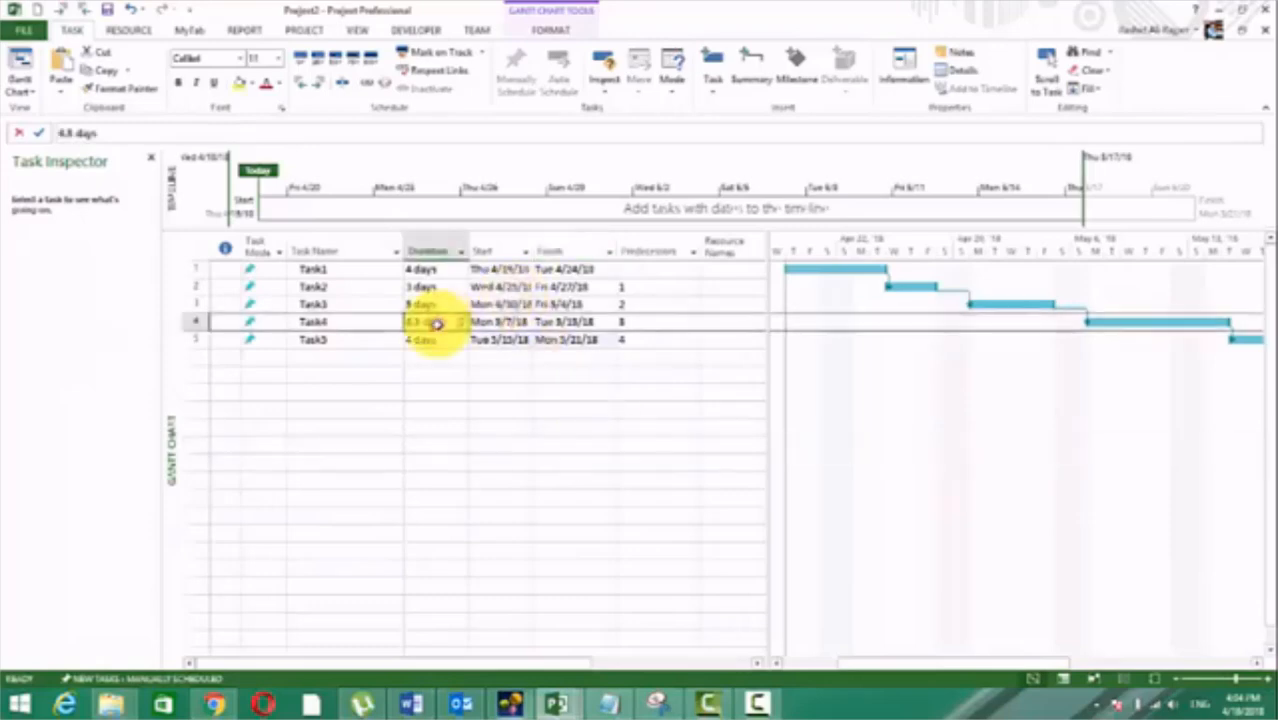
left_click(469, 391)
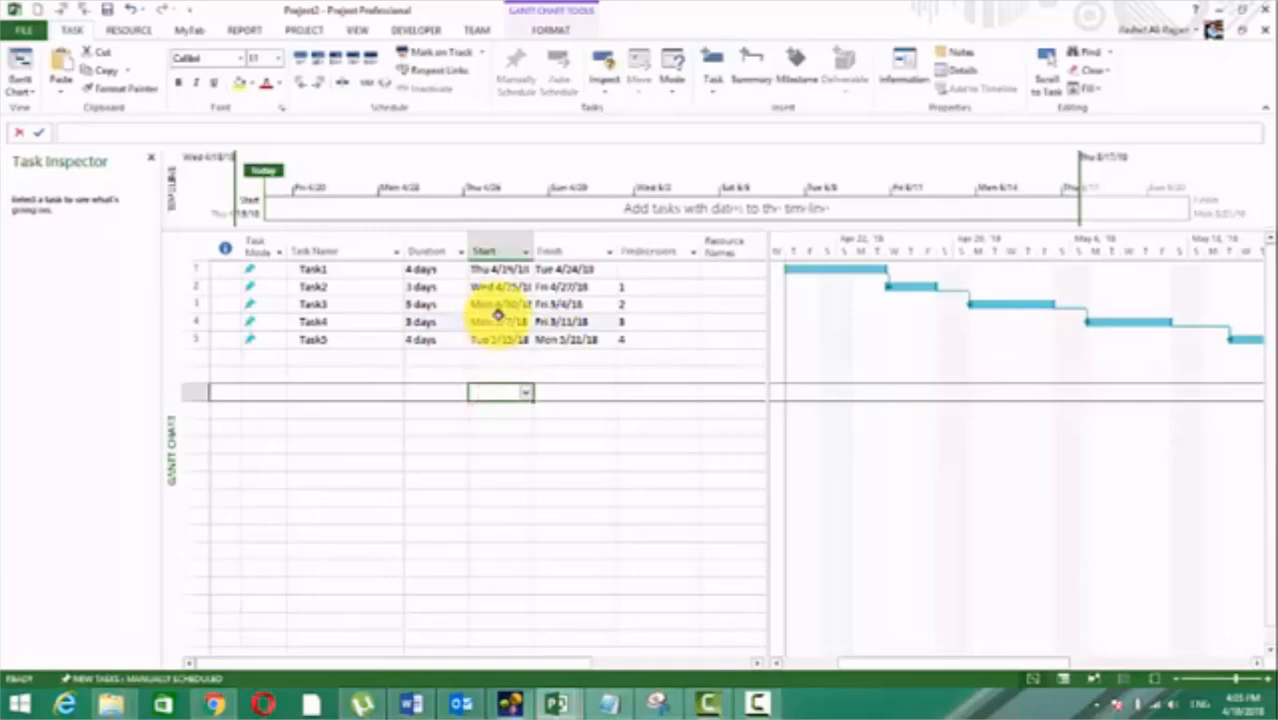
Step: Change the dependency type of Task4's predecessor Task3 to Start-to-Finish (SF) in Task4's task information
double_click(313, 303)
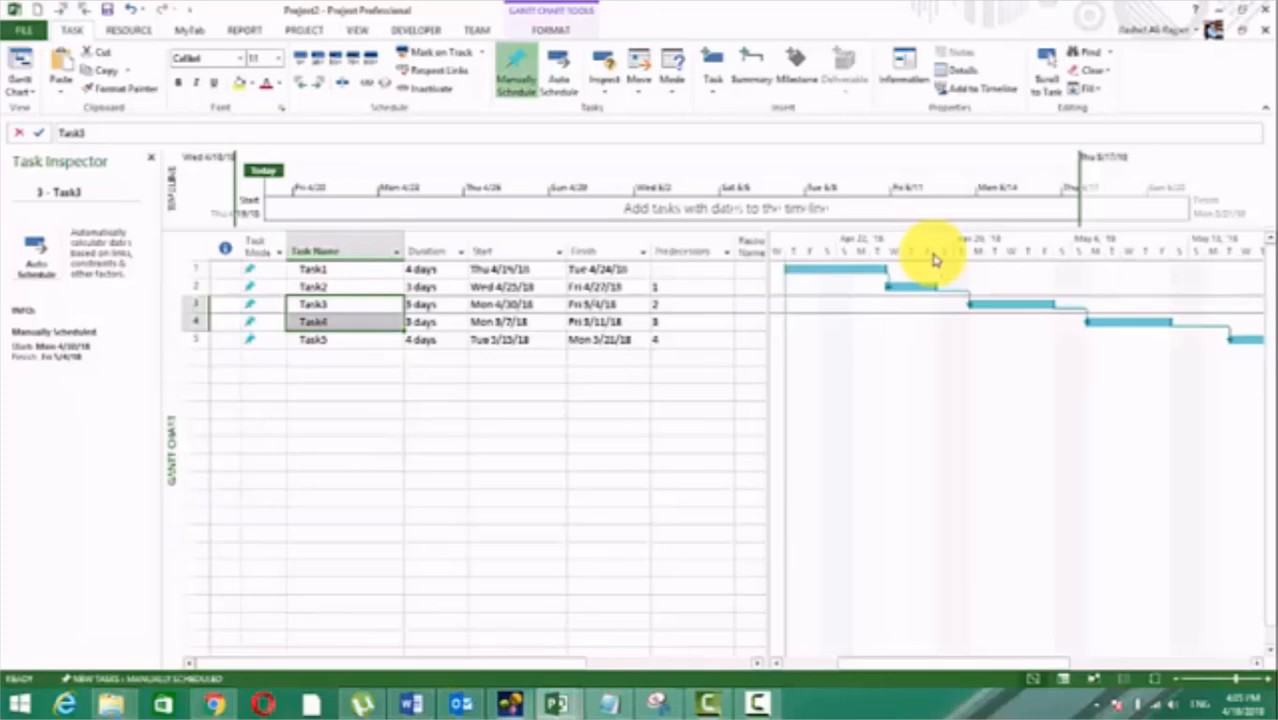
left_click(705, 322)
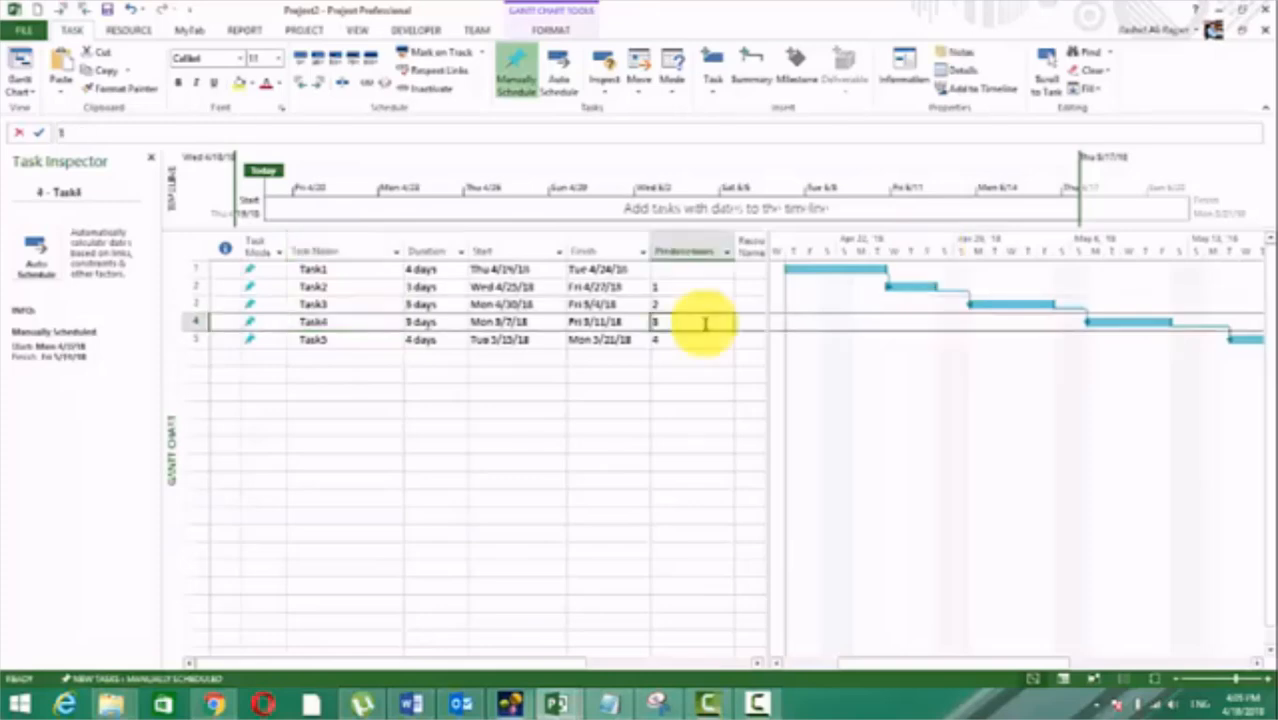
double_click(705, 322)
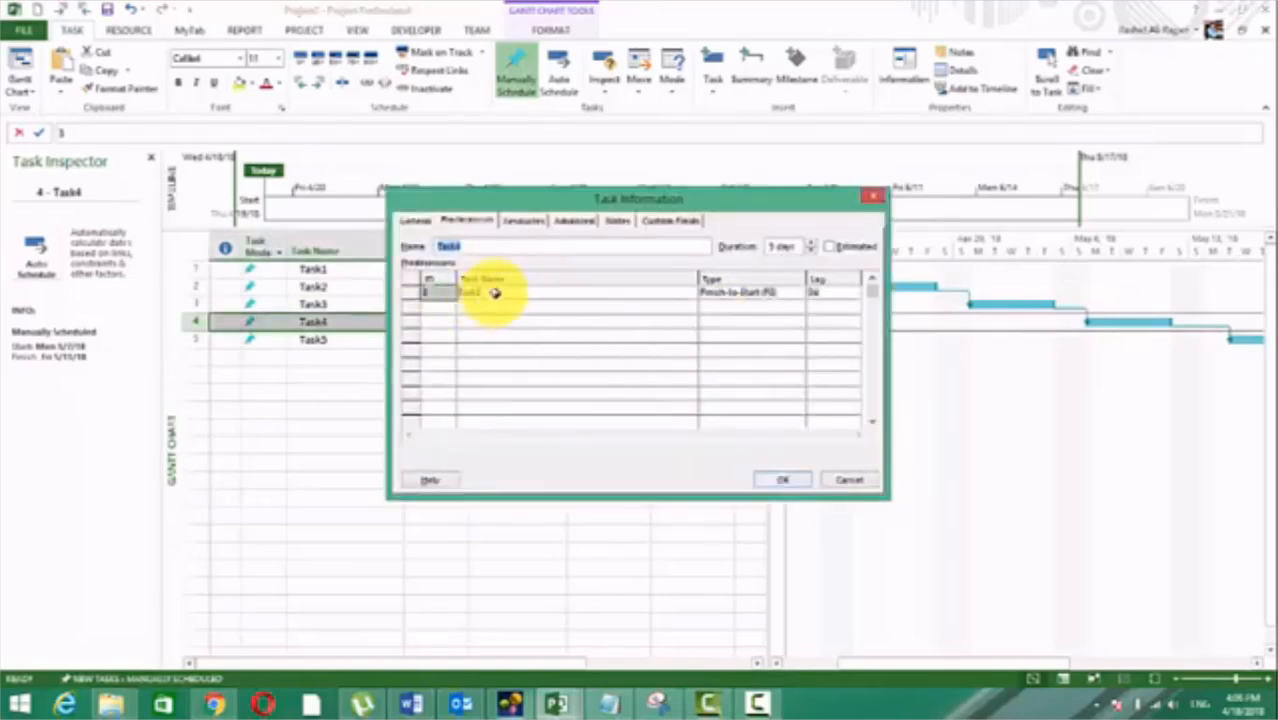
left_click(415, 272)
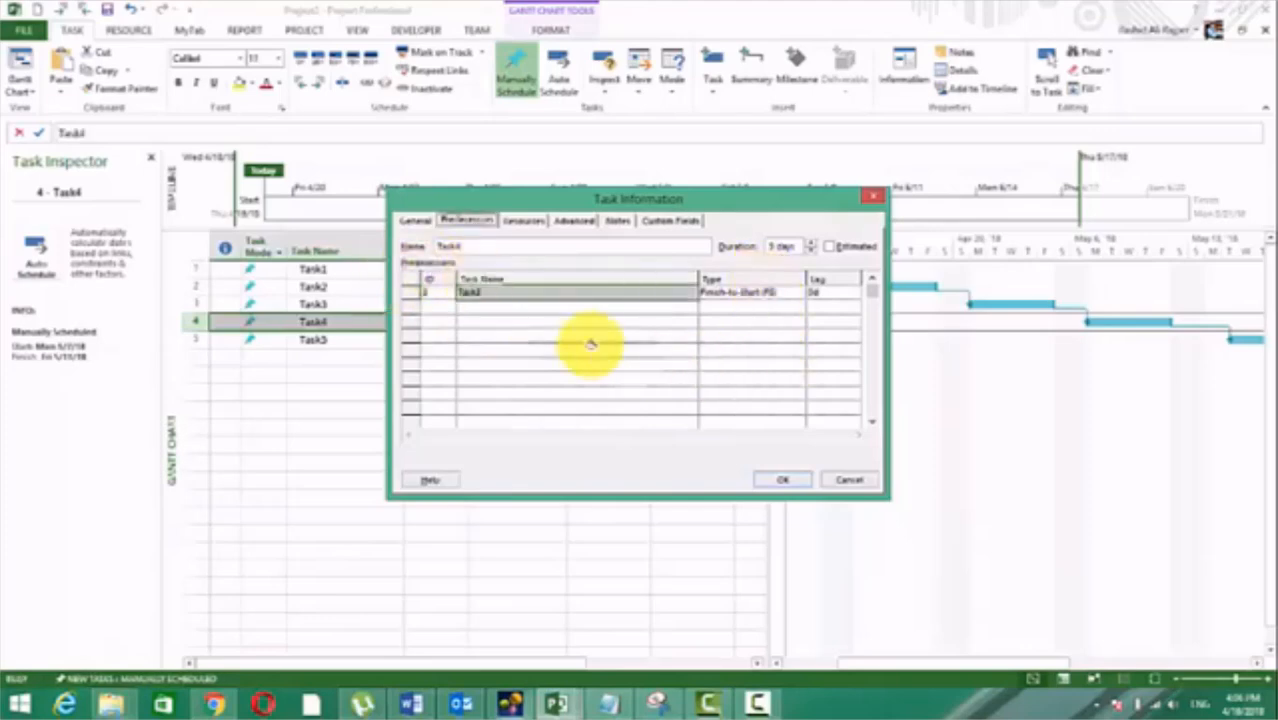
left_click(780, 296)
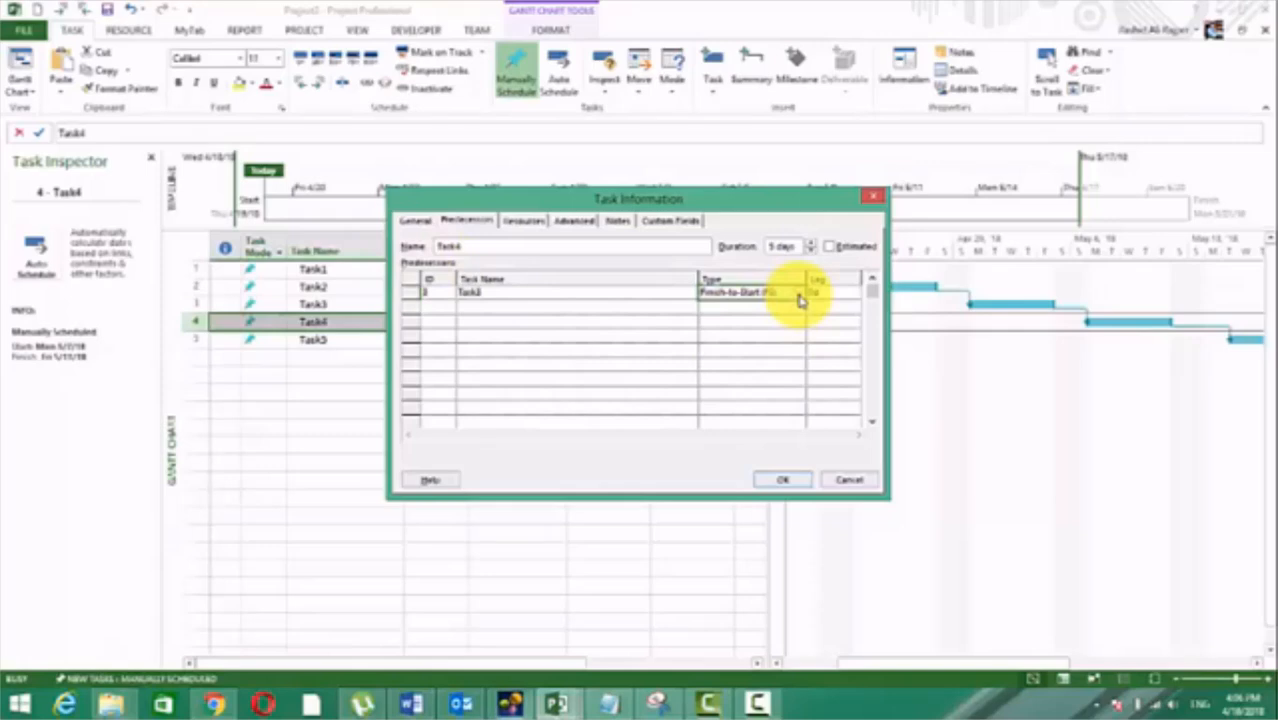
left_click(799, 294)
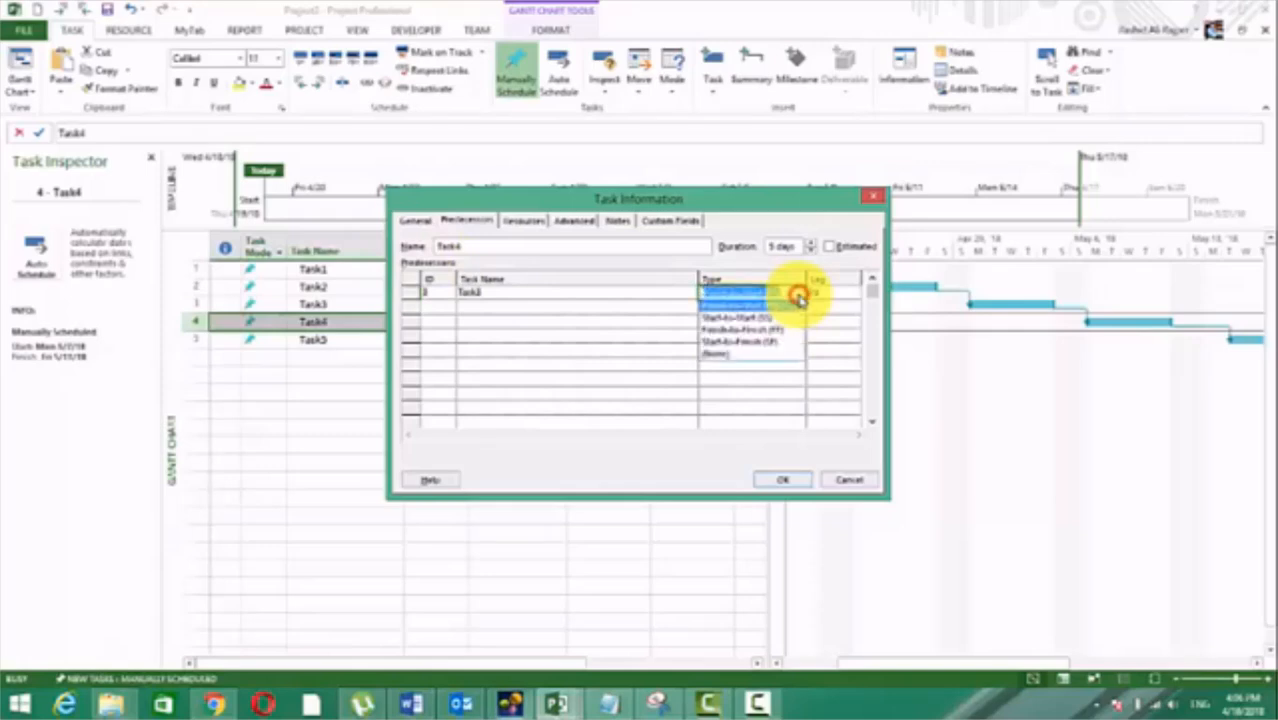
left_click(745, 335)
left_click(785, 483)
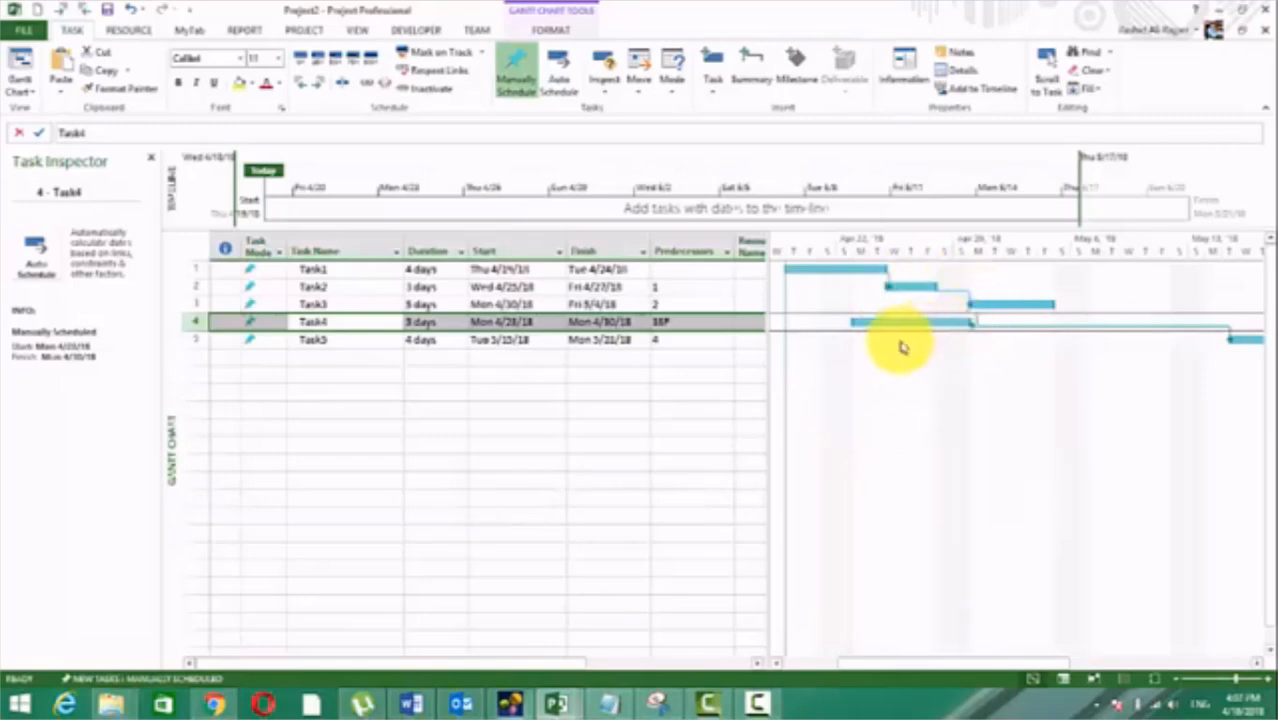
Step: Compare the start and finish dates of Task3 and Task4 under their Start-to-Finish link
left_click(986, 303)
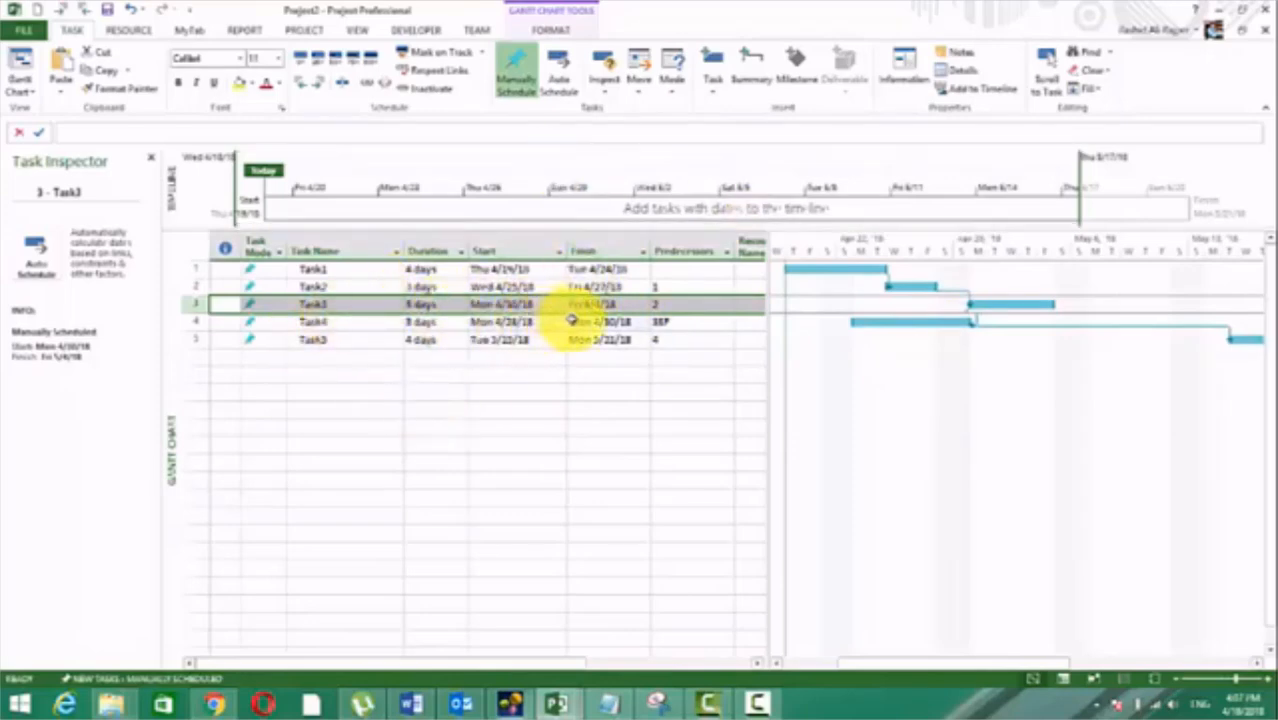
left_click(600, 304)
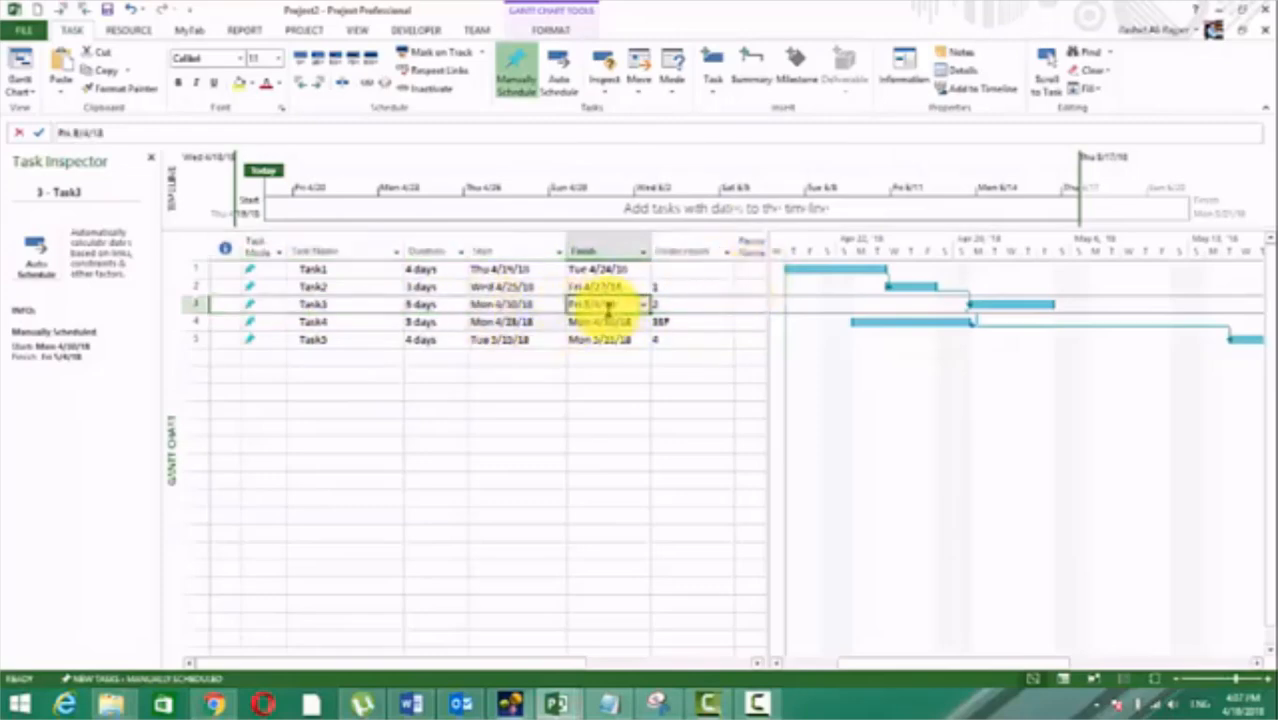
left_click(541, 323)
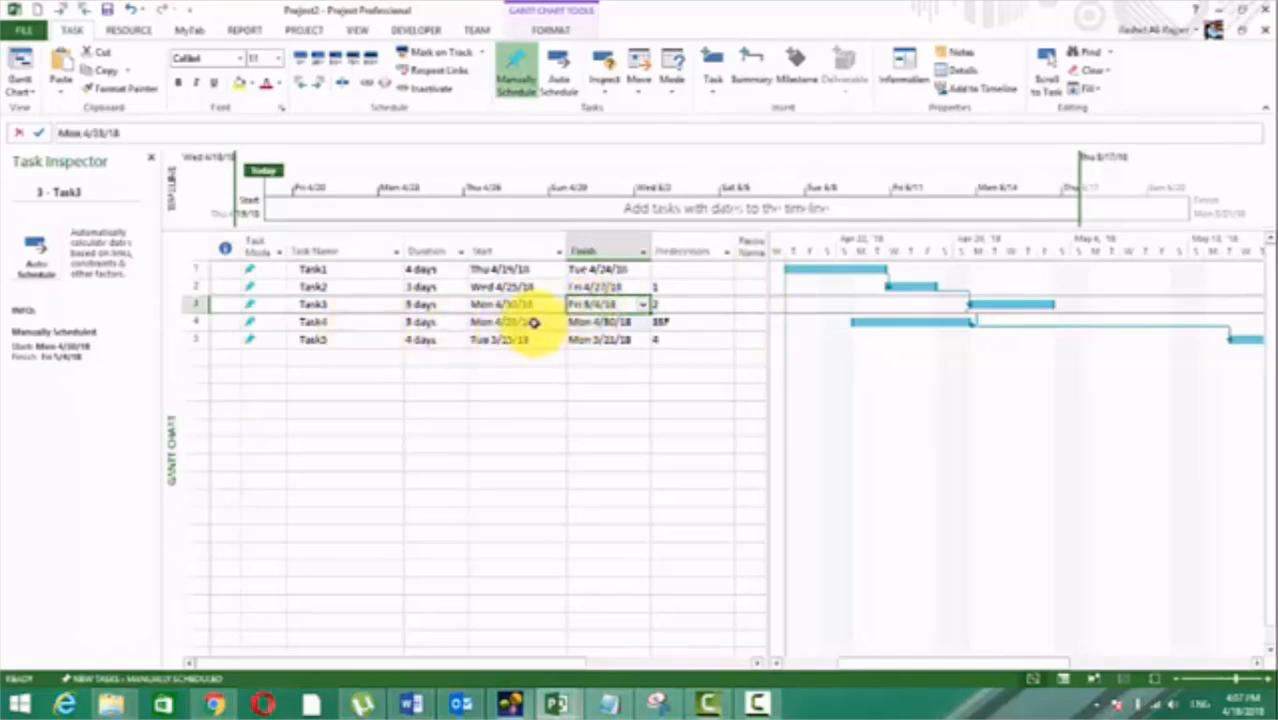
left_click(614, 323)
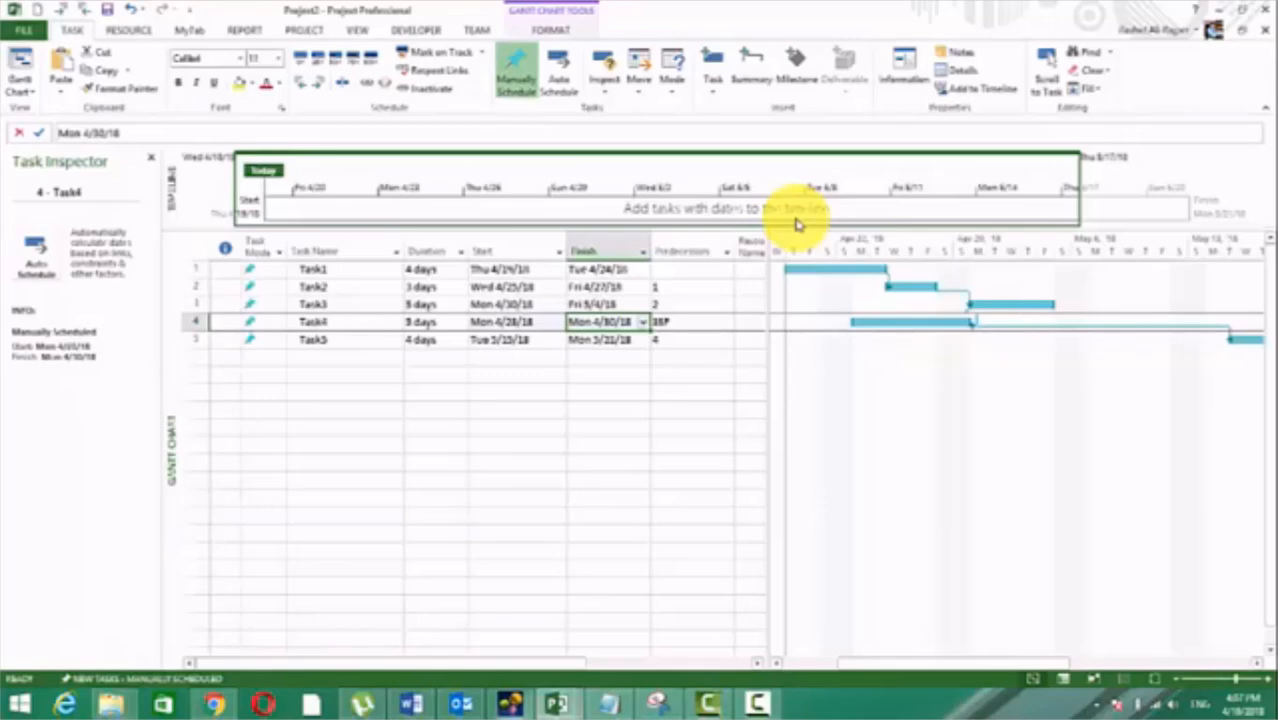
left_click(510, 304)
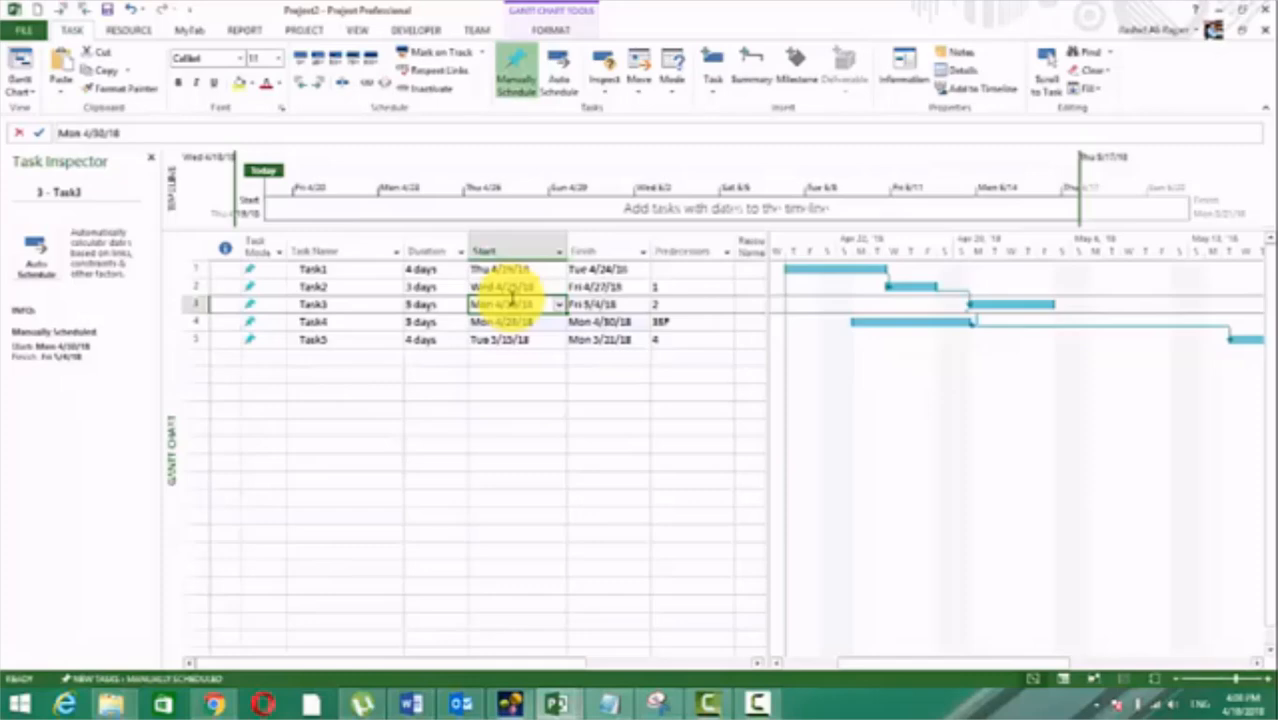
left_click(280, 309)
left_click_drag(280, 309, 697, 303)
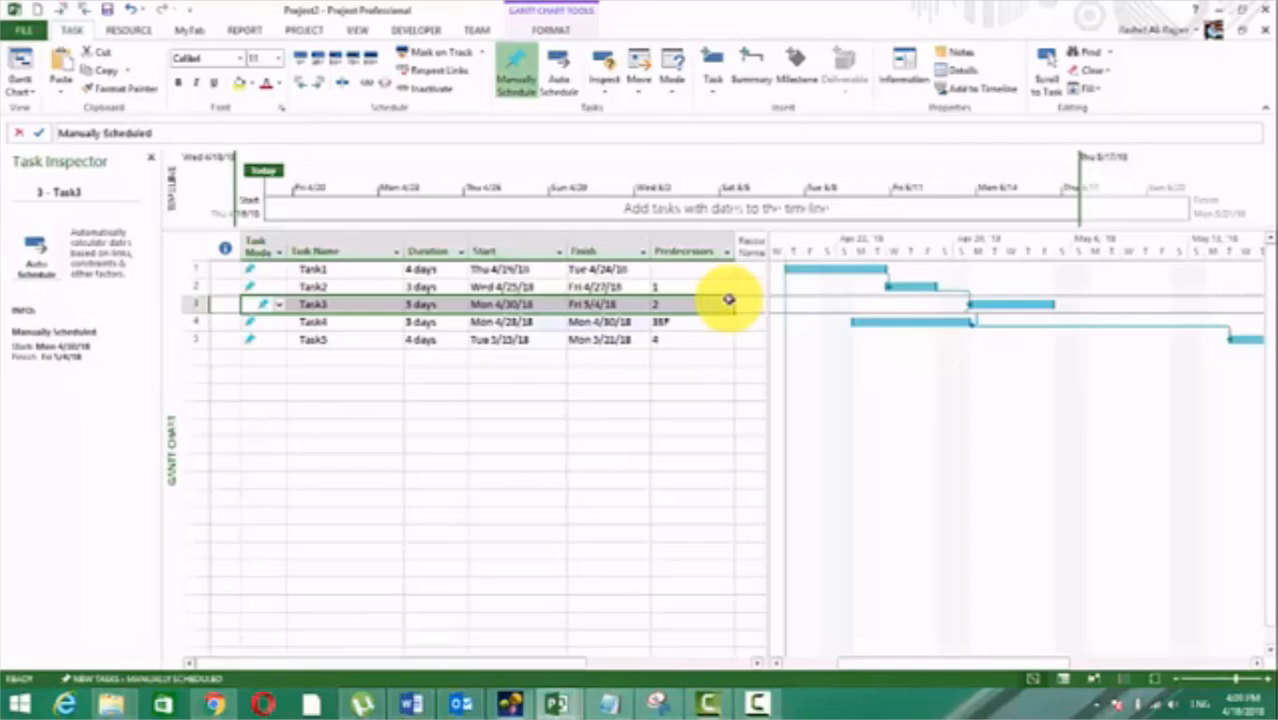
Step: Change the dependency type of Task4's predecessor Task3 to Start-to-Start (SS) in Task4's task information
left_click(609, 322)
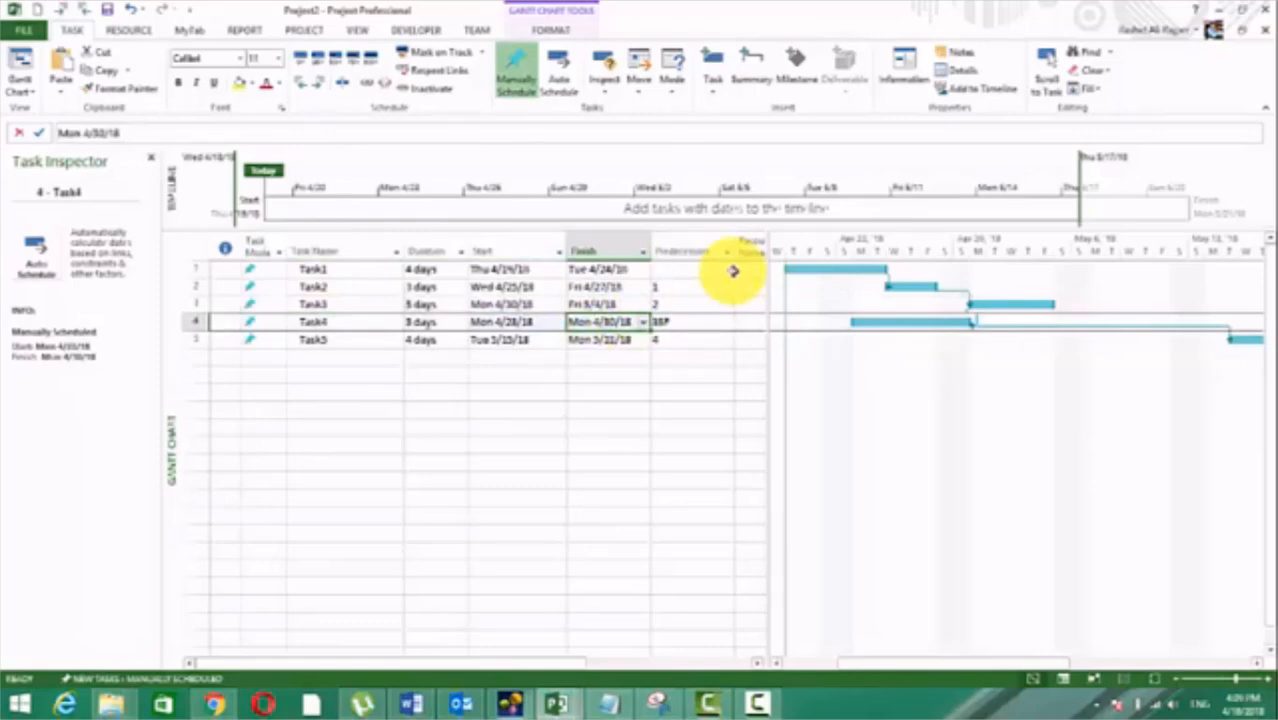
left_click(696, 322)
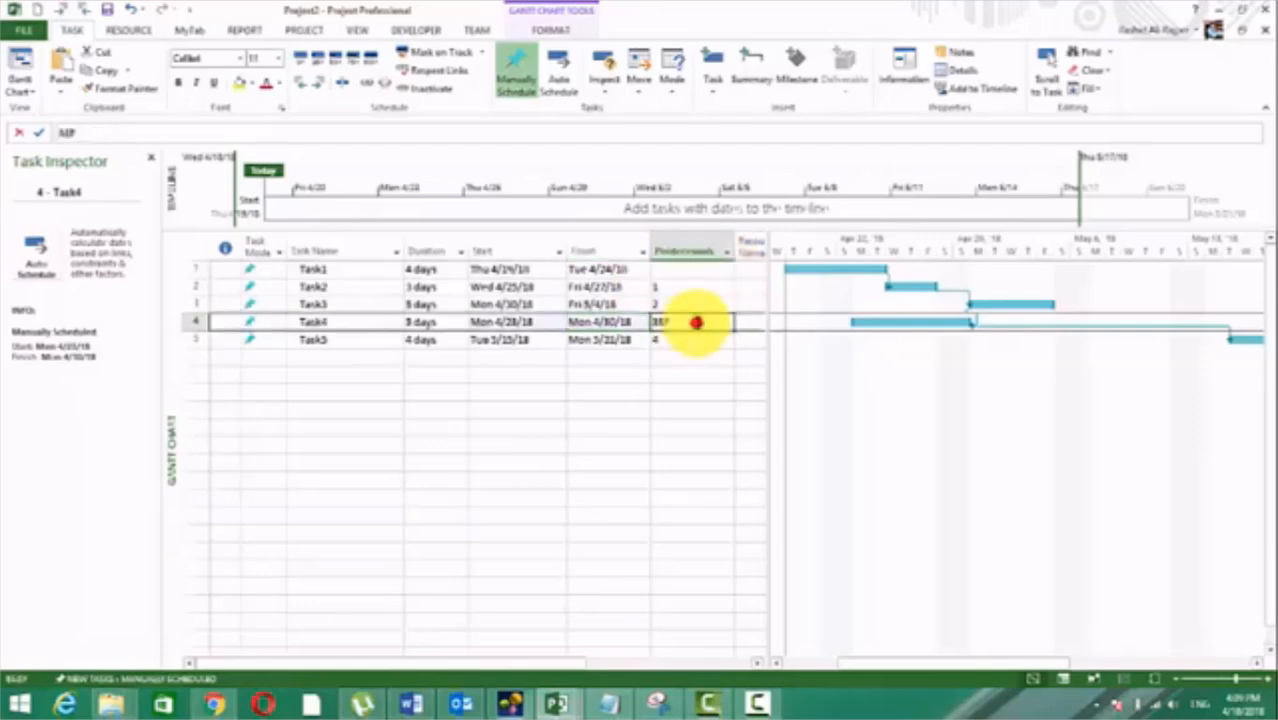
double_click(696, 322)
left_click(792, 292)
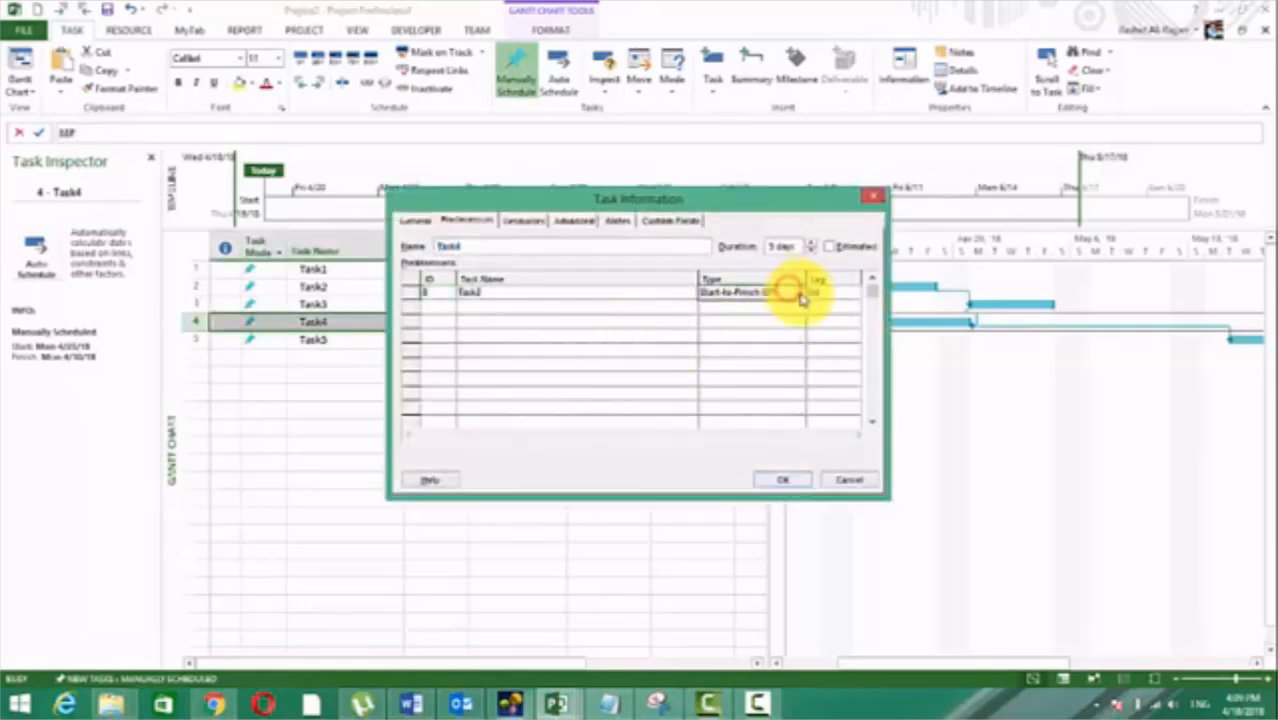
left_click(798, 293)
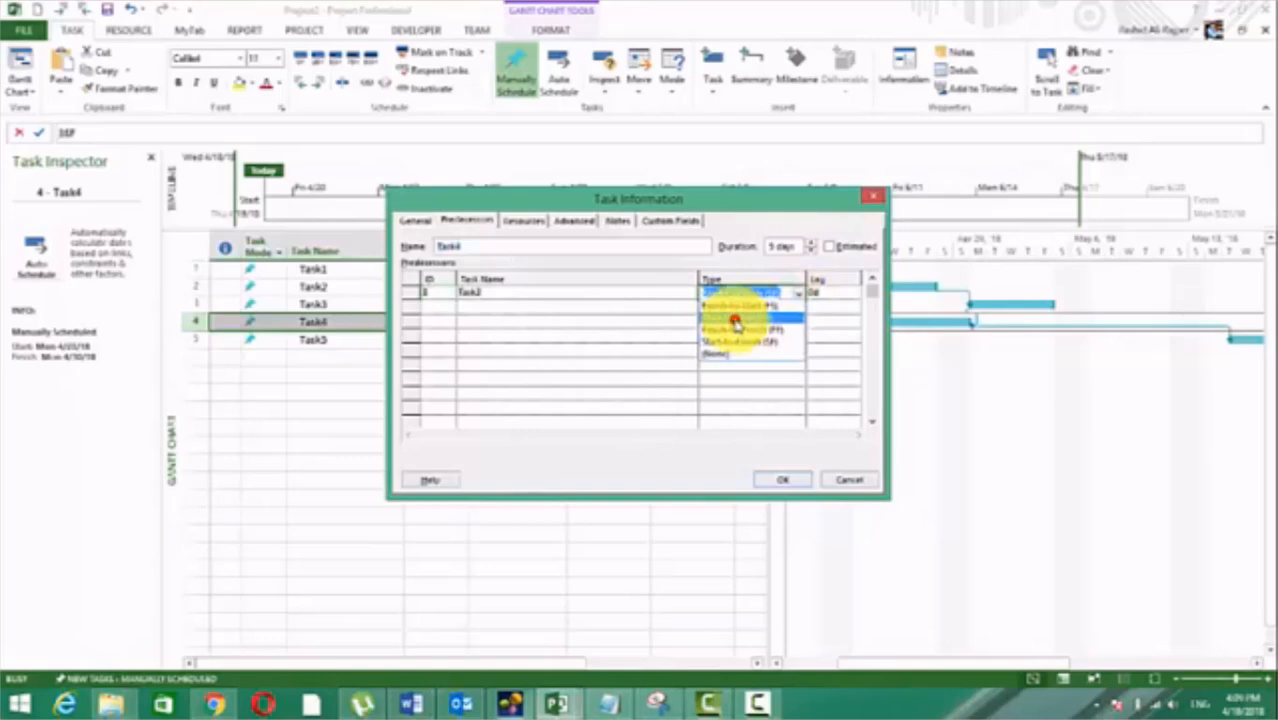
left_click(736, 319)
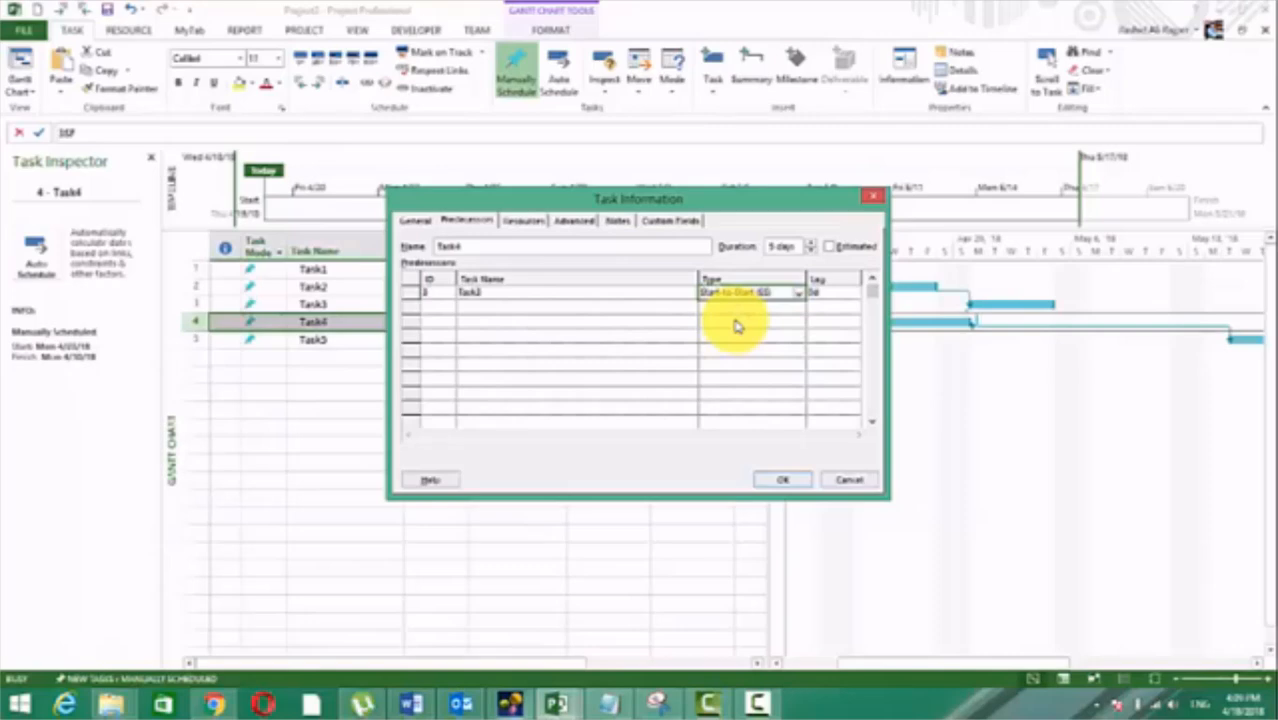
left_click(780, 476)
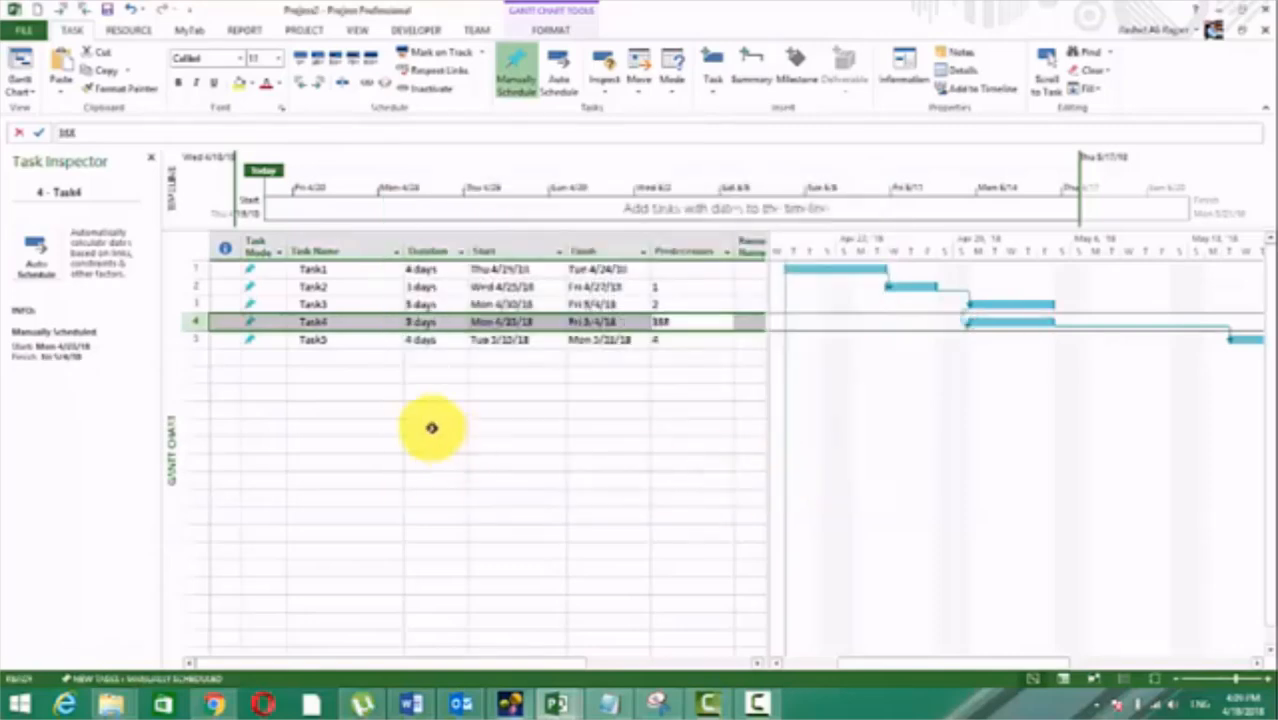
left_click(493, 460)
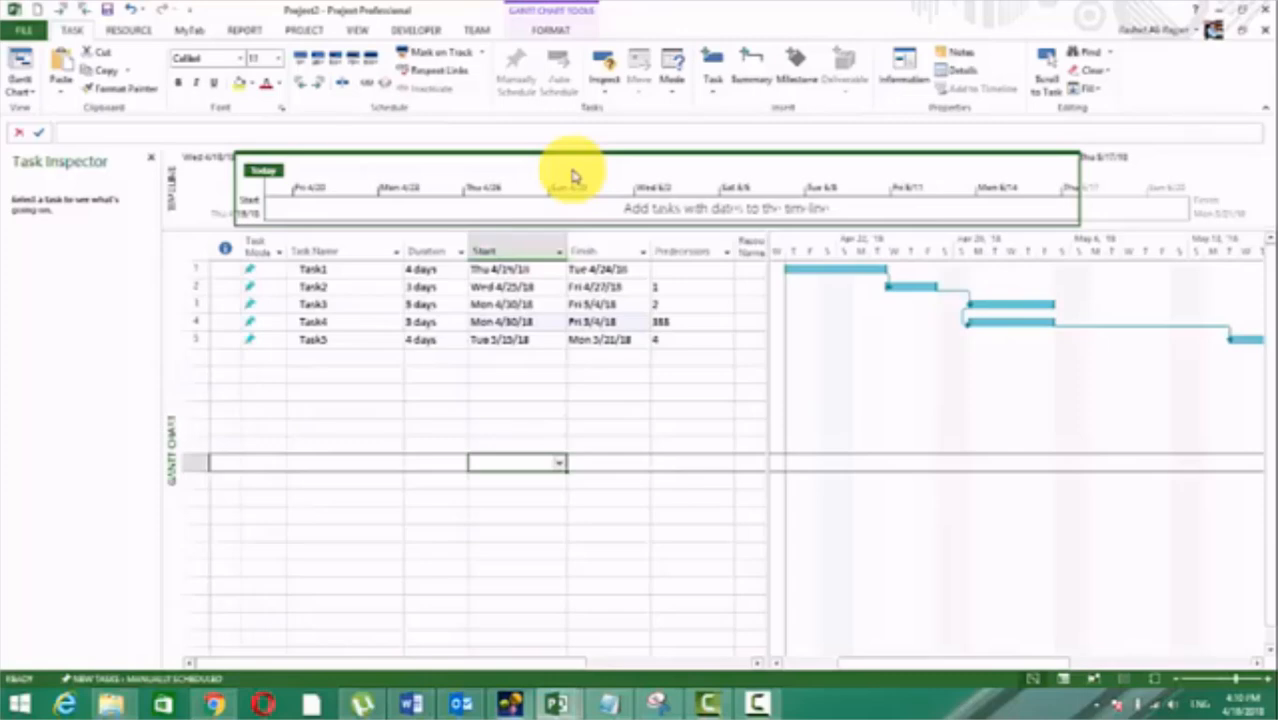
Step: Change the link type between Task4 and its predecessor Task3 to Finish-to-Finish (FF) in Task4's task information
left_click(695, 323)
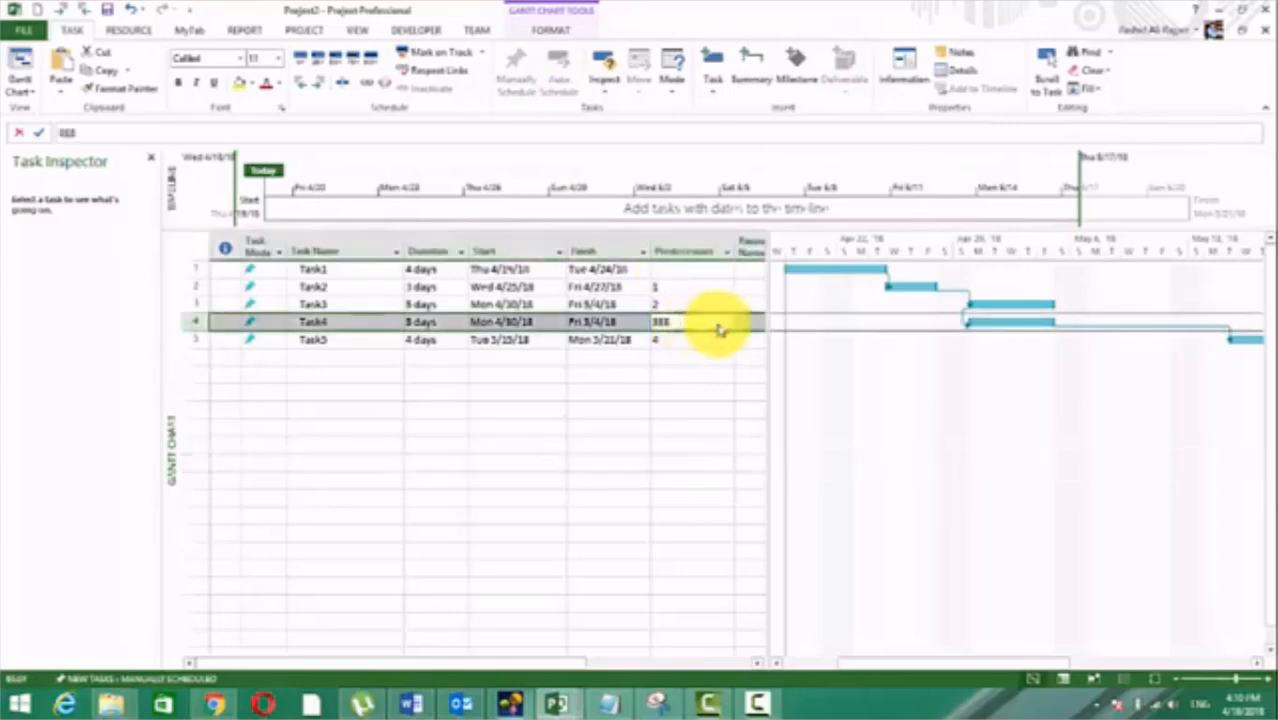
double_click(718, 330)
left_click(775, 294)
left_click(796, 294)
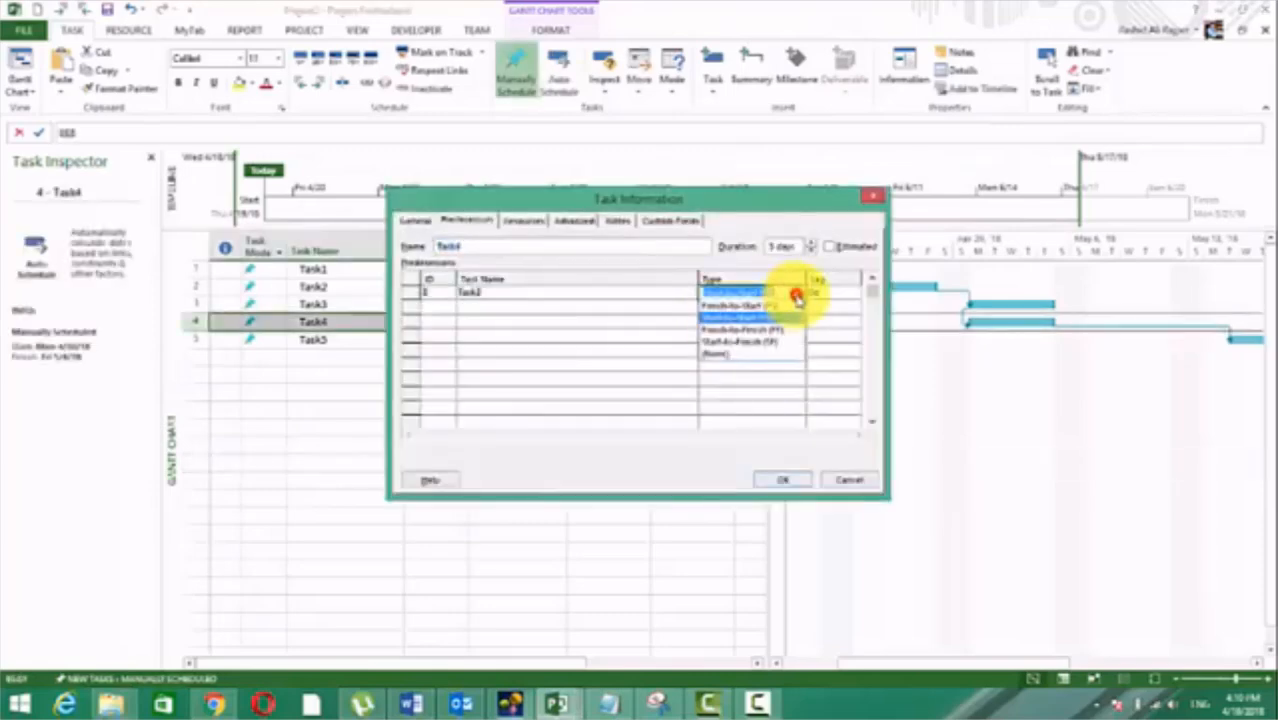
left_click(728, 331)
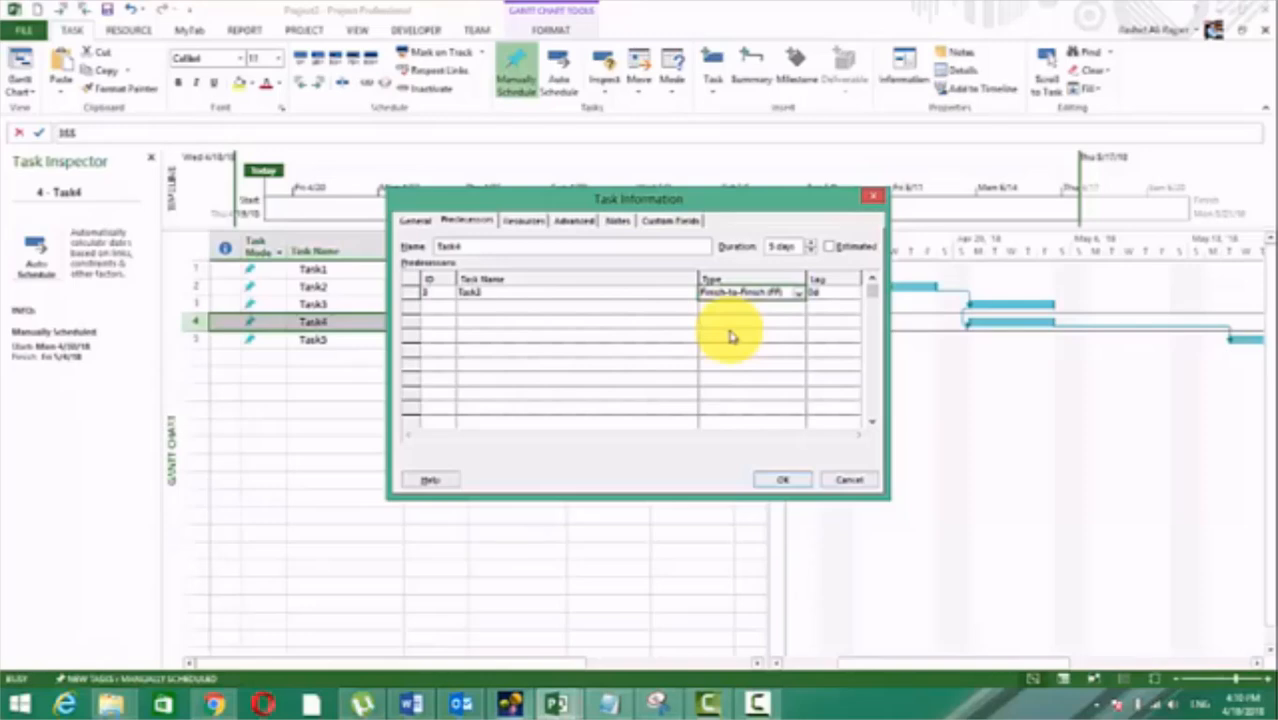
left_click(778, 481)
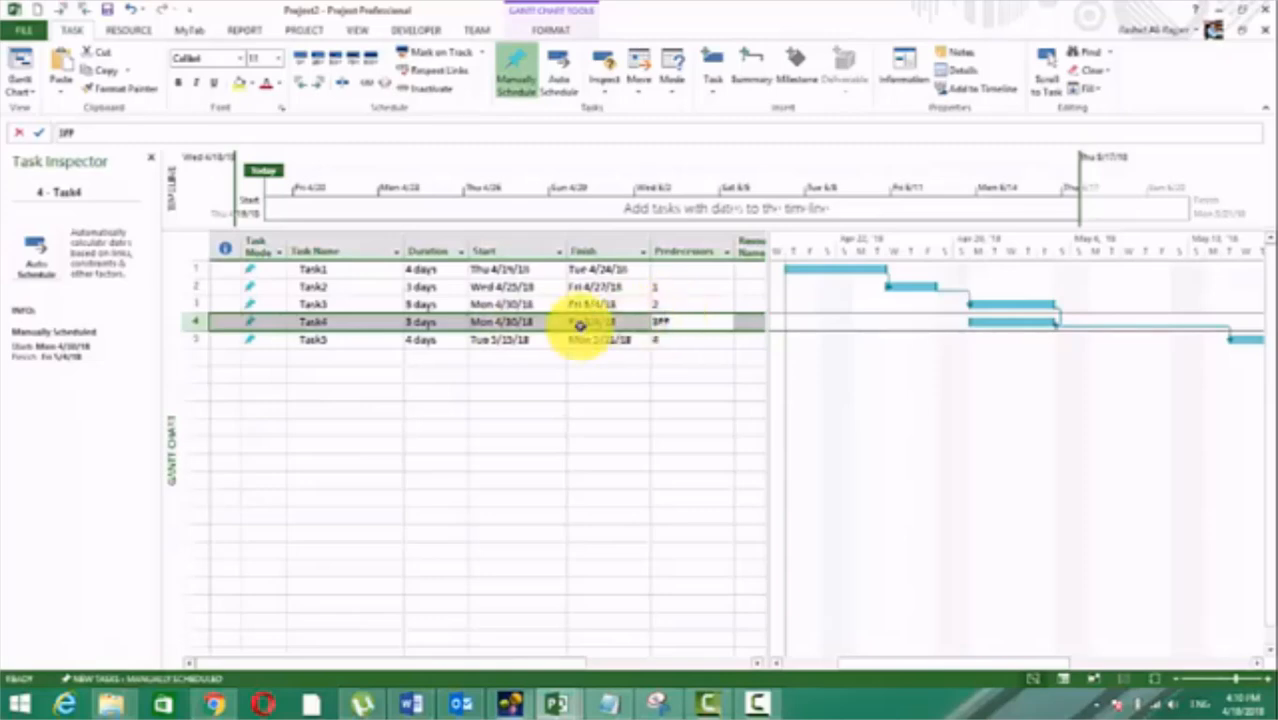
mouse_move(1062, 327)
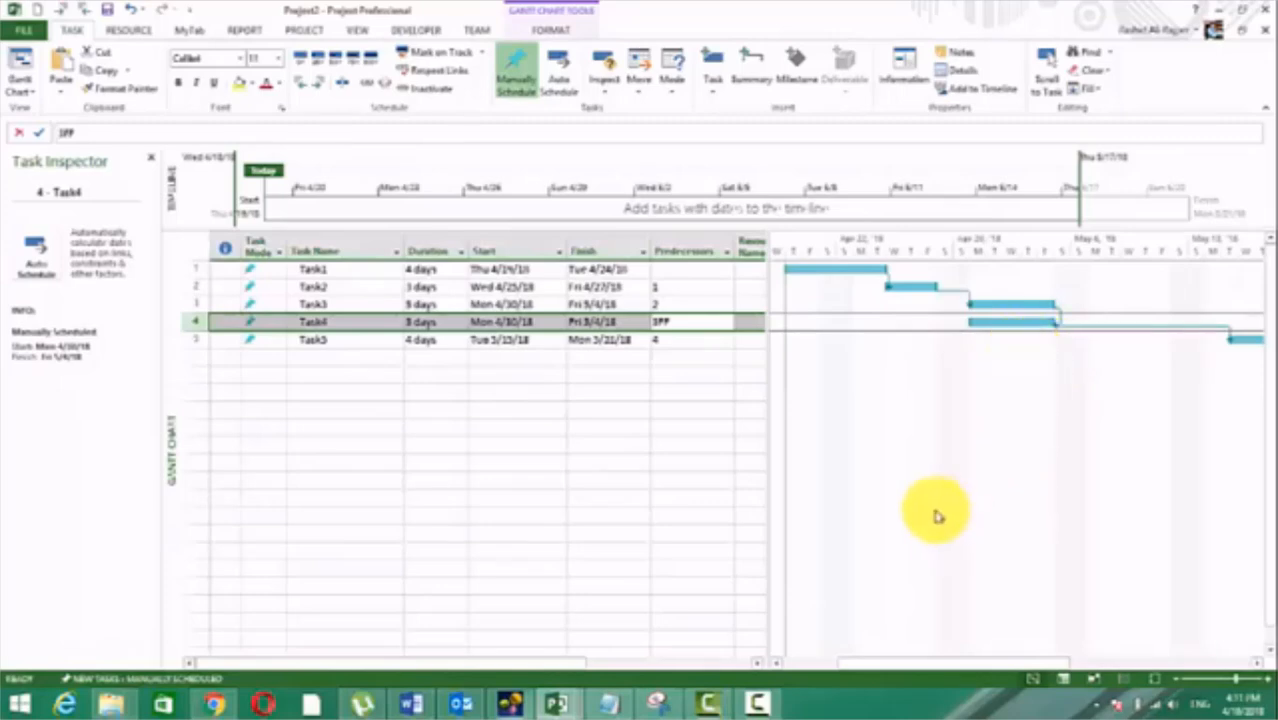
Step: Switch to the Word session notes, review the dependency-type sections around Start-to-Finish and Start-to-Start, and return to the project plan
left_click(412, 705)
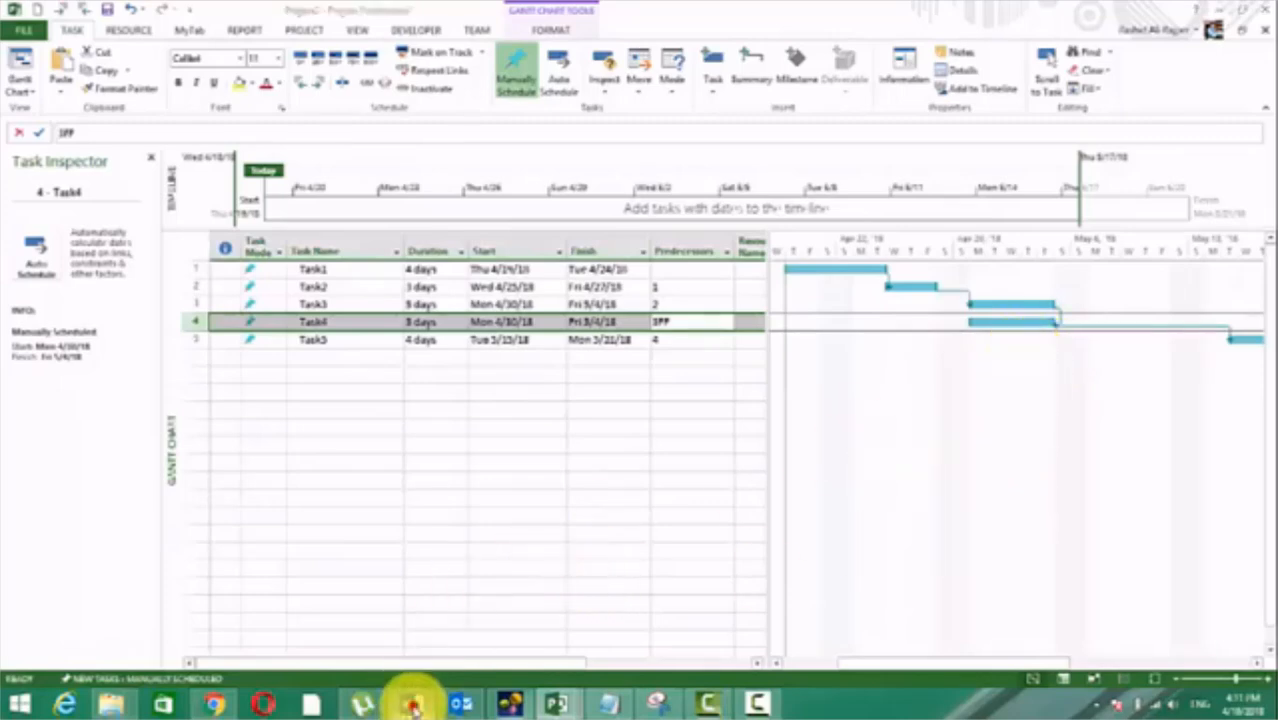
scroll(405, 434, "up", 5)
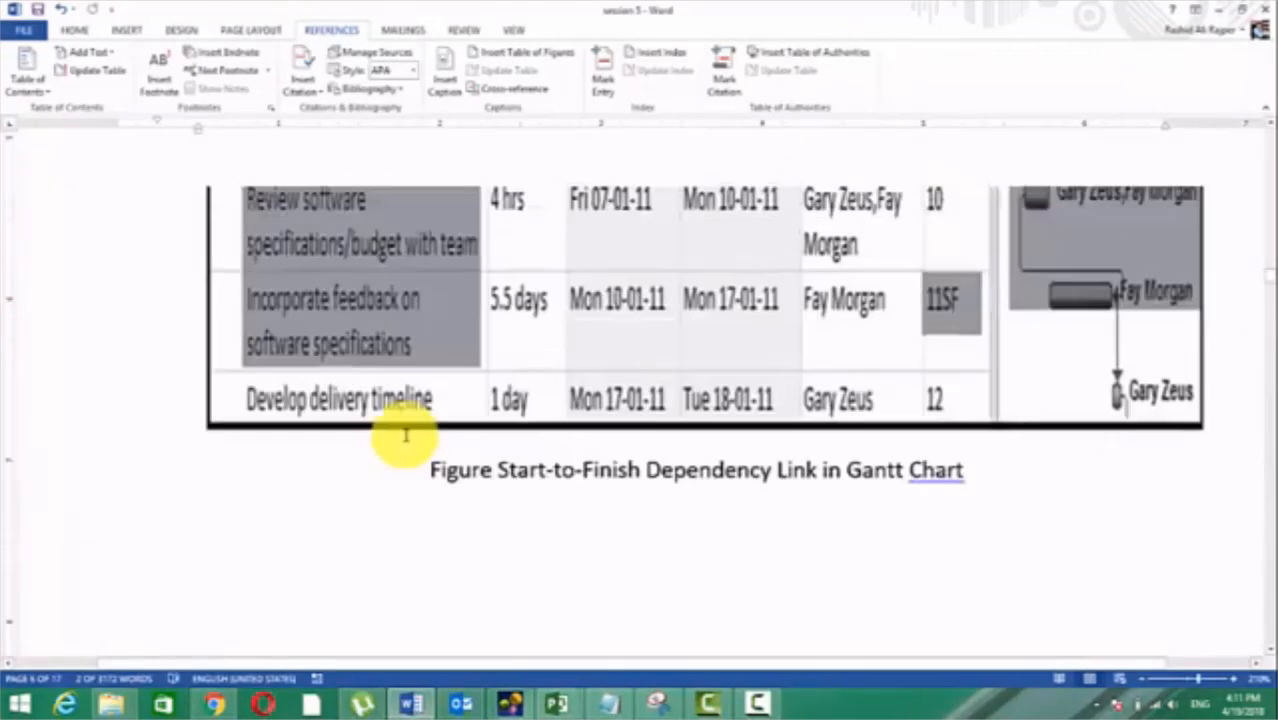
scroll(405, 434, "up", 3)
scroll(407, 433, "down", 8)
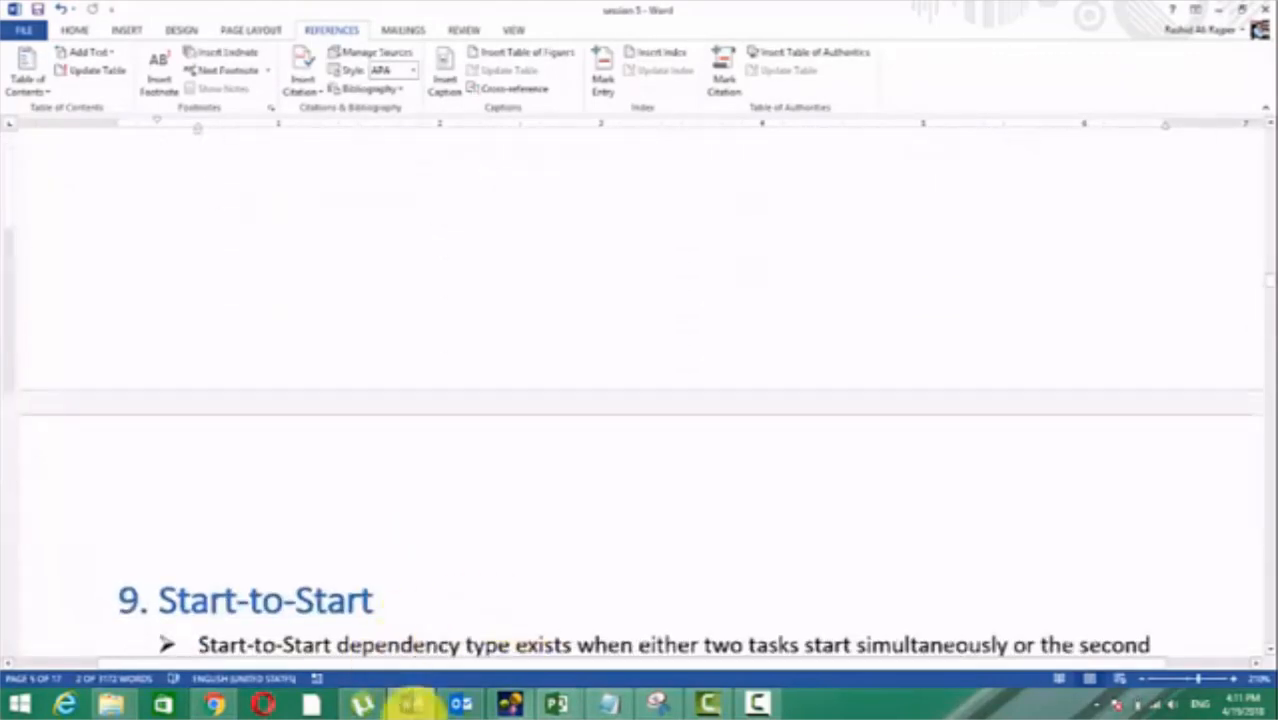
left_click(412, 705)
left_click(517, 445)
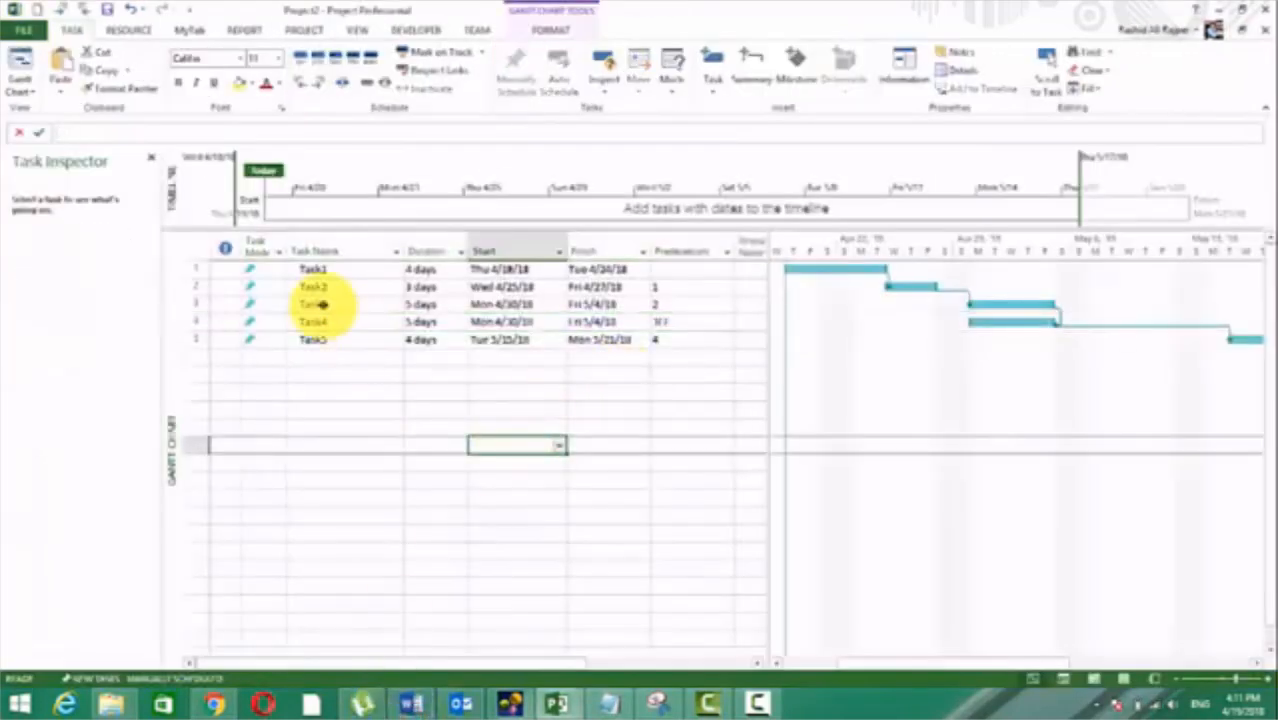
Step: Set Task4's duration to 3 days and reschedule it against its predecessor Task3 with Respect Links
left_click_drag(318, 304, 667, 339)
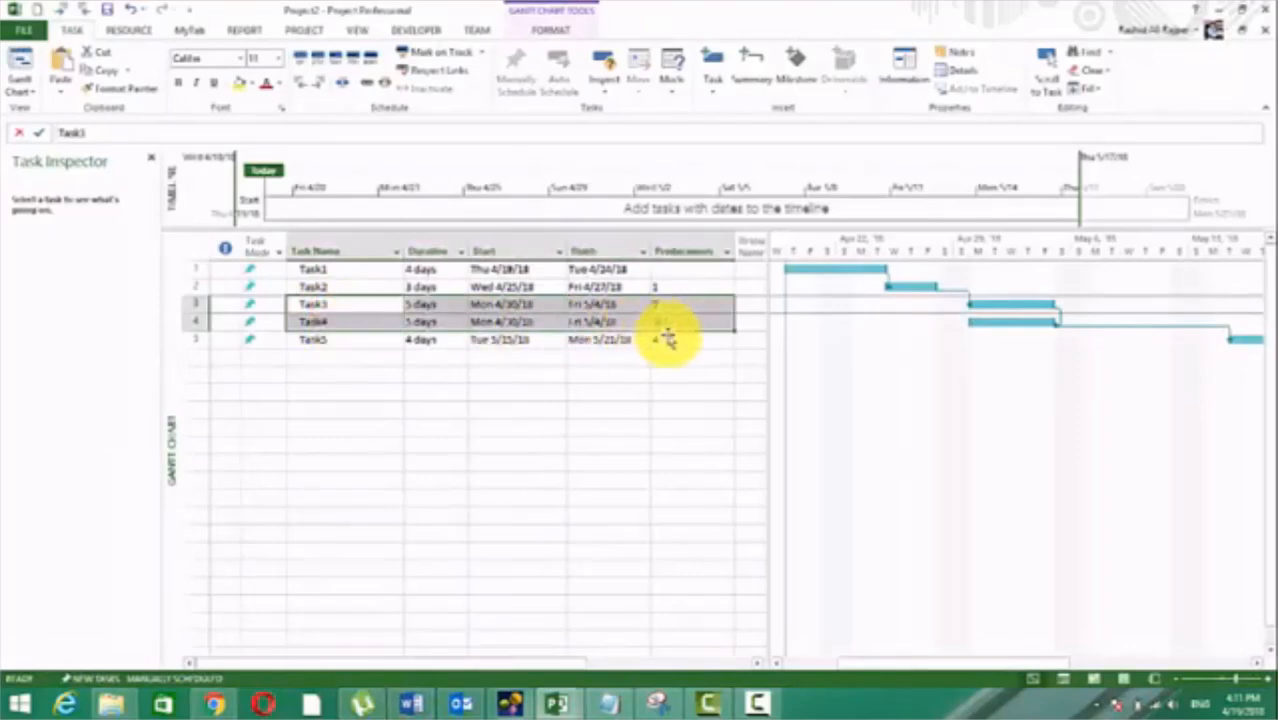
left_click(491, 479)
left_click(447, 321)
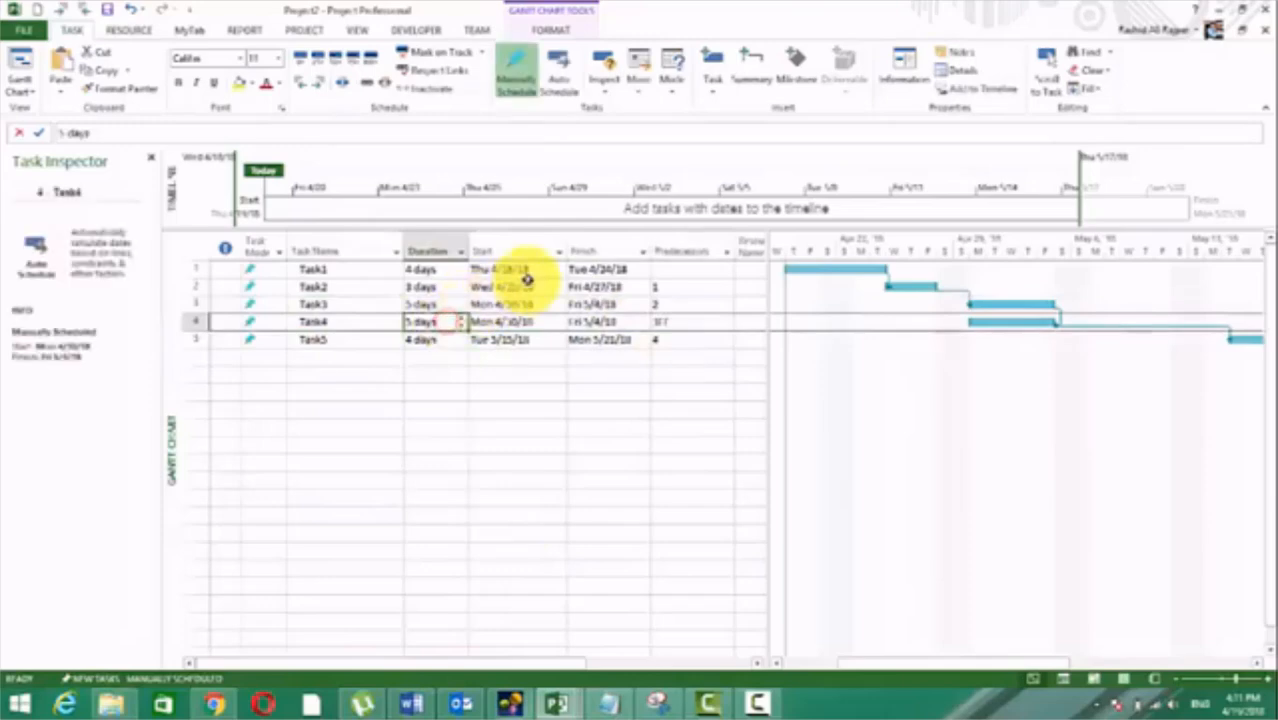
type("3")
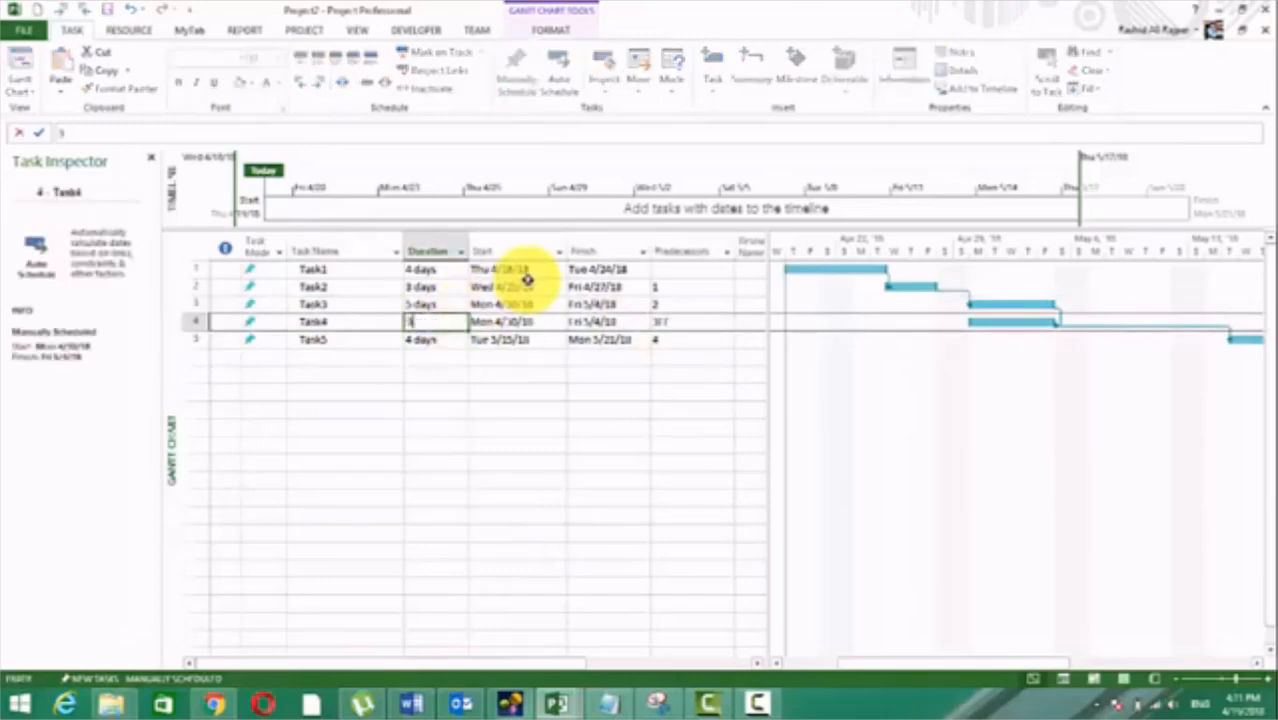
key("Return")
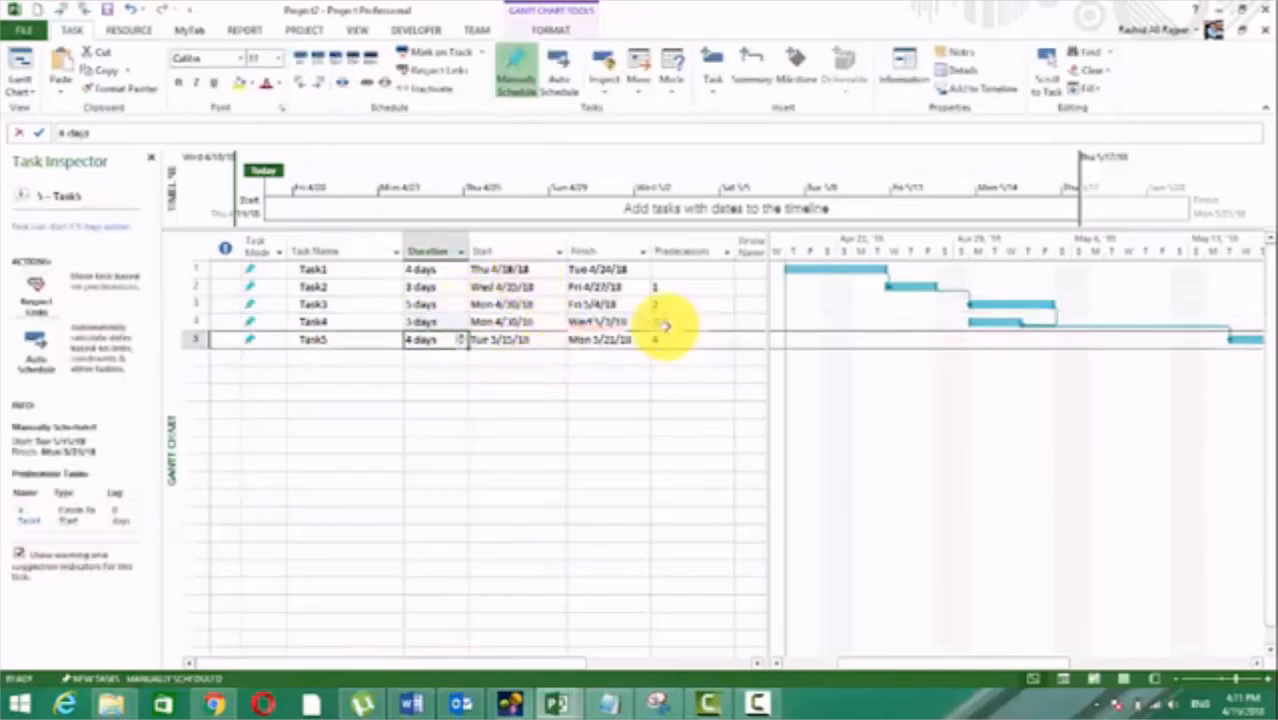
left_click(605, 323)
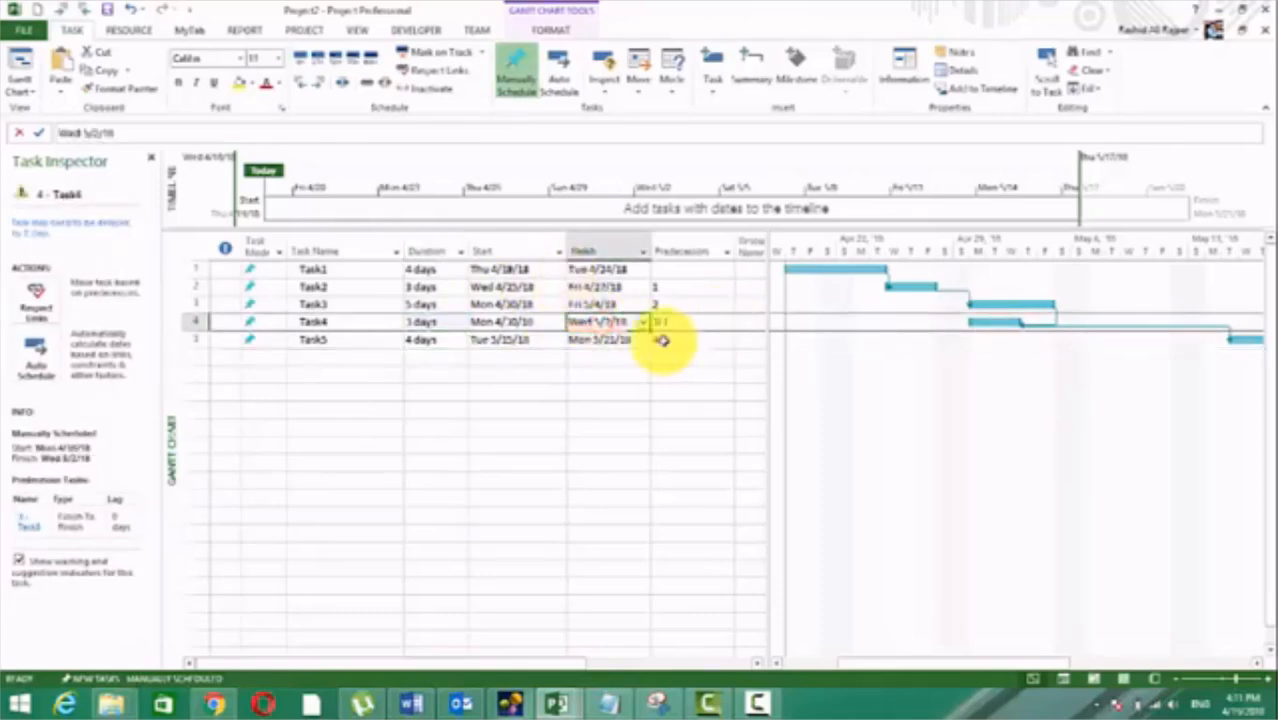
left_click(430, 321)
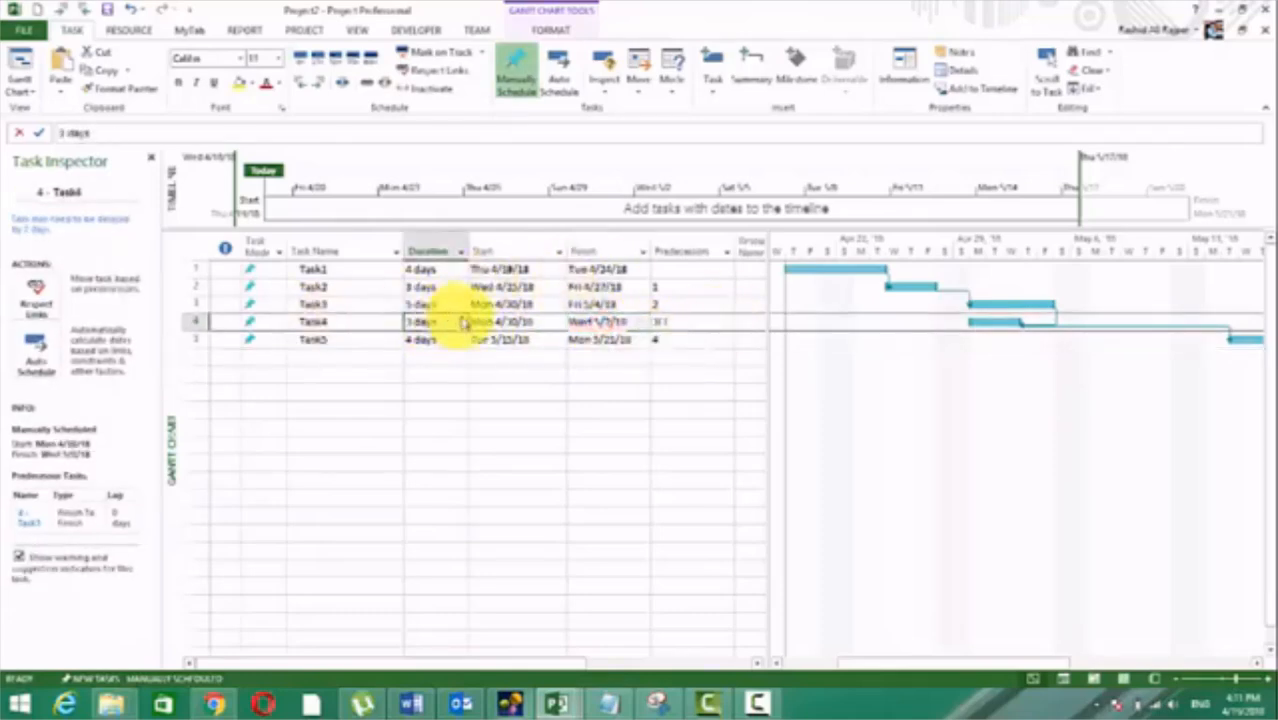
left_click(35, 300)
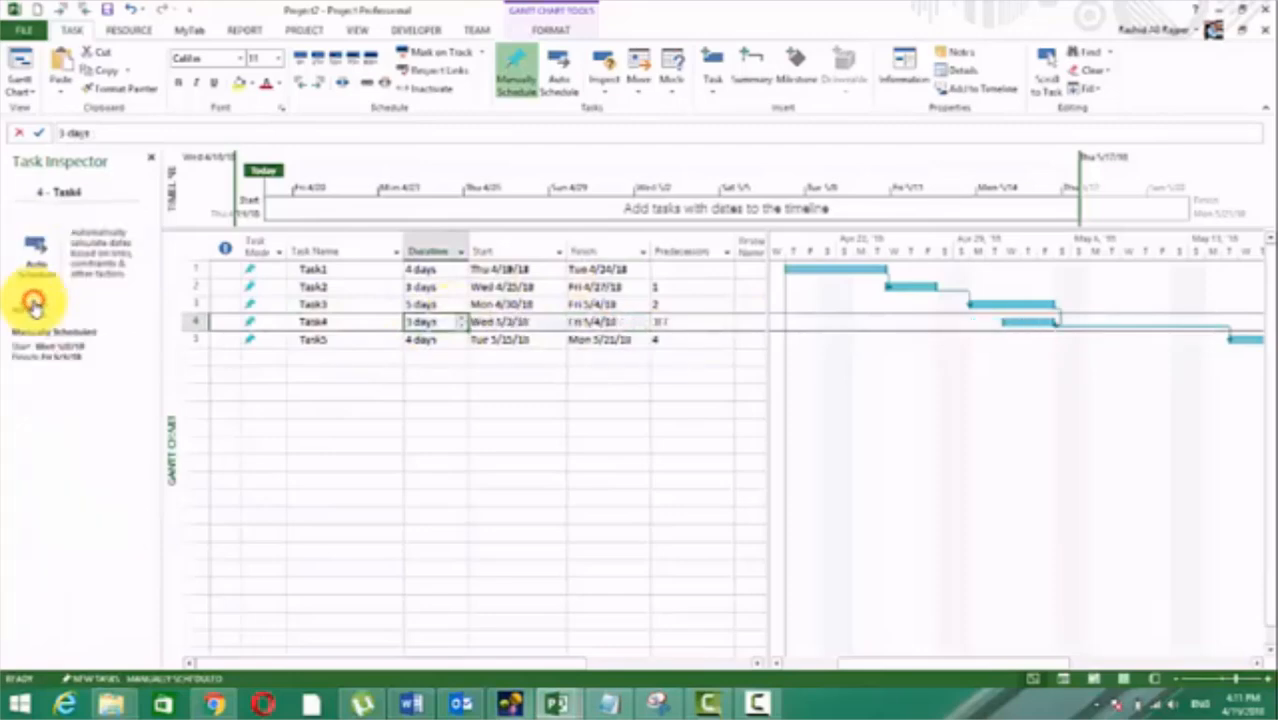
left_click(442, 408)
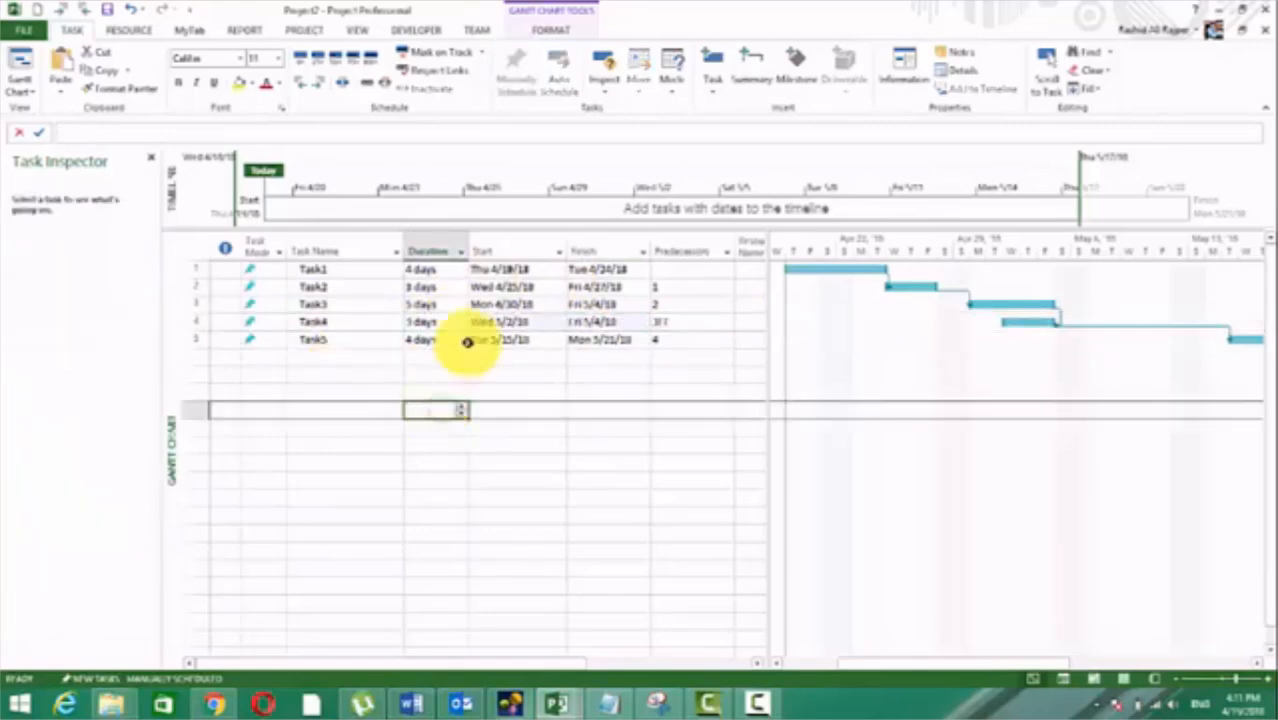
Step: Set Task4's duration to 2 days and reschedule the task with Respect Links
left_click(436, 322)
type("2")
left_click(496, 397)
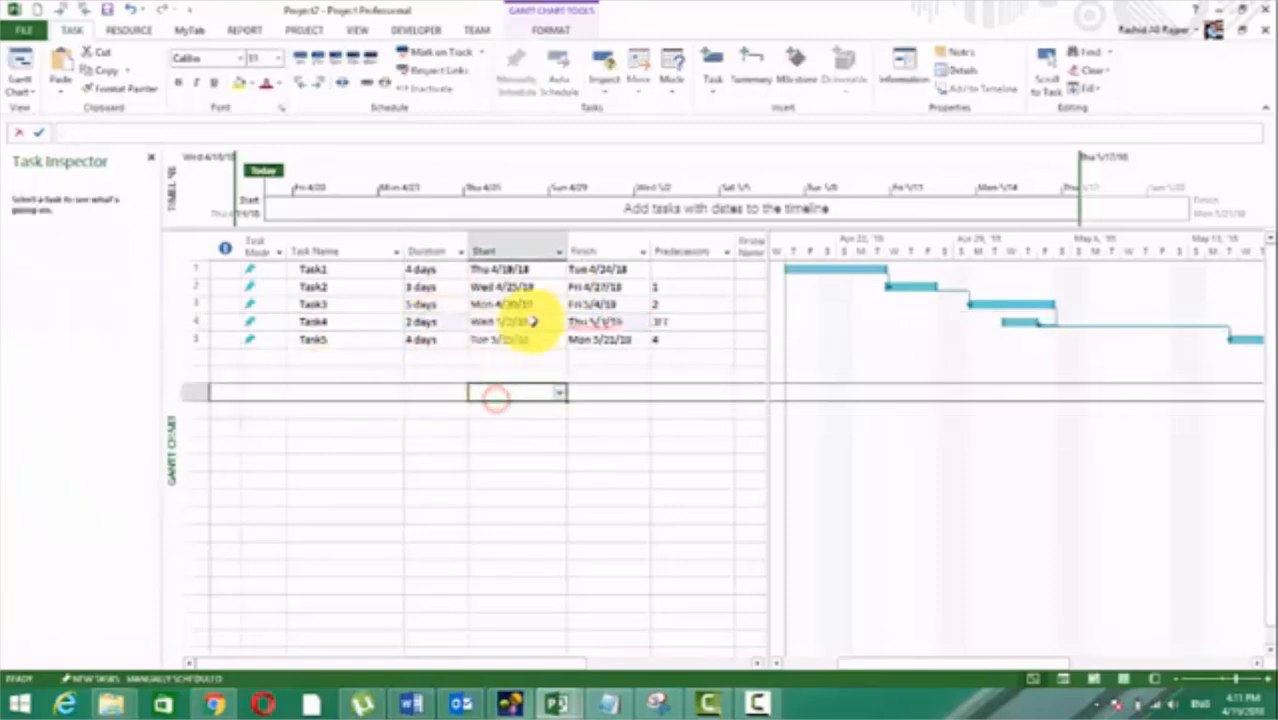
left_click(422, 321)
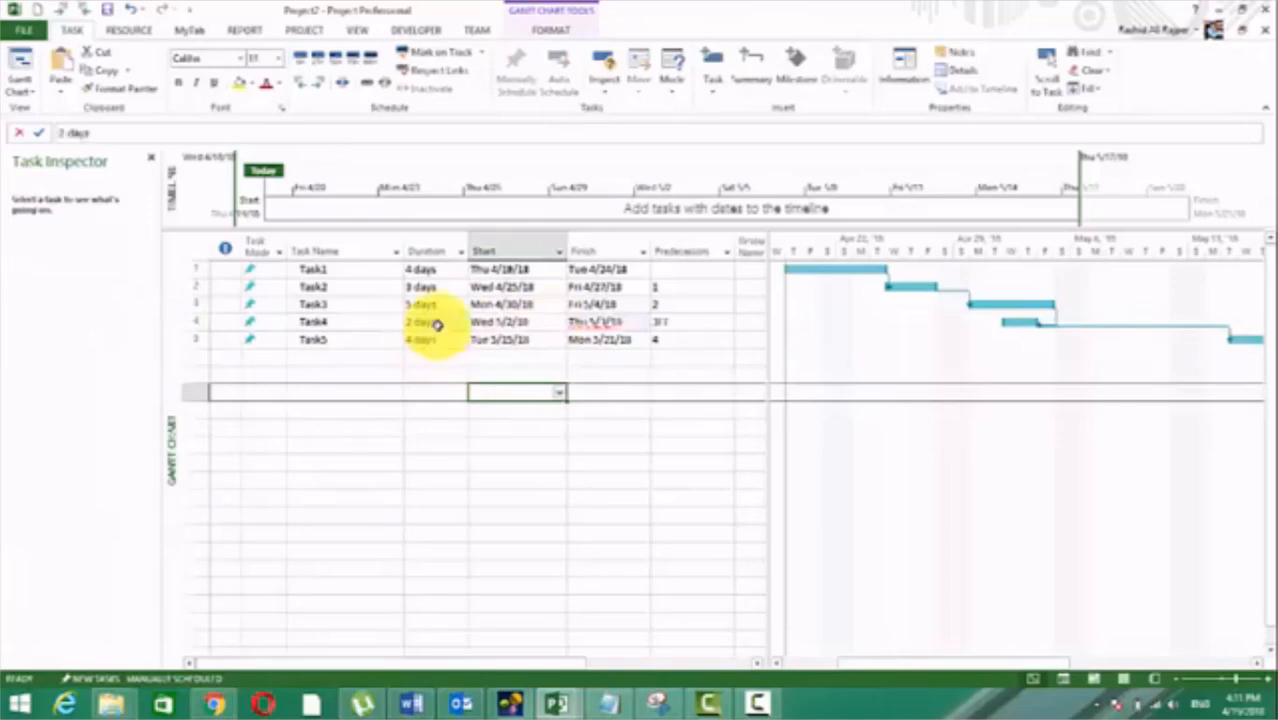
left_click(445, 75)
left_click(561, 465)
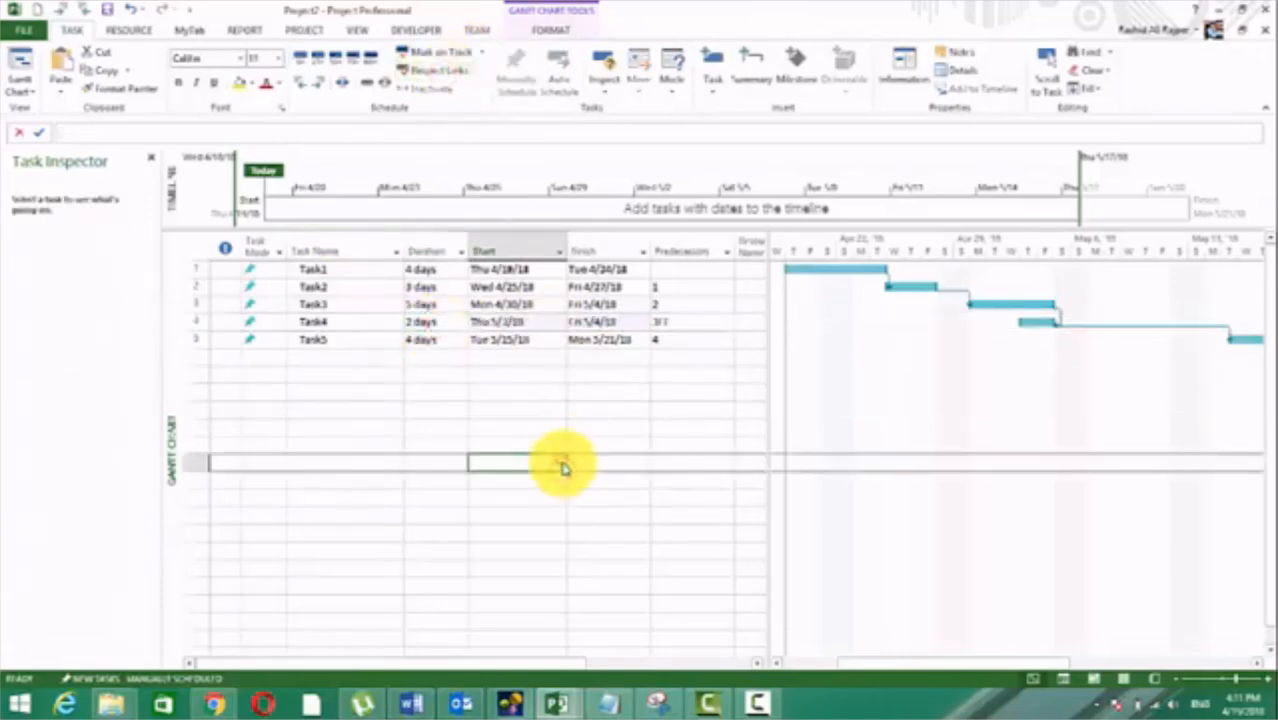
Step: Switch Task4's task mode to Auto Scheduled and set its duration to 10 days
left_click(263, 320)
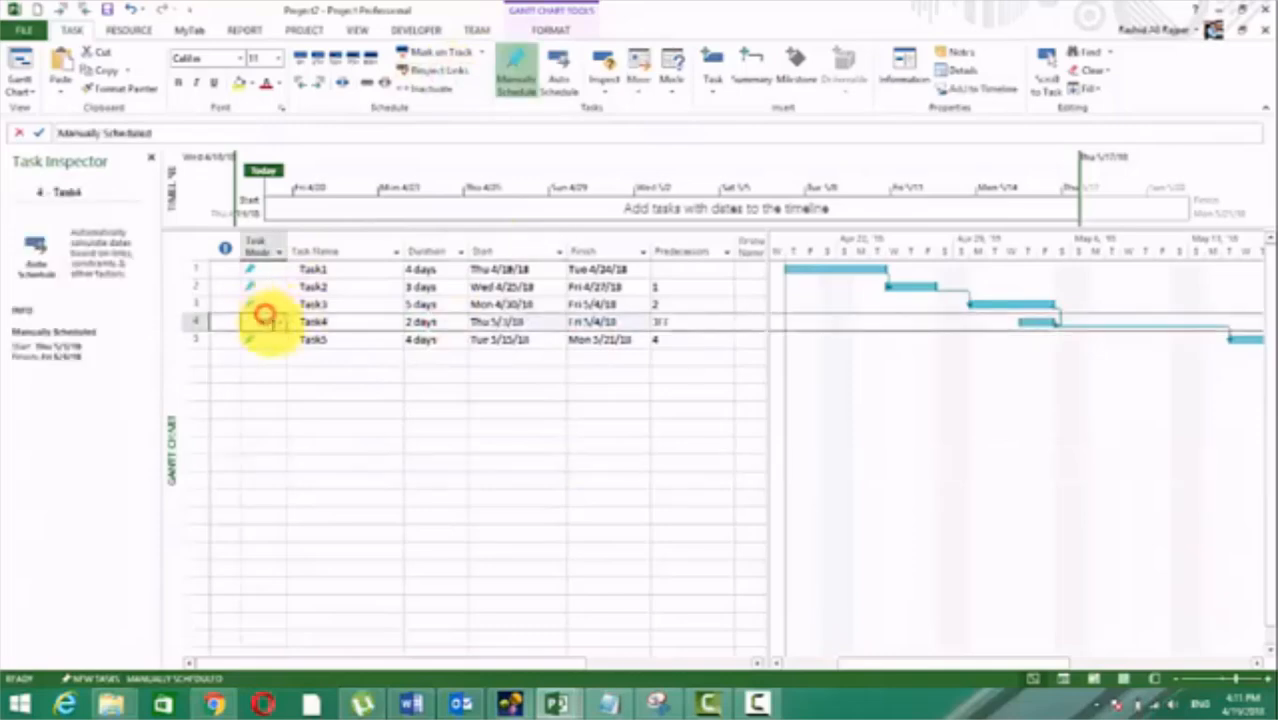
left_click(308, 348)
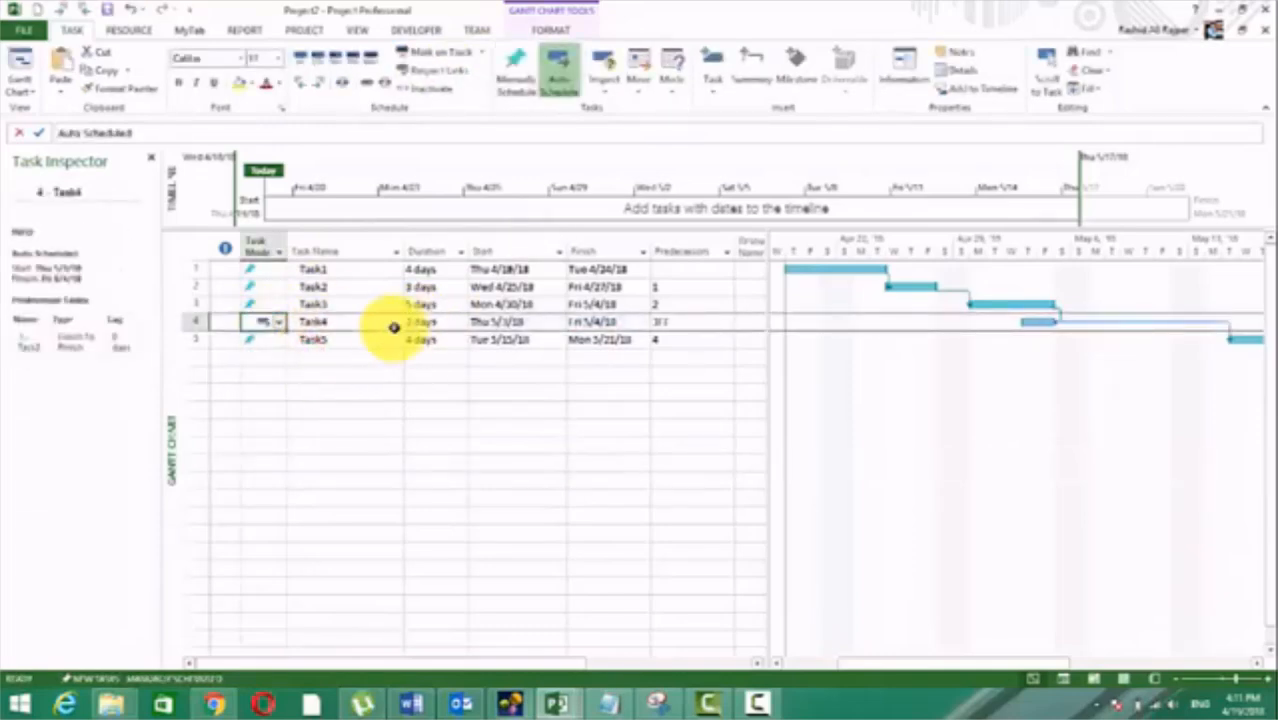
left_click(440, 320)
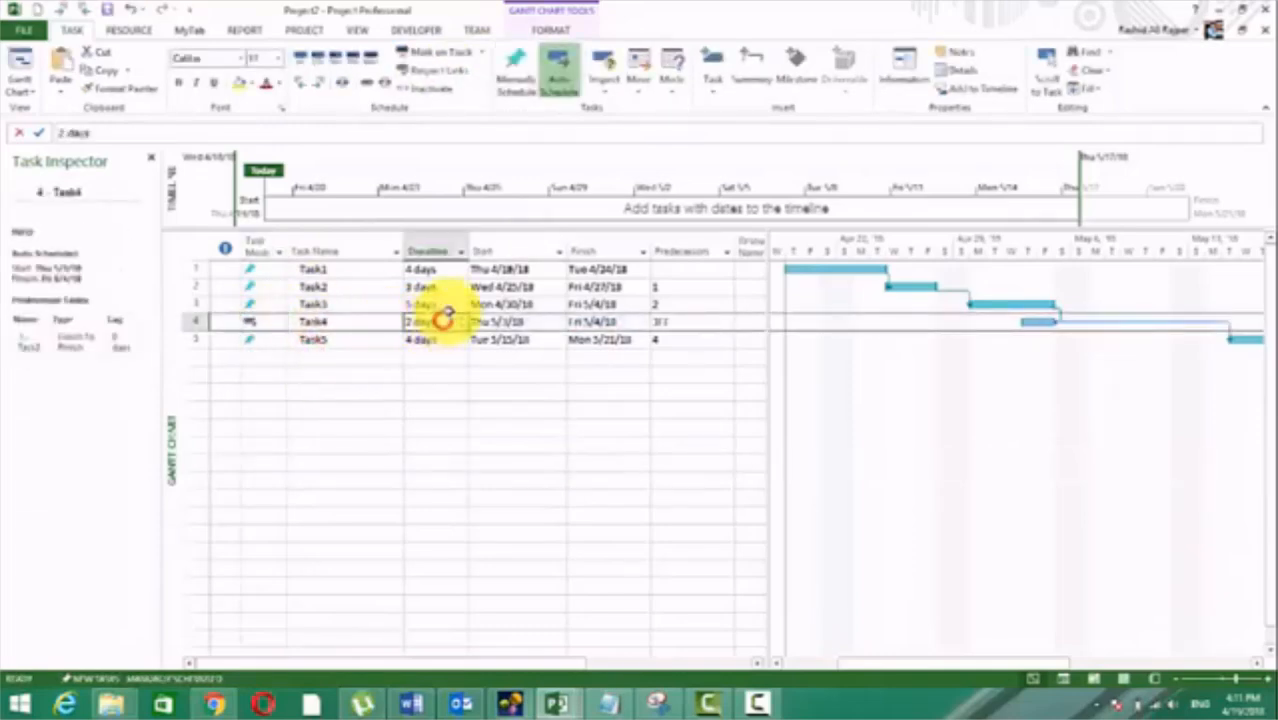
type("10")
key("Return")
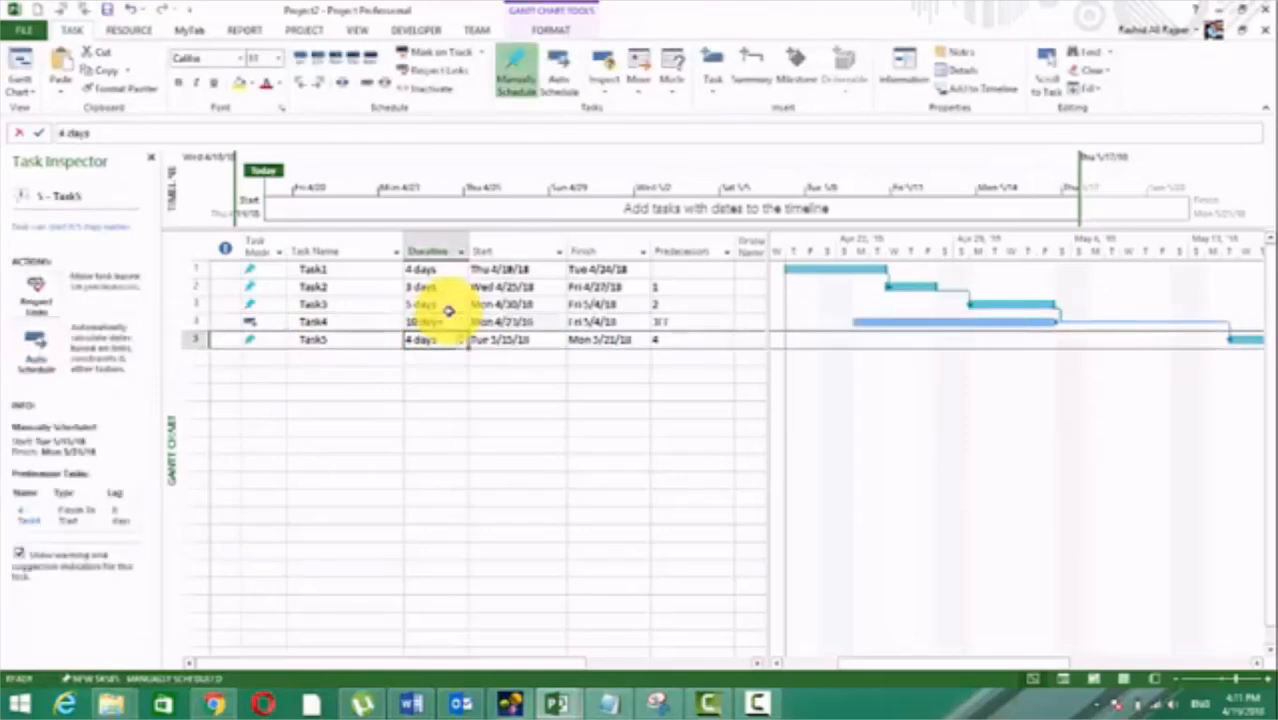
left_click(580, 444)
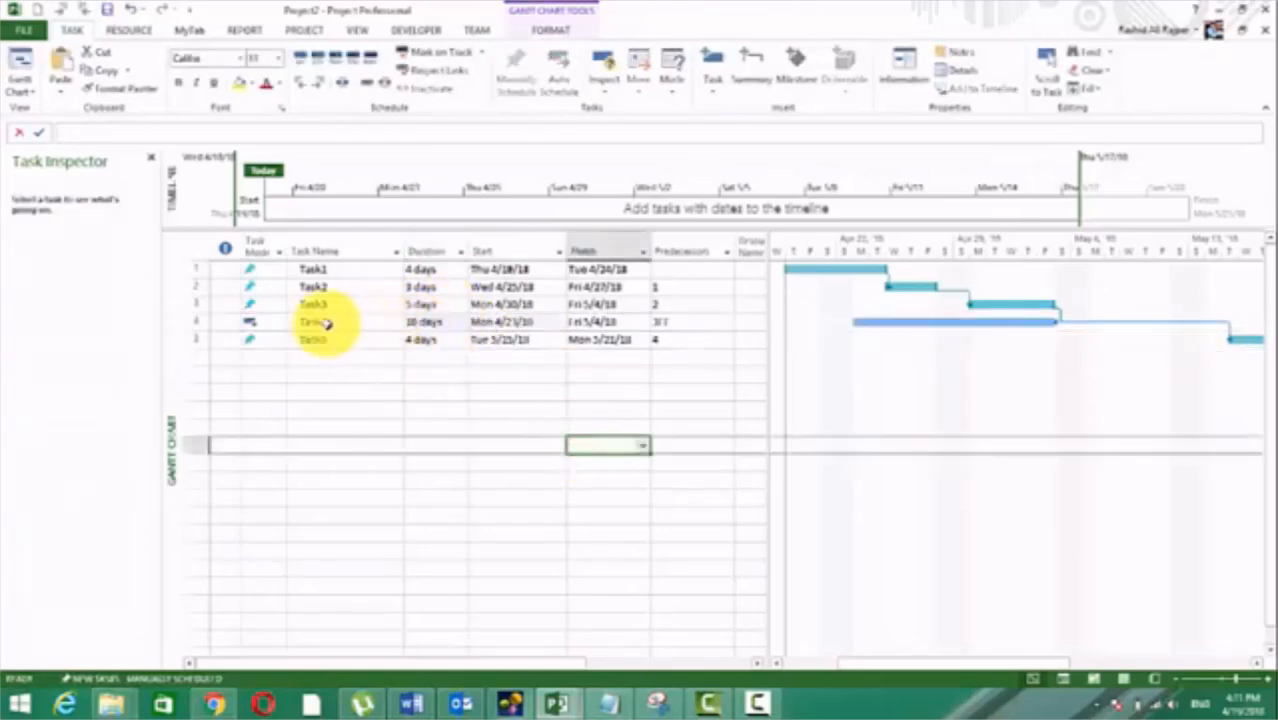
Step: Set the auto-scheduled Task4's duration to 3 days
left_click(624, 322)
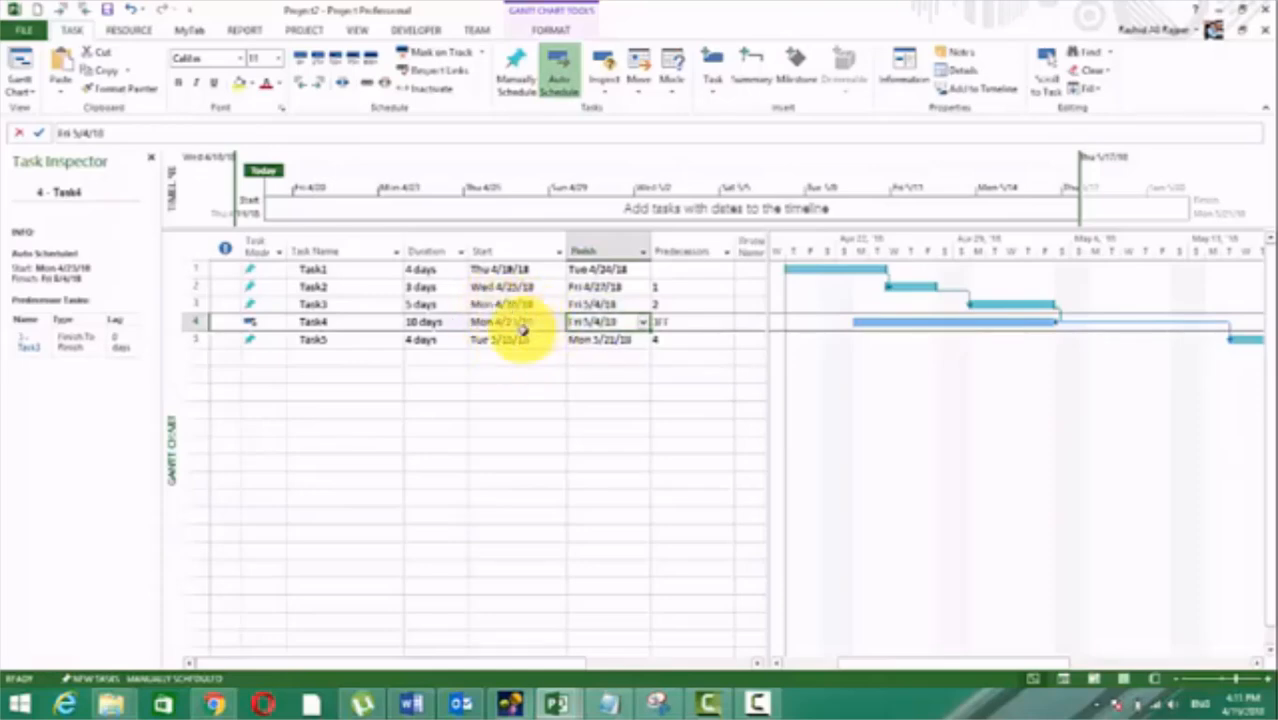
left_click(440, 321)
type("3")
key("Return")
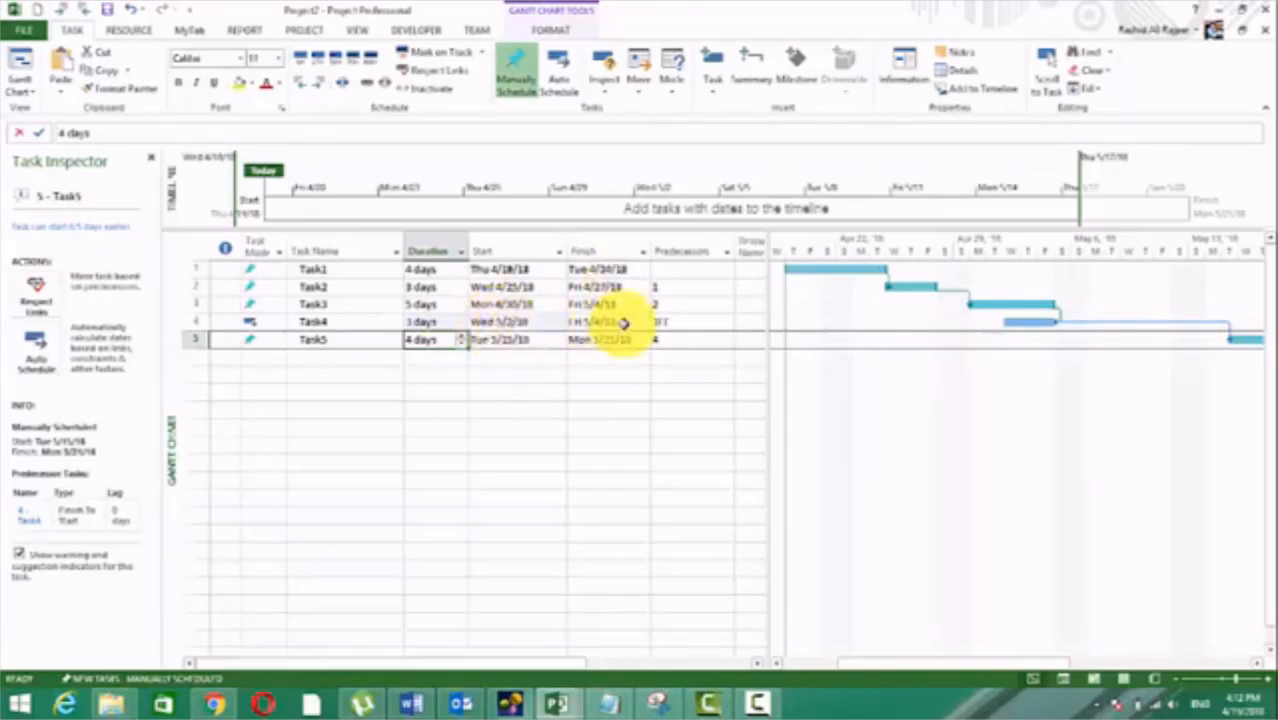
Step: Set the auto-scheduled Task4's duration to 5 days
left_click(448, 321)
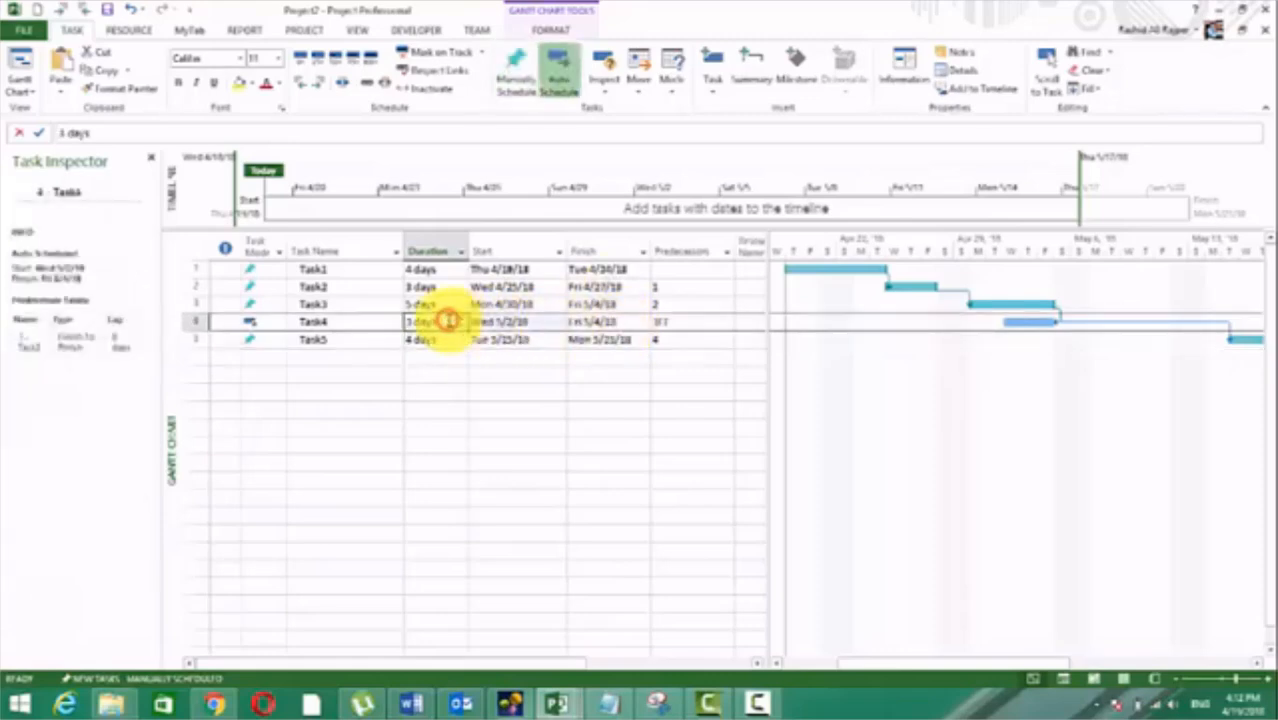
type("5")
key("Return")
Step: Set the auto-scheduled Task4's duration to 20 days
left_click(449, 321)
type("2\\")
key("Return")
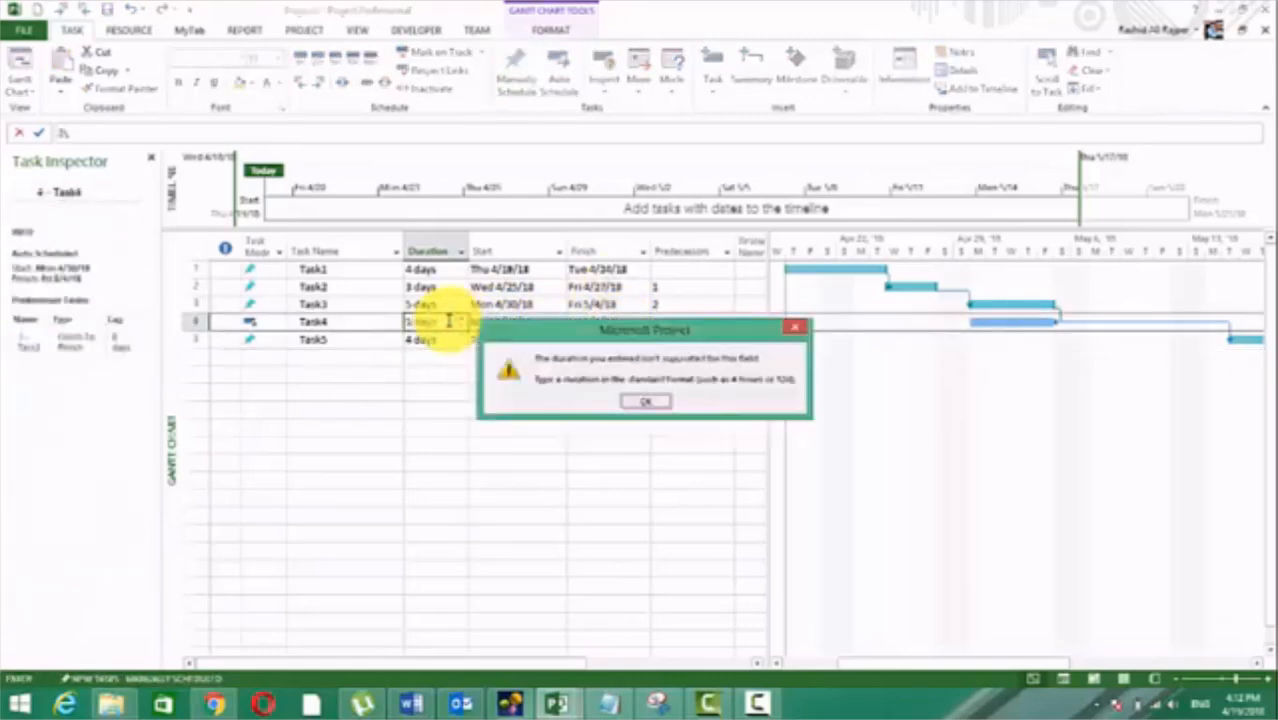
key("Return")
key("BackSpace")
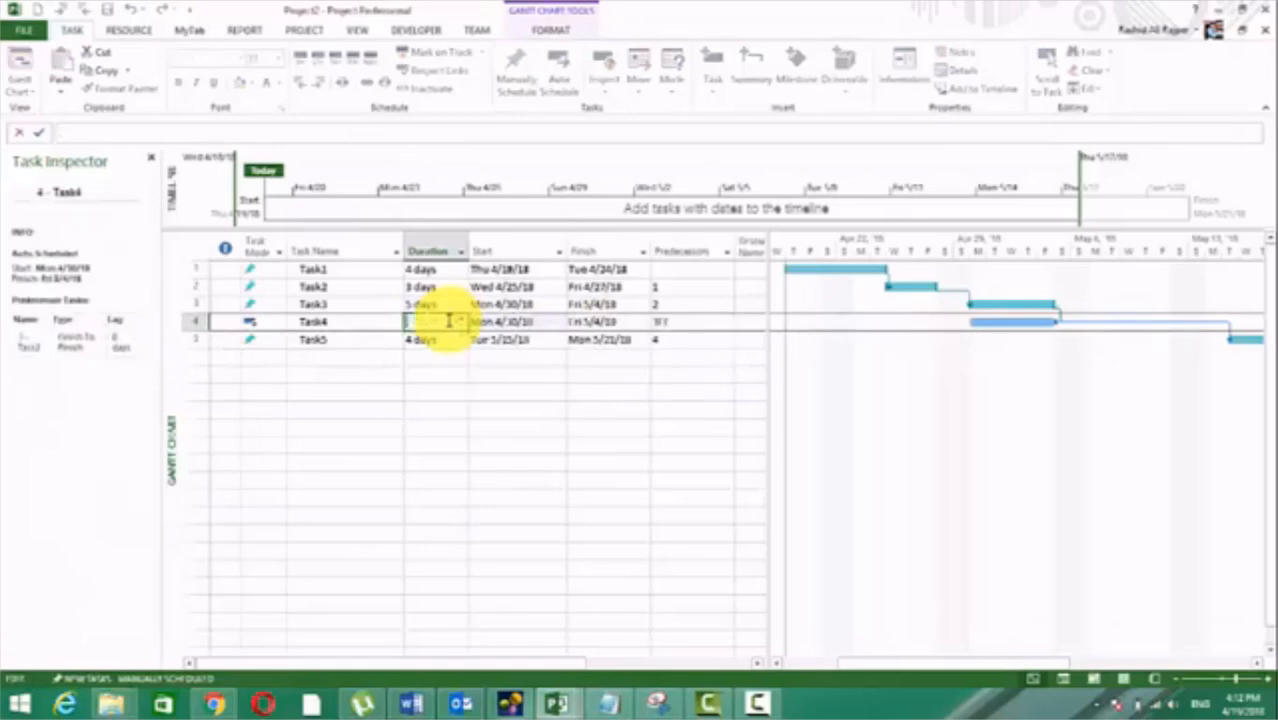
type("20d")
key("Return")
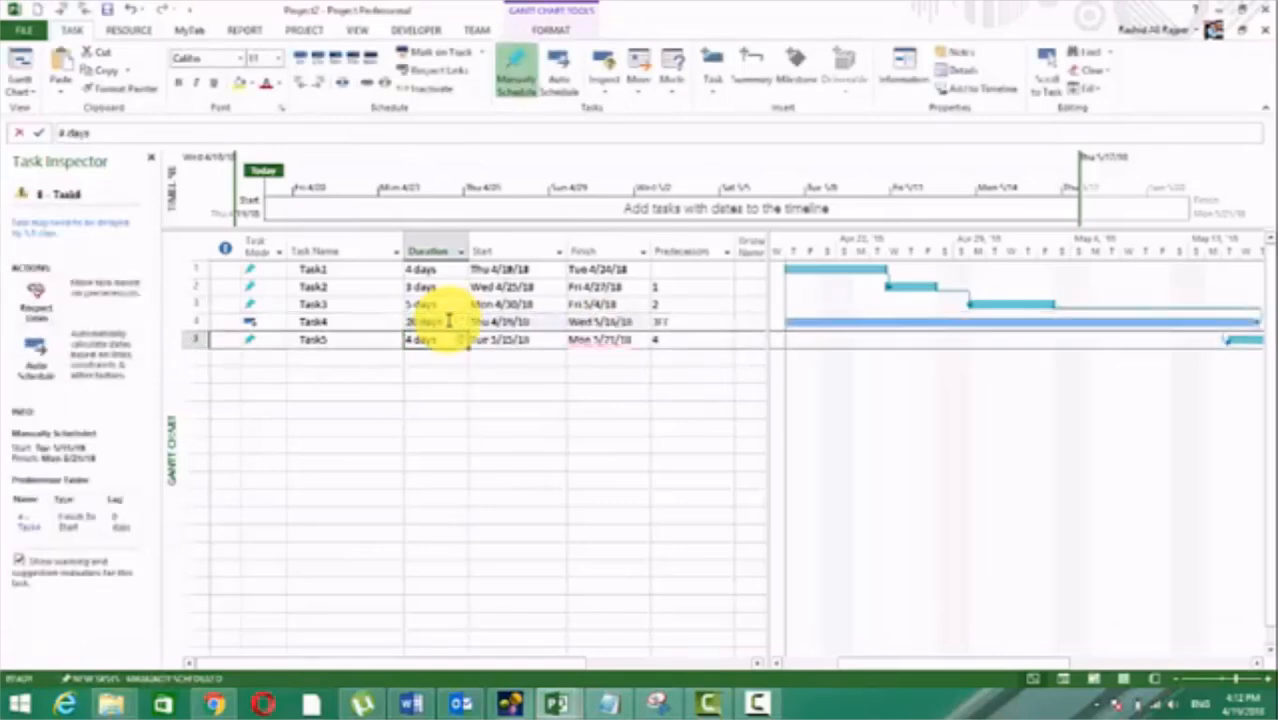
Step: Reschedule Task5 against its predecessor Task4 with Respect Links
left_click(615, 340)
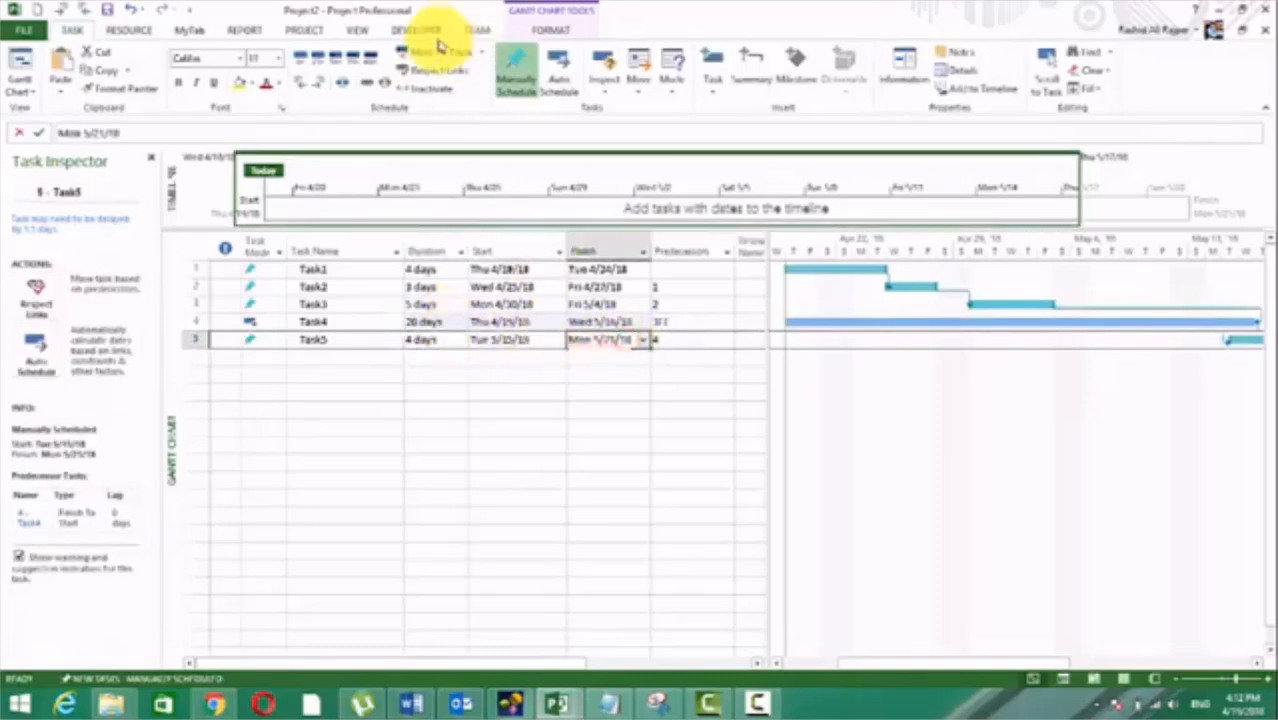
left_click(434, 70)
left_click(565, 427)
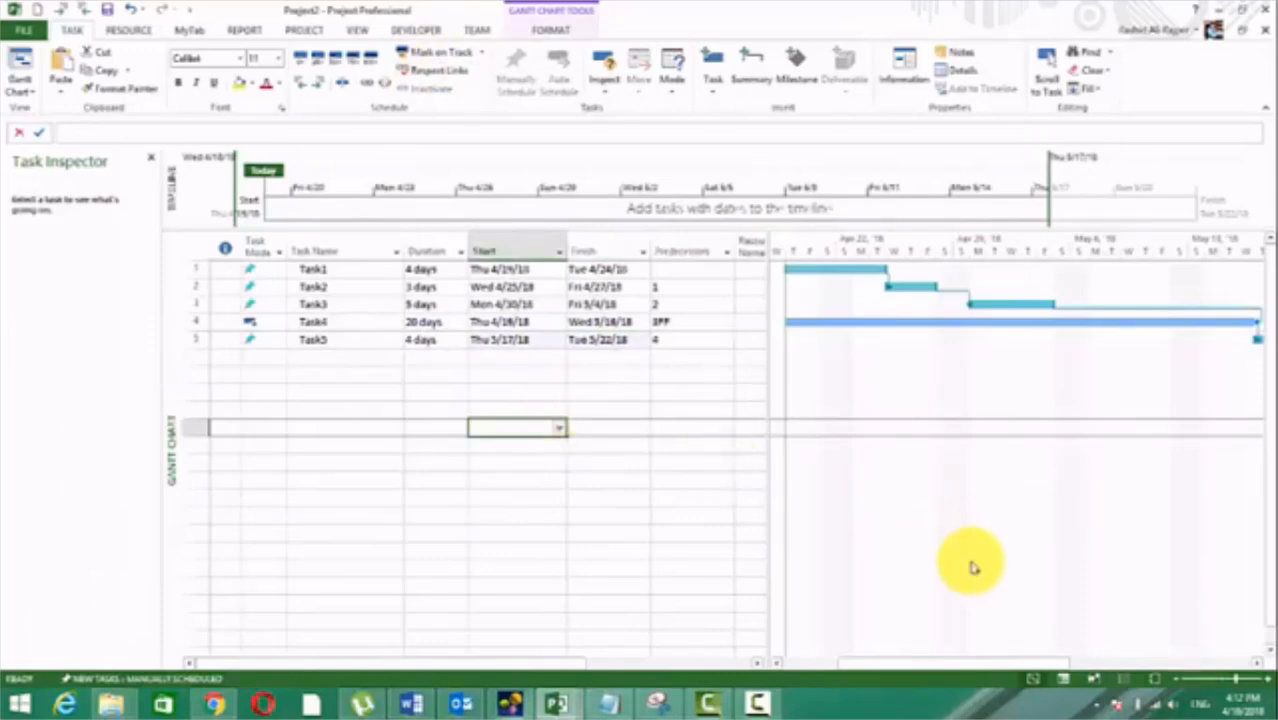
Step: Examine where Task4's bar begins in the Gantt chart compared with Task1, and highlight Task4's row from task mode to predecessors
left_click_drag(862, 668, 795, 670)
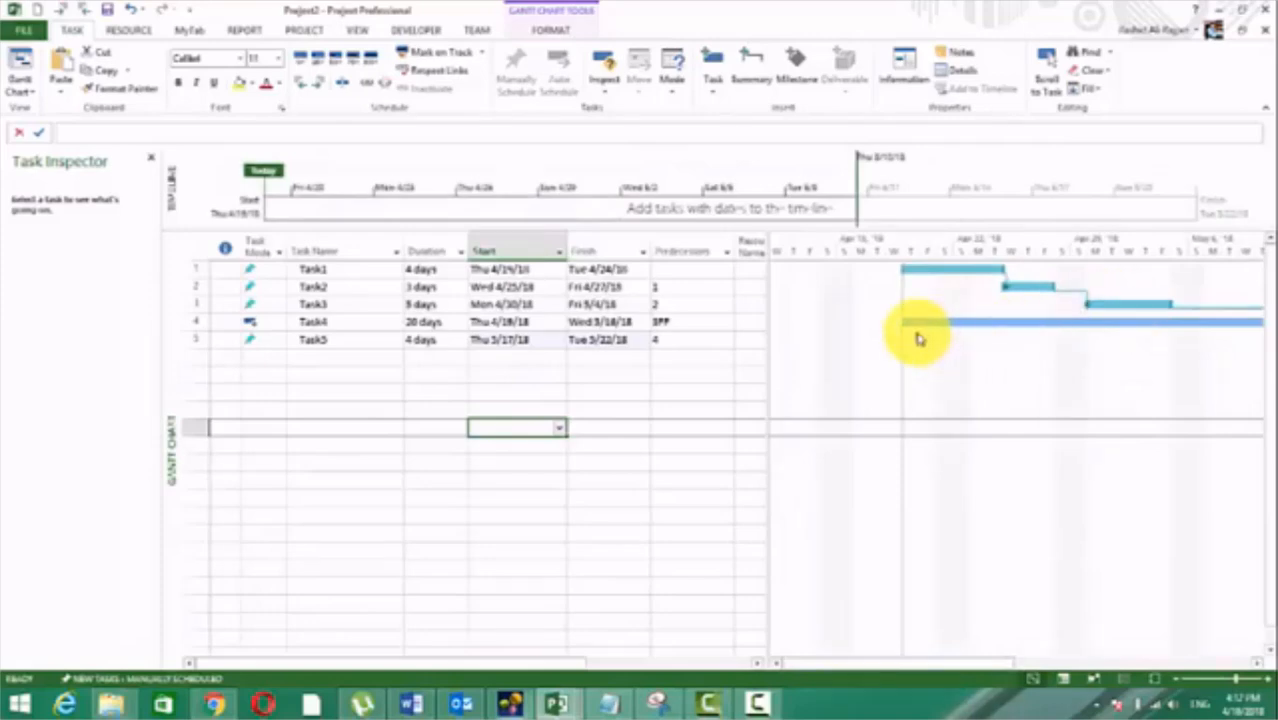
mouse_move(902, 324)
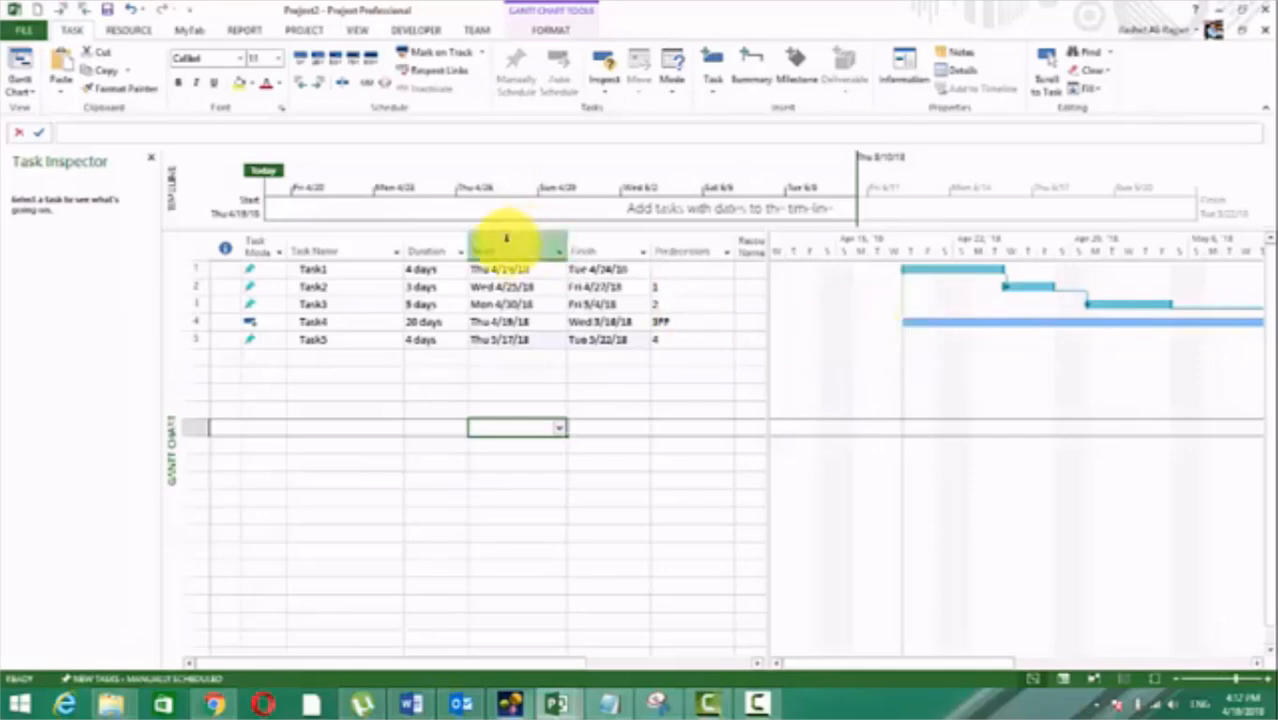
left_click(310, 269)
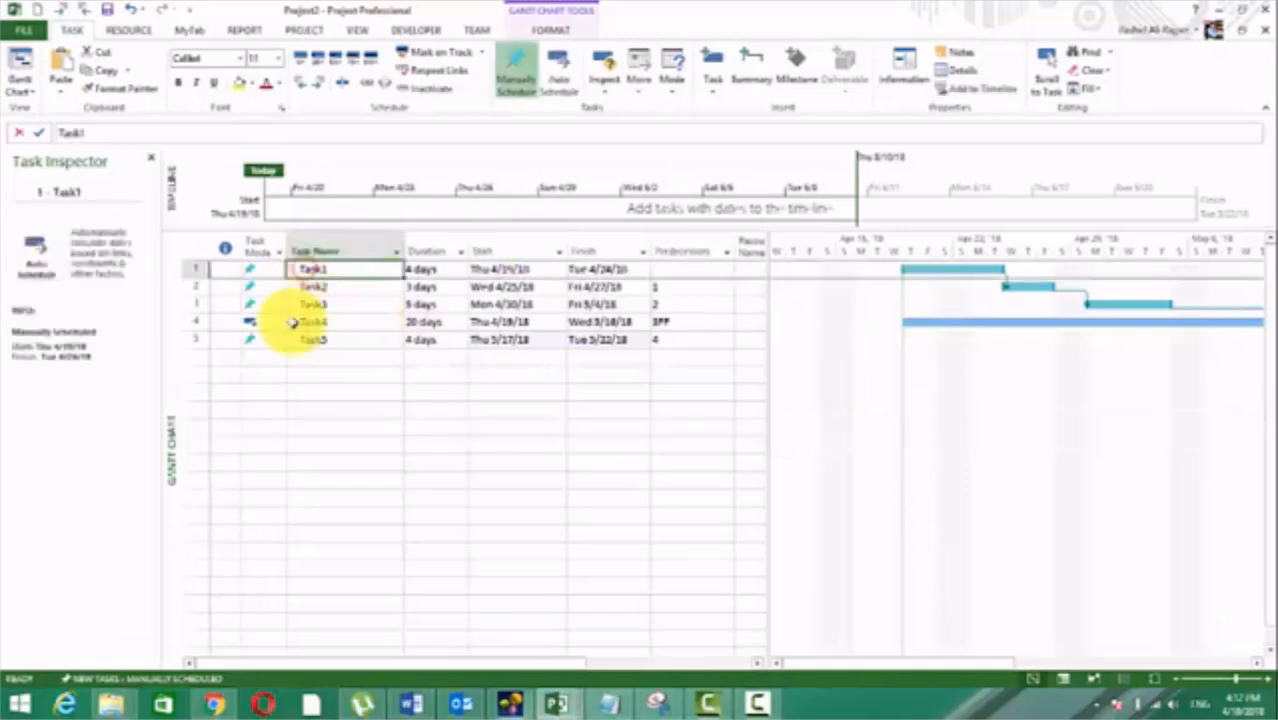
left_click_drag(251, 320, 676, 320)
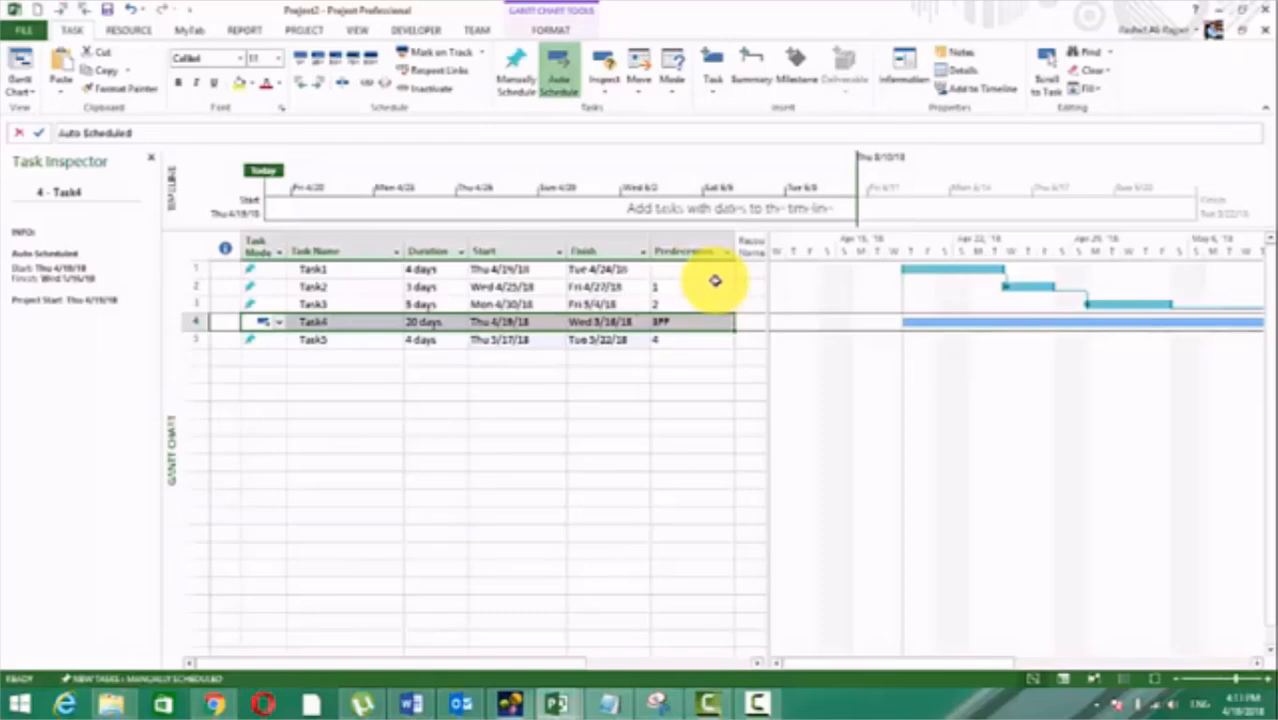
Step: Switch to the Word lesson document and read through the dependency type notes, focusing on the Start-to-Finish section
left_click(411, 705)
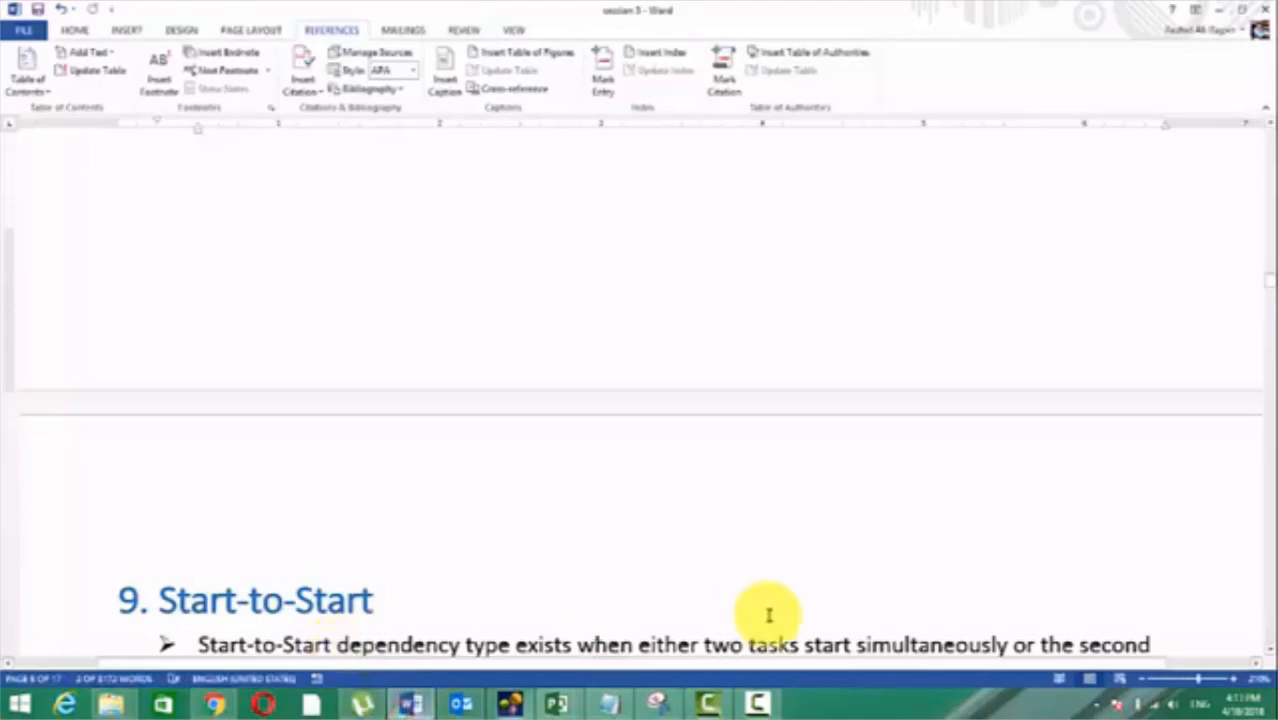
scroll(742, 557, "up", 10)
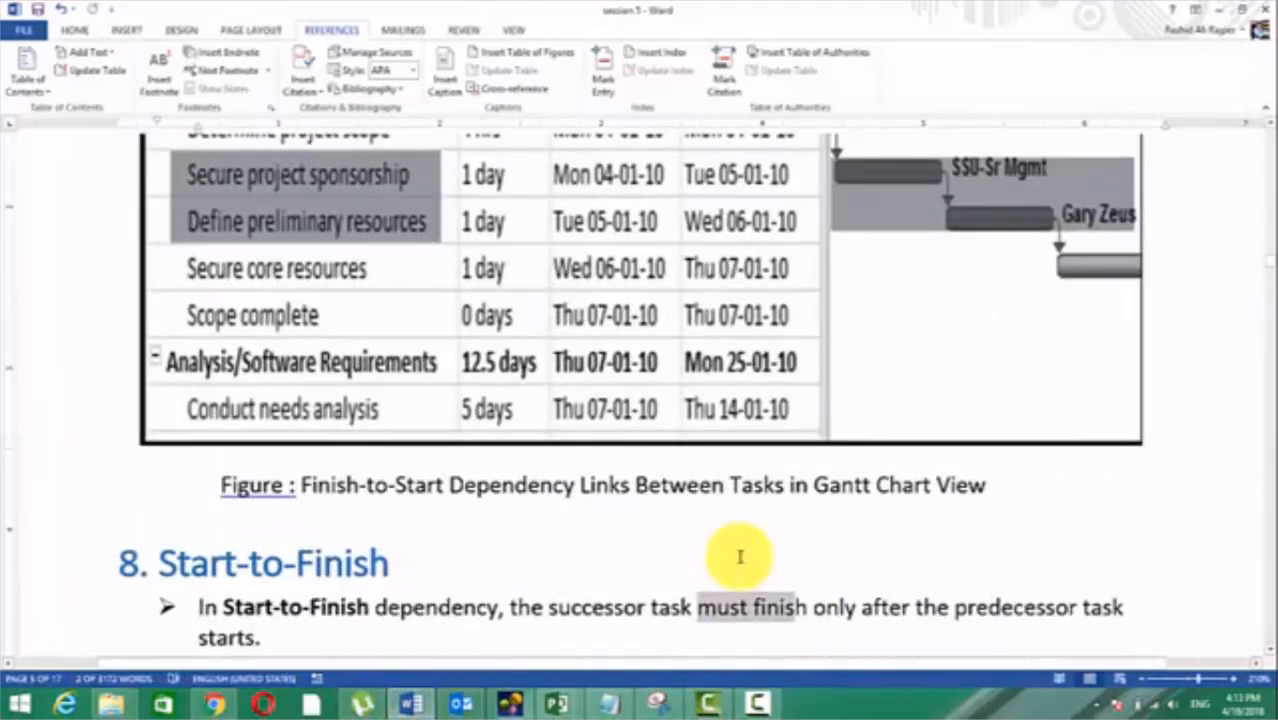
scroll(740, 557, "down", 2)
scroll(742, 557, "up", 15)
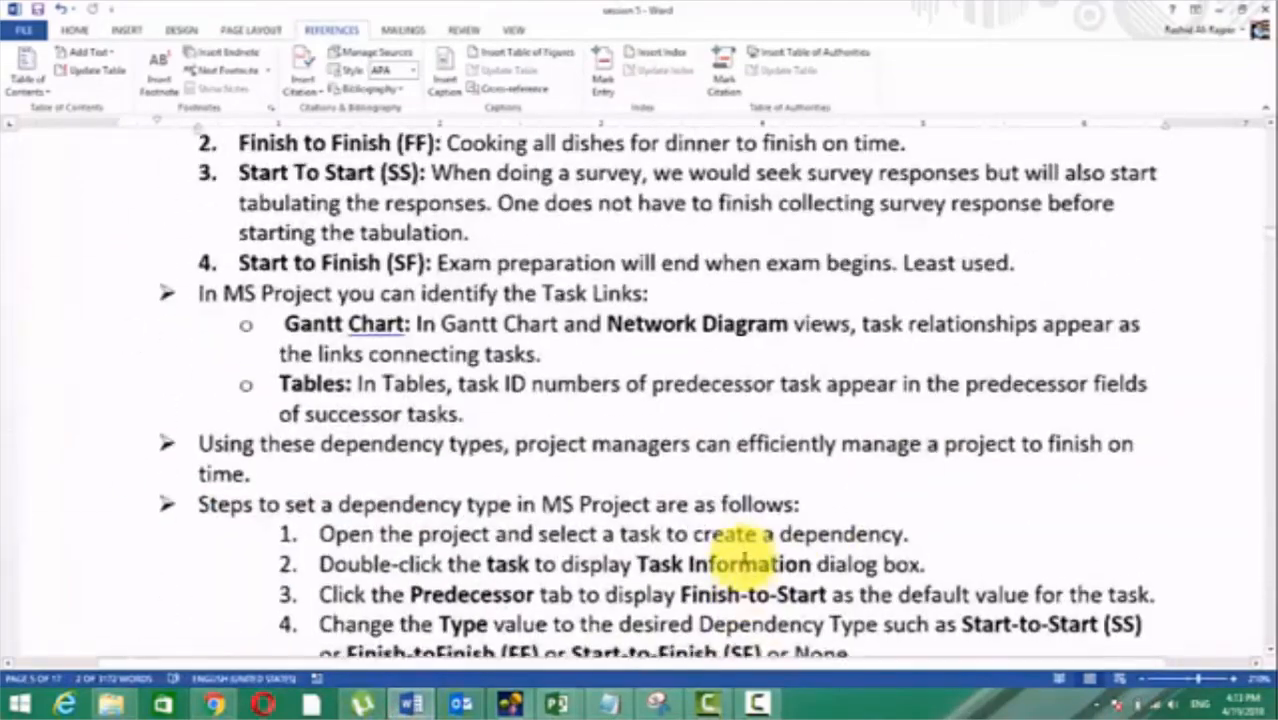
scroll(740, 555, "down", 8)
scroll(742, 557, "up", 3)
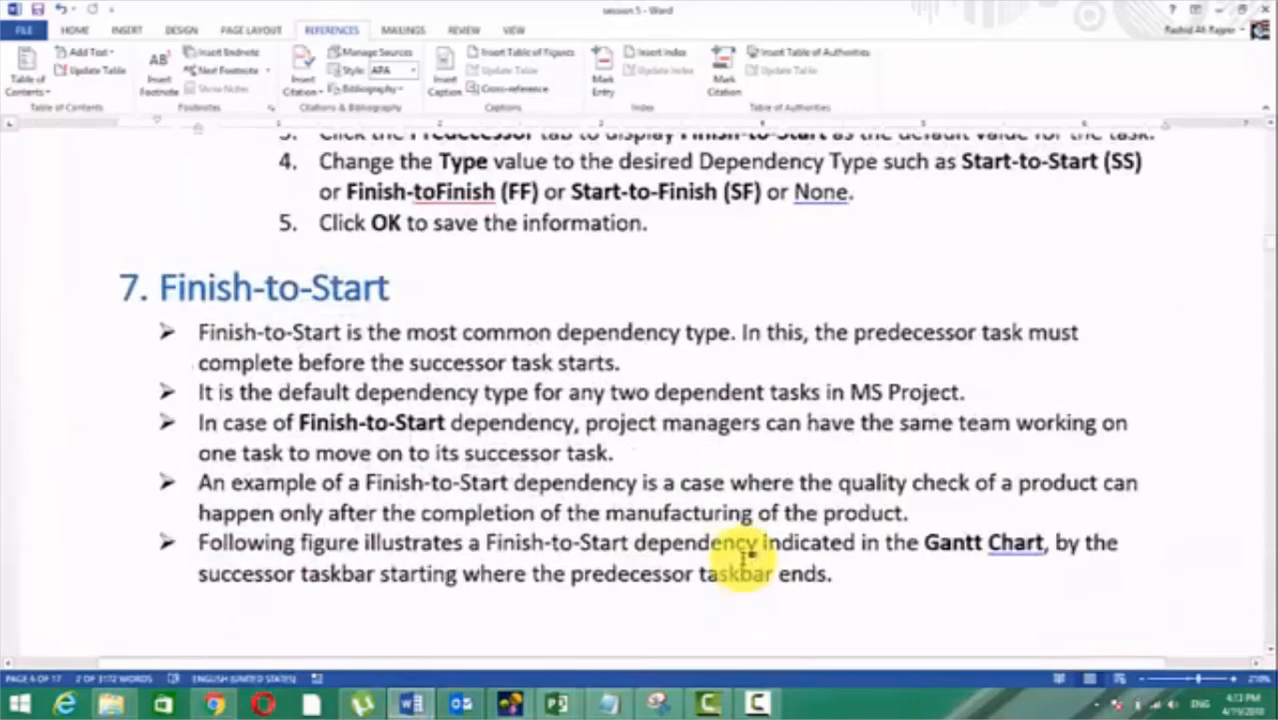
scroll(743, 557, "down", 15)
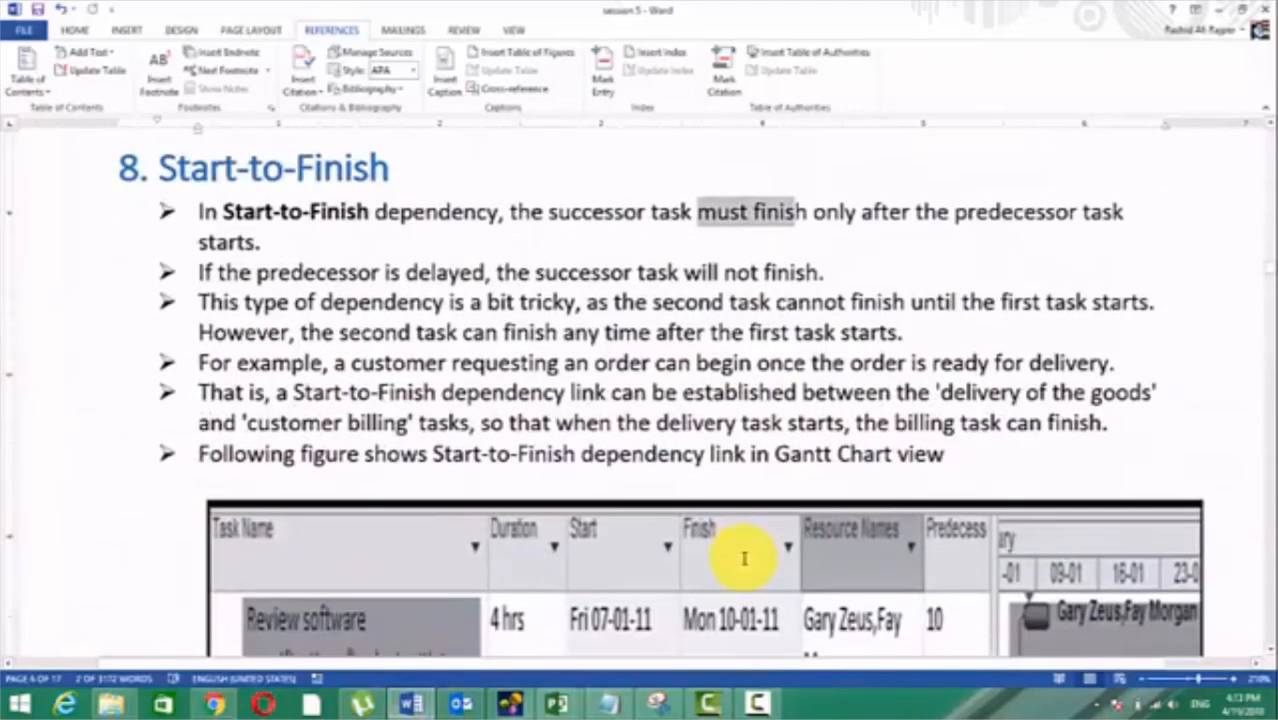
scroll(744, 558, "up", 1)
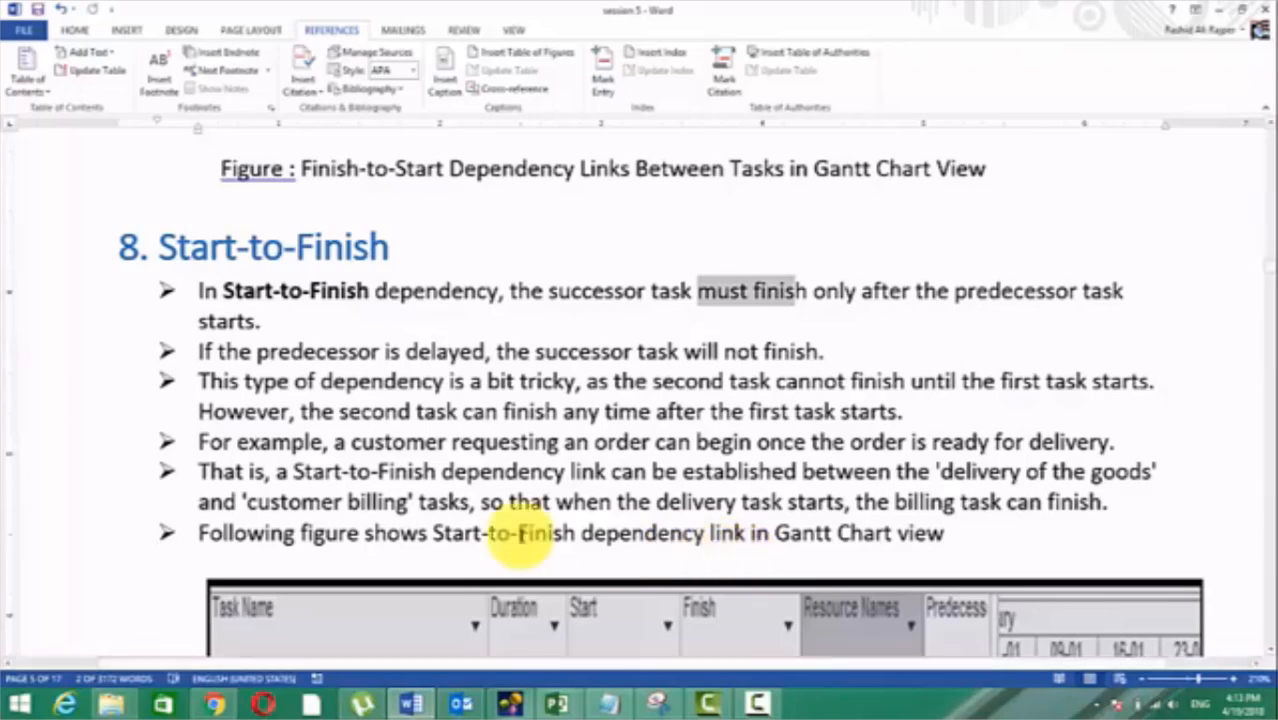
left_click_drag(165, 250, 322, 247)
left_click(322, 247)
scroll(323, 325, "down", 15)
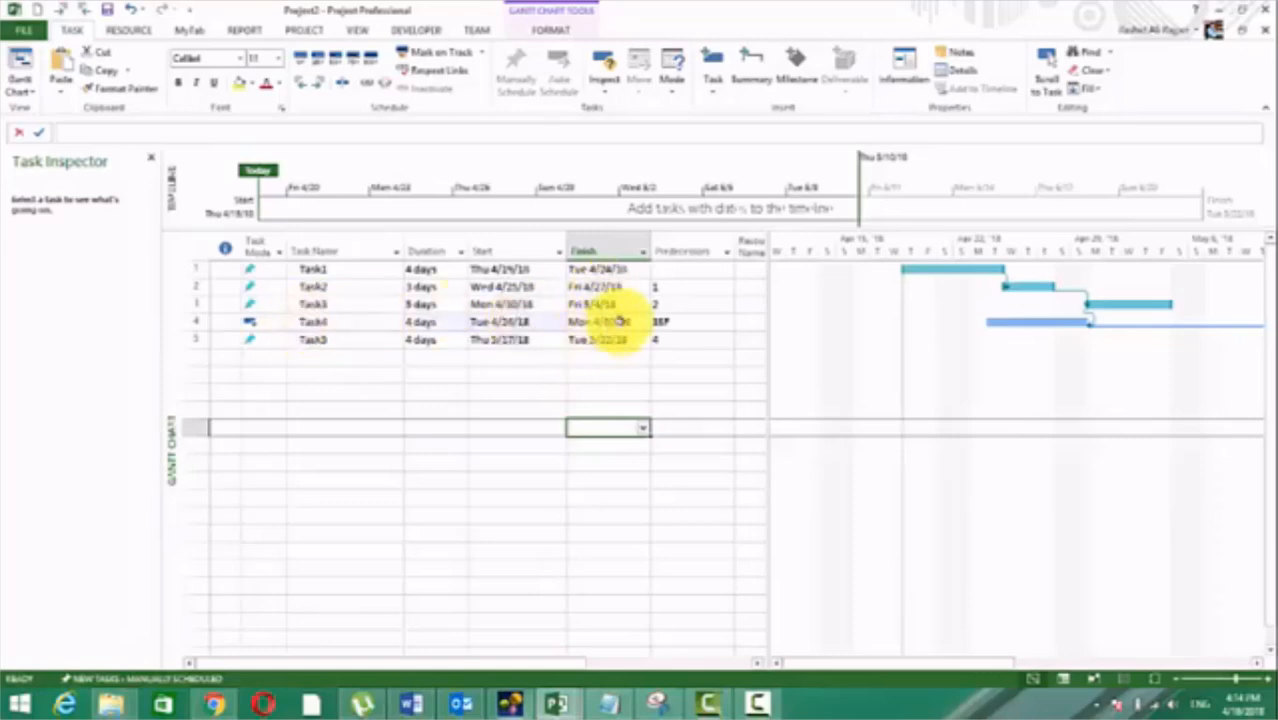
Step: In Project, compare Task4's finish date with Task3's start date under the Start-to-Finish link
left_click(620, 321)
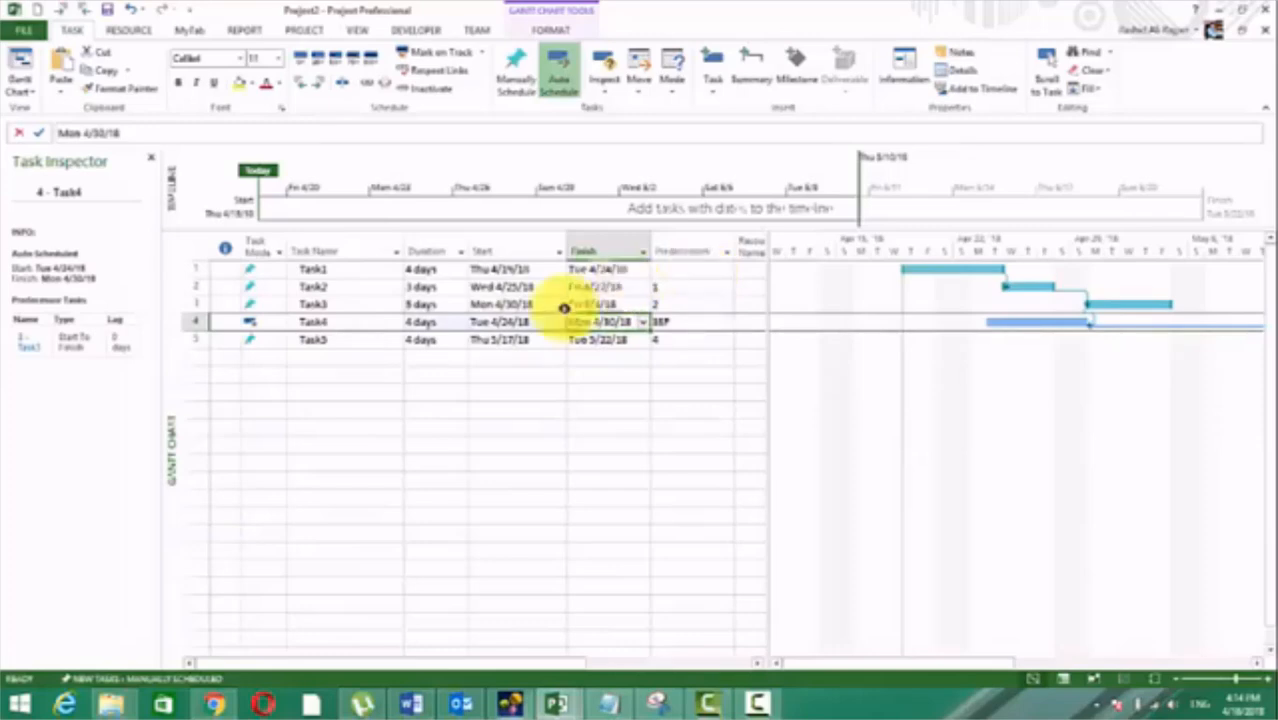
left_click(518, 303)
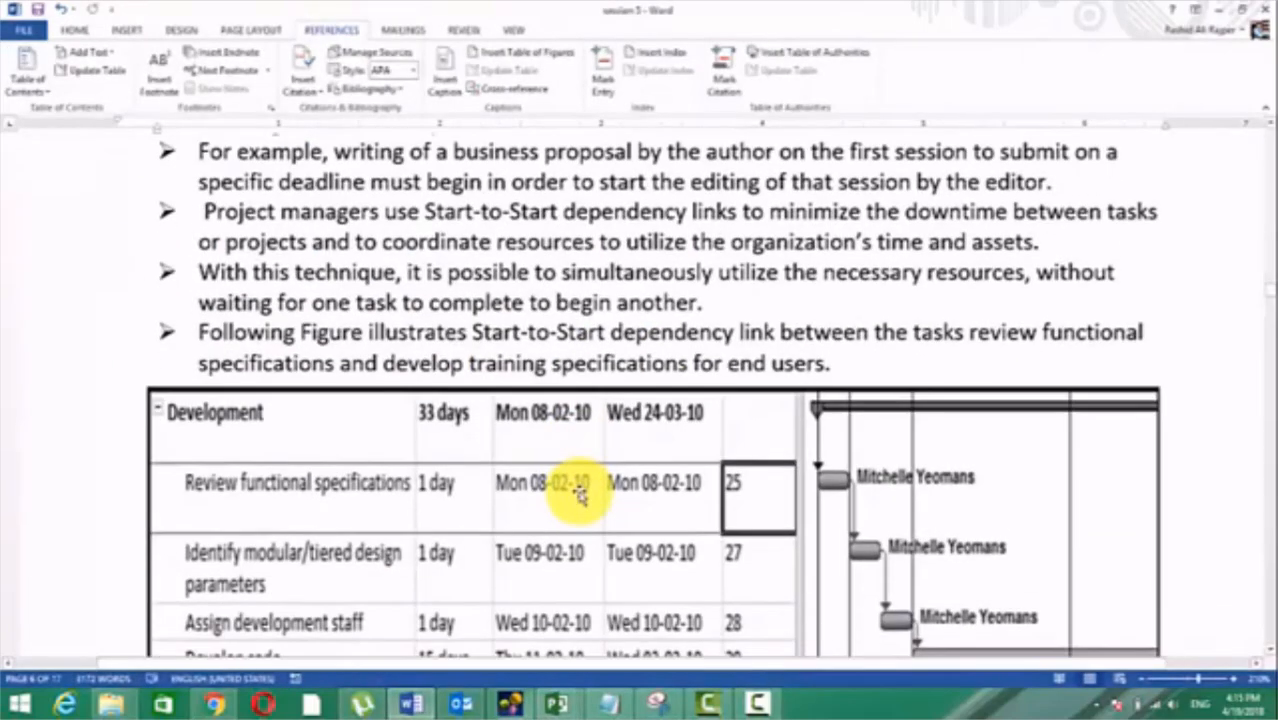
Step: Look through the Word notes from the Start-to-Start figure past Finish-to-Finish to the Lag Time and Lead Time section
scroll(575, 488, "down", 5)
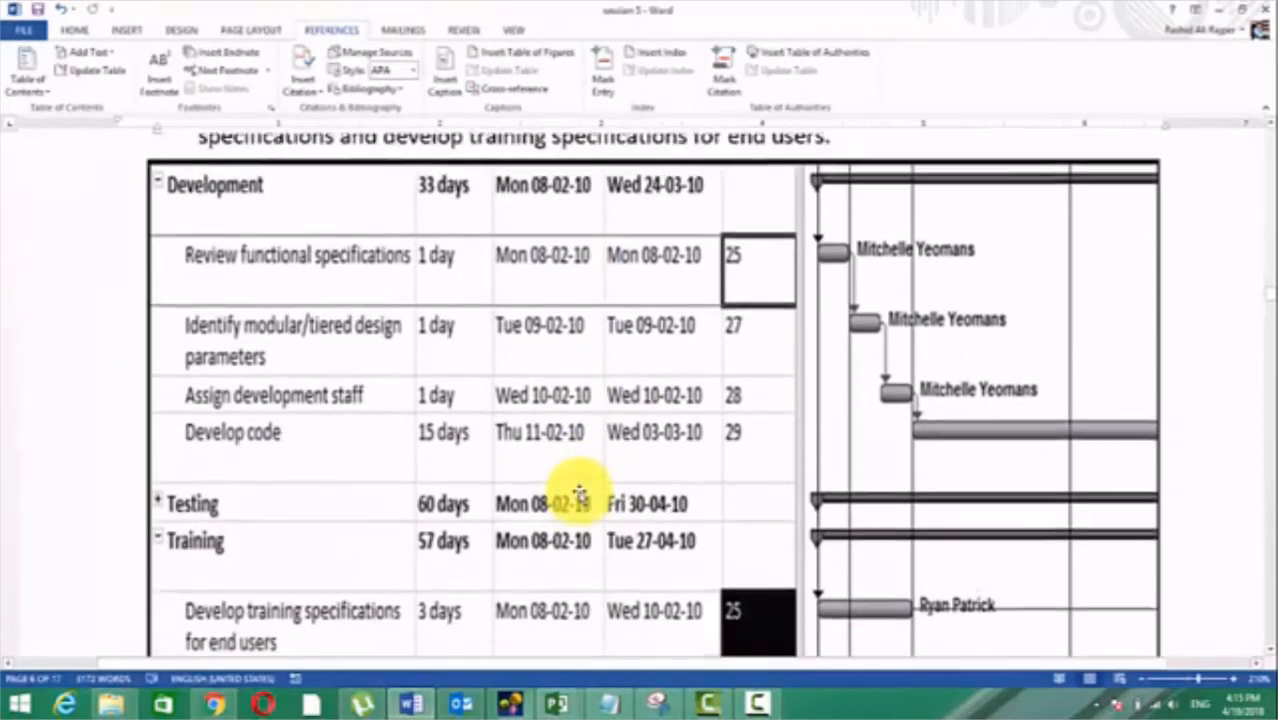
scroll(583, 493, "down", 5)
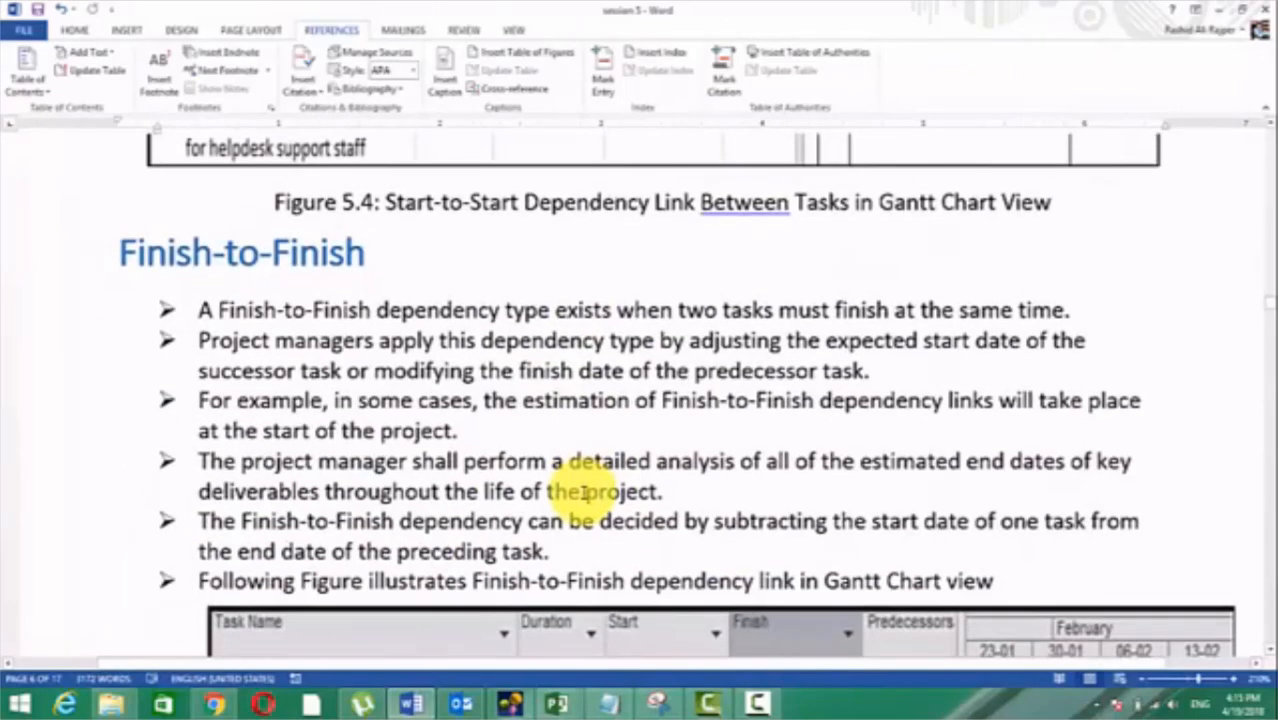
scroll(584, 492, "down", 10)
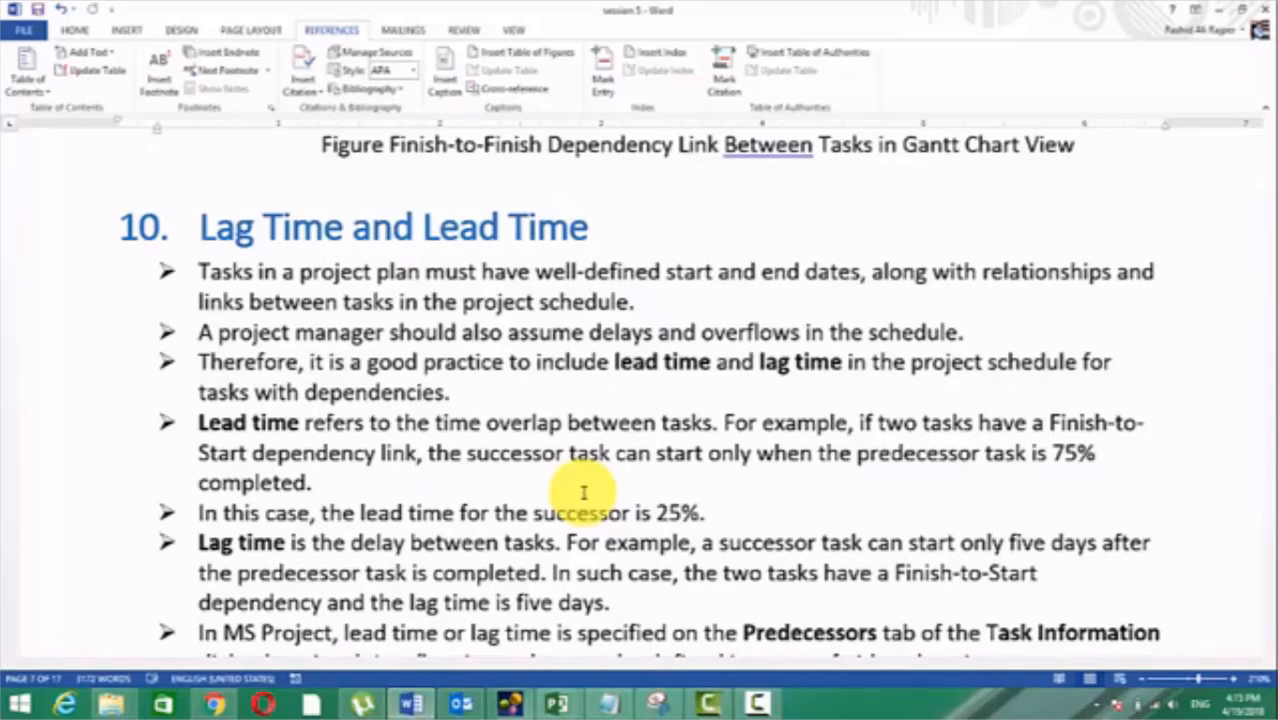
Step: Return to Project and change the type of Task4's link to predecessor Task3 to Finish-to-Start (FS)
left_click(459, 703)
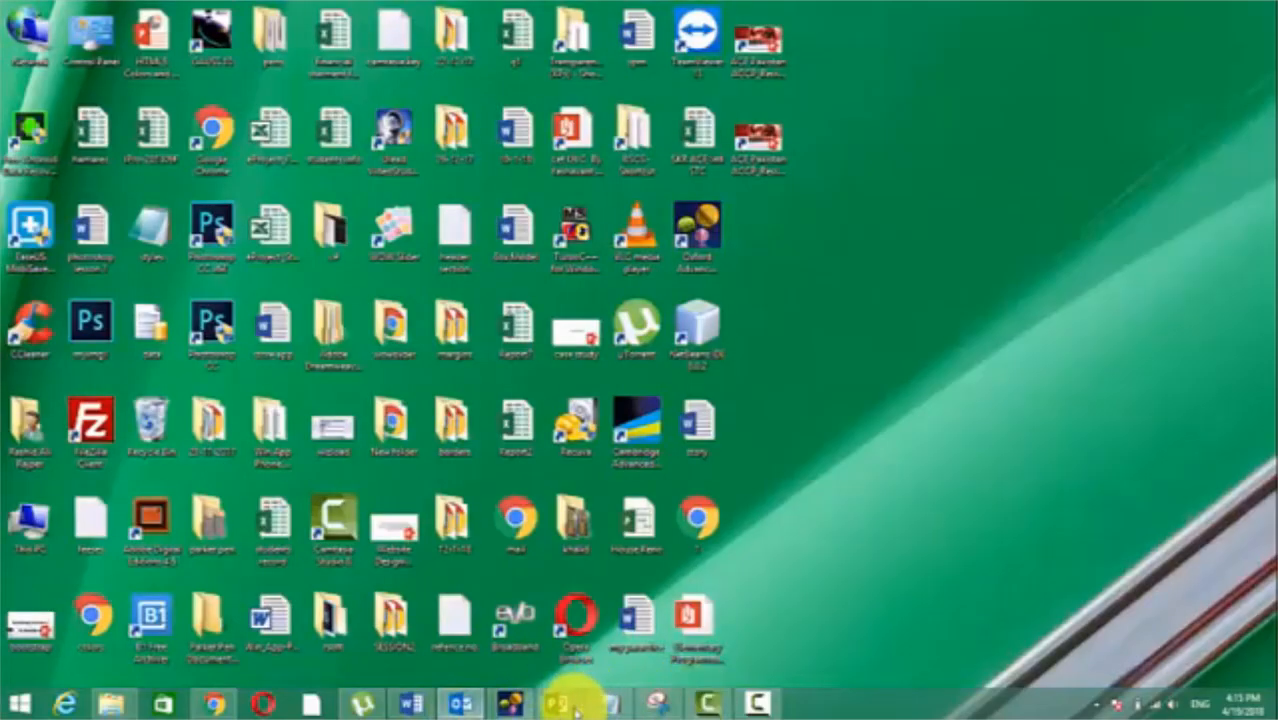
mouse_move(563, 705)
left_click(762, 636)
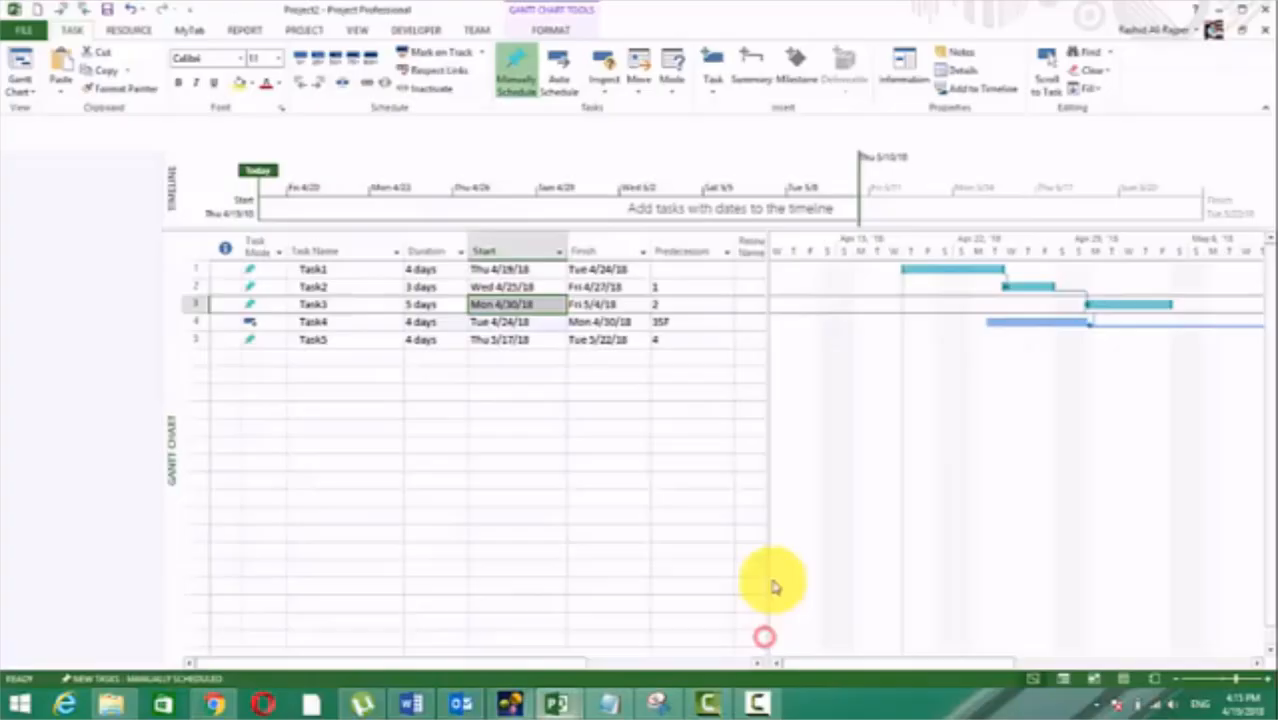
left_click(633, 411)
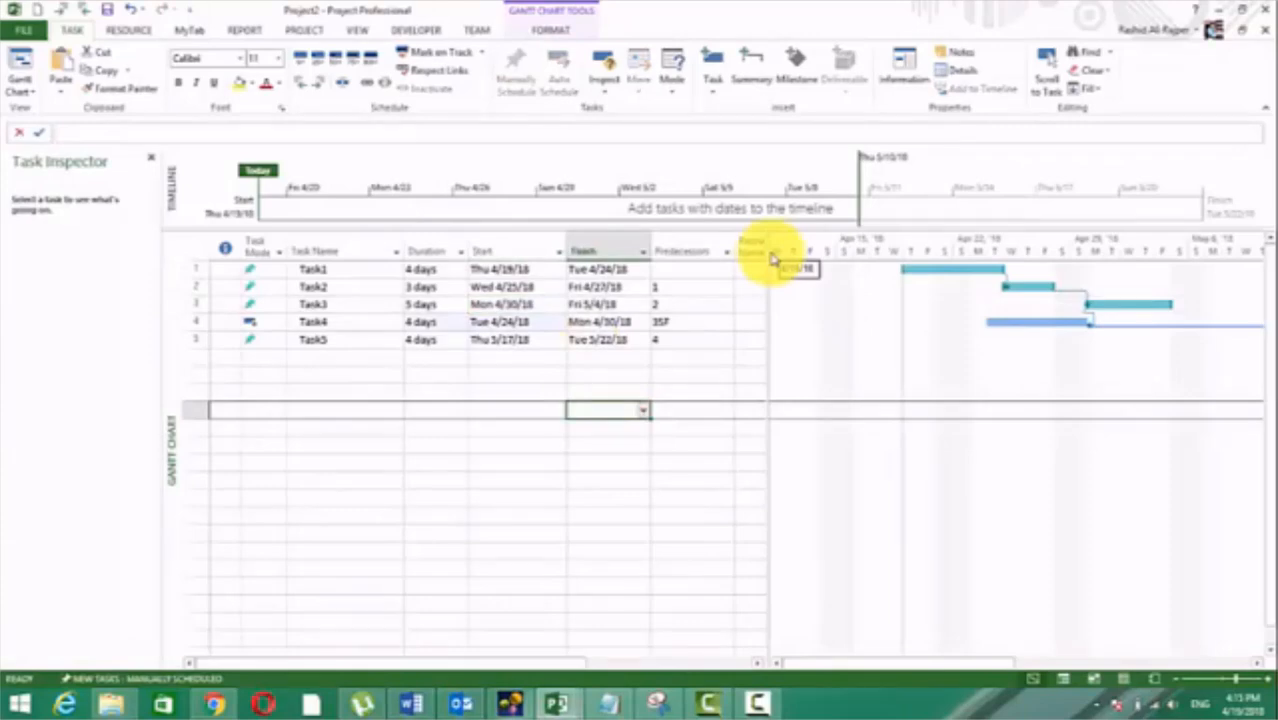
left_click(688, 321)
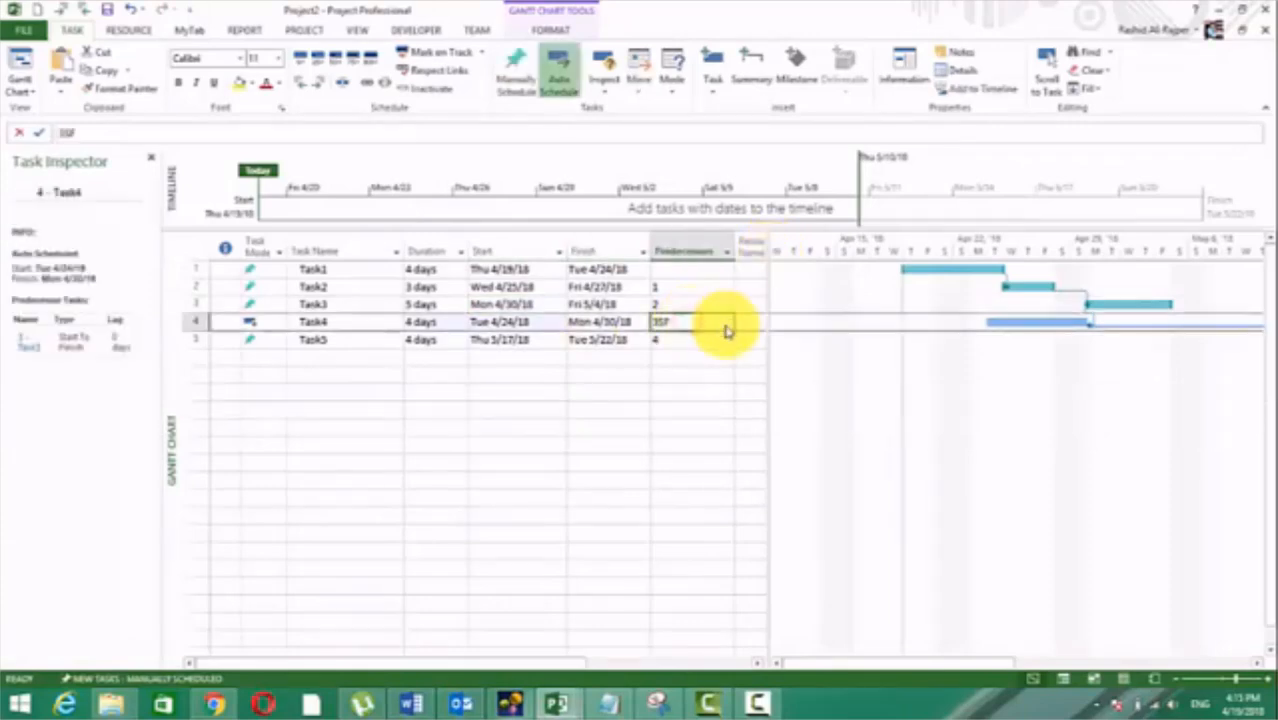
double_click(727, 331)
left_click(765, 293)
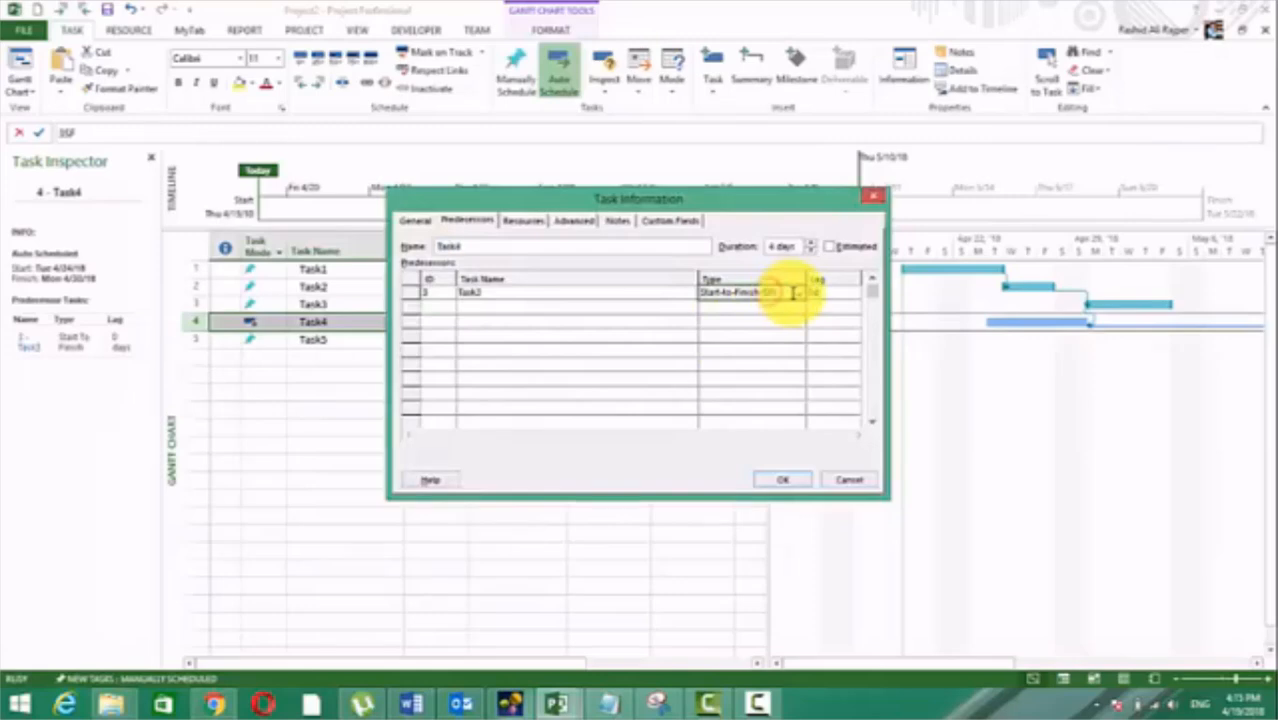
left_click(793, 293)
left_click(731, 308)
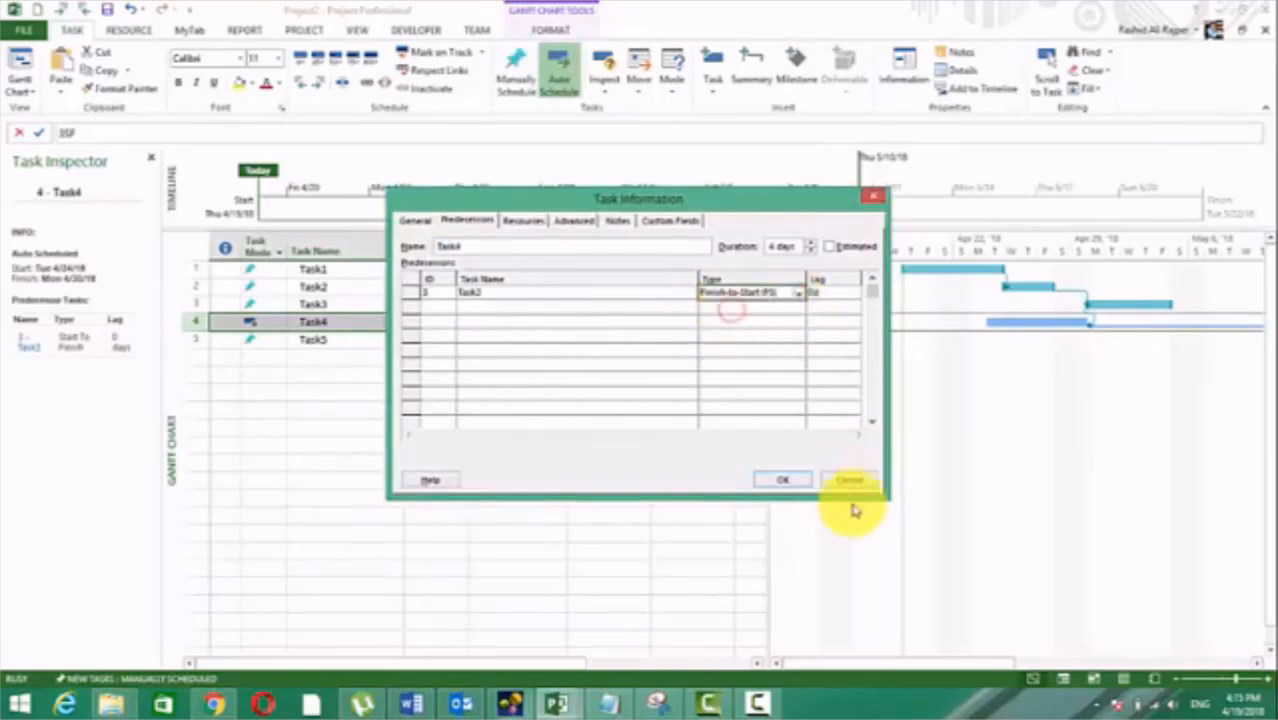
left_click(785, 482)
left_click(660, 443)
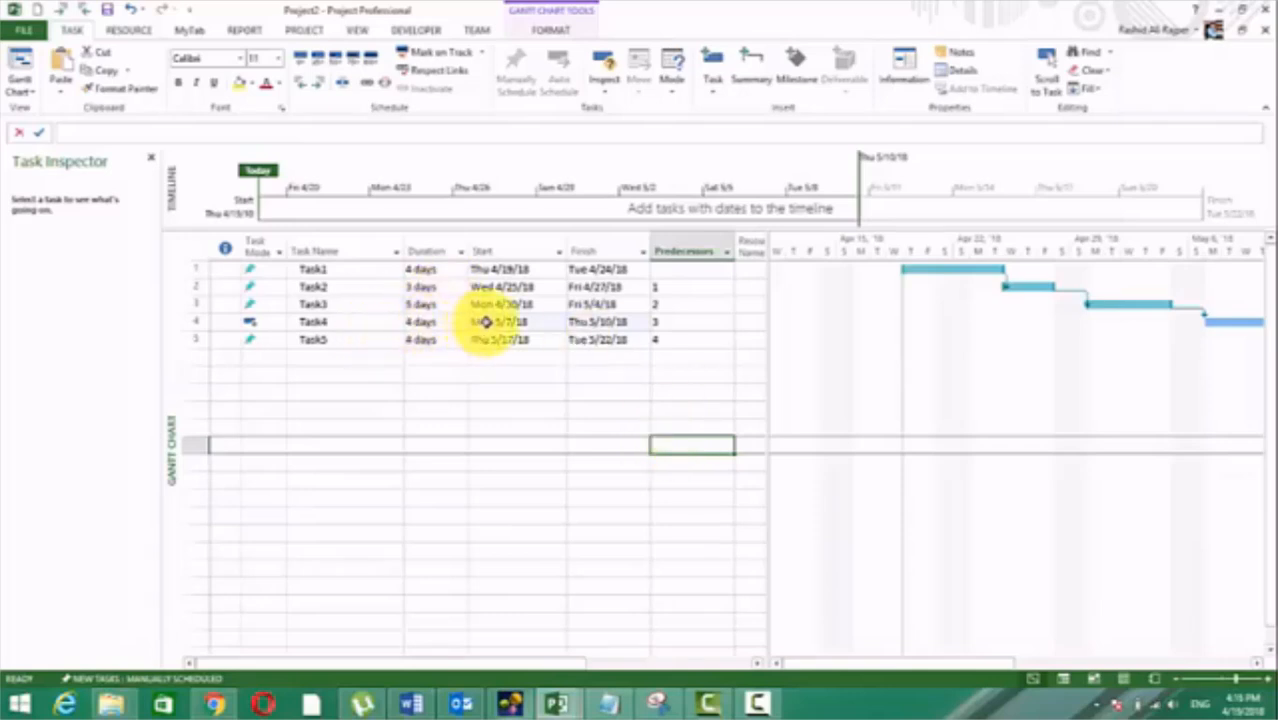
Step: Compare Task4's start date with Task3's finish date under the Finish-to-Start link
left_click(537, 325)
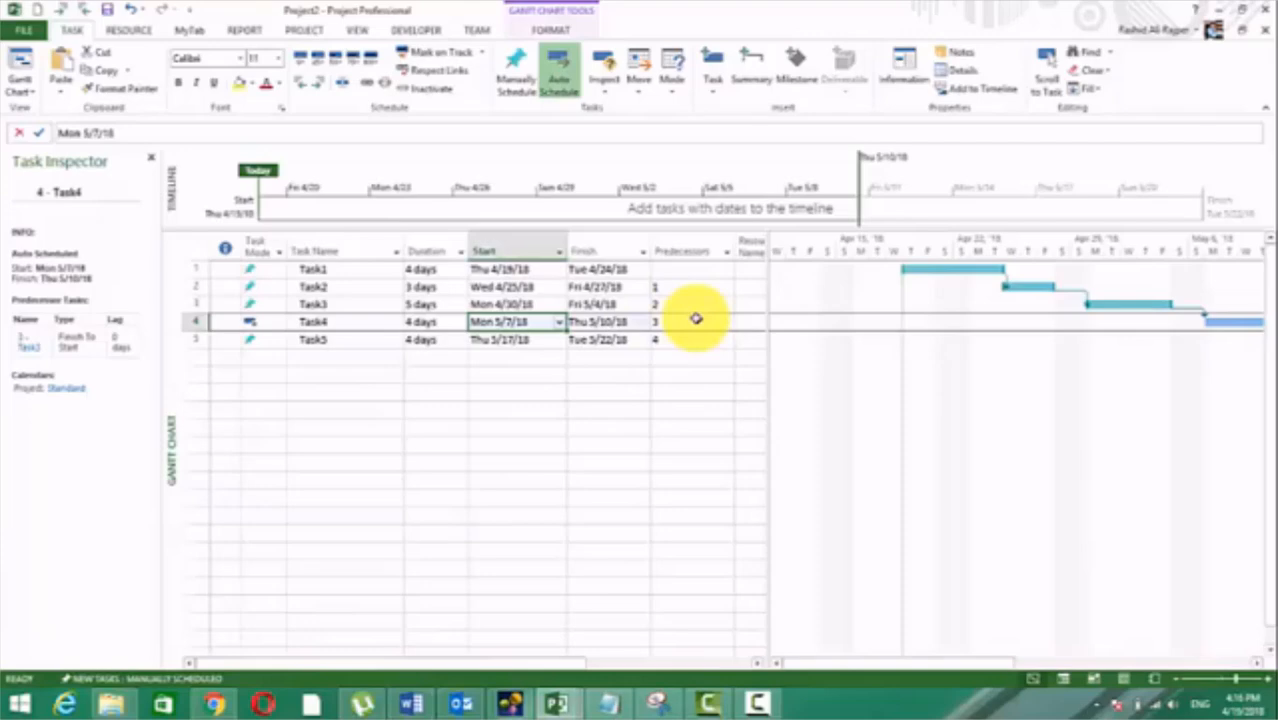
left_click(610, 304)
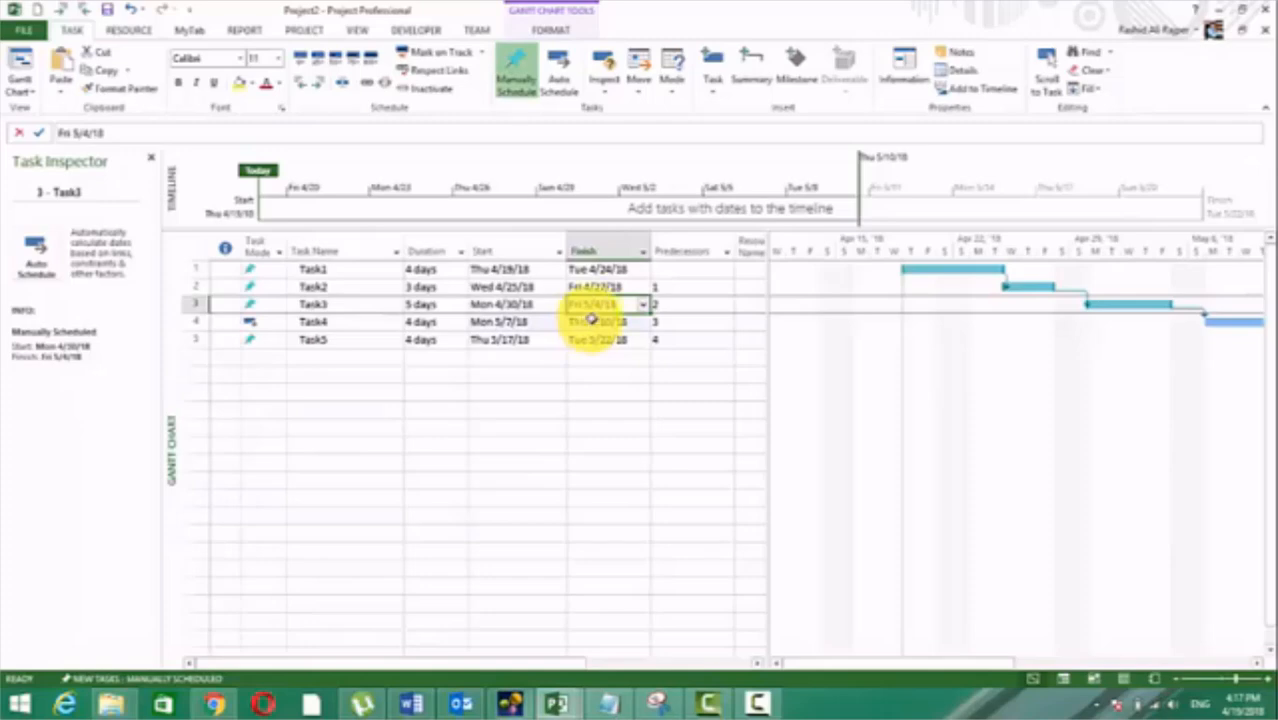
Step: Add a lag of 4 days to Task4's Finish-to-Start link with predecessor Task3
left_click(686, 321)
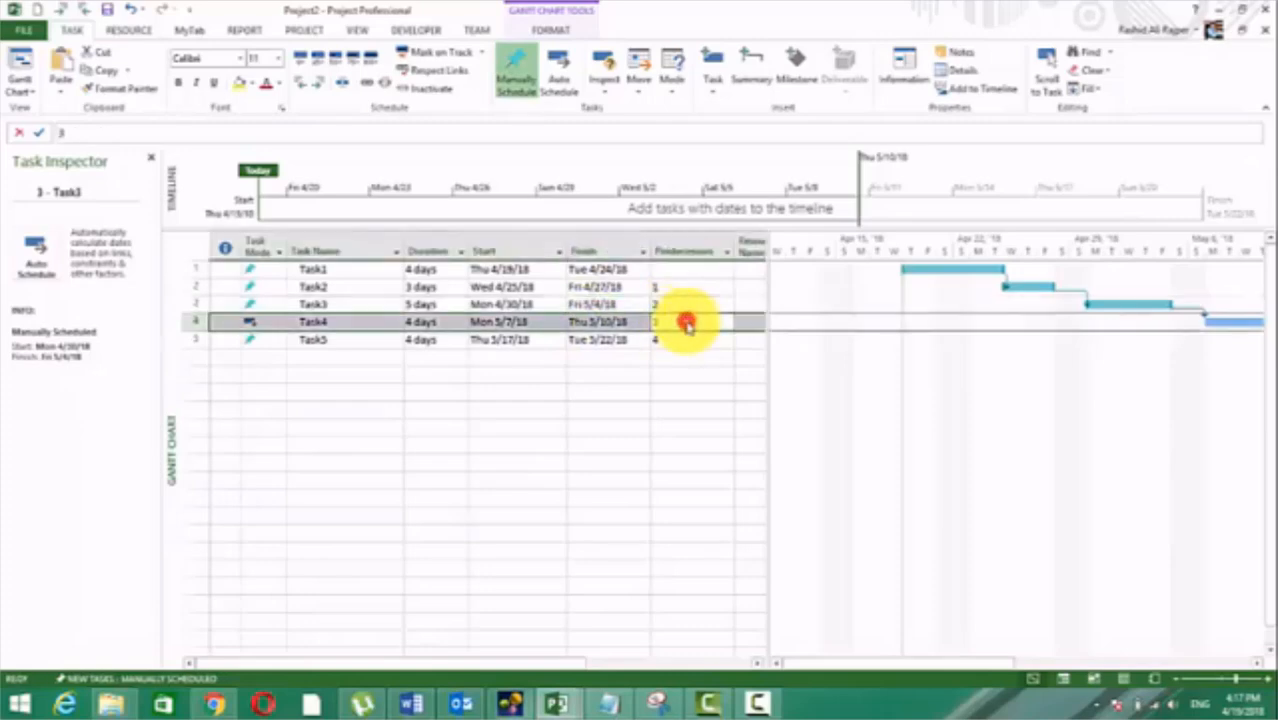
double_click(686, 321)
left_click(832, 292)
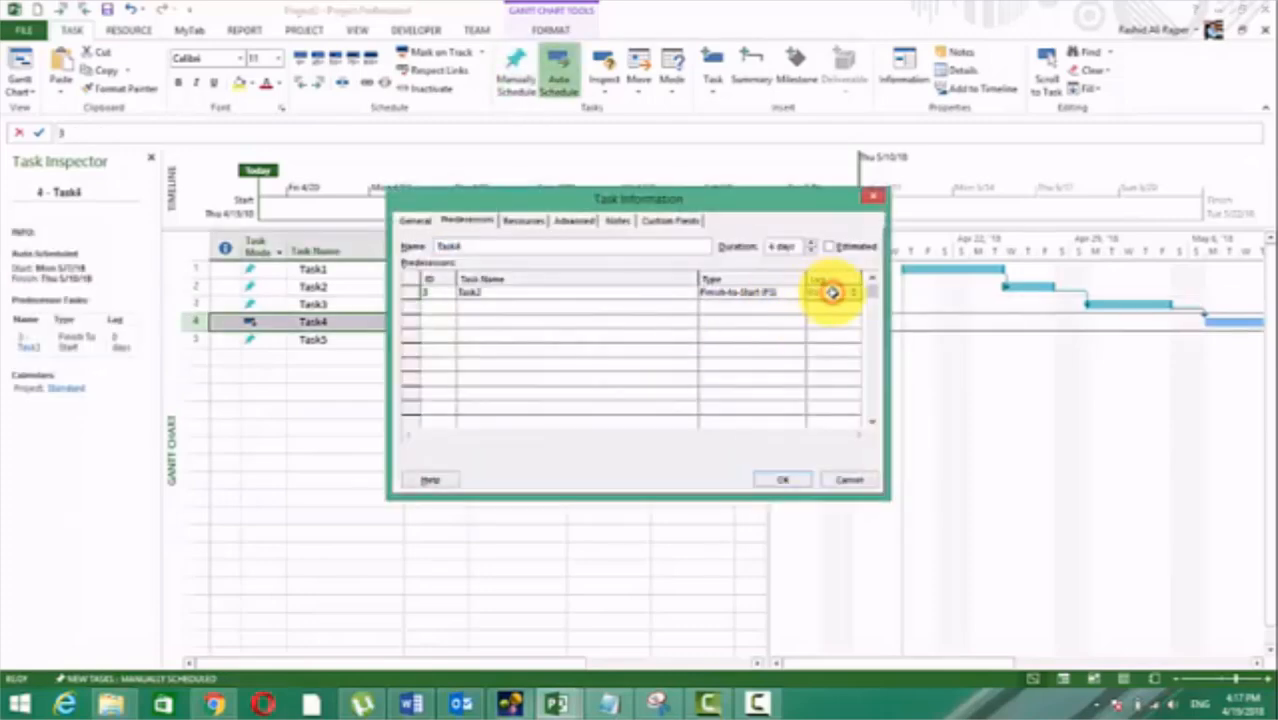
type("4d")
left_click_drag(686, 207, 748, 418)
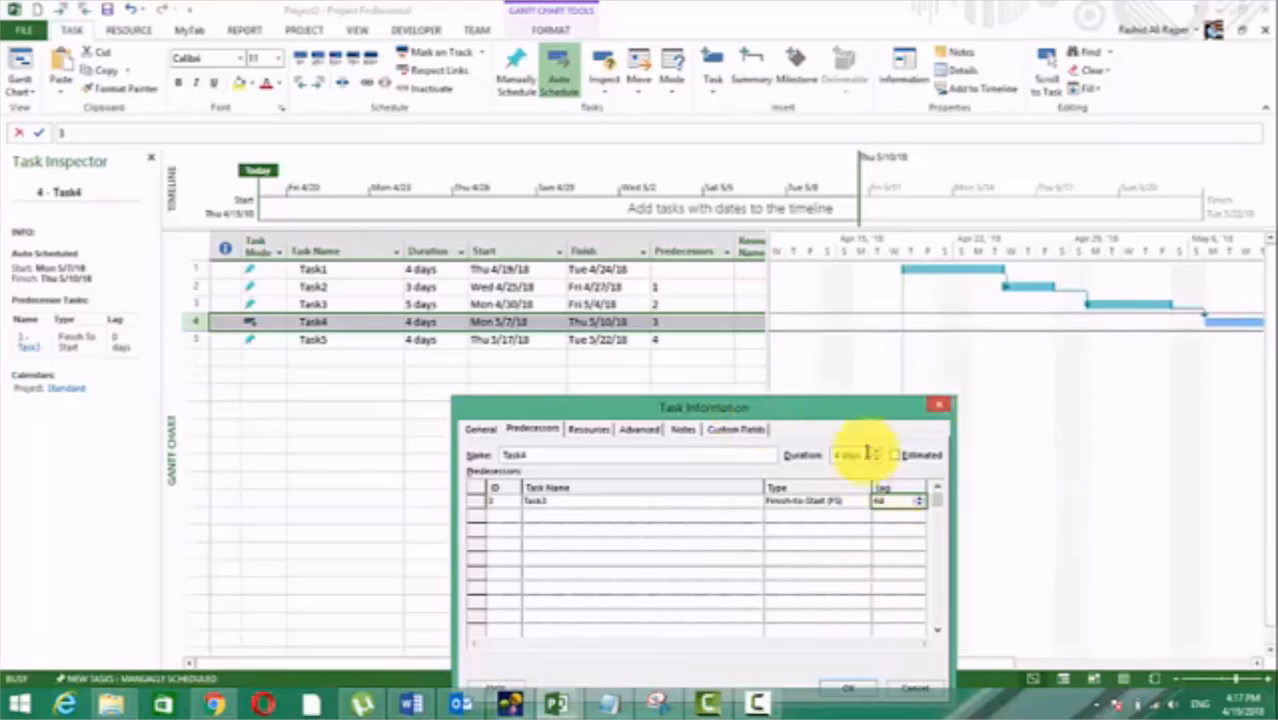
left_click_drag(864, 412, 889, 356)
left_click(876, 595)
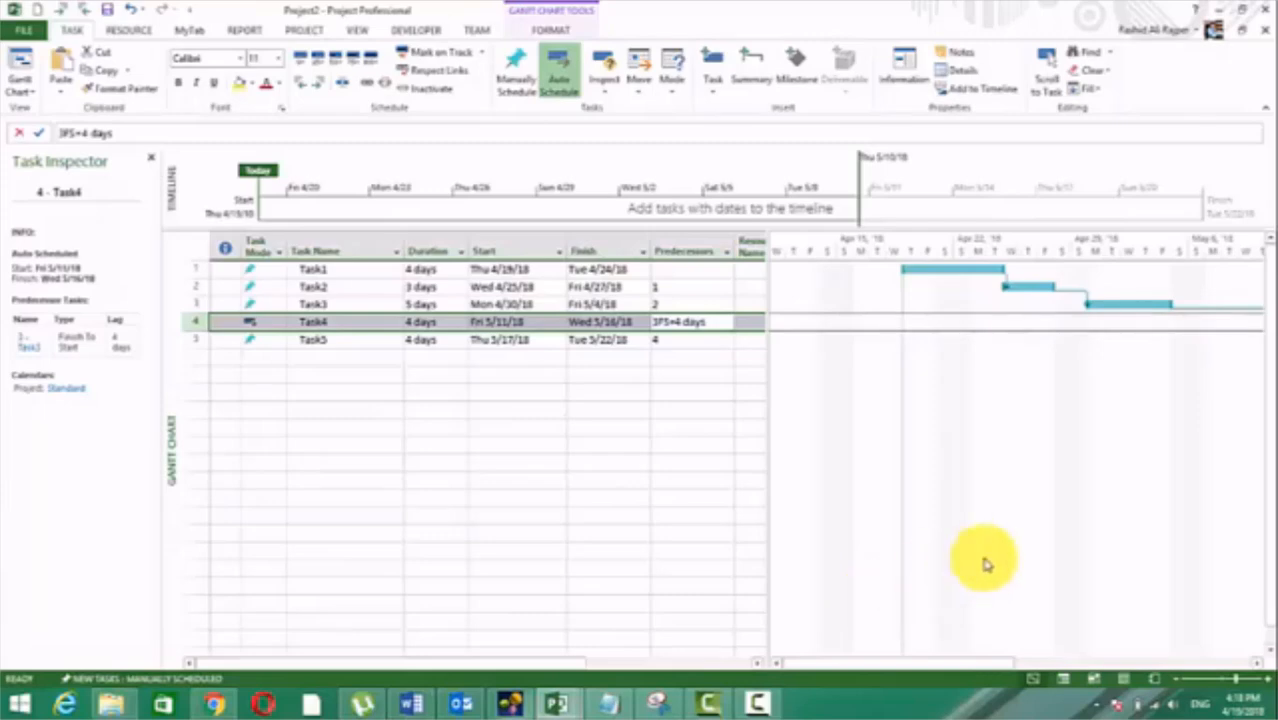
Step: Set the lag on Task4's Finish-to-Start link with predecessor Task3 to 75% and check Task4's start date
left_click(684, 321)
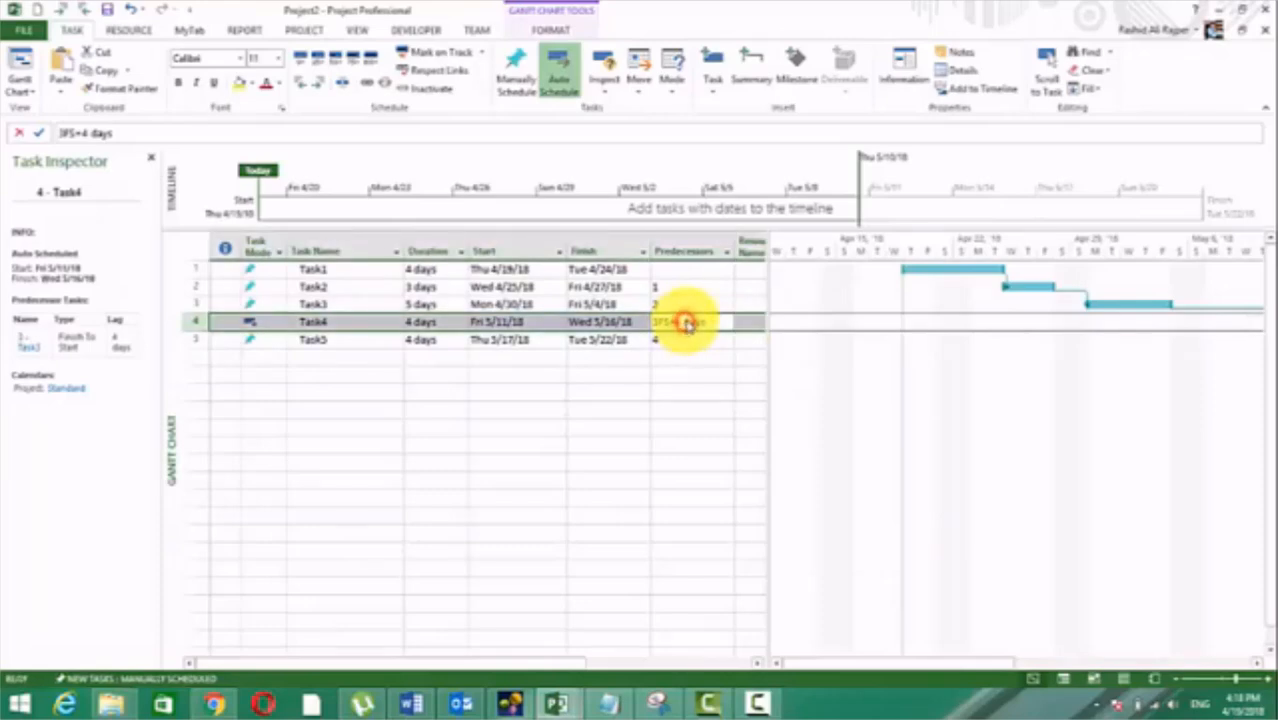
double_click(692, 322)
left_click(474, 291)
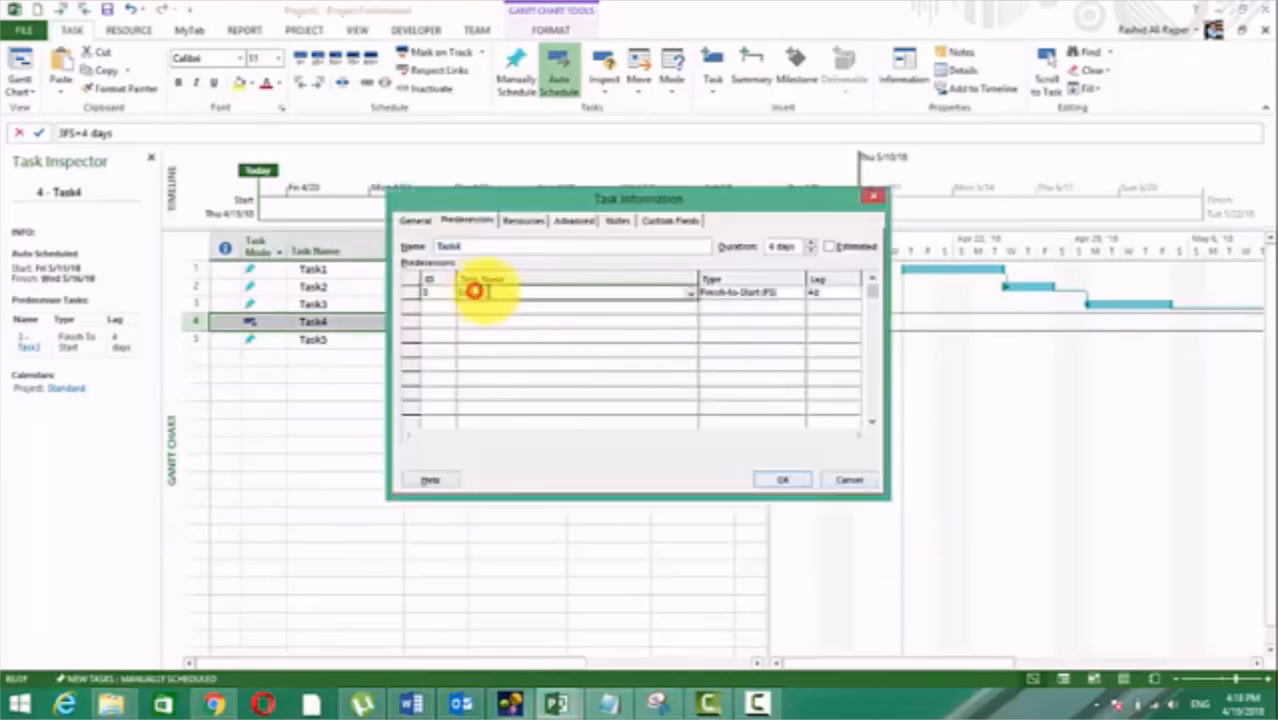
left_click(834, 294)
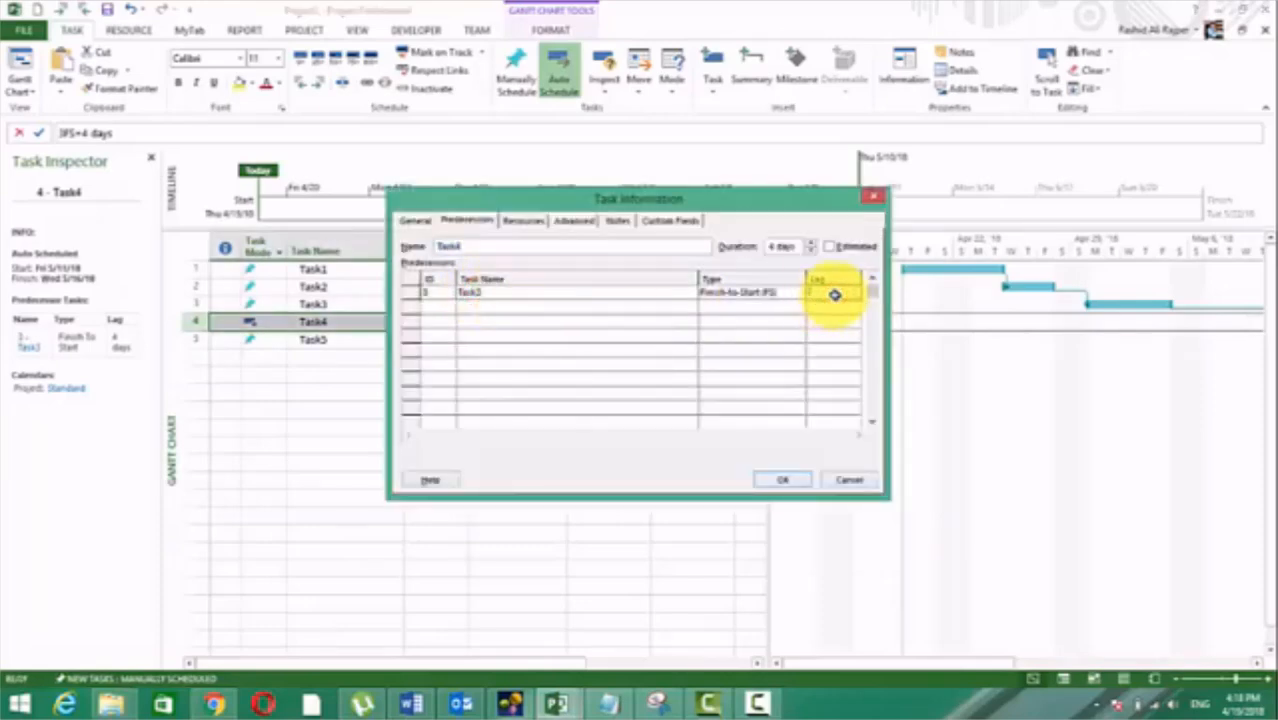
type("50%")
key("BackSpace")
key("BackSpace")
type("5")
key("BackSpace")
key("BackSpace")
type("75")
key("BackSpace")
key("BackSpace")
type("75%")
left_click(779, 481)
left_click(660, 460)
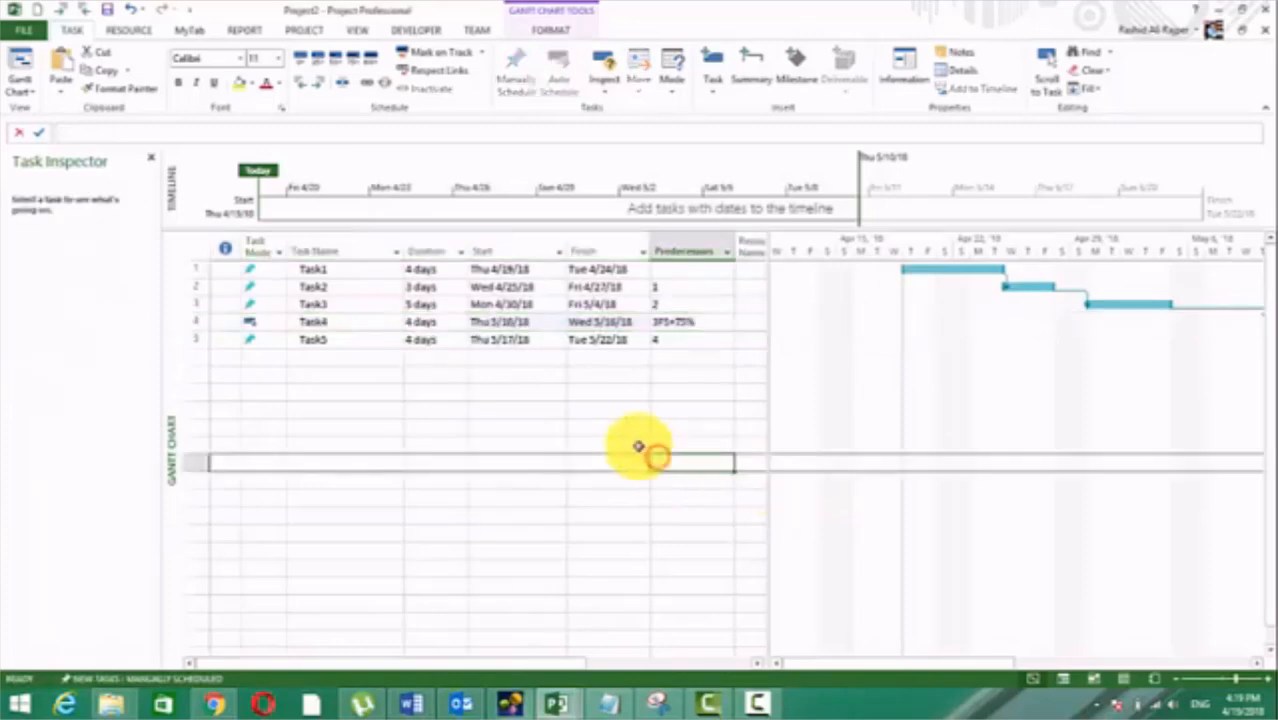
left_click(500, 322)
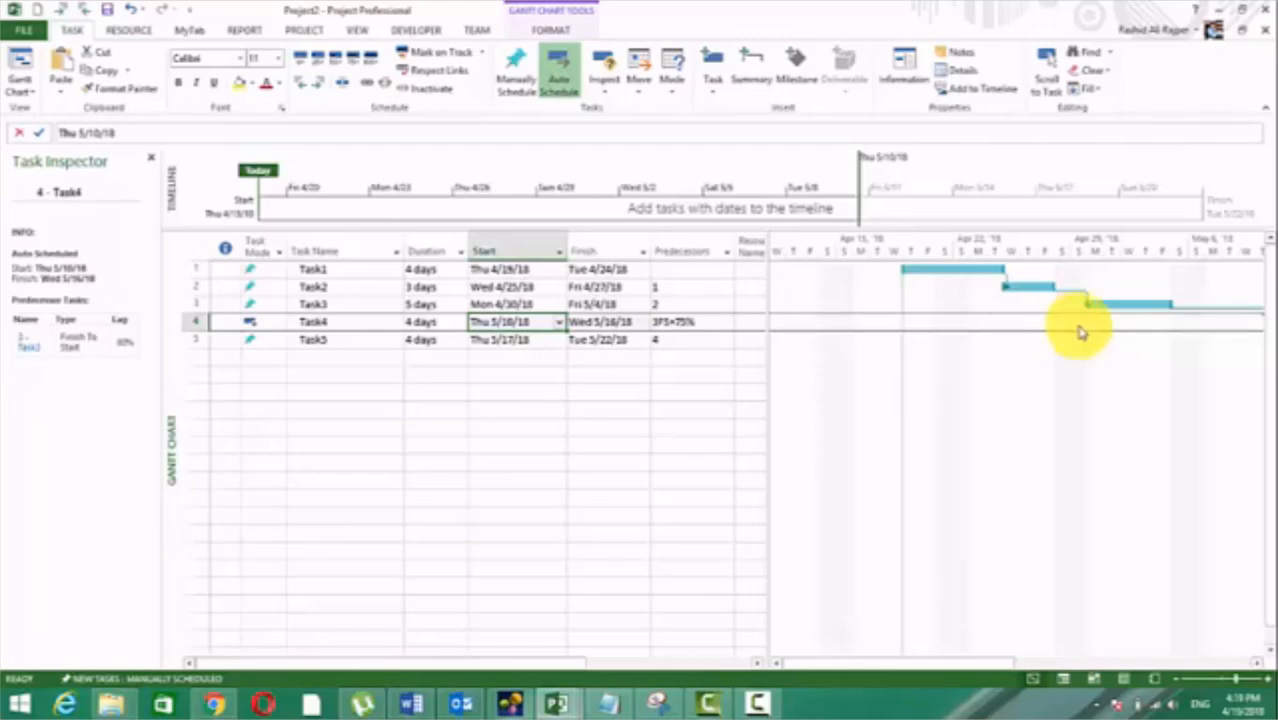
Step: Give Task4's Finish-to-Start link with Task3 a lead time of 4 days by setting its lag to -4d
left_click(704, 325)
double_click(704, 325)
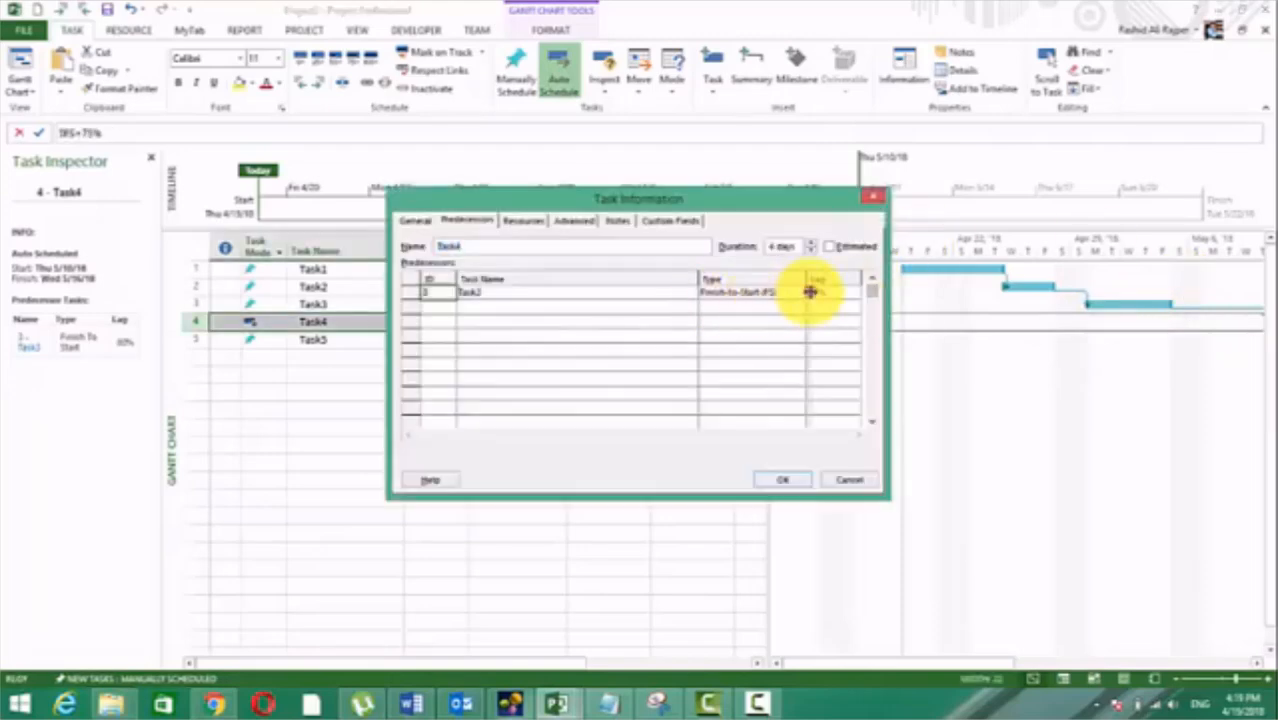
left_click(835, 293)
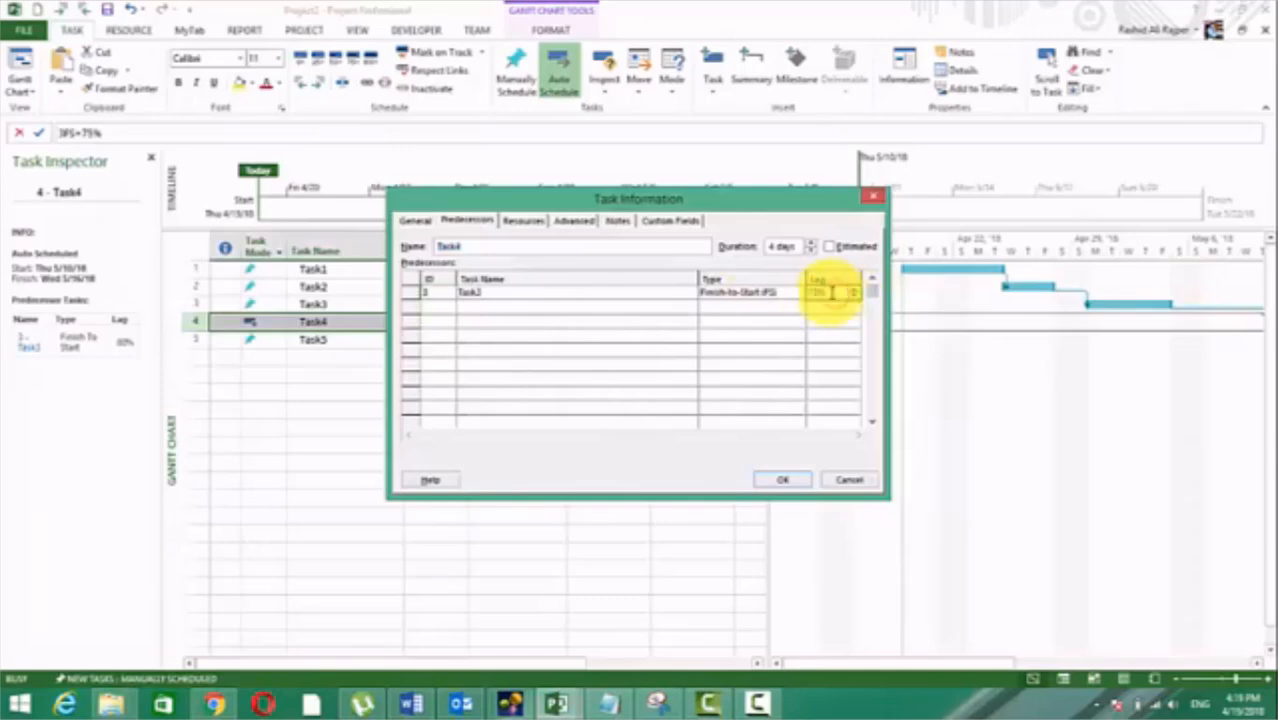
left_click(812, 293)
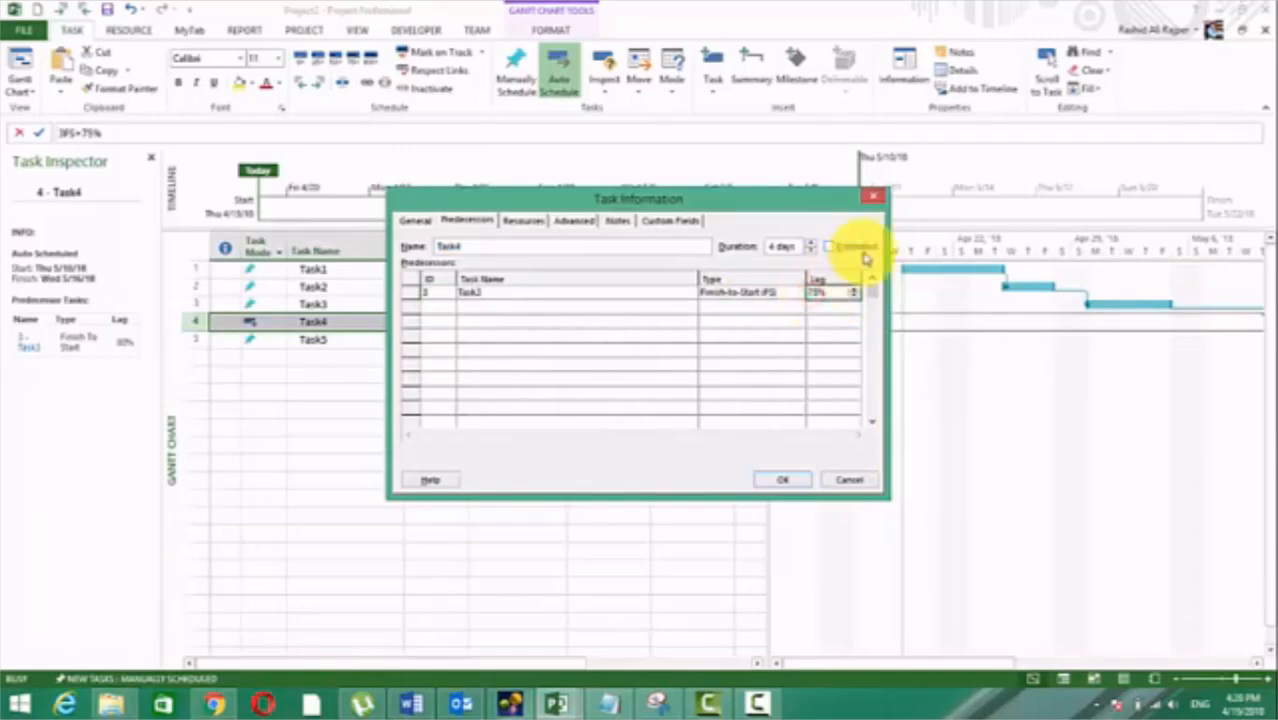
key("BackSpace")
type("-75")
key("BackSpace")
key("BackSpace")
key("BackSpace")
type("-4")
key("Return")
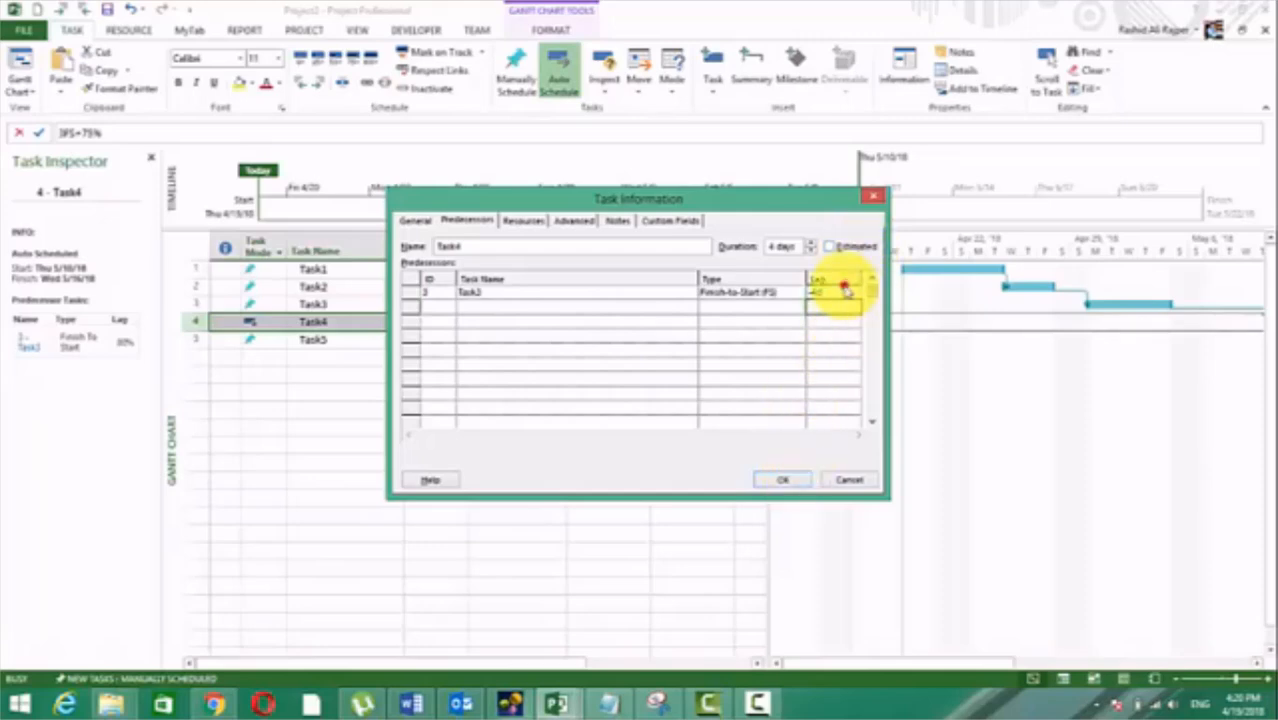
left_click(843, 284)
left_click(777, 481)
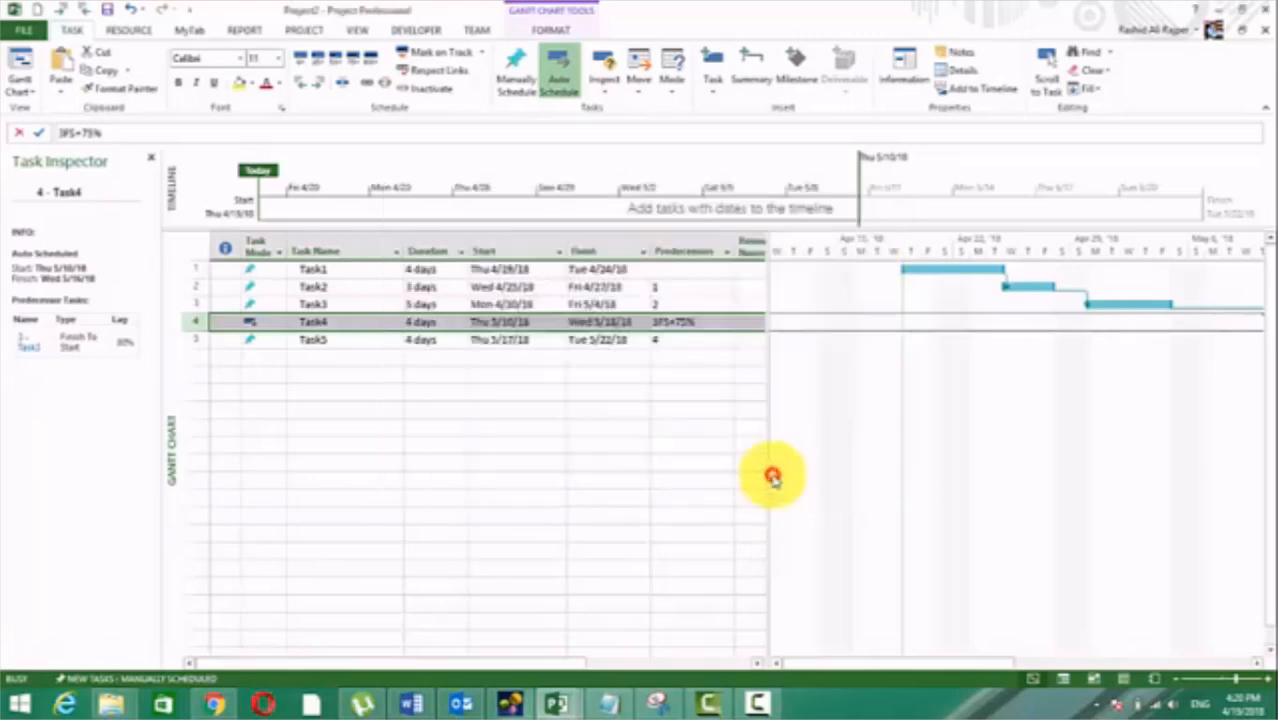
left_click(561, 445)
left_click(508, 322)
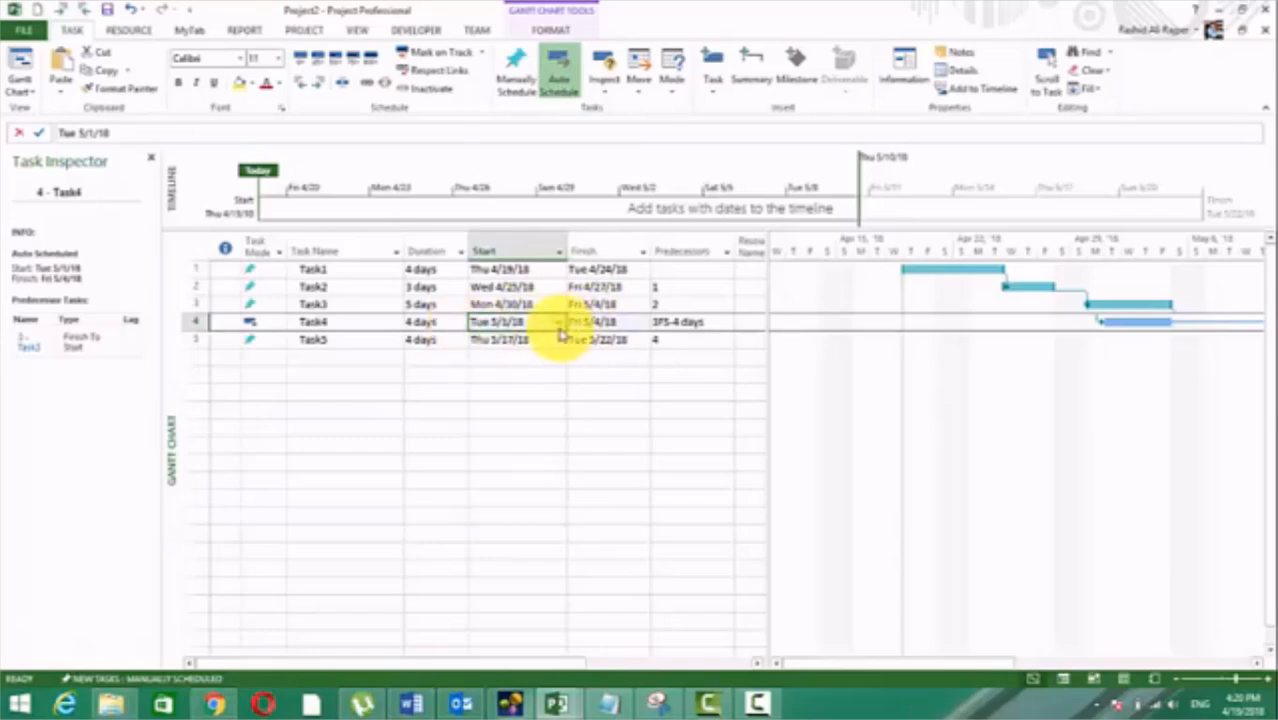
Step: Reset the lag on Task4's link with predecessor Task3 to 0d
left_click(695, 321)
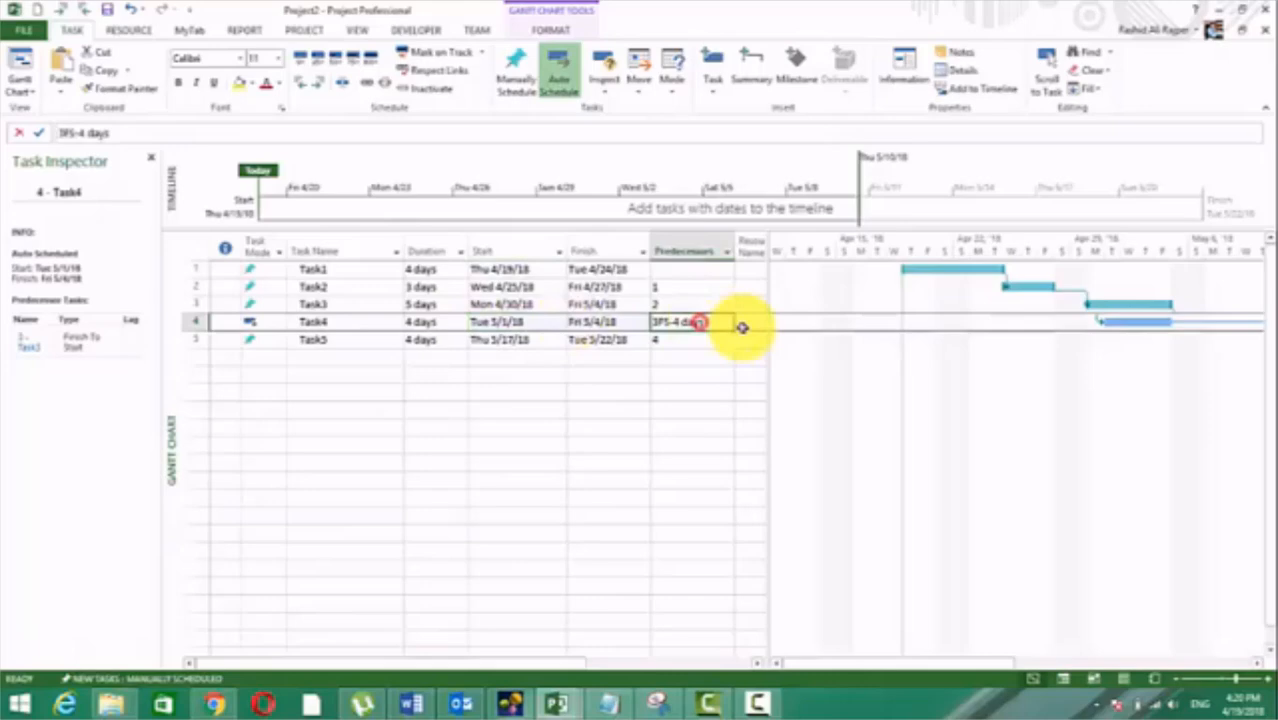
left_click(688, 324)
double_click(585, 324)
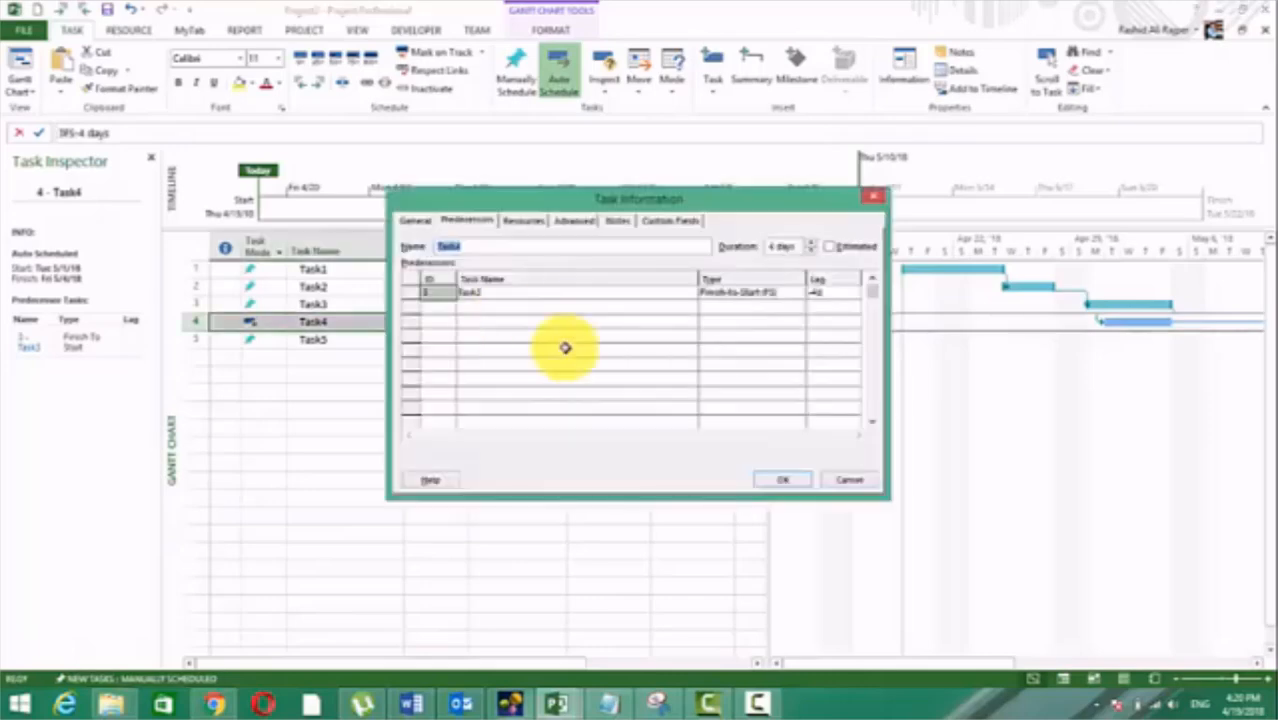
left_click(843, 296)
key("BackSpace")
type("0d")
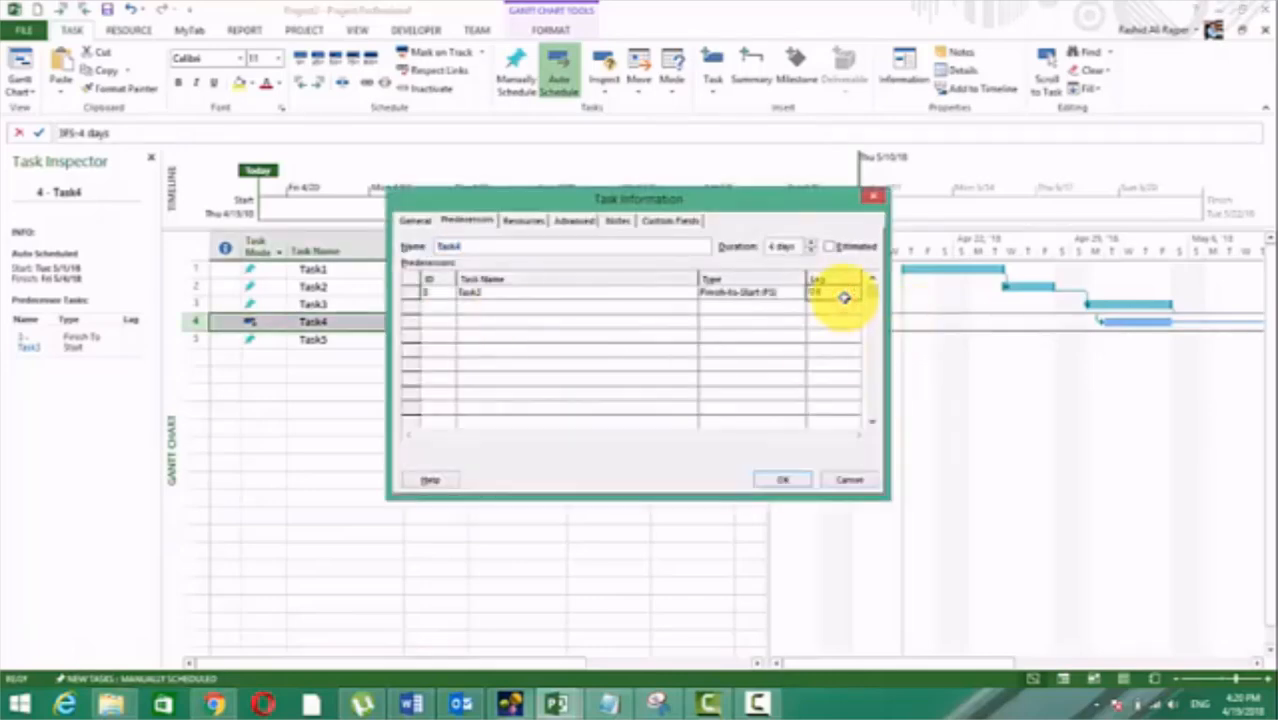
key("Return")
left_click(762, 479)
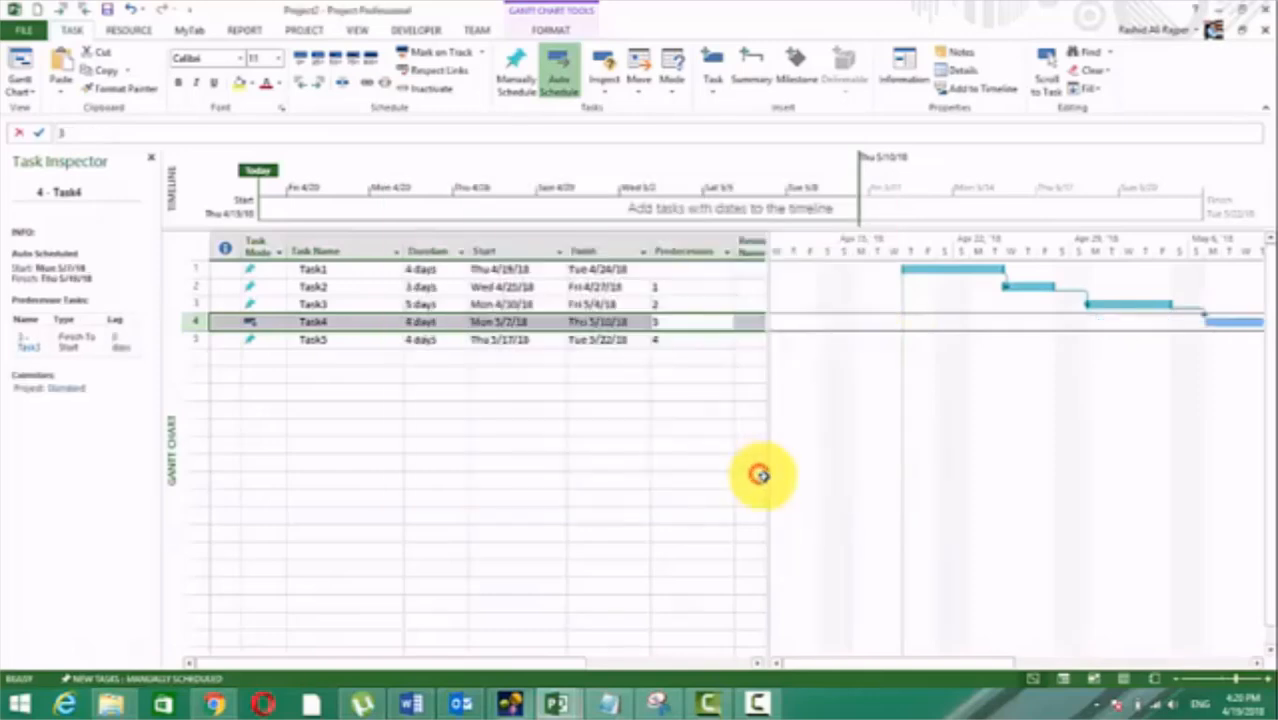
left_click(586, 425)
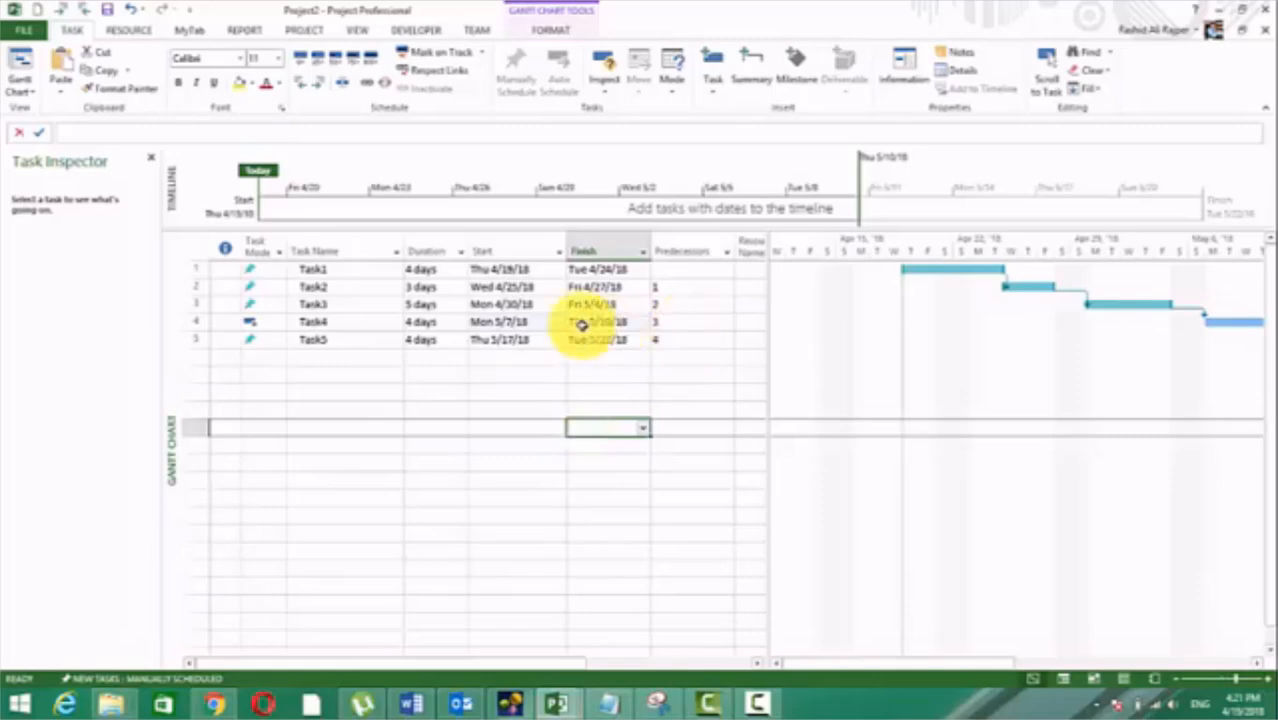
Step: Set a lag of 2d on Task4's Finish-to-Start link with predecessor Task3
left_click(698, 322)
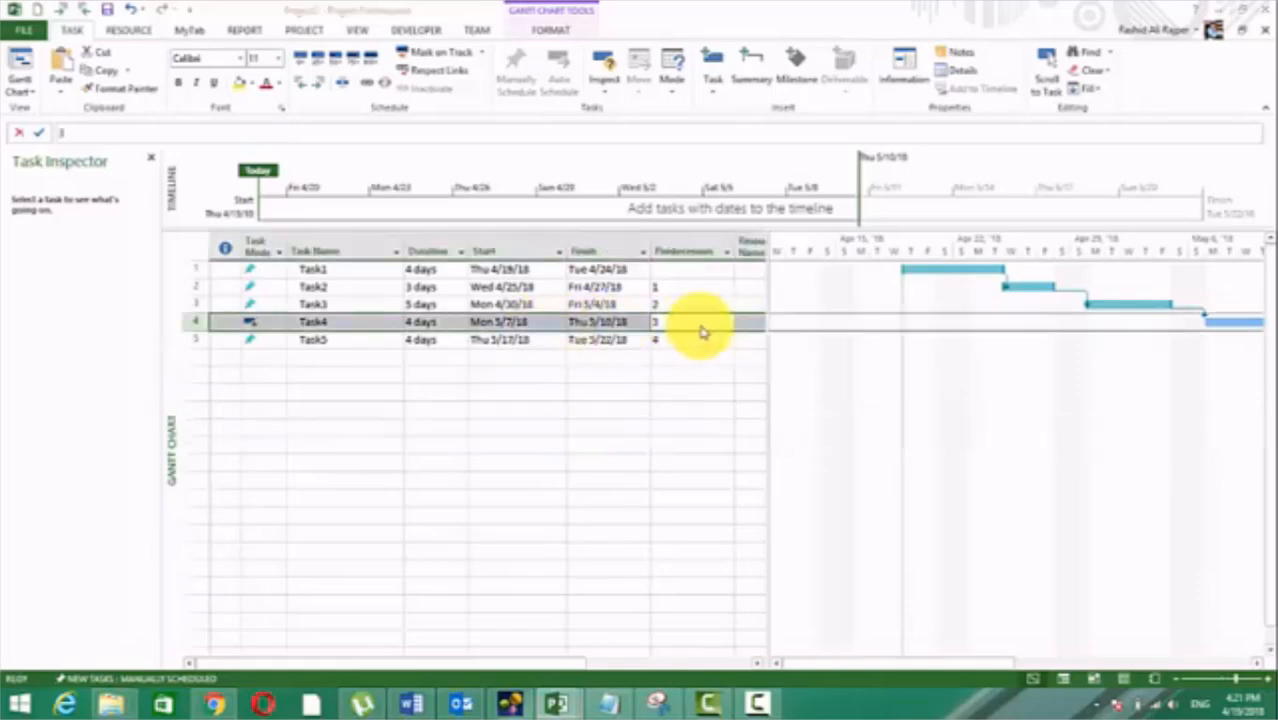
double_click(700, 332)
left_click(829, 291)
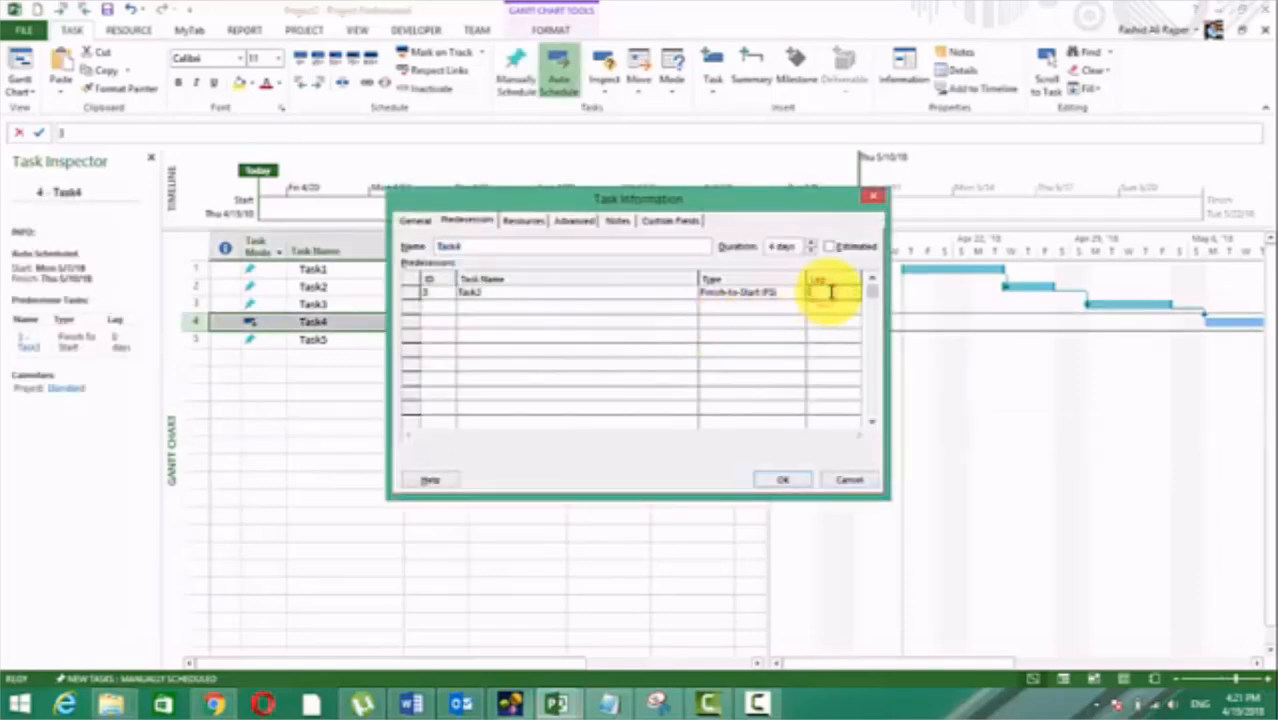
type("2d")
key("Return")
left_click(784, 480)
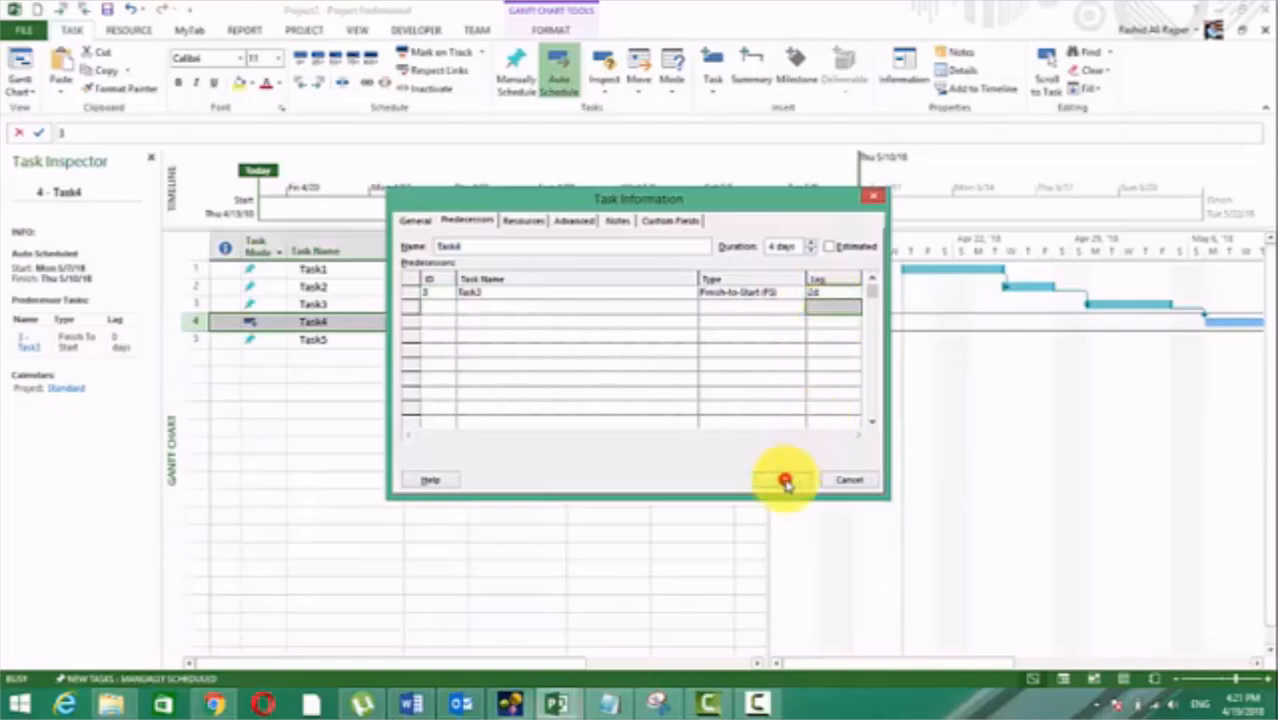
left_click(718, 431)
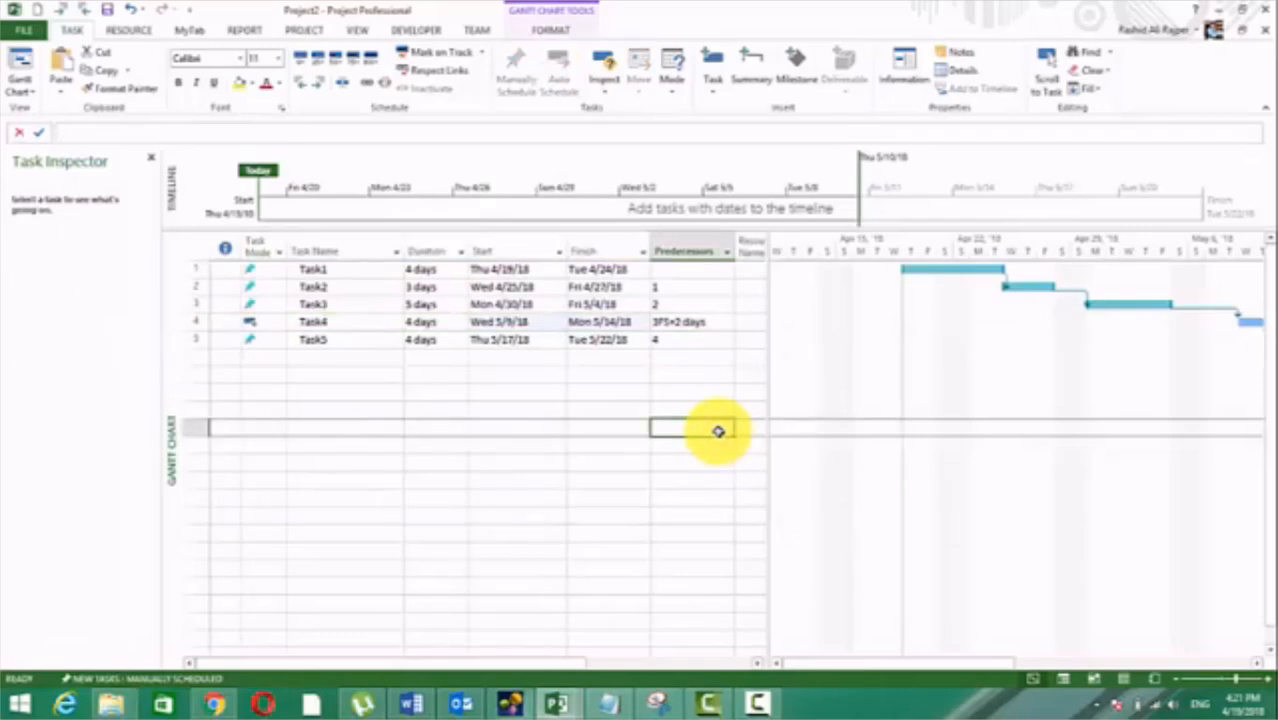
Step: Change the lag on Task4's link with Task3 to -2d as lead time and check Task4's start date
left_click(718, 322)
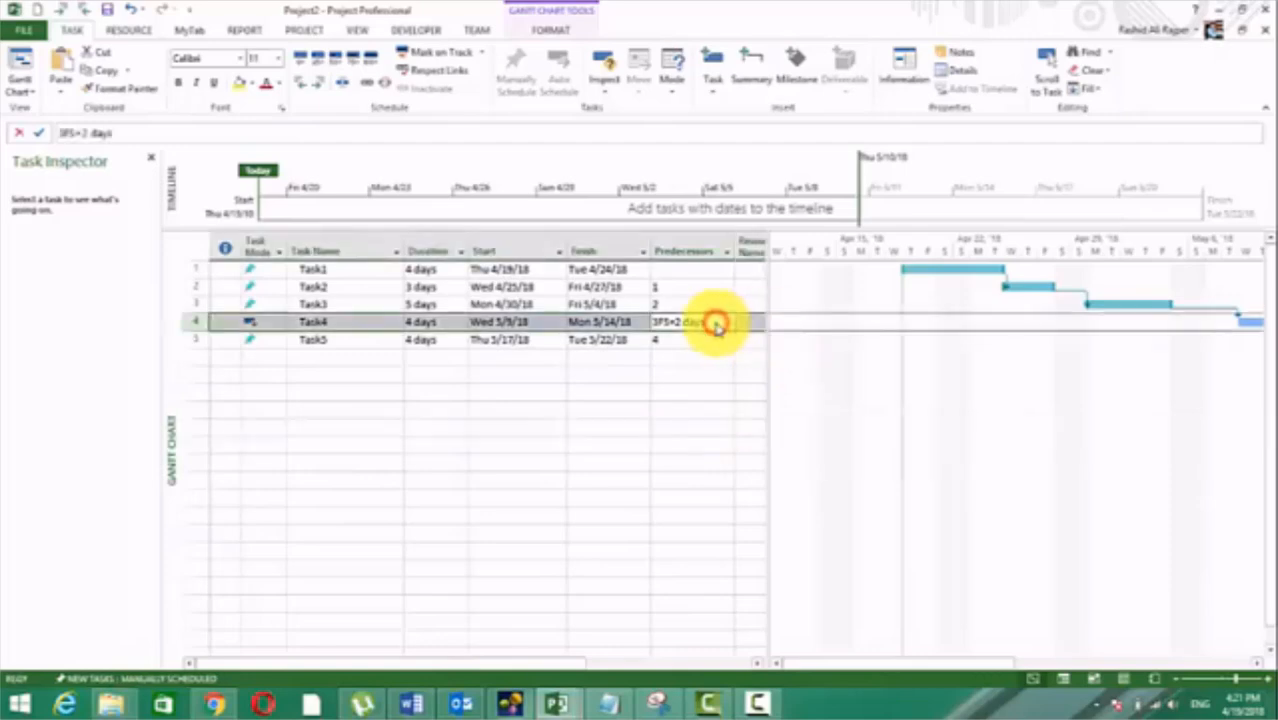
double_click(716, 324)
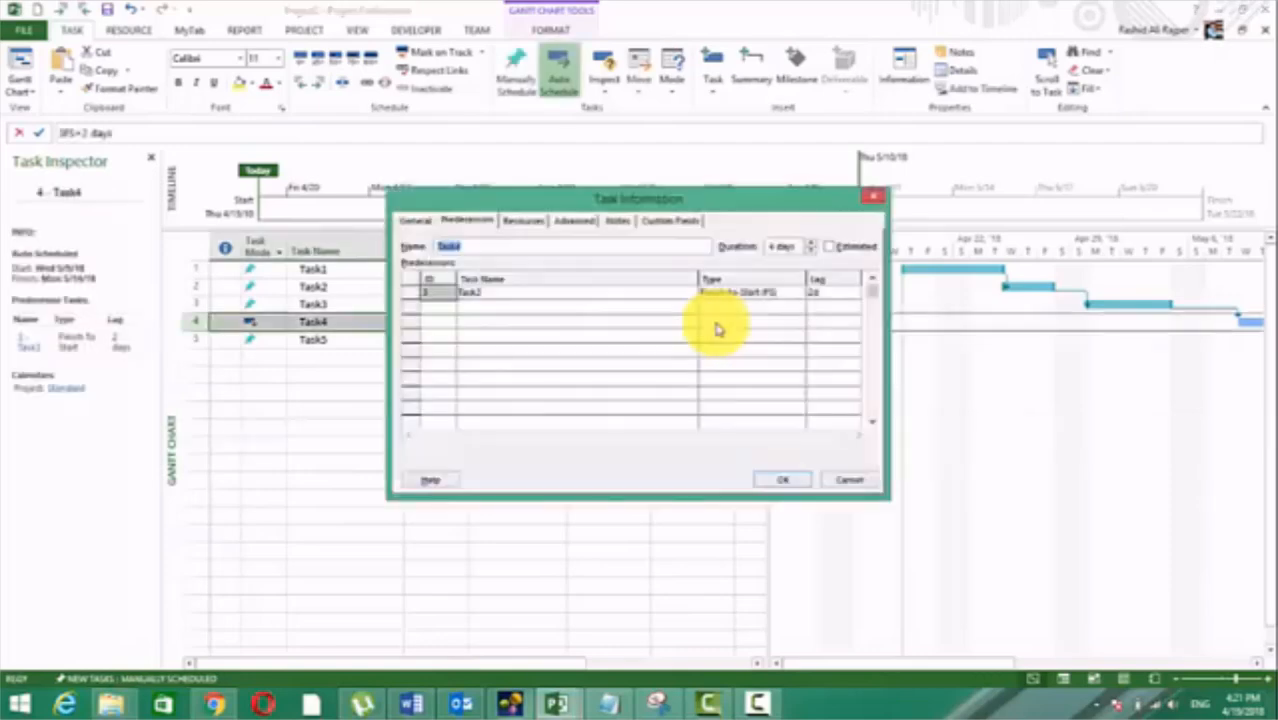
left_click(833, 293)
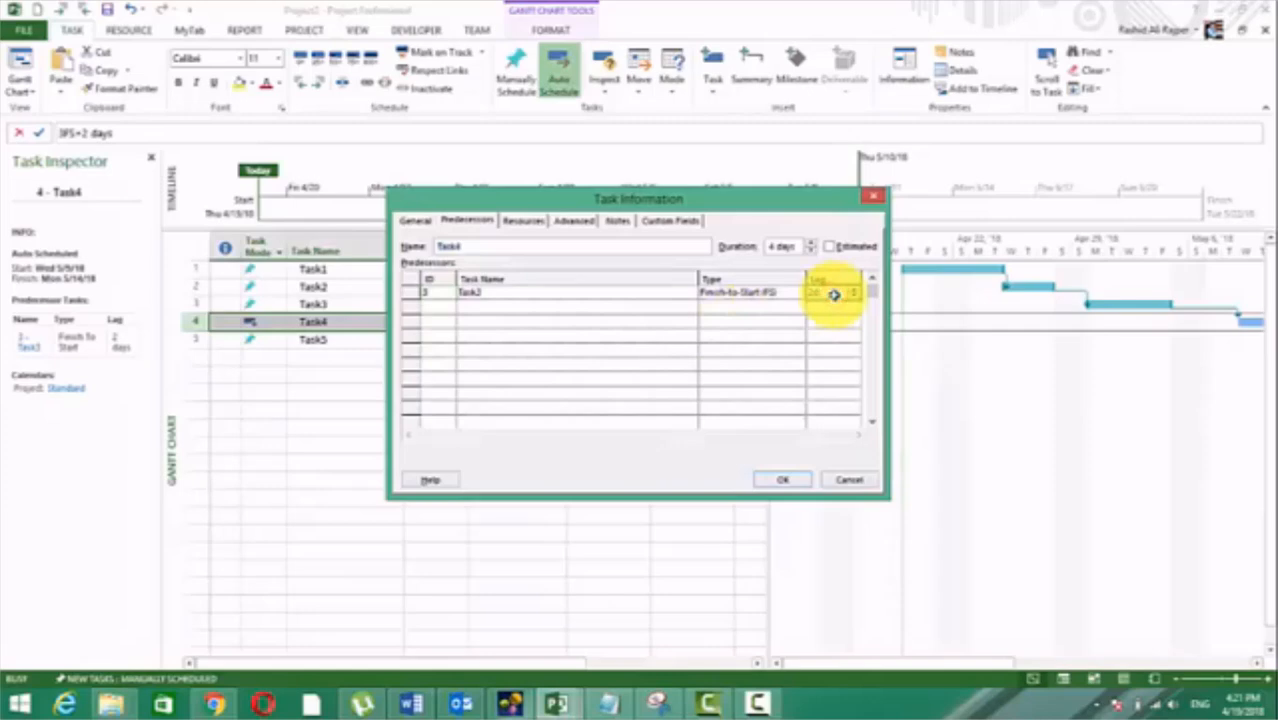
key("Home")
left_click(833, 294)
key("BackSpace")
type("-2d")
key("Return")
left_click(758, 481)
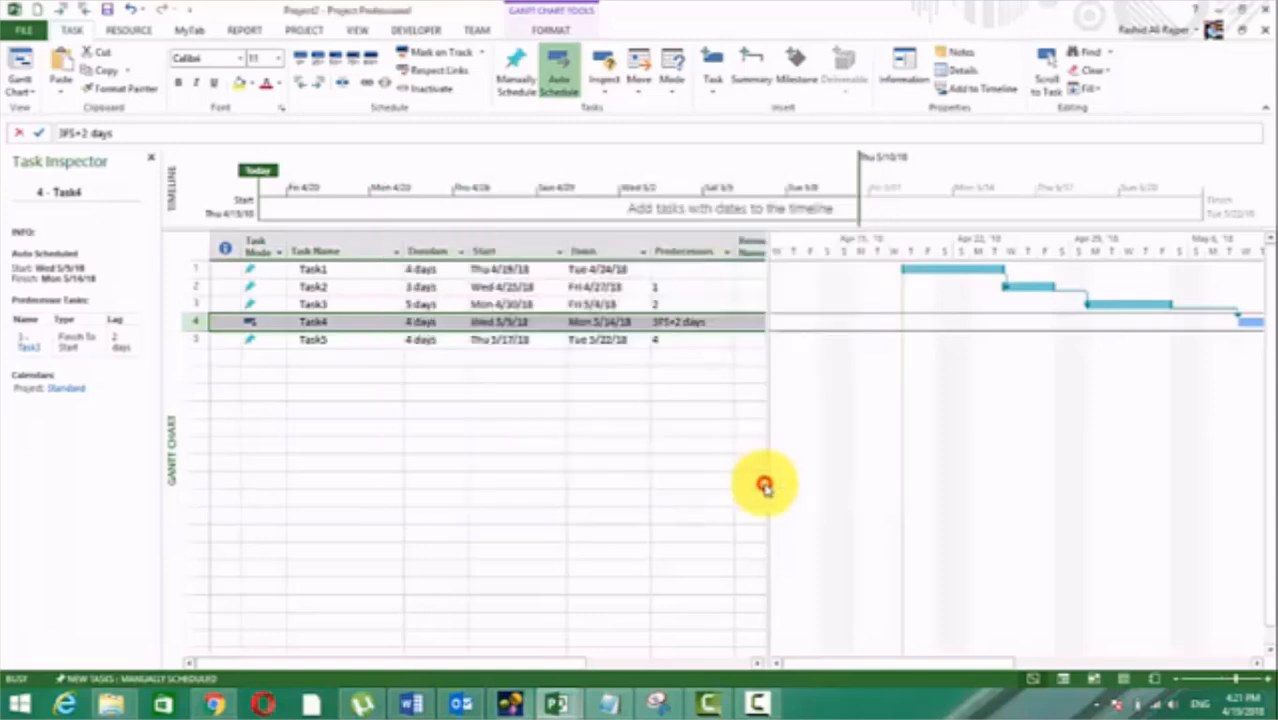
left_click(722, 413)
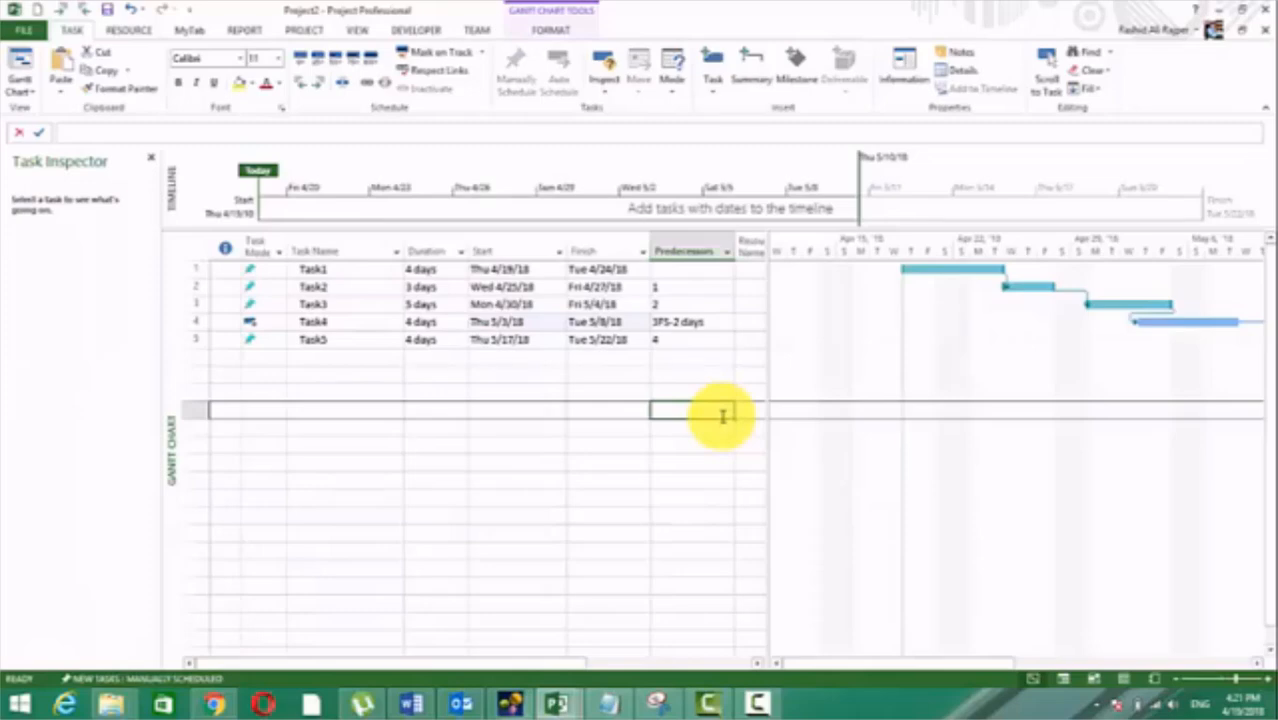
left_click(520, 321)
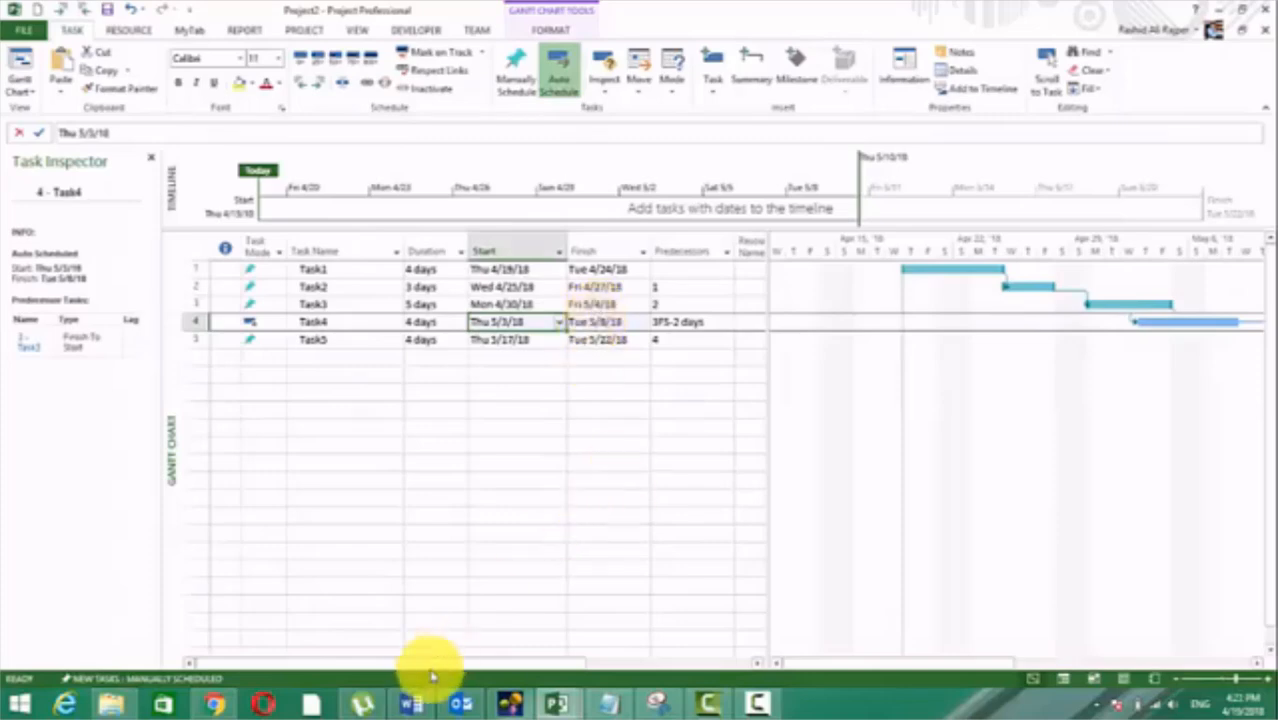
Step: Switch to the Word notes and read from Lag Time and Lead Time through the methods of creating dependency links to Modifying a Dependency Link
left_click(412, 704)
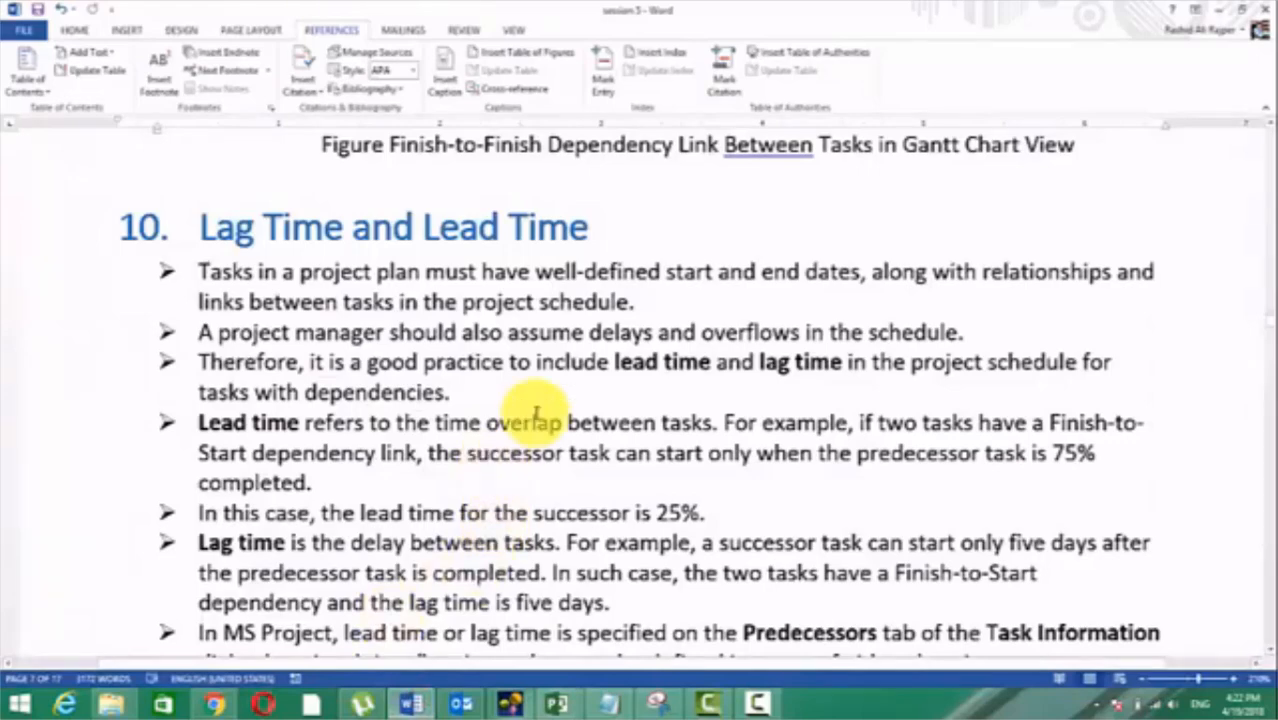
scroll(530, 405, "down", 10)
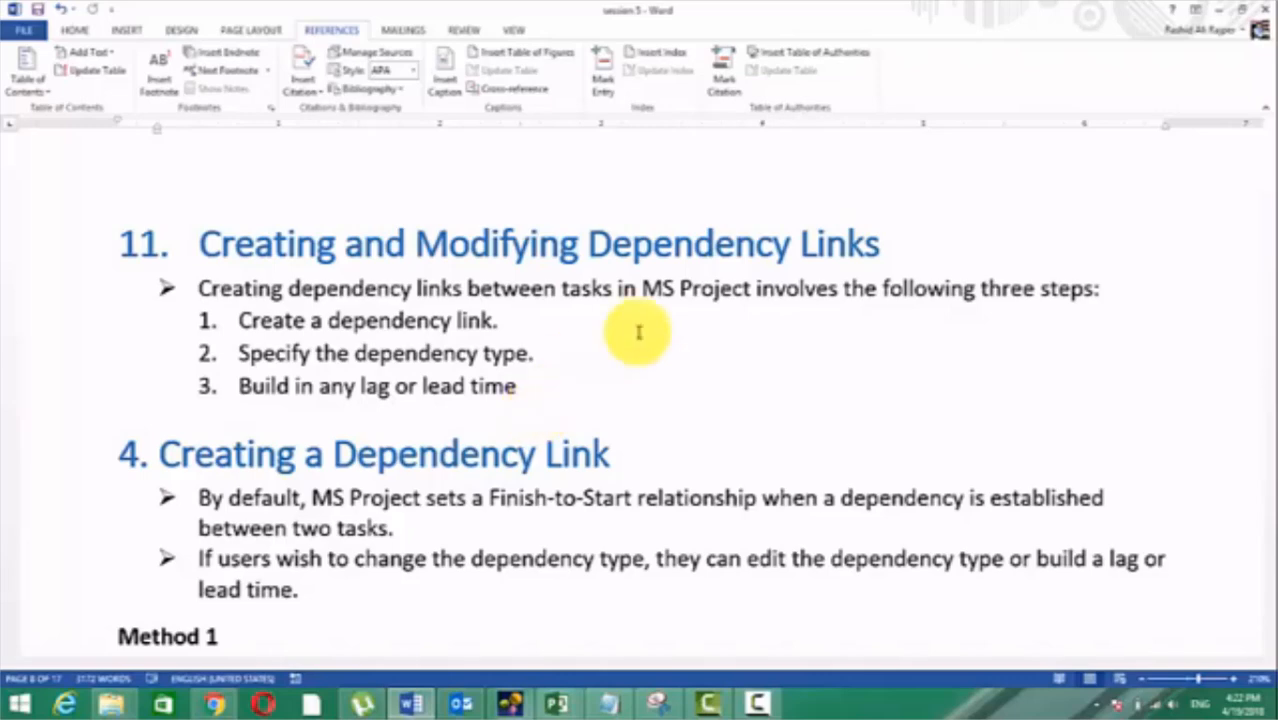
left_click_drag(542, 382, 340, 310)
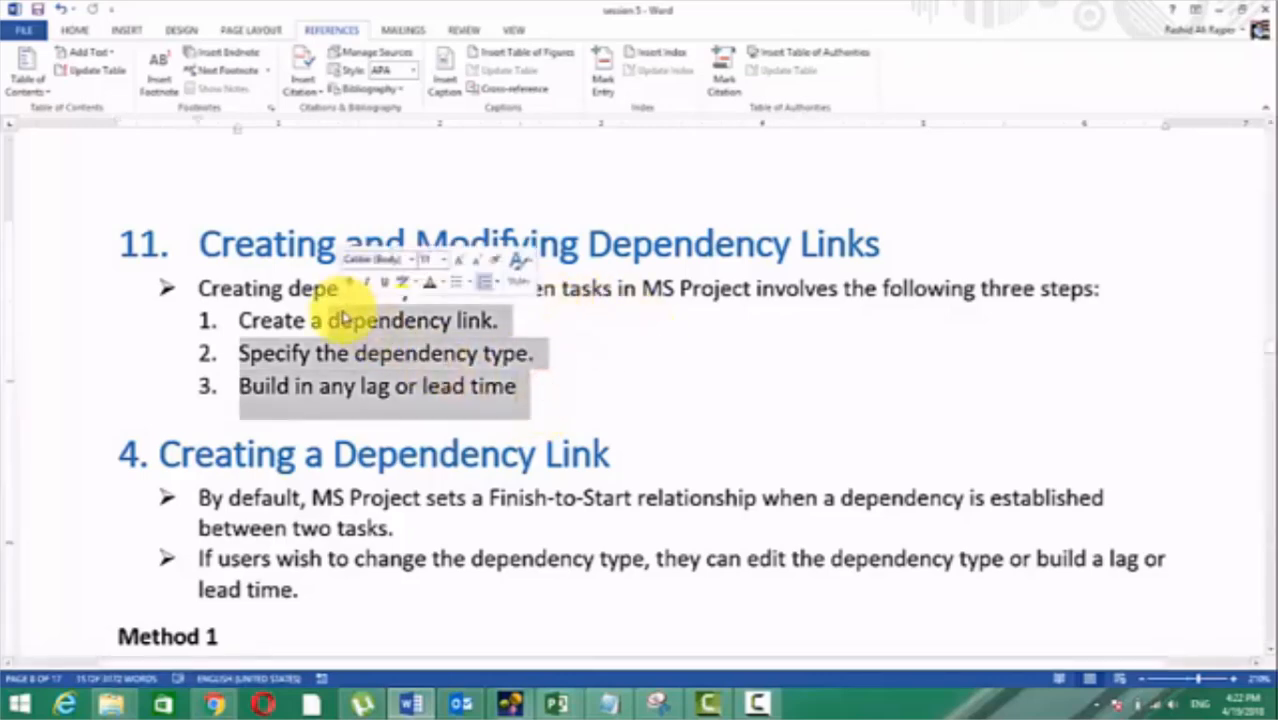
left_click(628, 364)
scroll(430, 340, "down", 3)
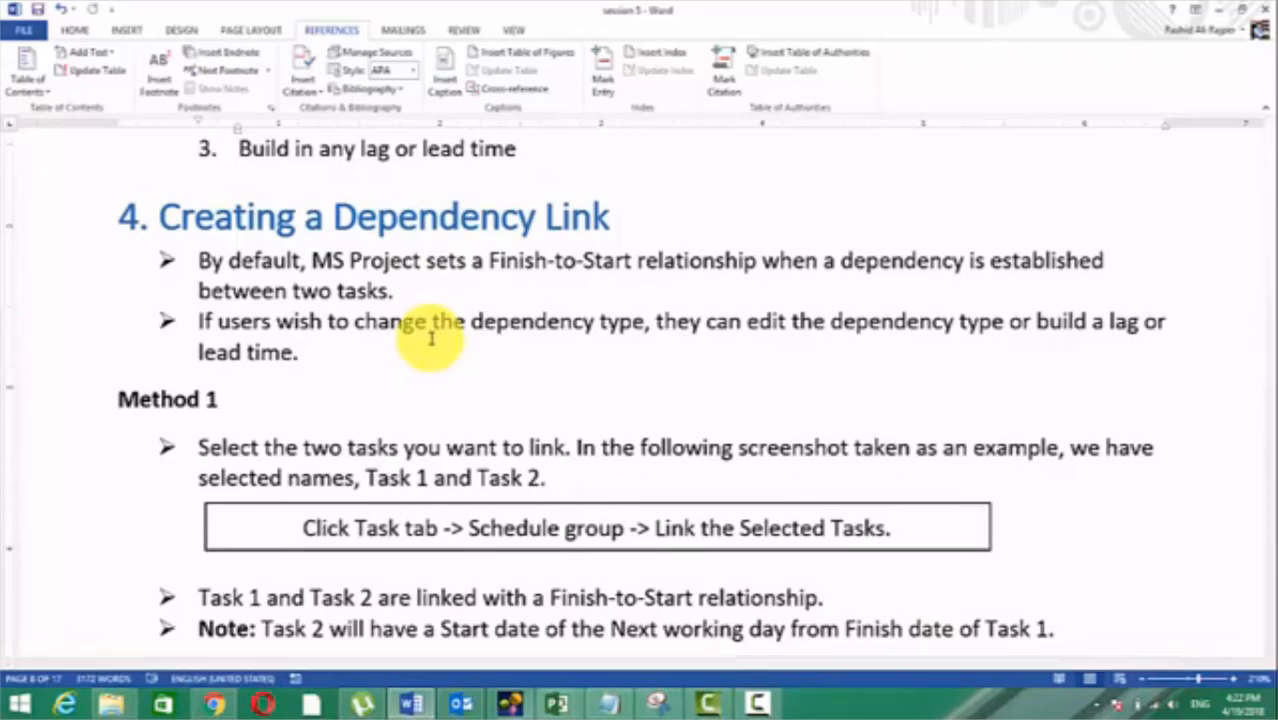
scroll(430, 338, "down", 4)
scroll(430, 340, "down", 20)
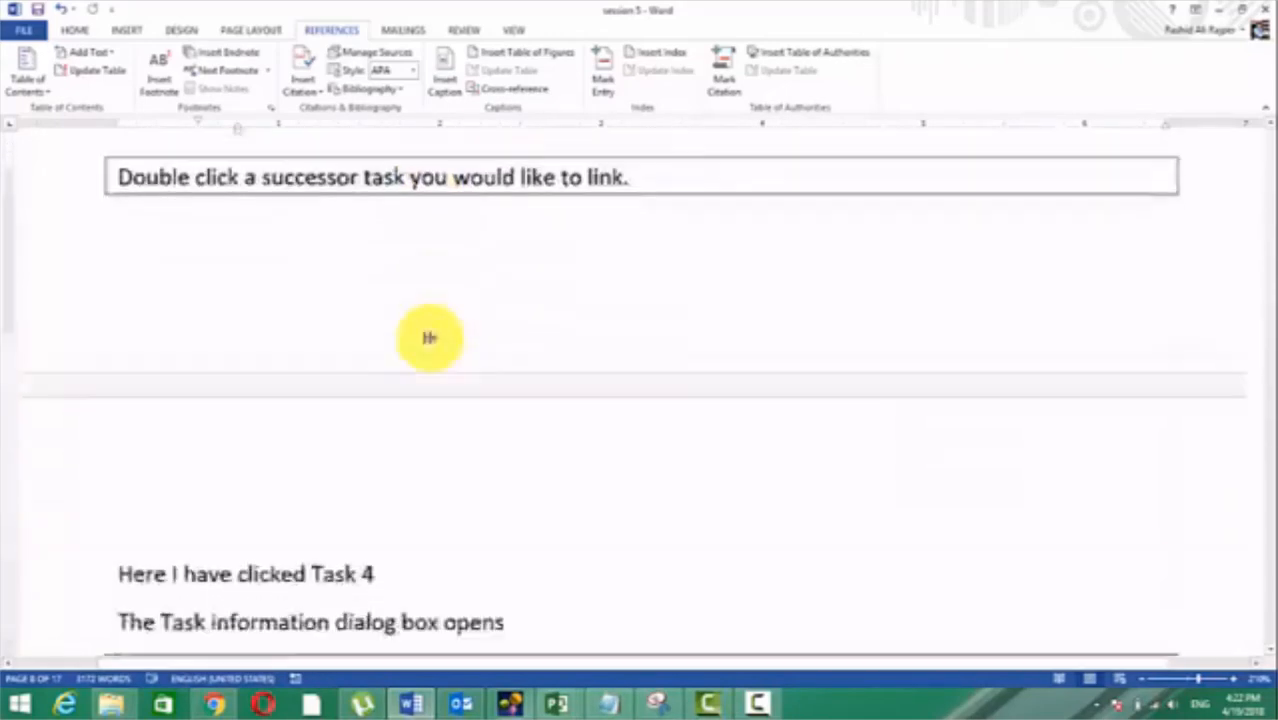
scroll(430, 340, "down", 20)
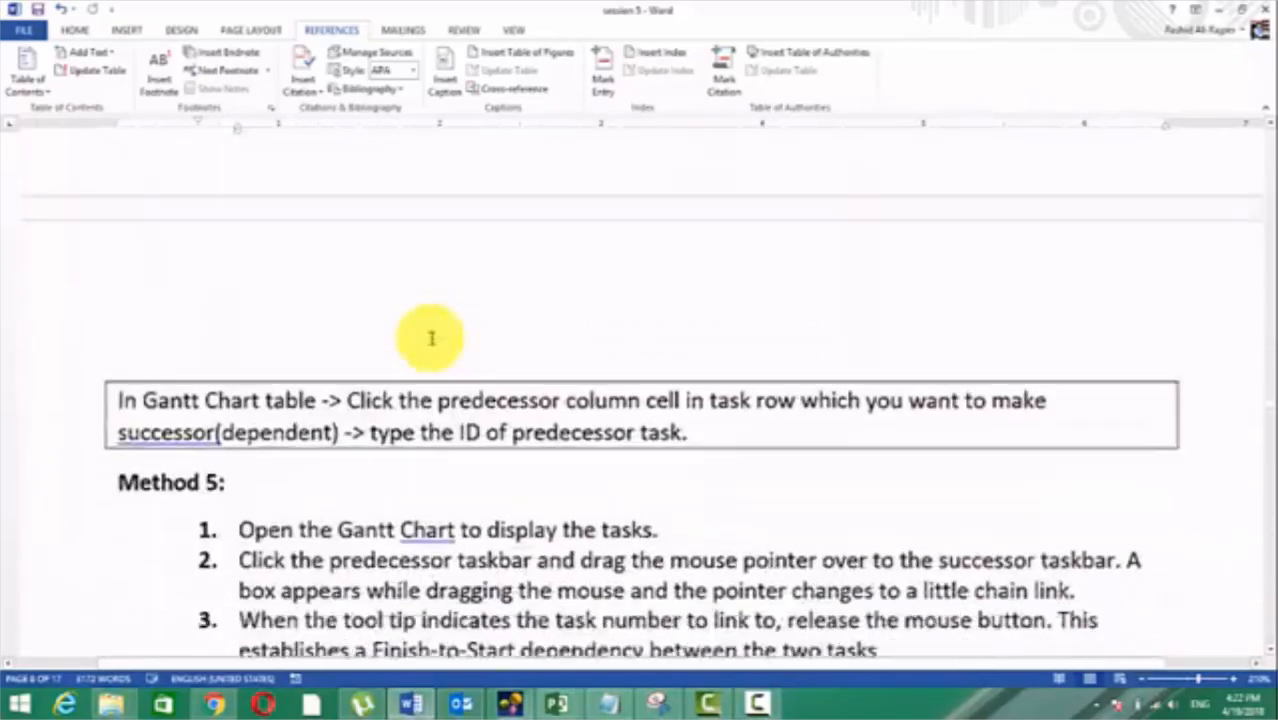
scroll(430, 338, "down", 2)
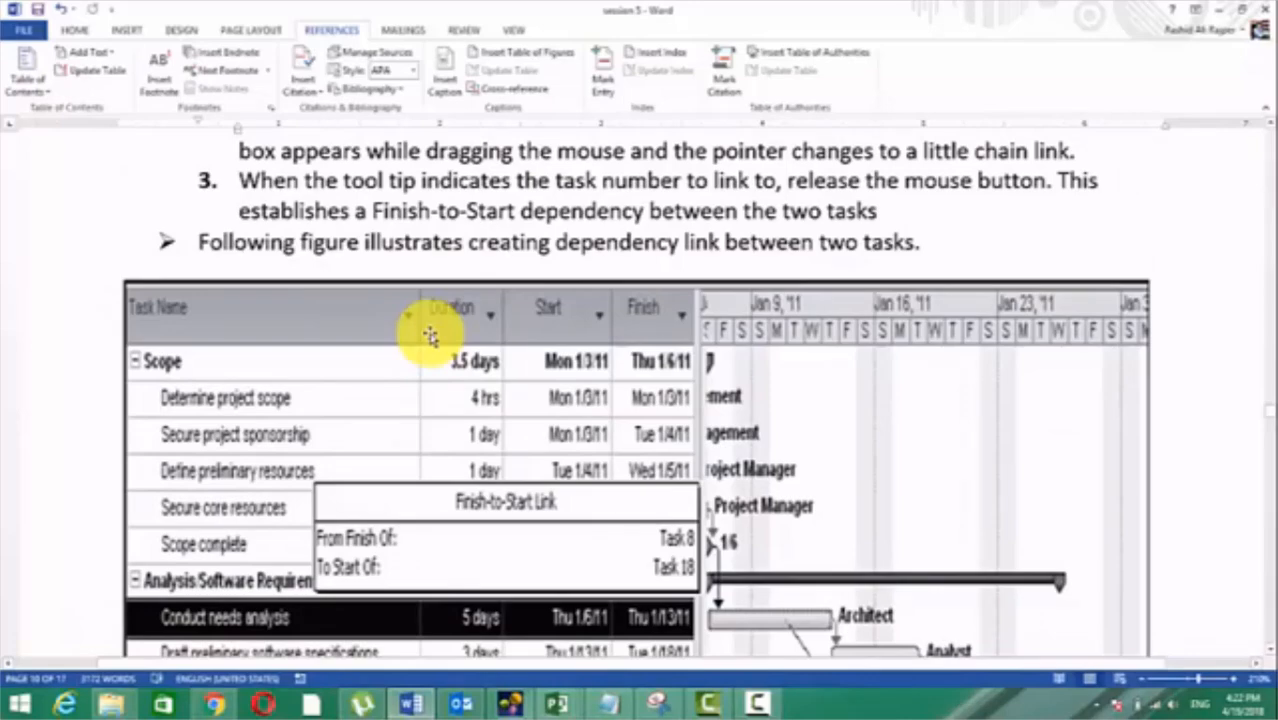
scroll(428, 336, "down", 10)
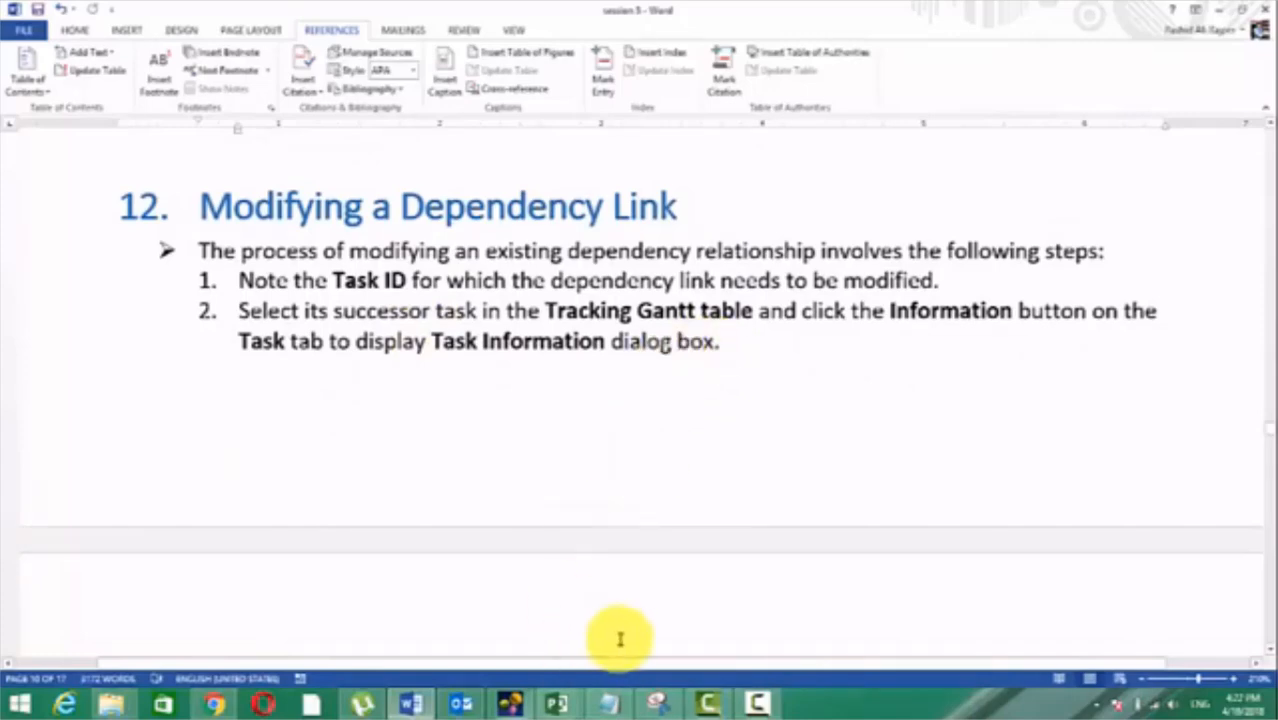
Step: Switch to Project2 in Microsoft Project, view the dependency settings of the link between Task2 and Task3, and dismiss them unchanged
mouse_move(560, 702)
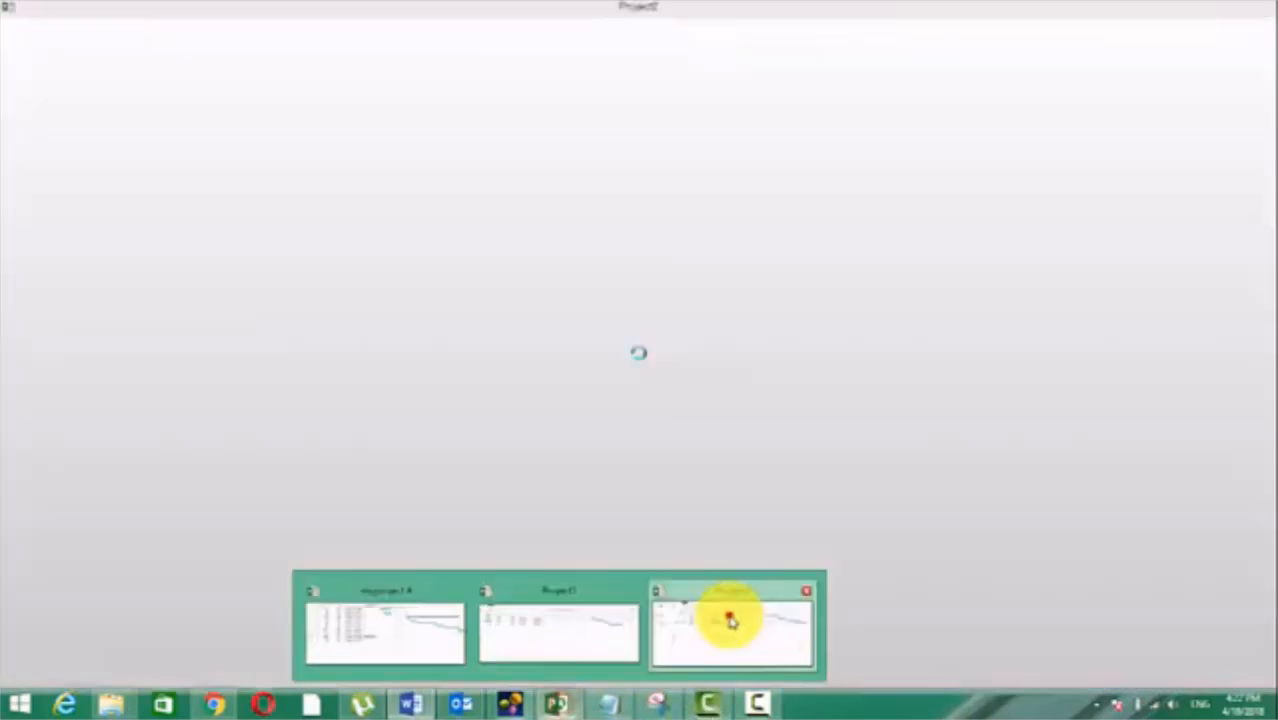
left_click(729, 614)
double_click(1083, 298)
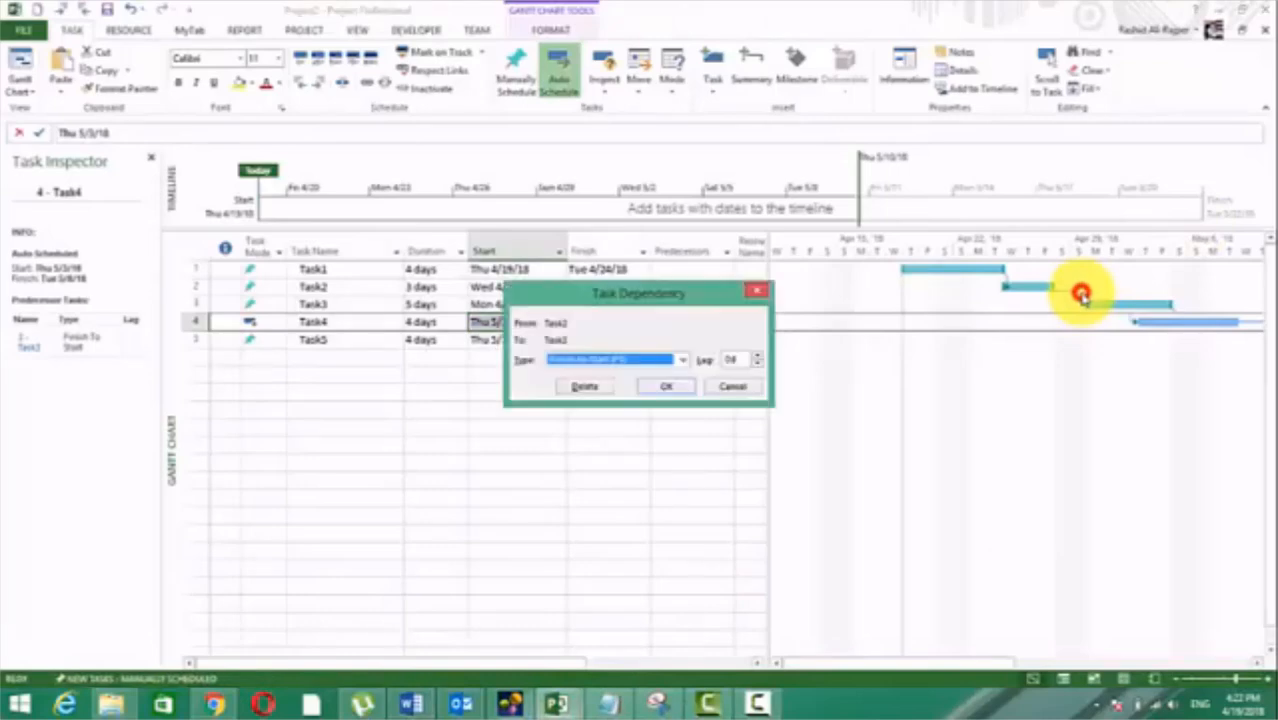
left_click(735, 386)
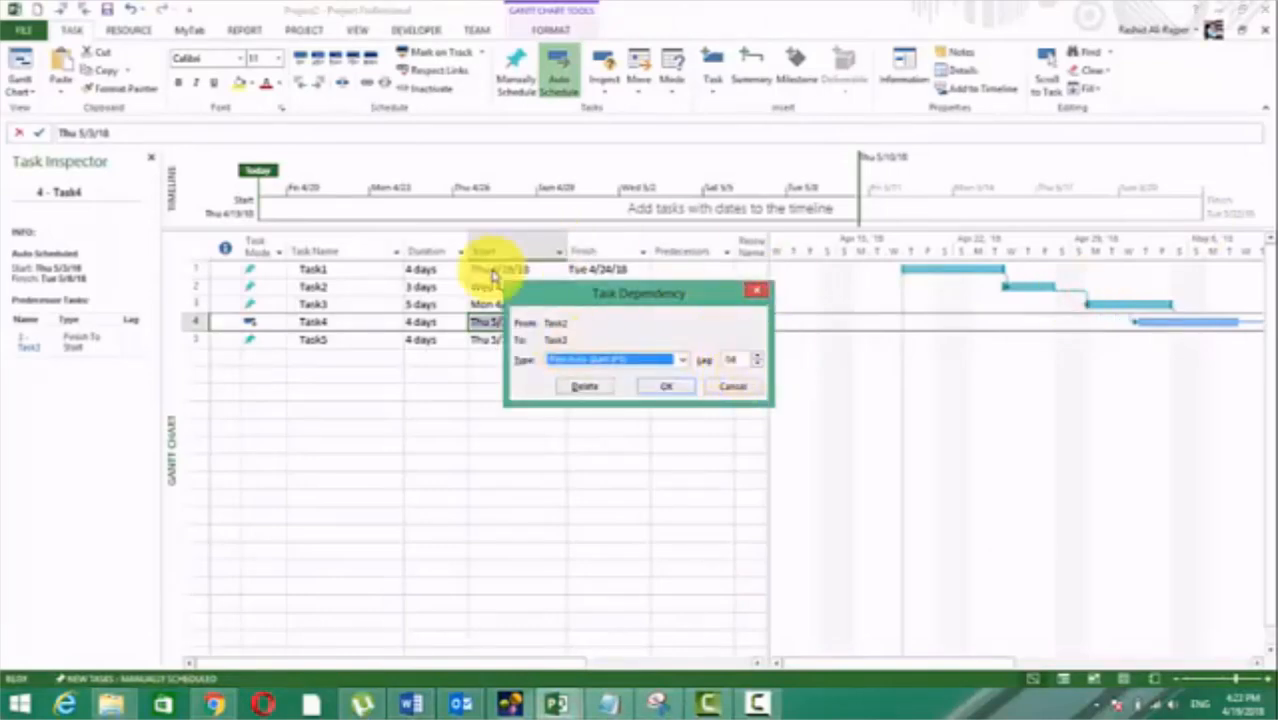
Step: Review the predecessor ID, link type and lag fields in Task4's task information and close it without saving changes
left_click(365, 320)
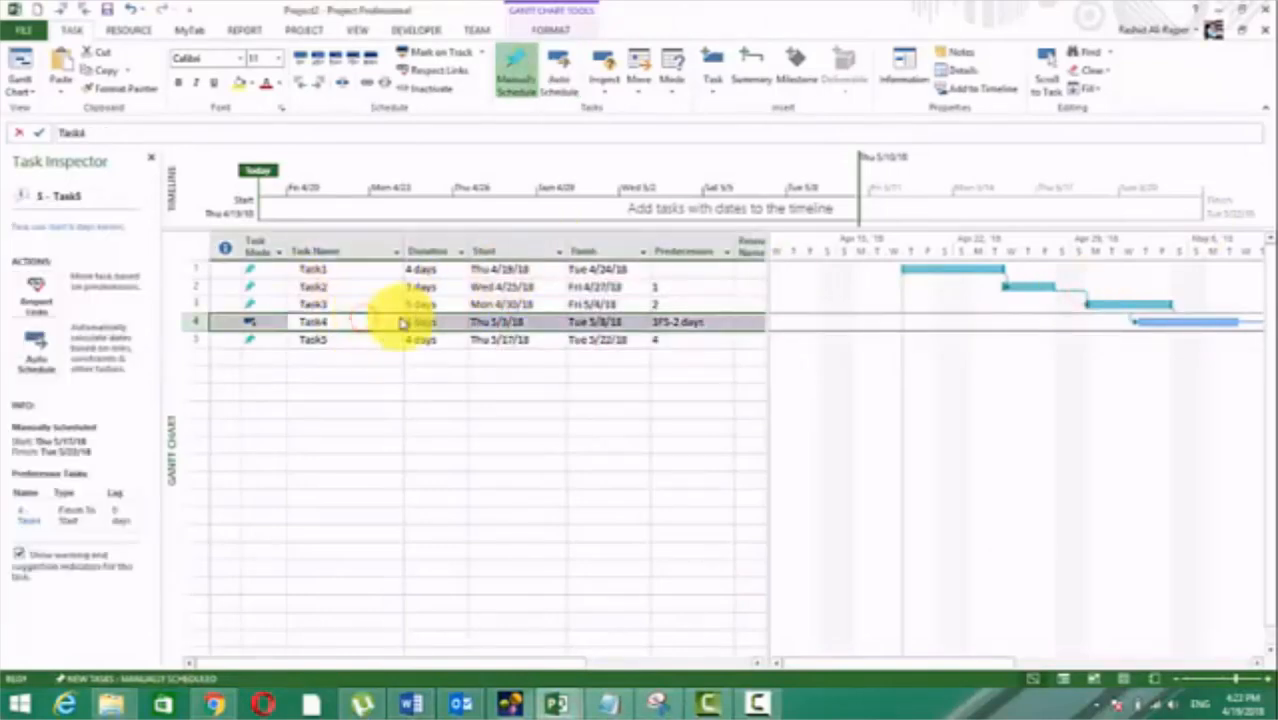
double_click(363, 320)
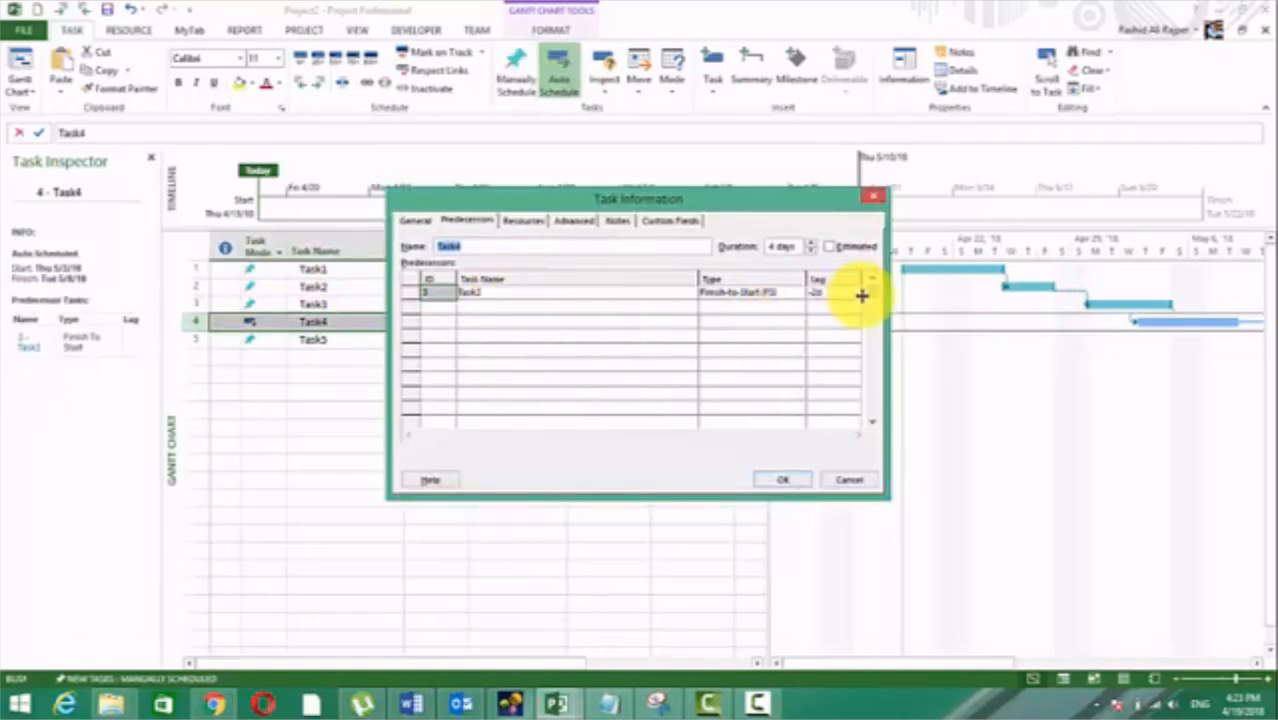
left_click(727, 292)
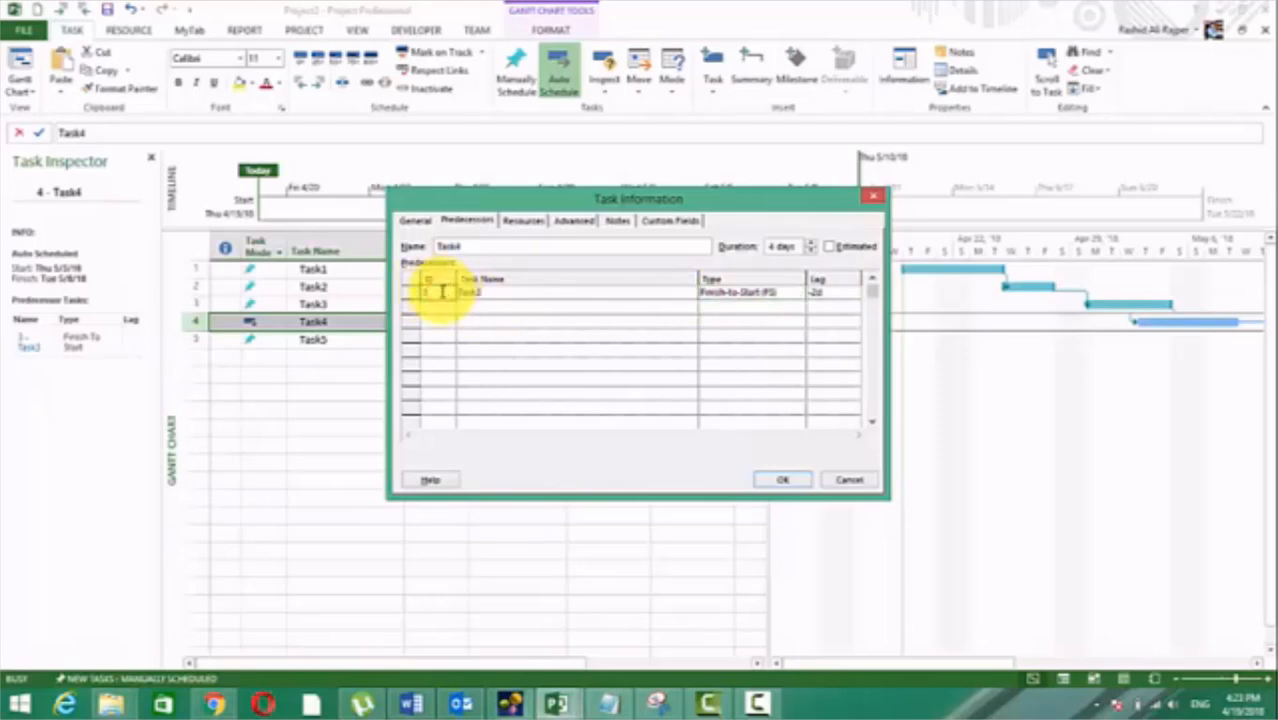
left_click(656, 380)
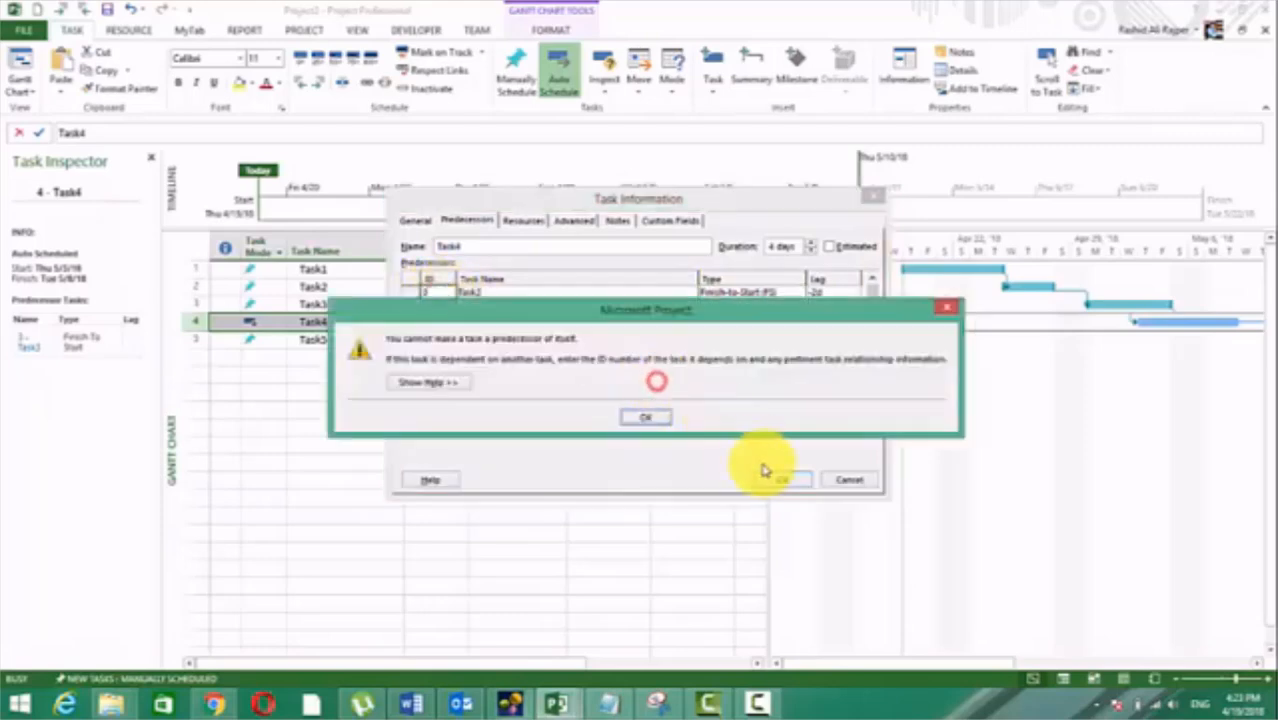
left_click(648, 418)
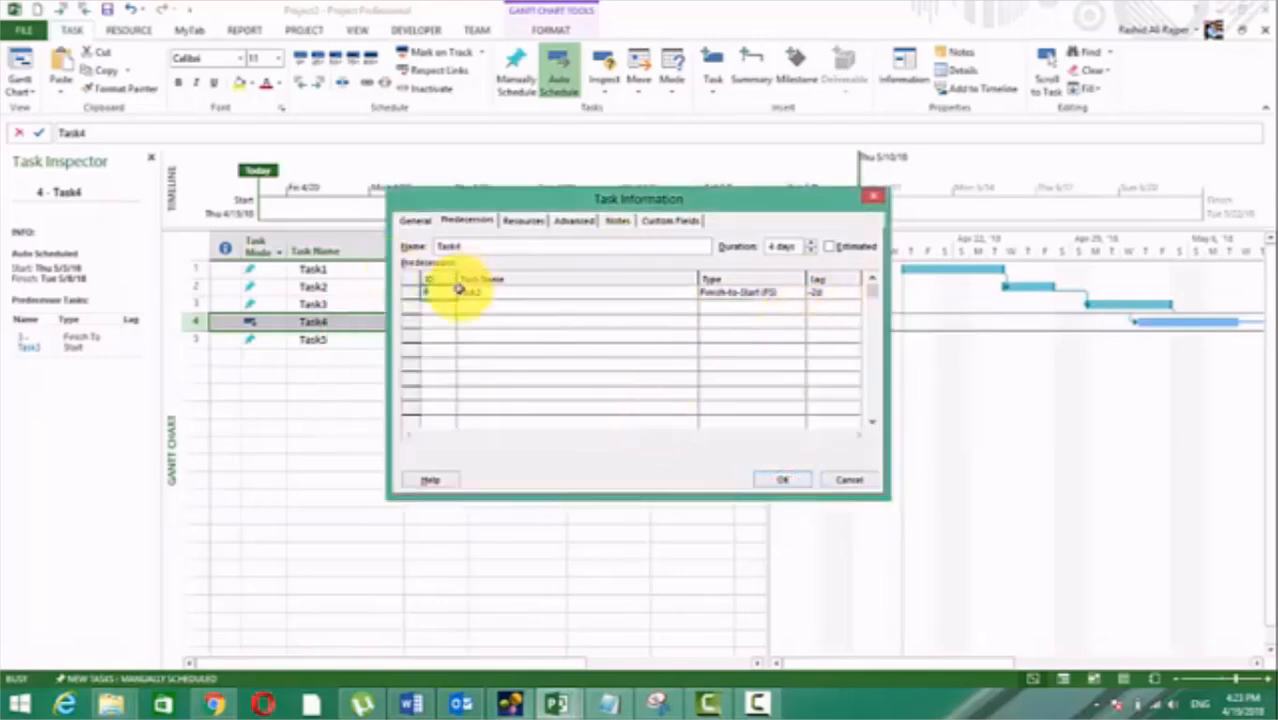
left_click(832, 293)
key("Escape")
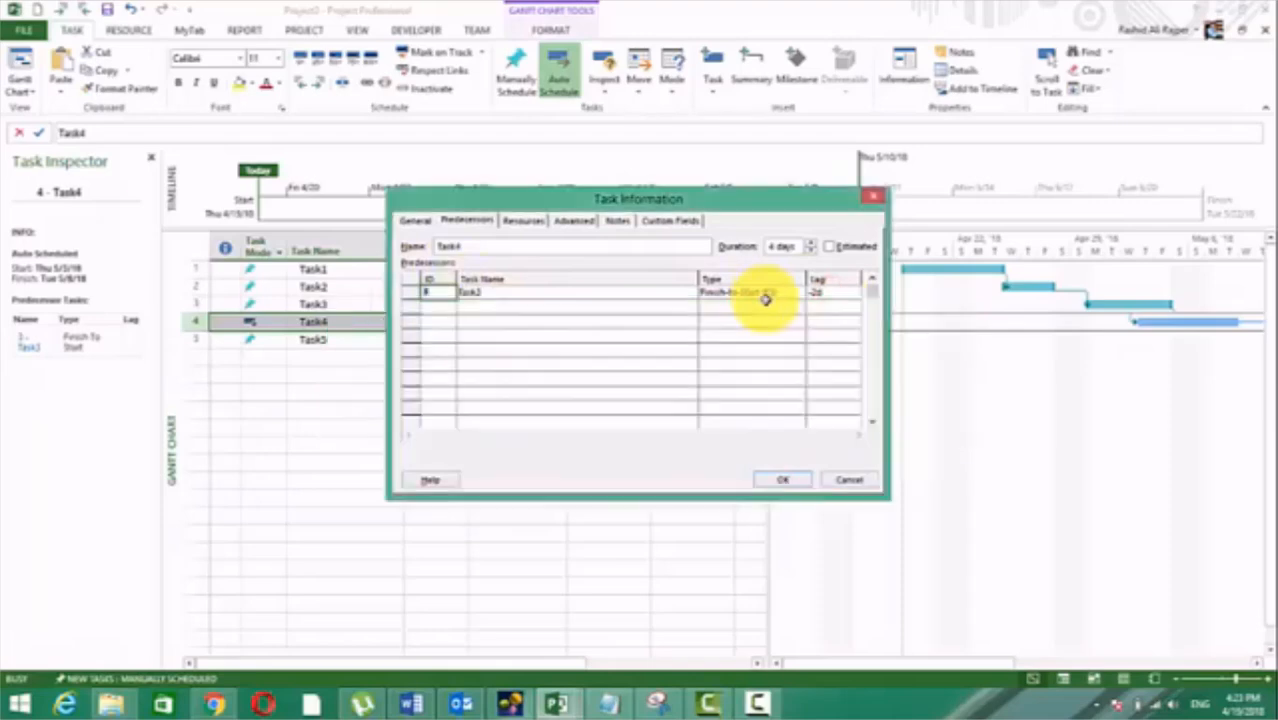
key("Escape")
left_click(528, 462)
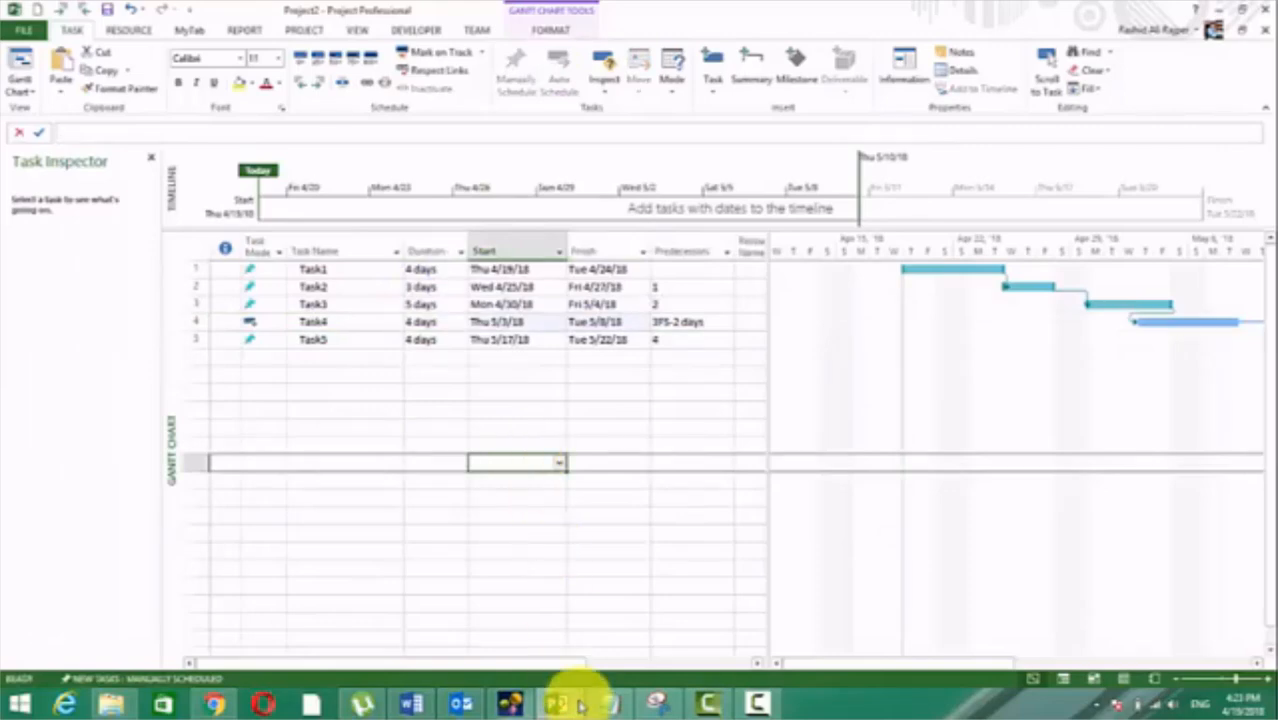
Step: Switch to the Word notes and read from the steps for Modifying a Dependency Link through Deleting a Dependency Link
left_click(412, 704)
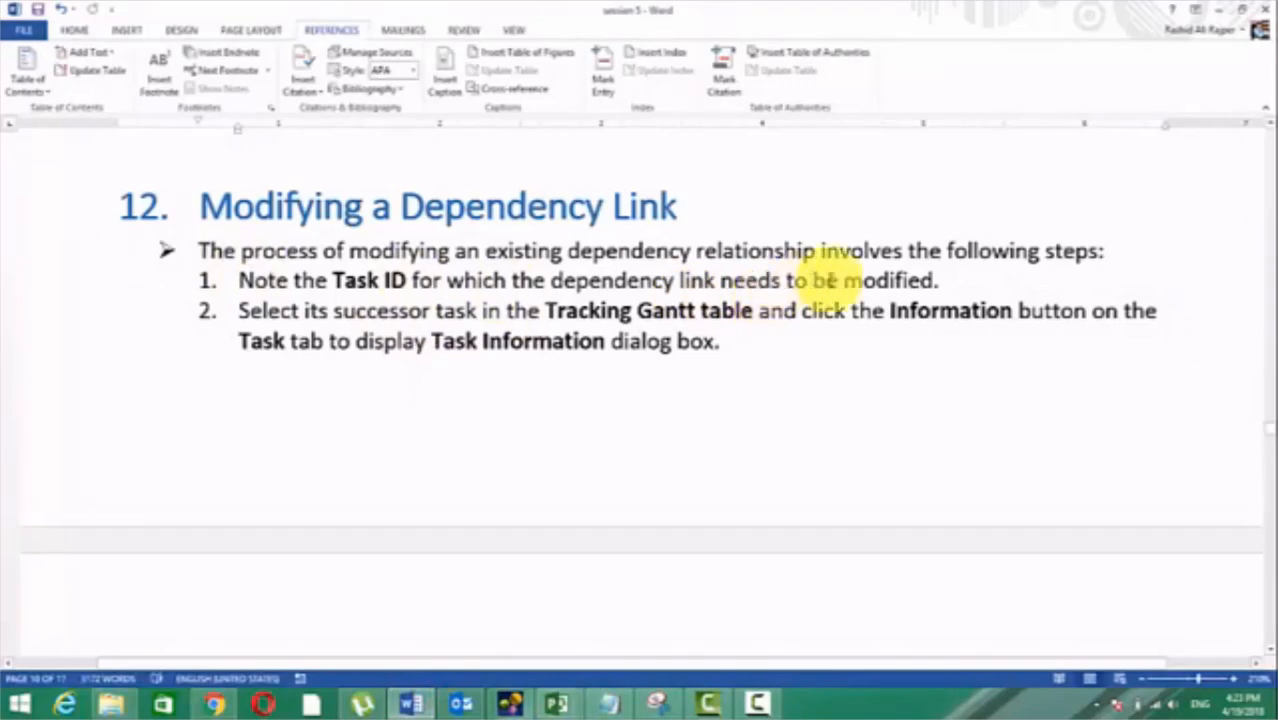
left_click(958, 280)
left_click_drag(888, 281, 448, 280)
scroll(425, 338, "down", 5)
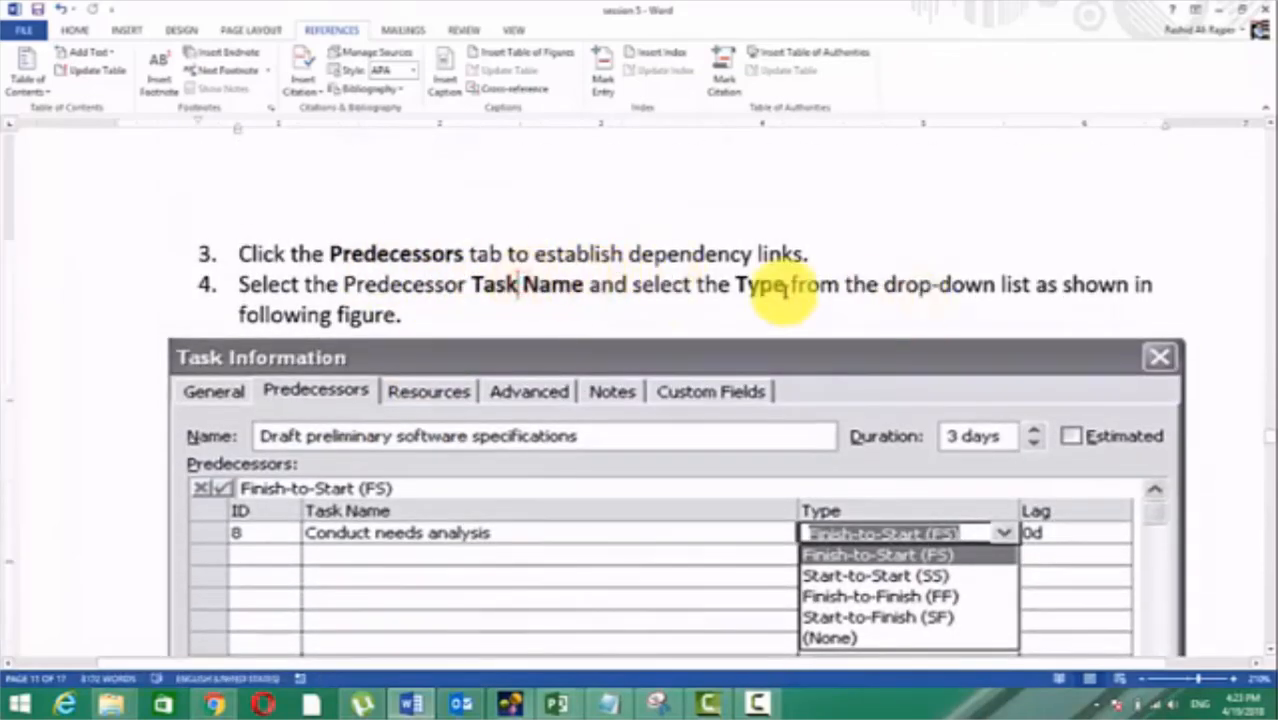
scroll(919, 286, "down", 3)
scroll(1000, 315, "down", 7)
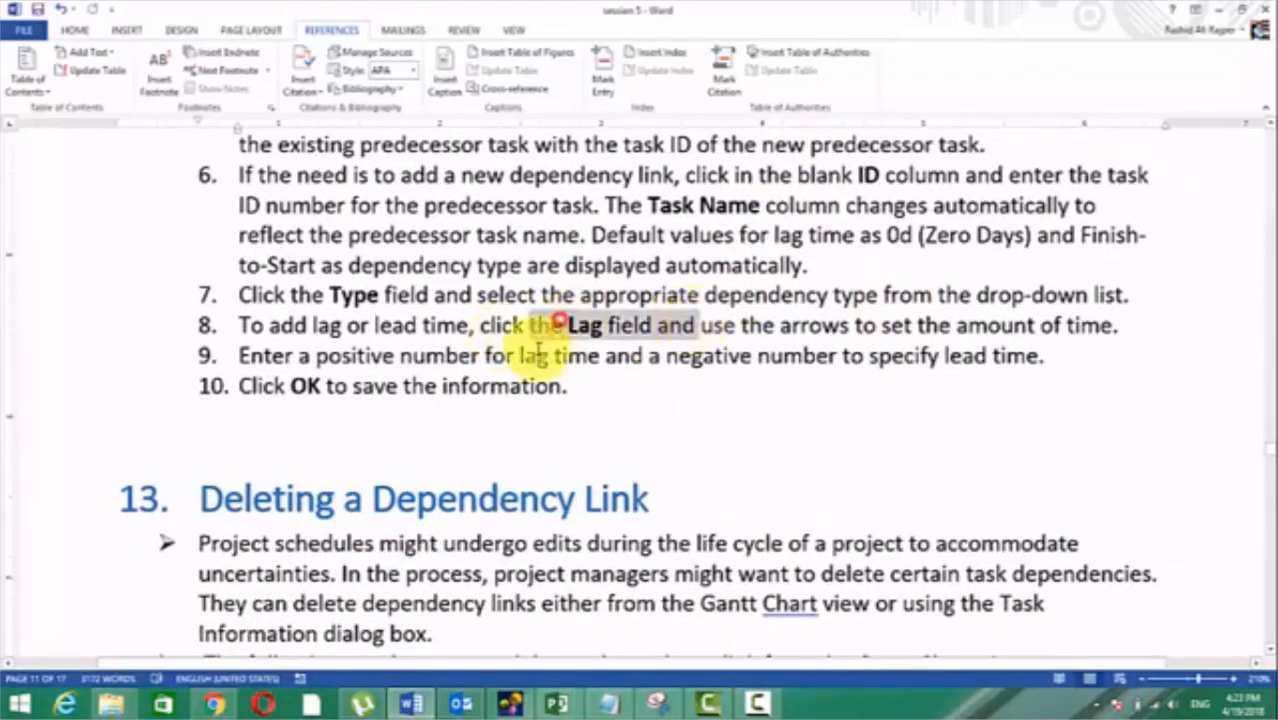
scroll(513, 340, "down", 5)
scroll(414, 342, "up", 2)
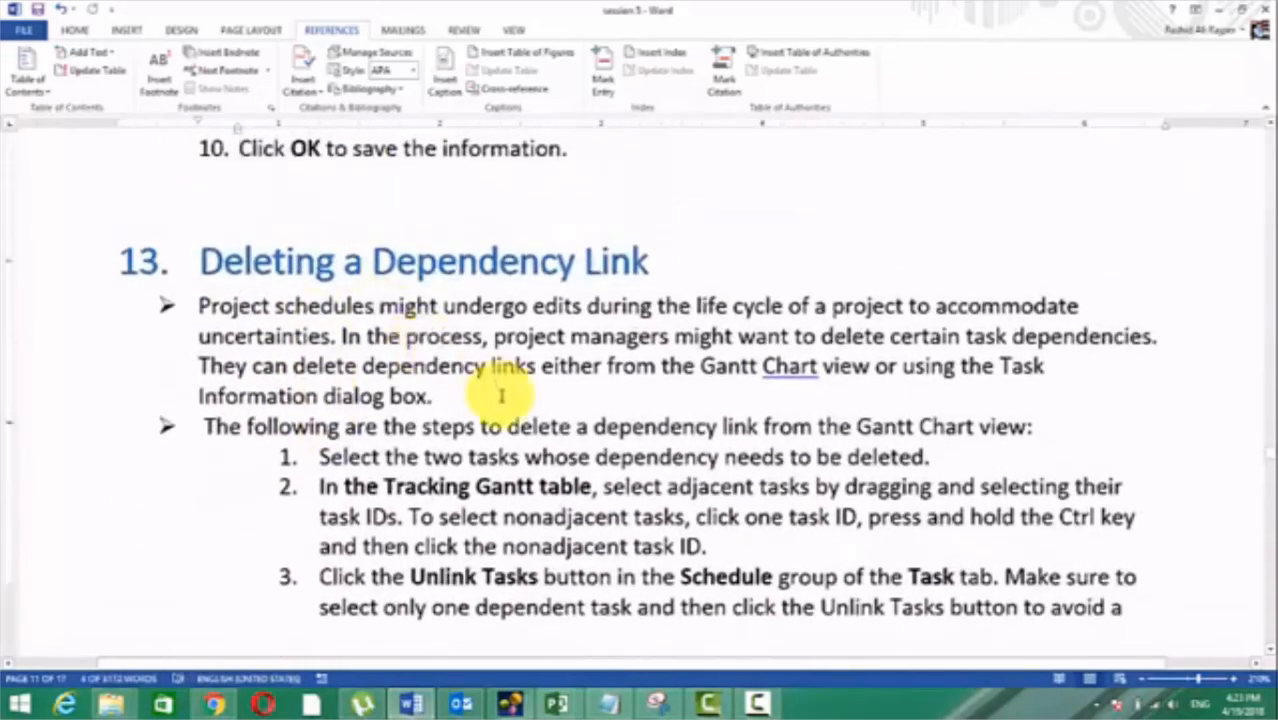
scroll(499, 471, "down", 5)
scroll(542, 402, "up", 3)
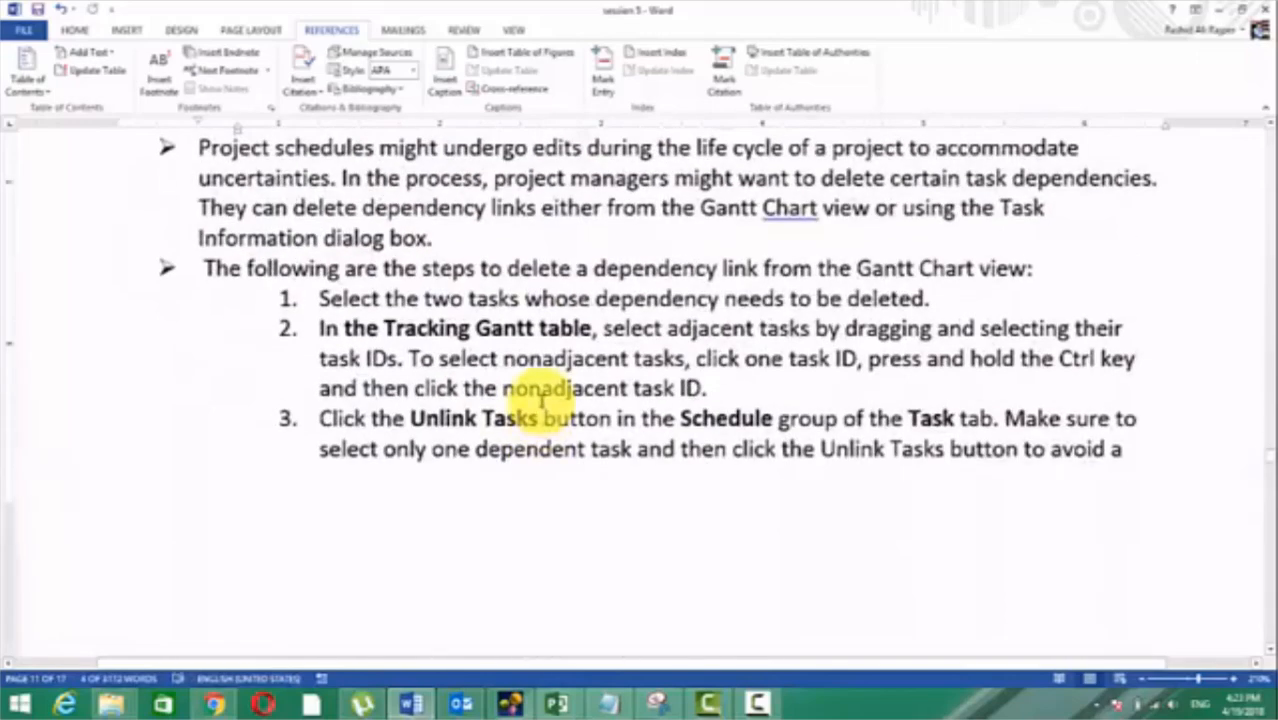
scroll(470, 470, "up", 3)
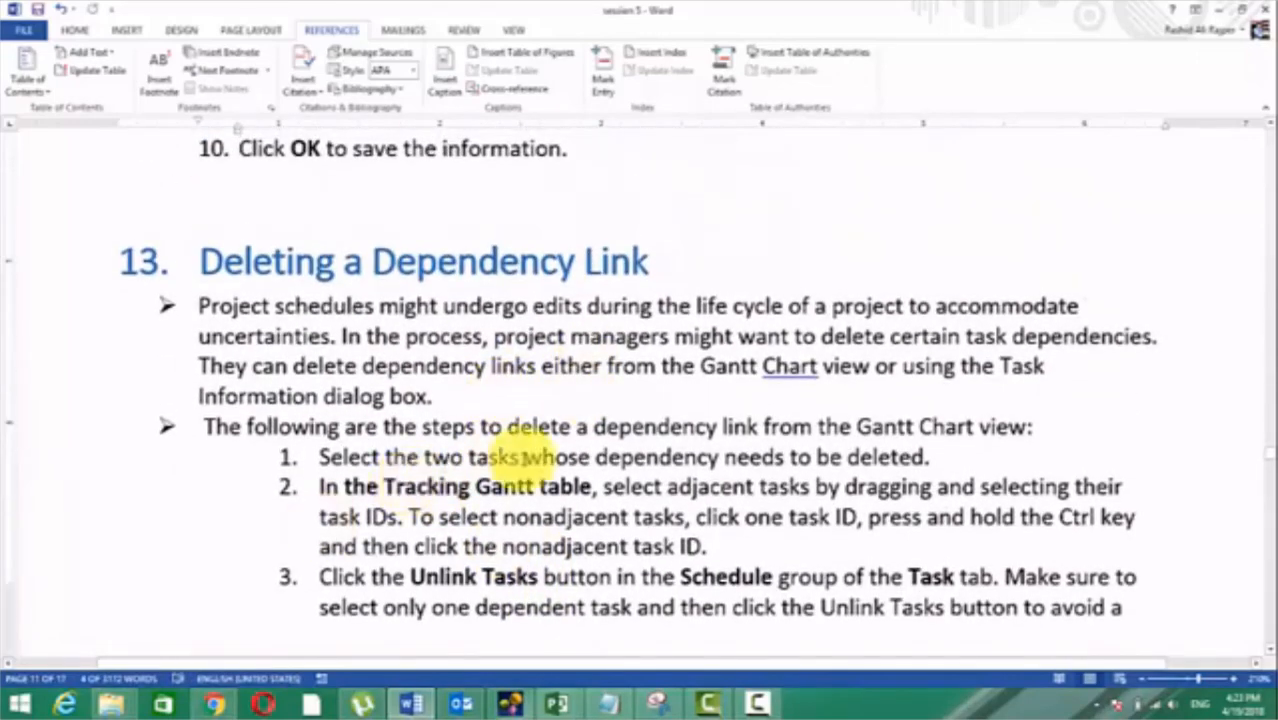
scroll(456, 452, "down", 2)
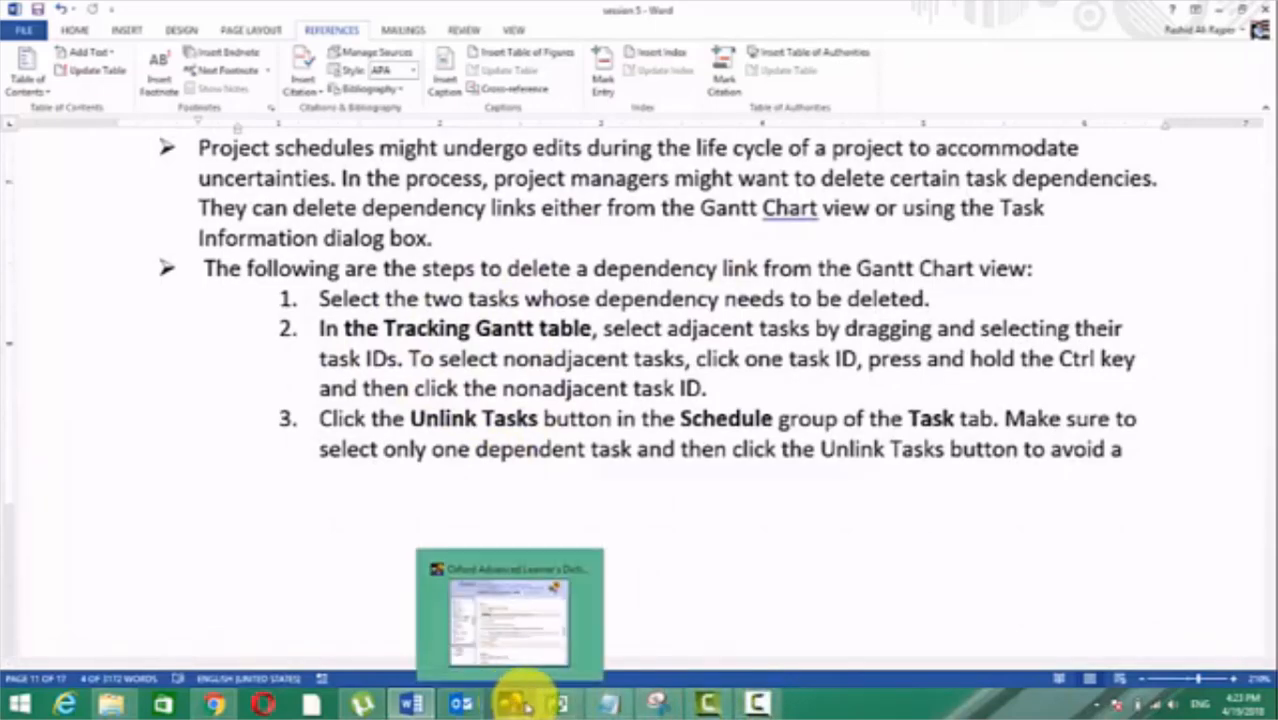
Step: Switch back to Project2, unlink Task1 through Task5 all at once, and undo the unlinking
mouse_move(560, 708)
left_click(716, 645)
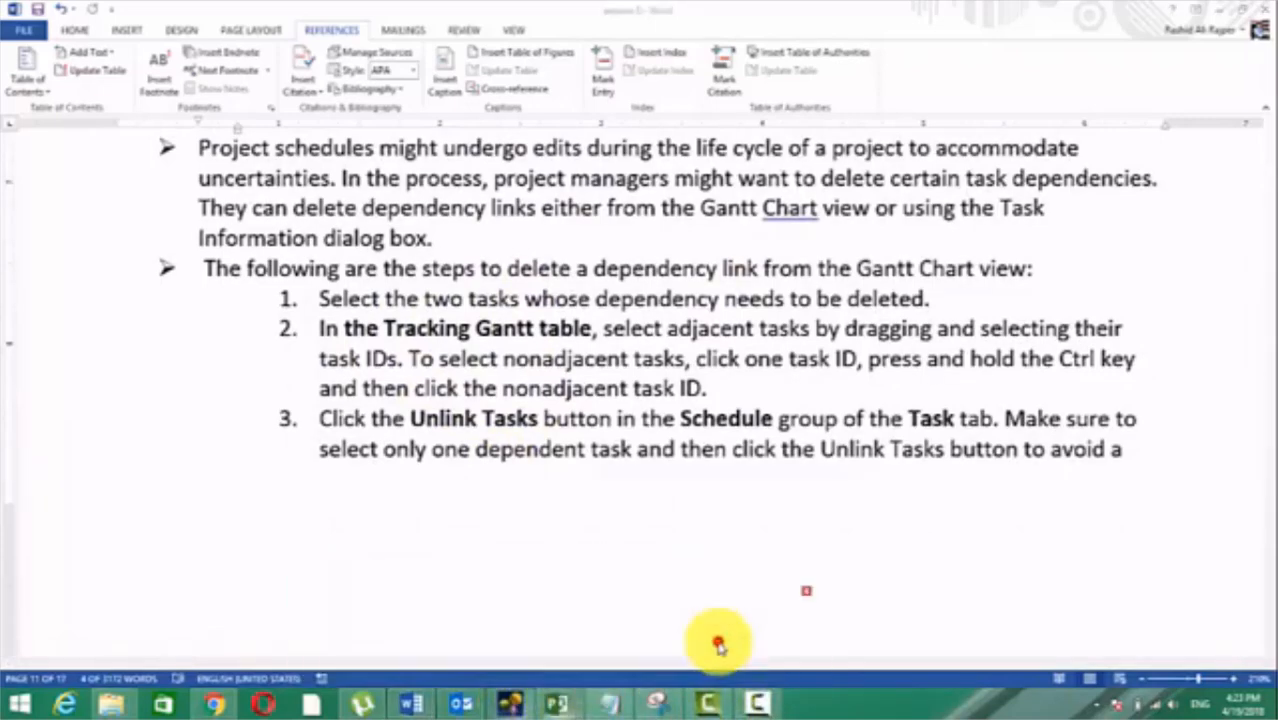
left_click_drag(338, 269, 352, 343)
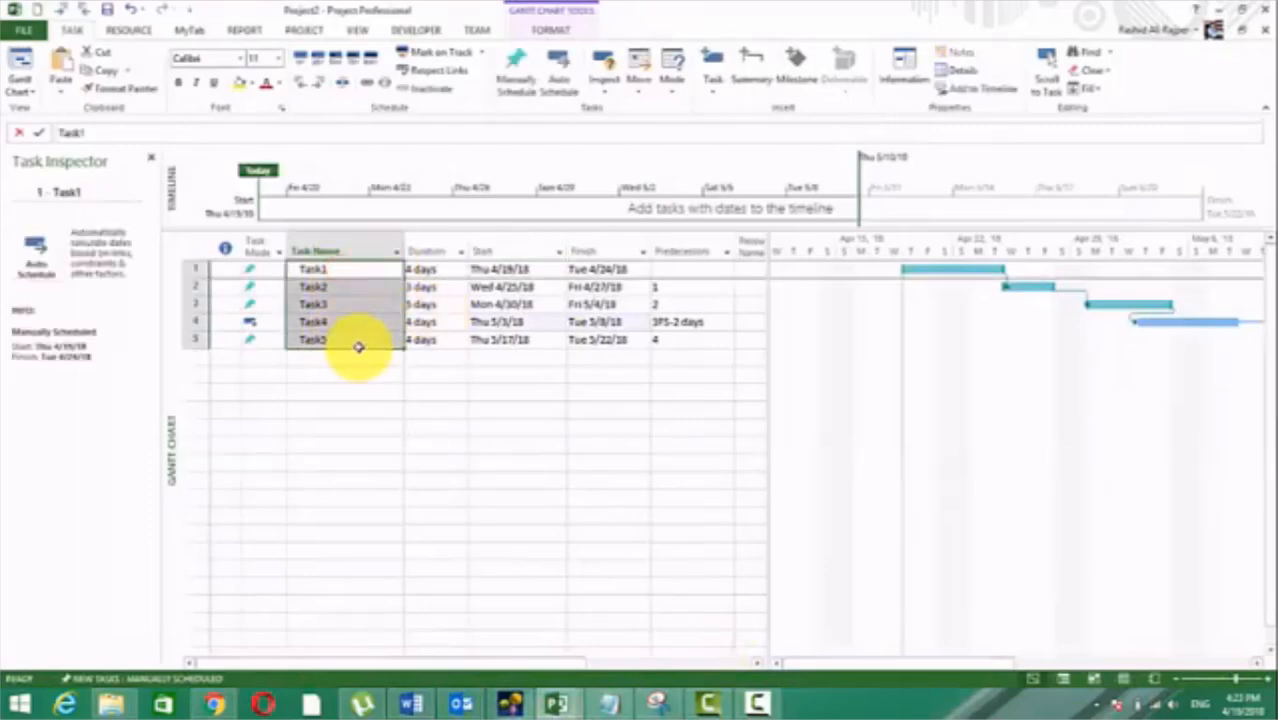
left_click(386, 88)
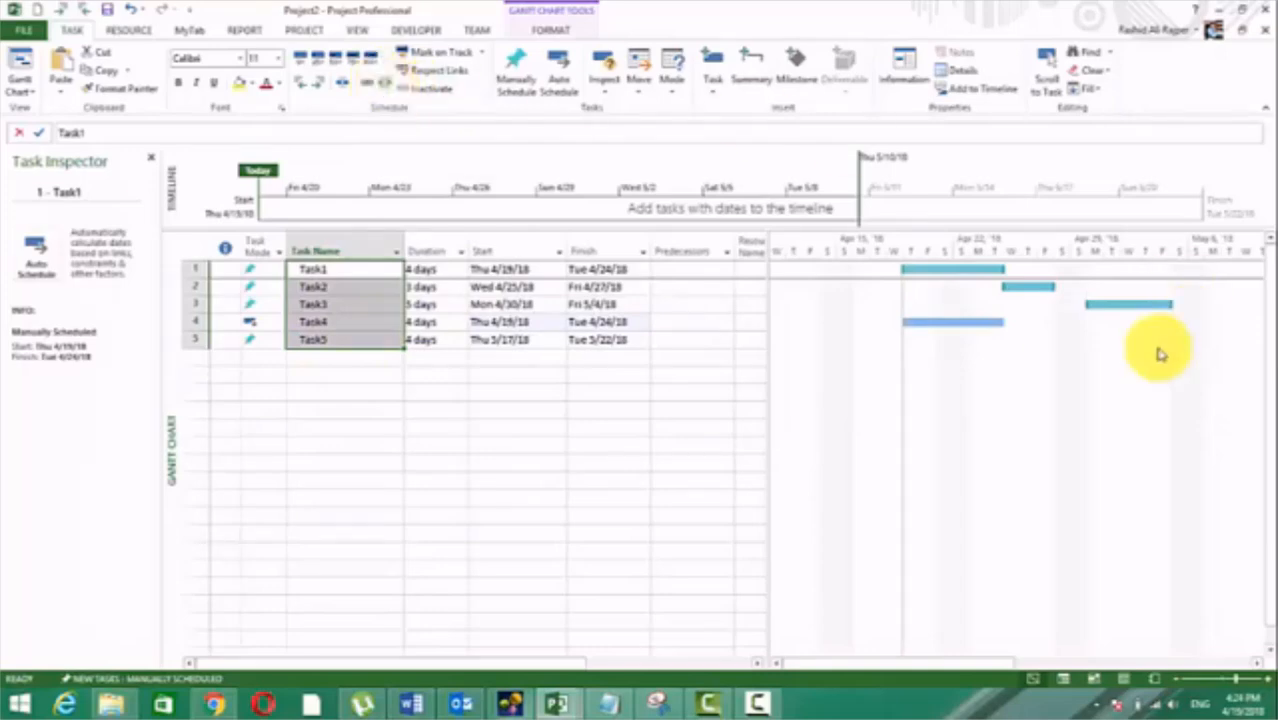
key("ctrl+z")
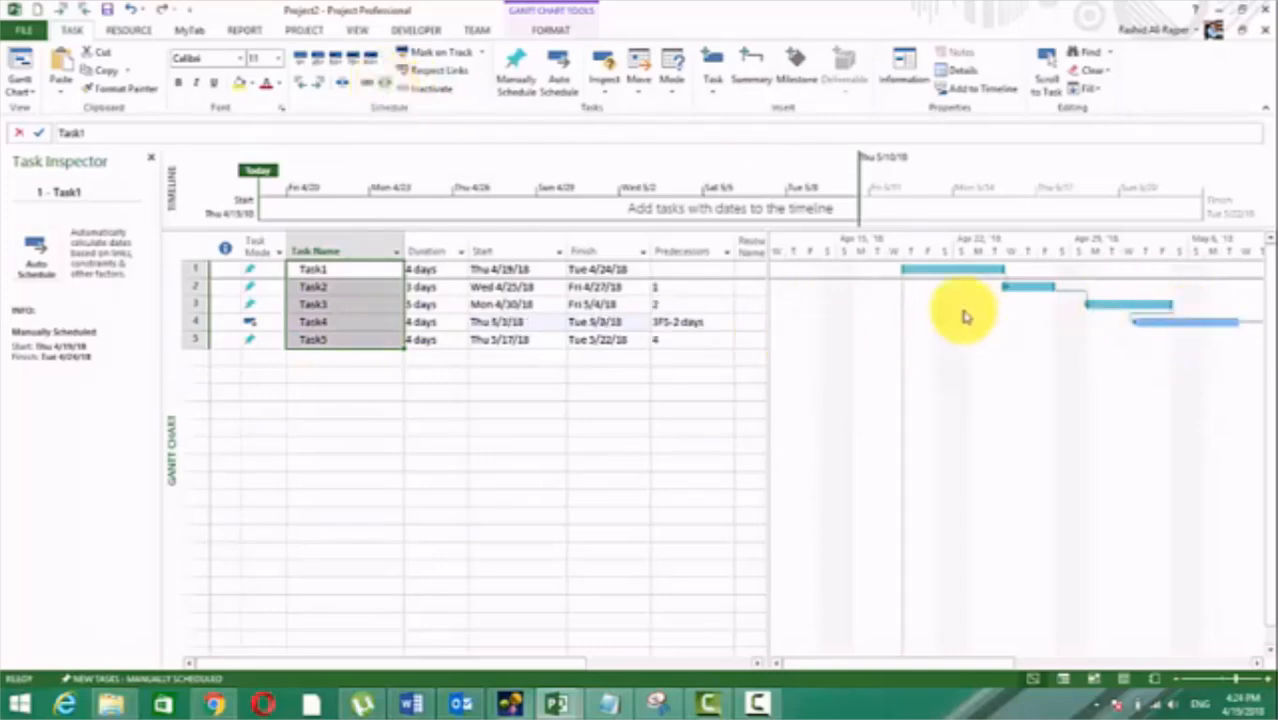
Step: Remove the link between Task1 and Task2 by setting its dependency type to (None), and undo the removal
double_click(1005, 279)
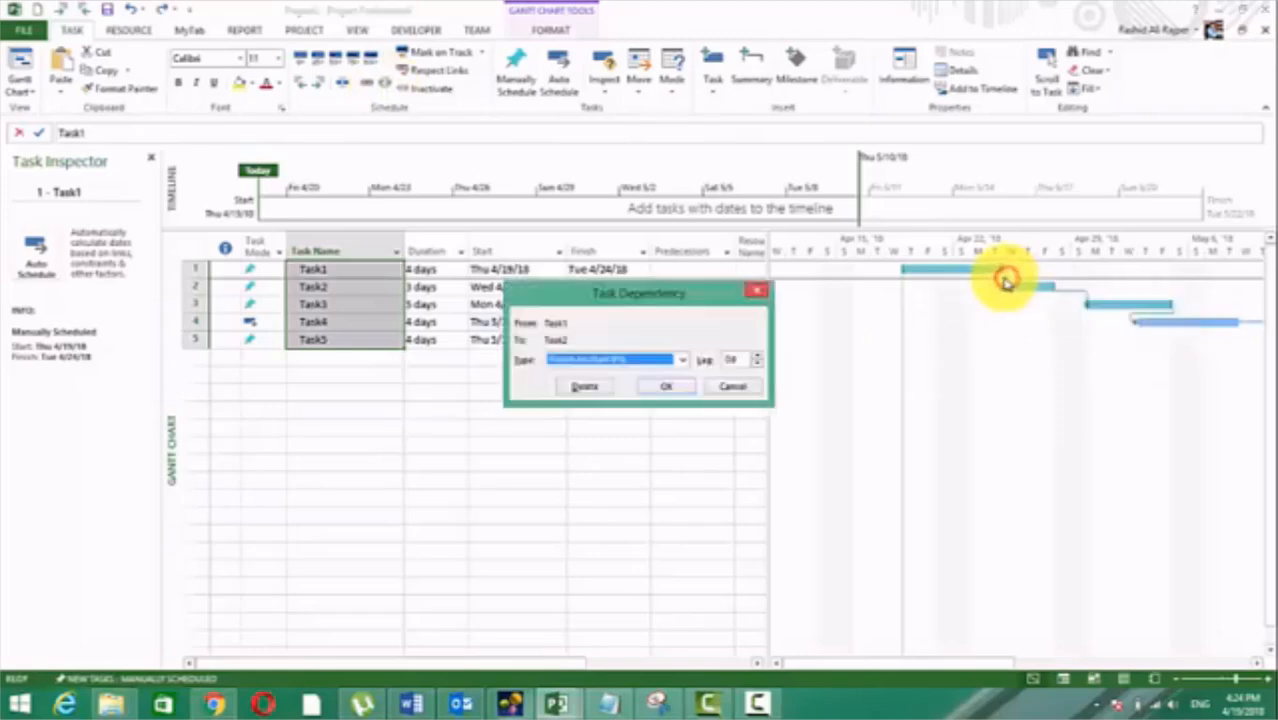
left_click(682, 359)
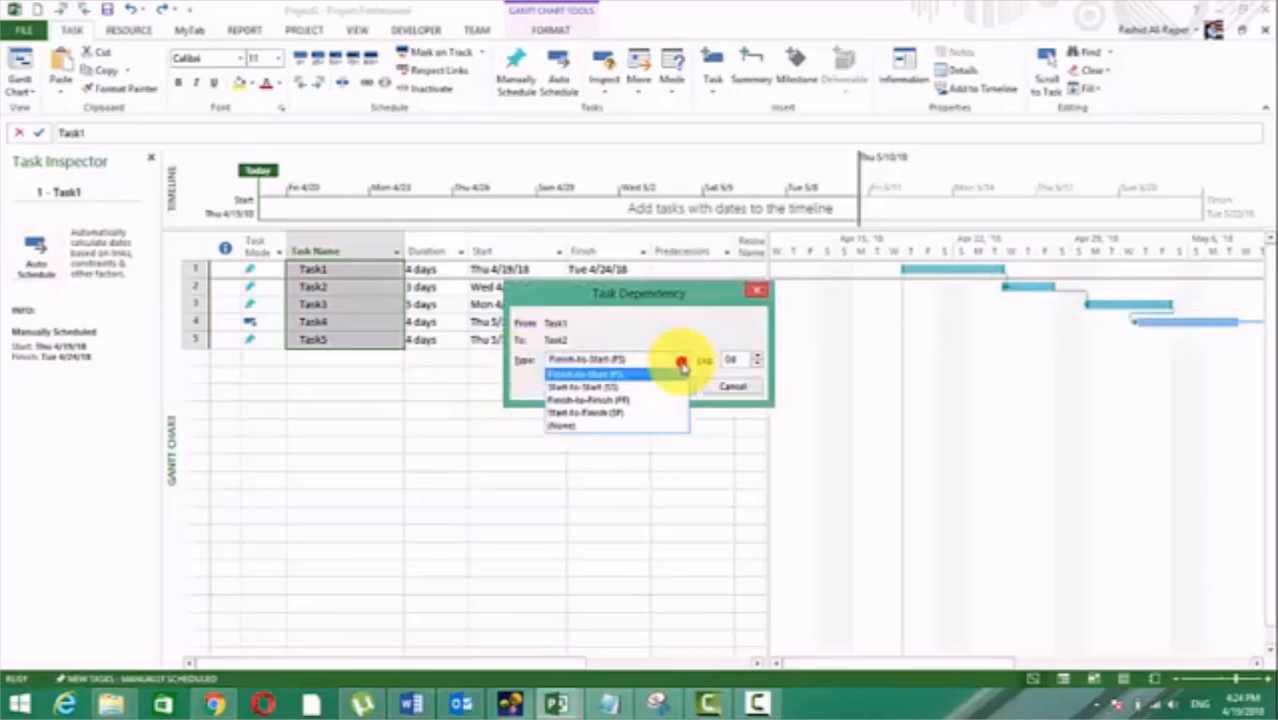
left_click(596, 430)
left_click(686, 386)
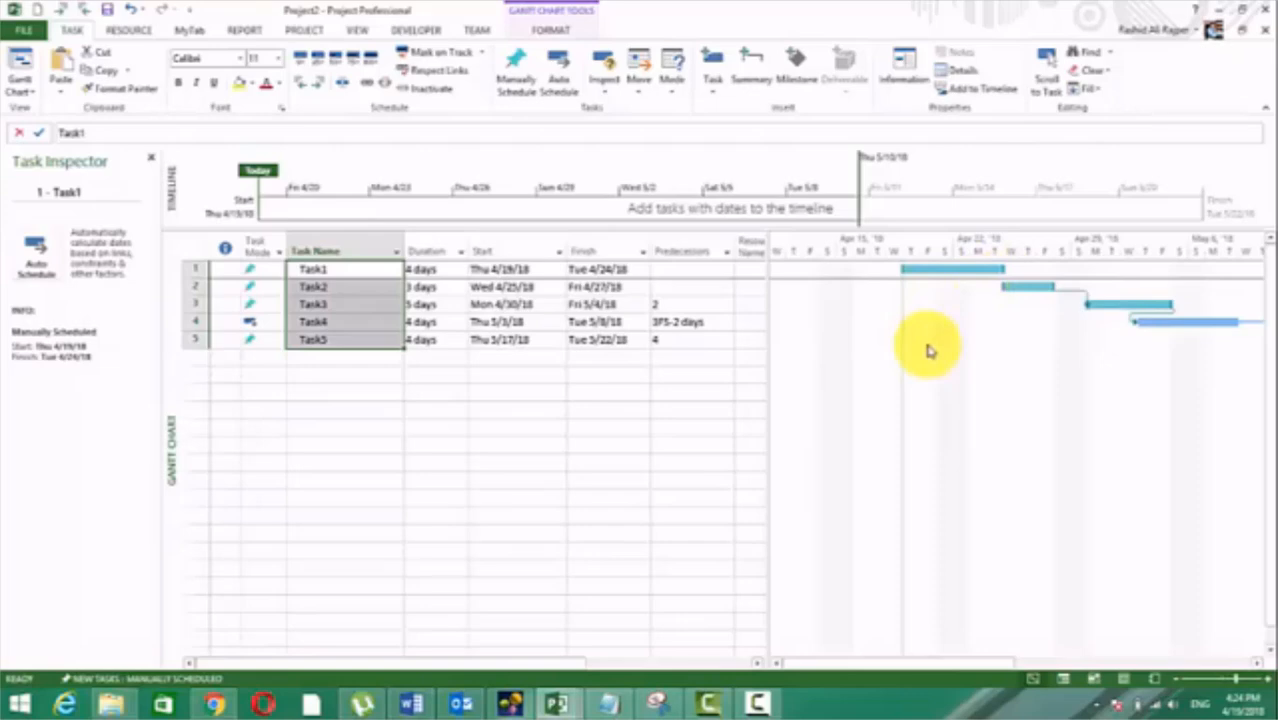
key("ctrl+z")
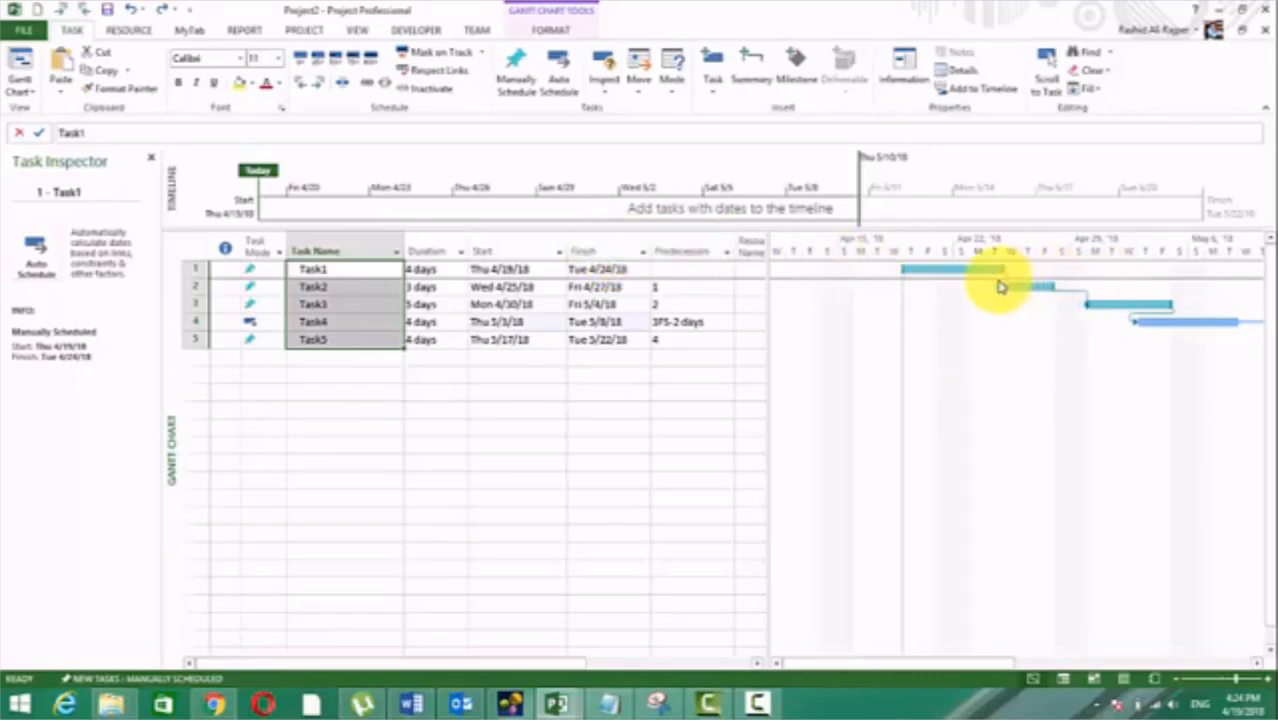
Step: Delete Task4's link with predecessor Task3 by setting its type to (None) in Task4's task information
left_click(345, 321)
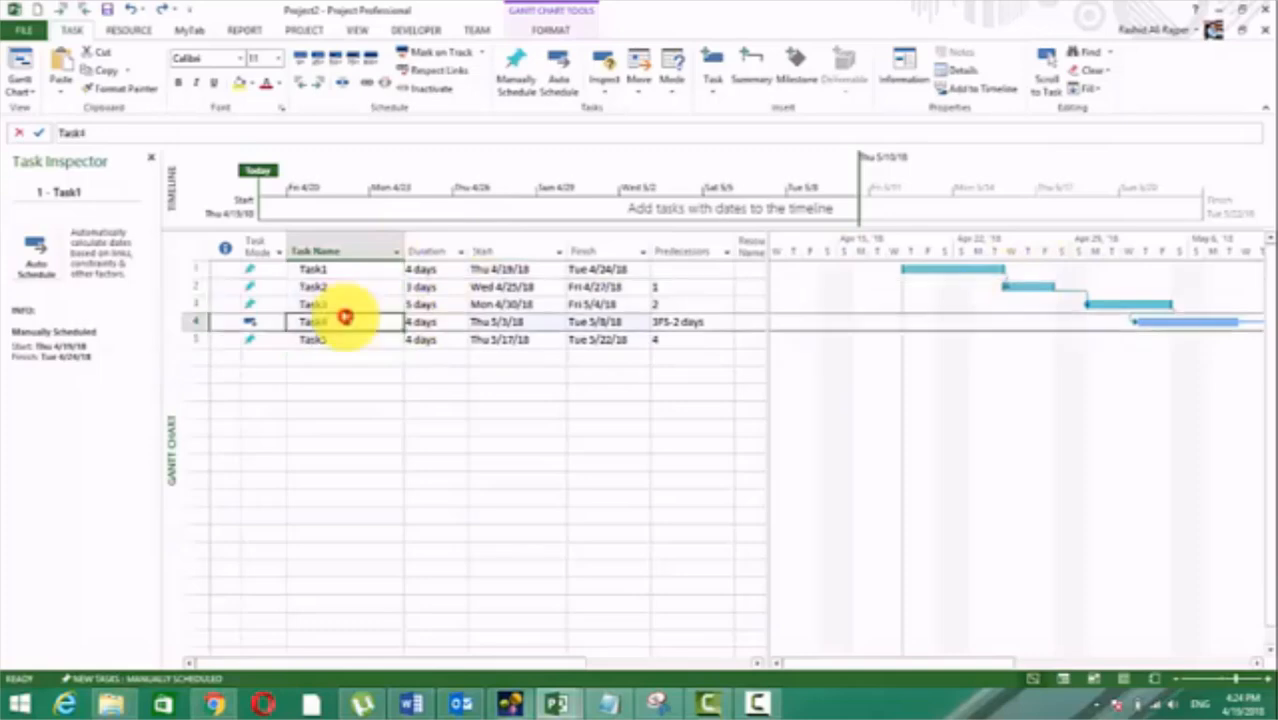
double_click(366, 318)
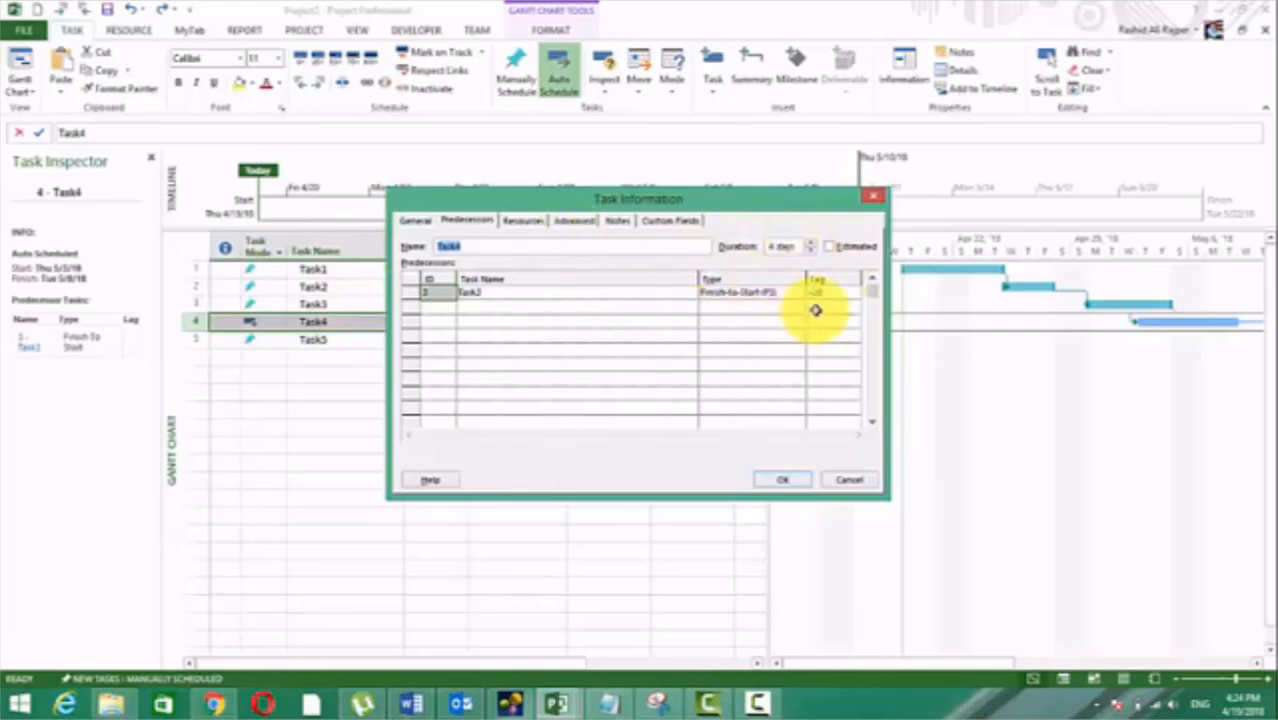
left_click(476, 221)
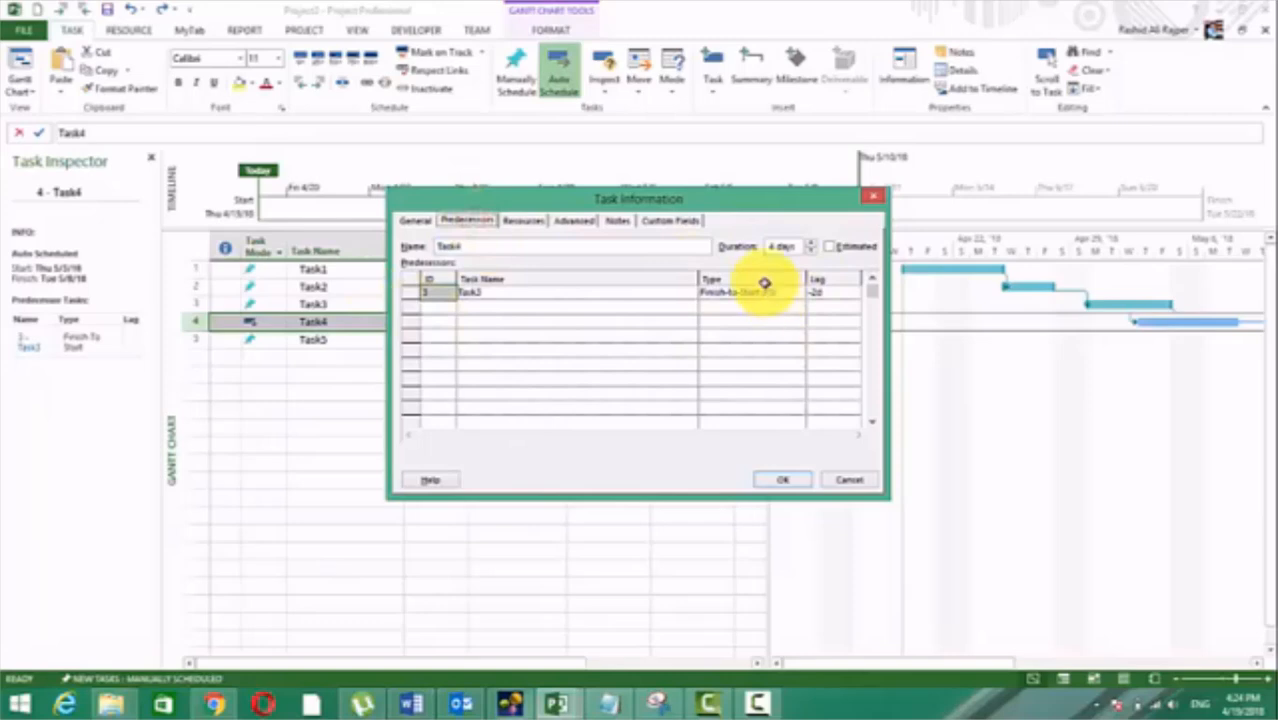
left_click(800, 300)
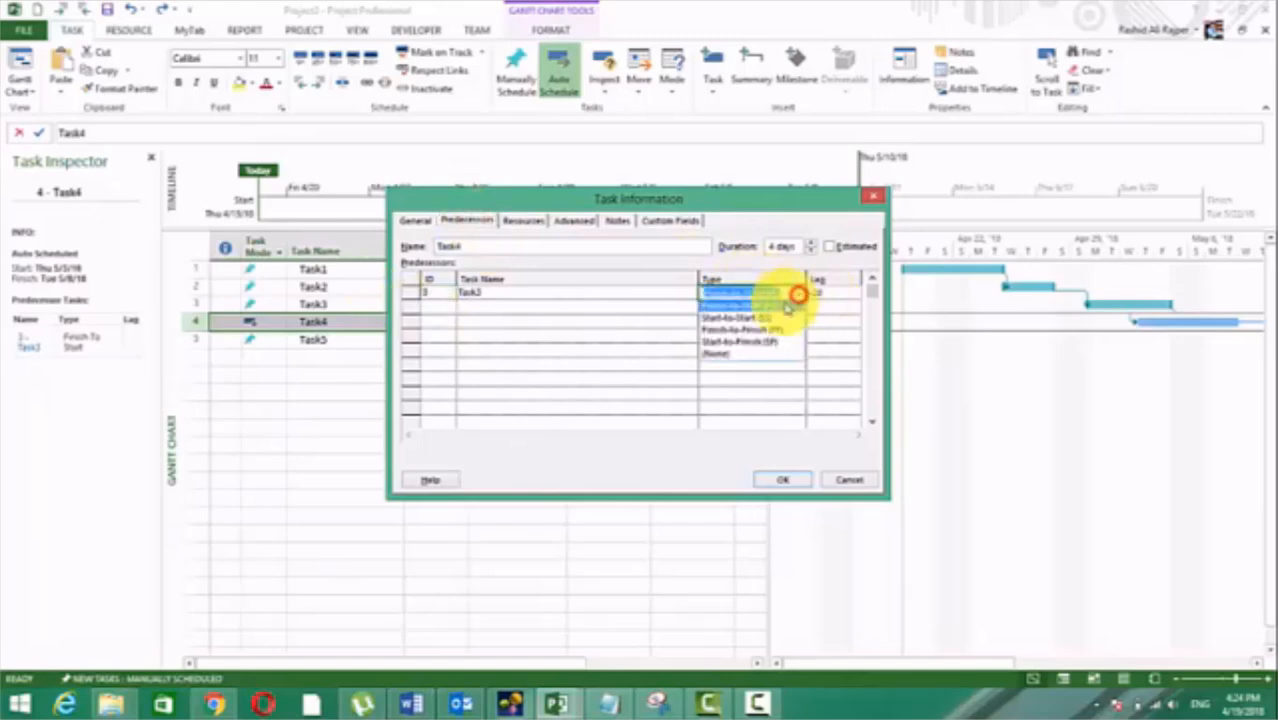
left_click(736, 354)
left_click(779, 481)
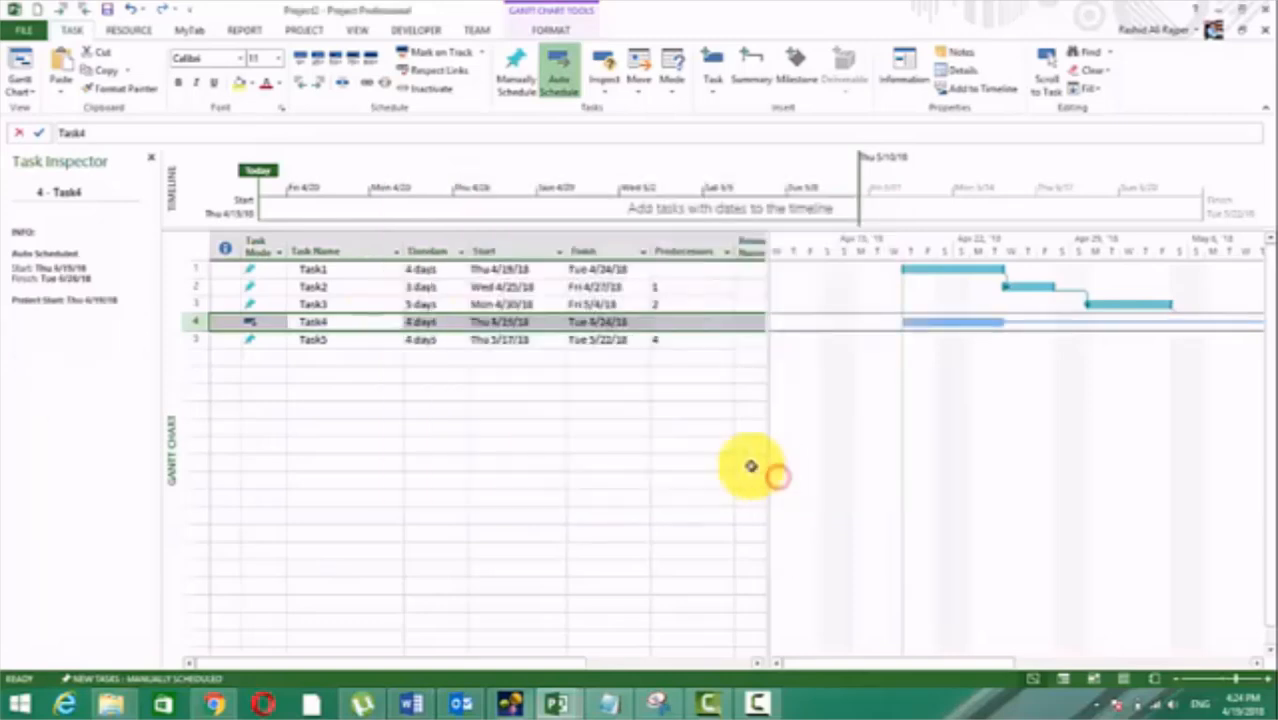
left_click(695, 443)
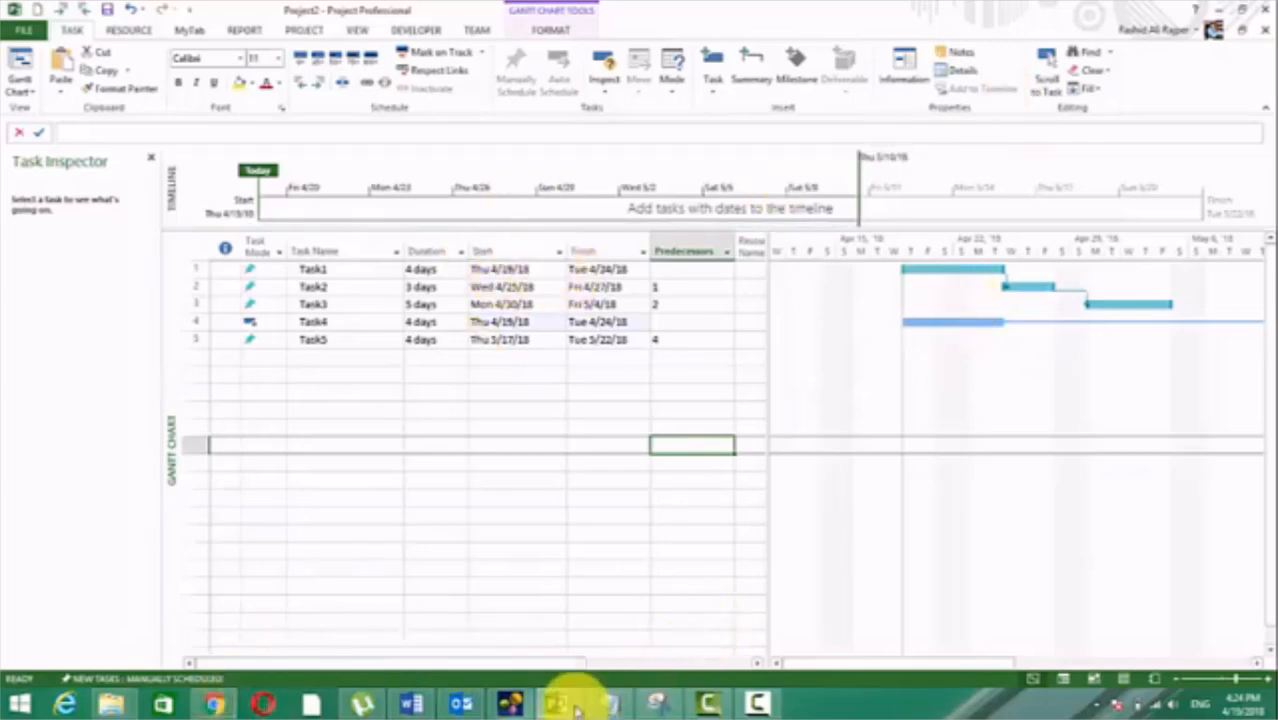
Step: Switch to the Word notes and read from the rest of Deleting a Dependency Link into Viewing Dependency Links
left_click(410, 704)
scroll(510, 525, "down", 10)
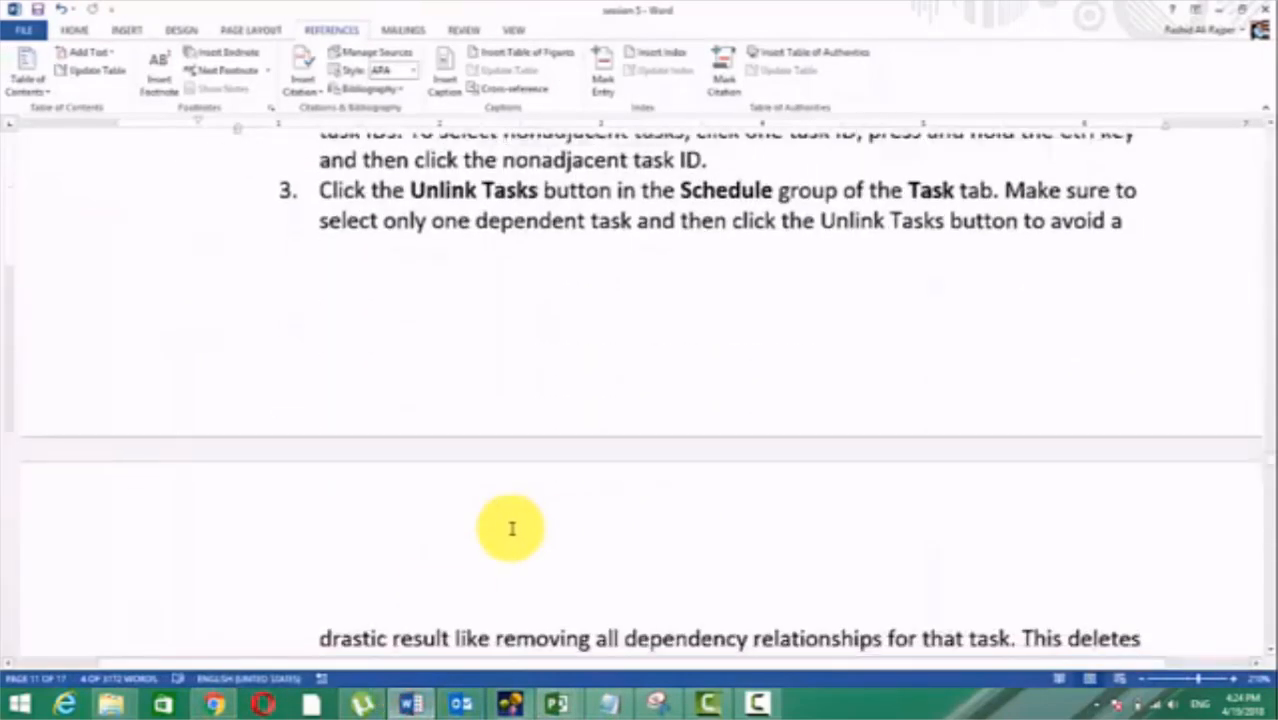
scroll(510, 530, "up", 3)
scroll(510, 530, "down", 10)
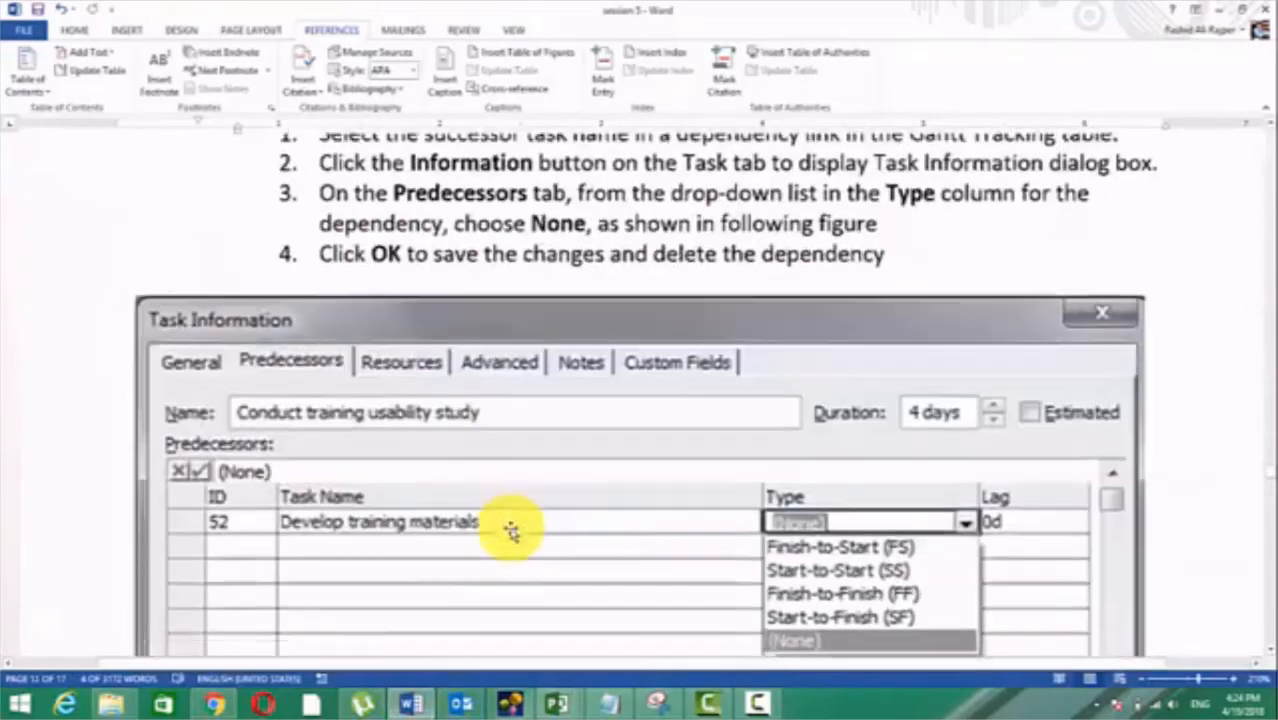
scroll(511, 528, "up", 5)
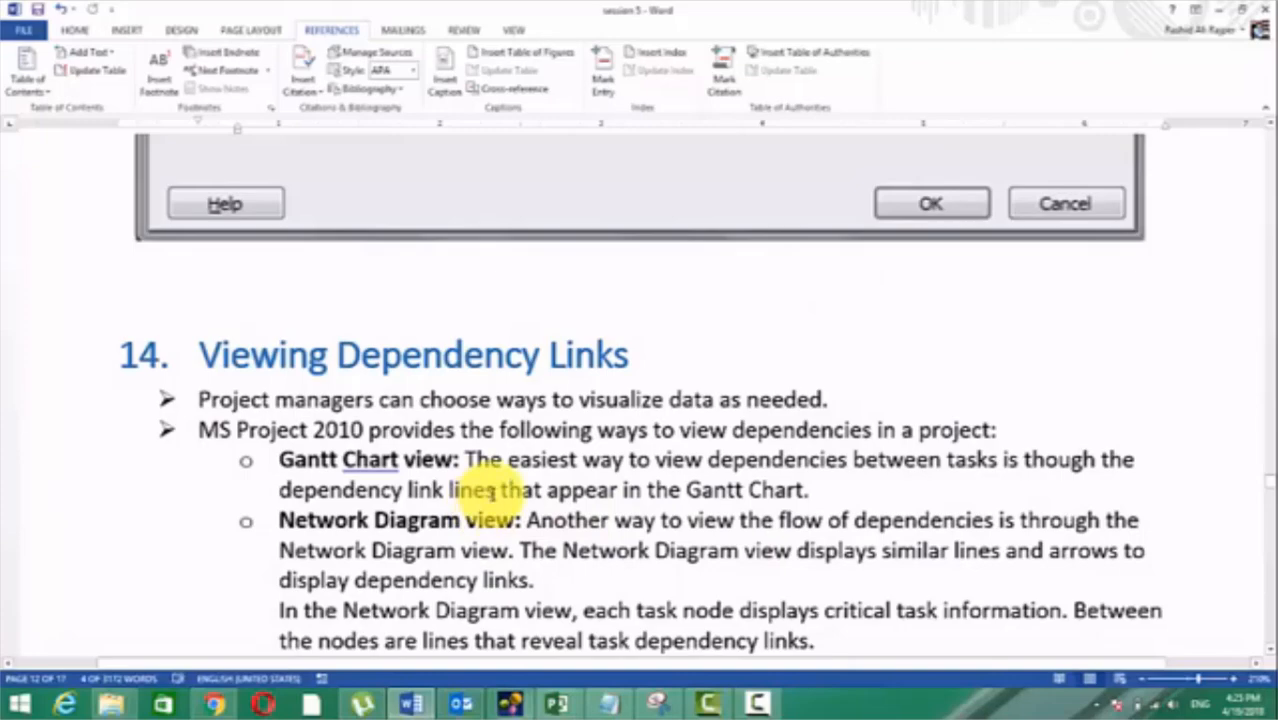
scroll(492, 490, "down", 15)
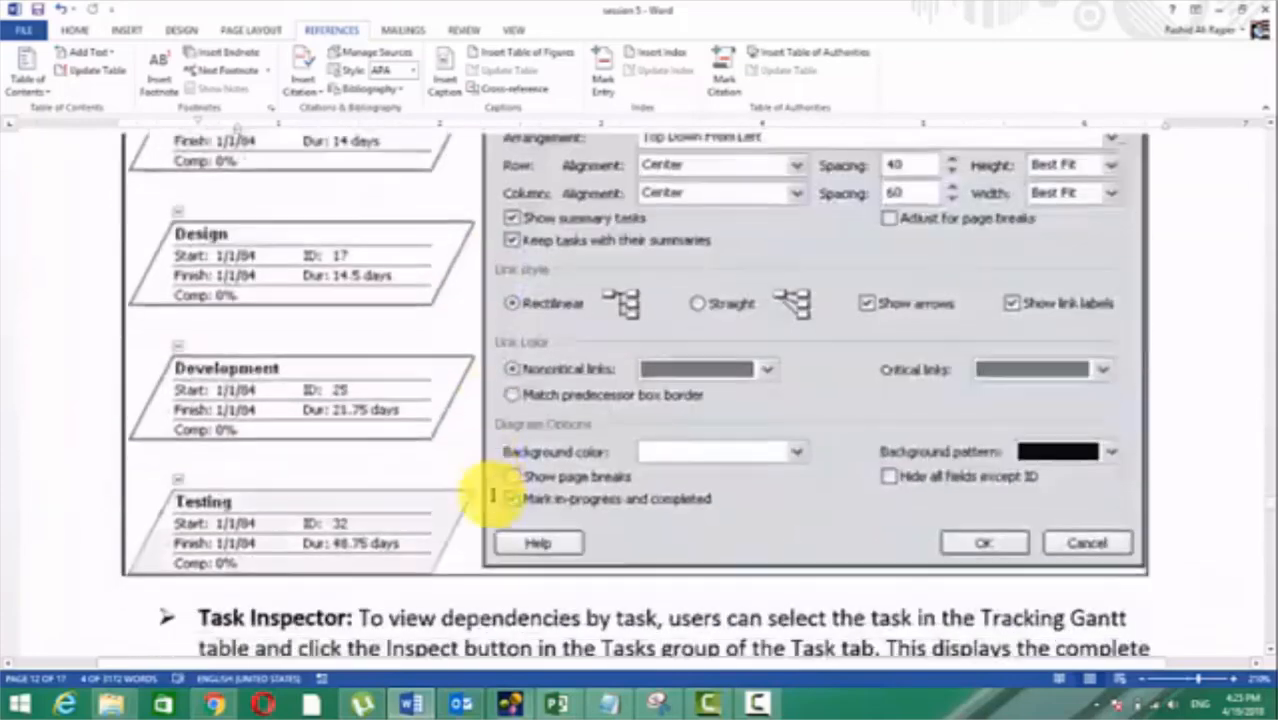
Step: Read the Task Inspector description and its figure in the notes, up to the start of the Summary
scroll(492, 493, "down", 10)
scroll(490, 430, "up", 5)
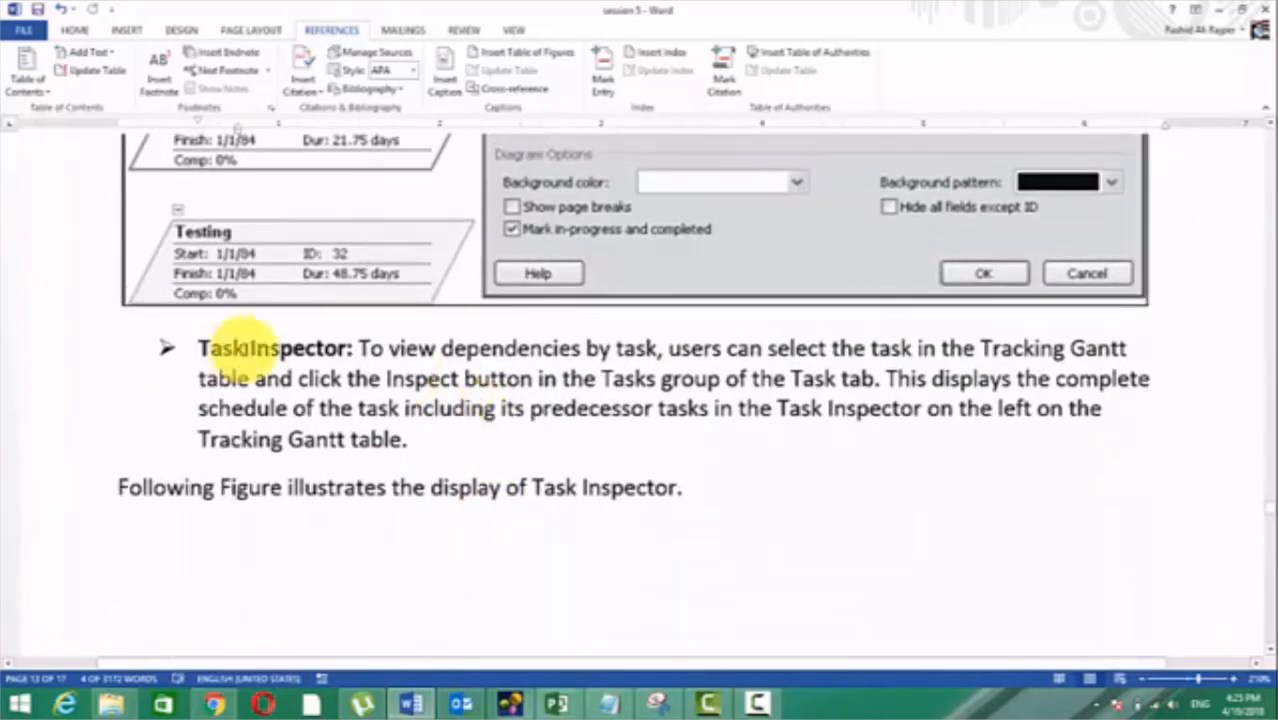
left_click_drag(199, 347, 345, 347)
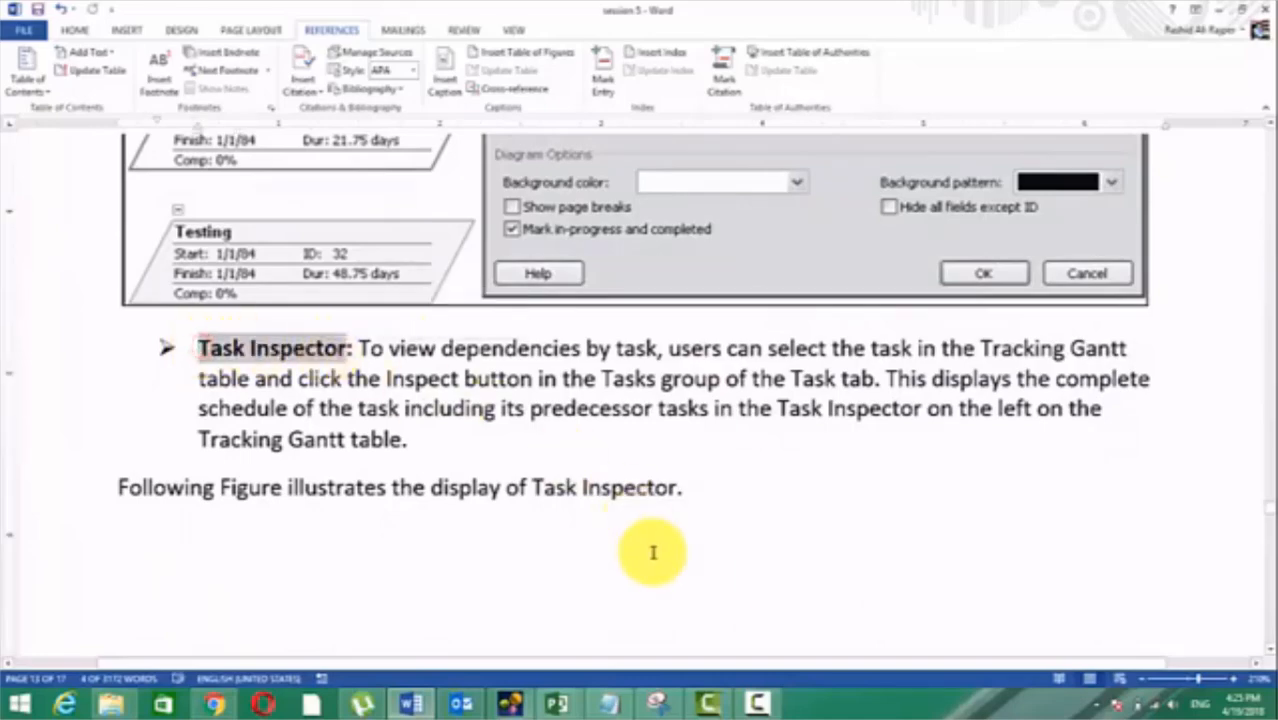
scroll(654, 553, "down", 20)
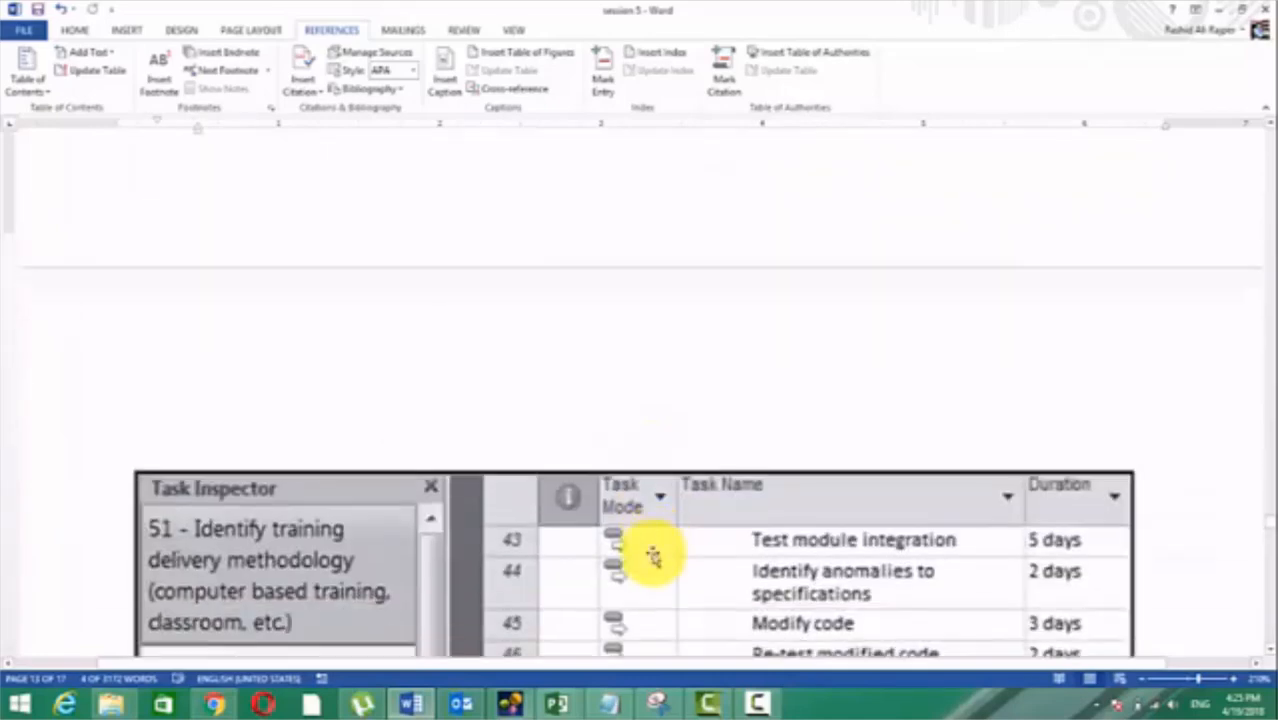
scroll(654, 553, "down", 10)
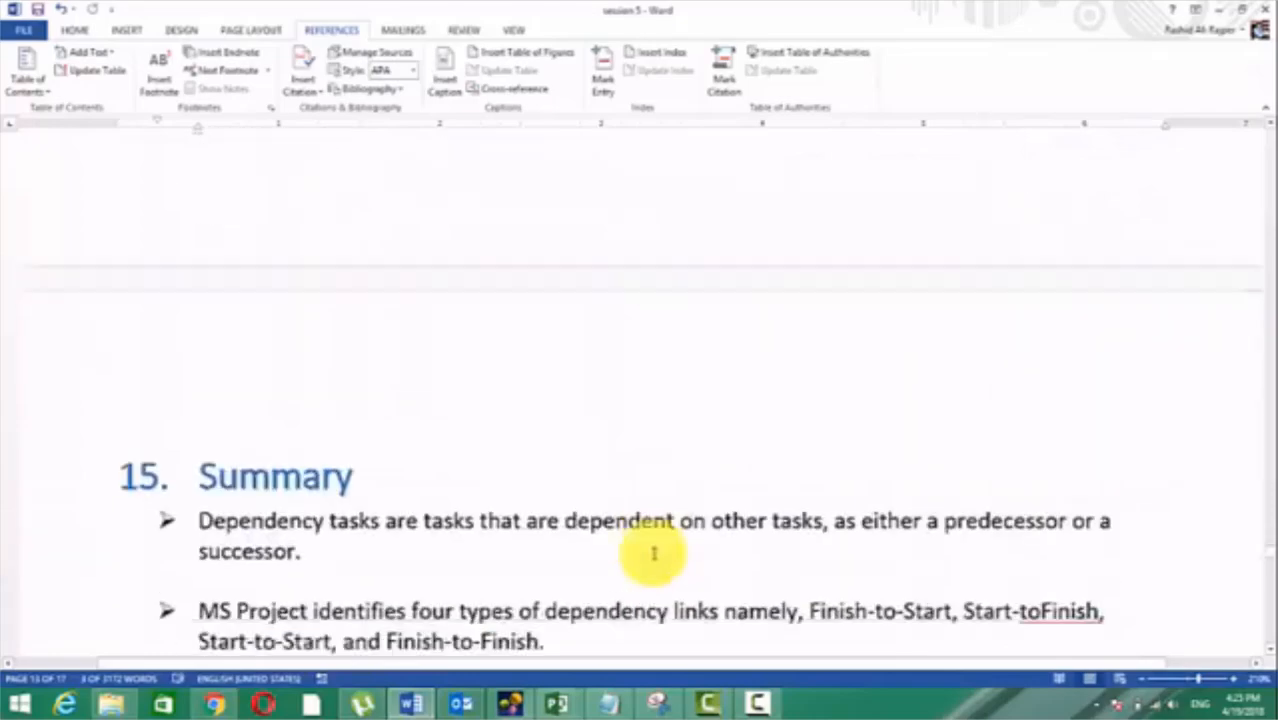
scroll(654, 553, "up", 12)
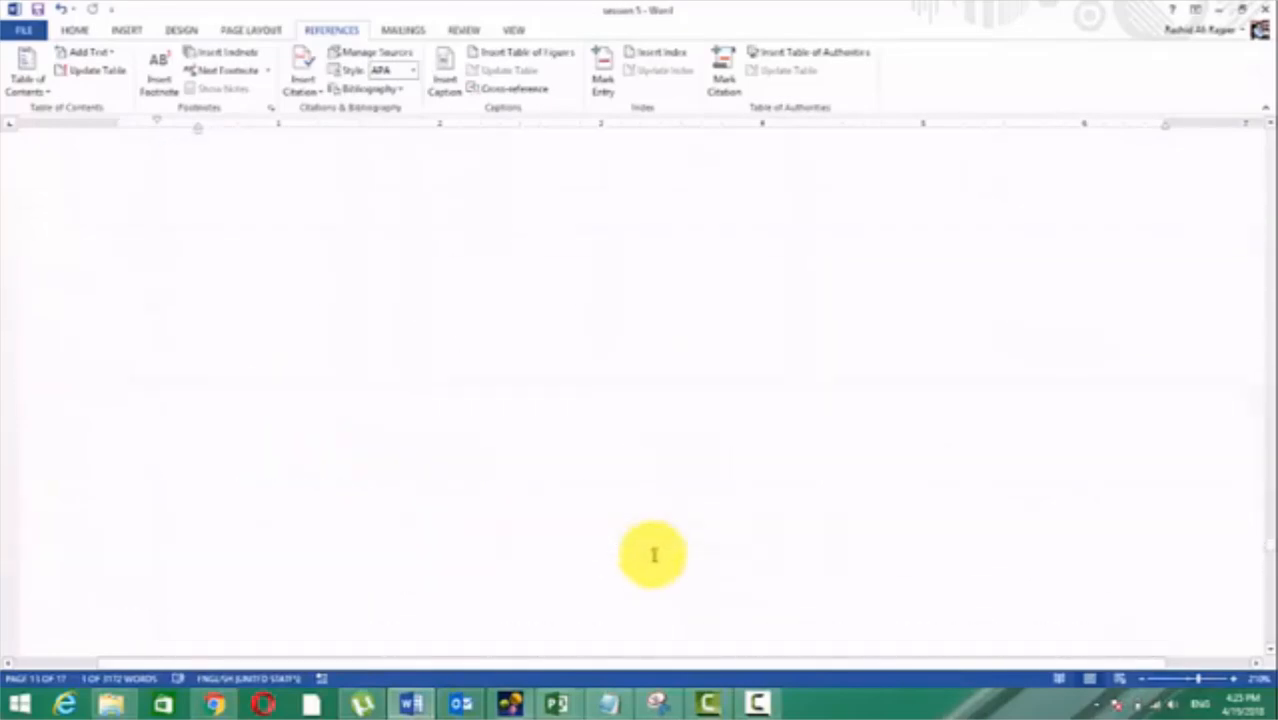
Step: Add an empty, unbulleted paragraph after the last bullet of the Viewing Dependency Links section
left_click(378, 610)
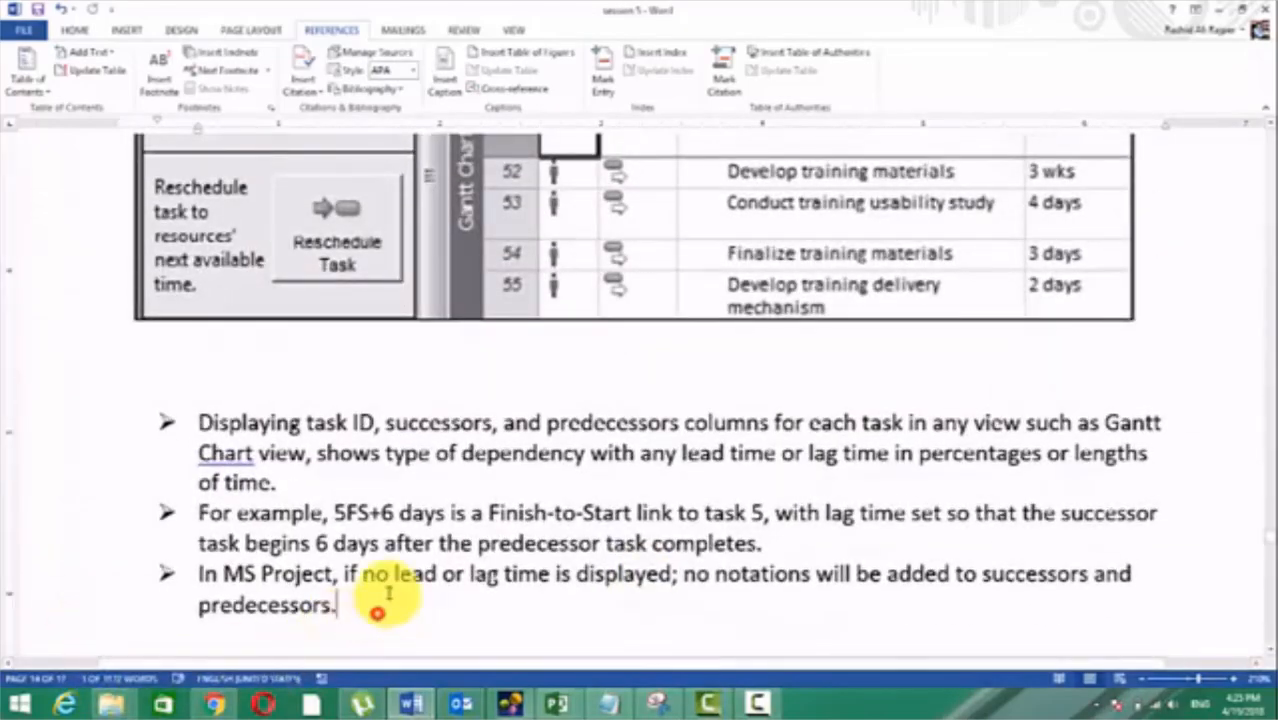
key("Return")
key("Return")
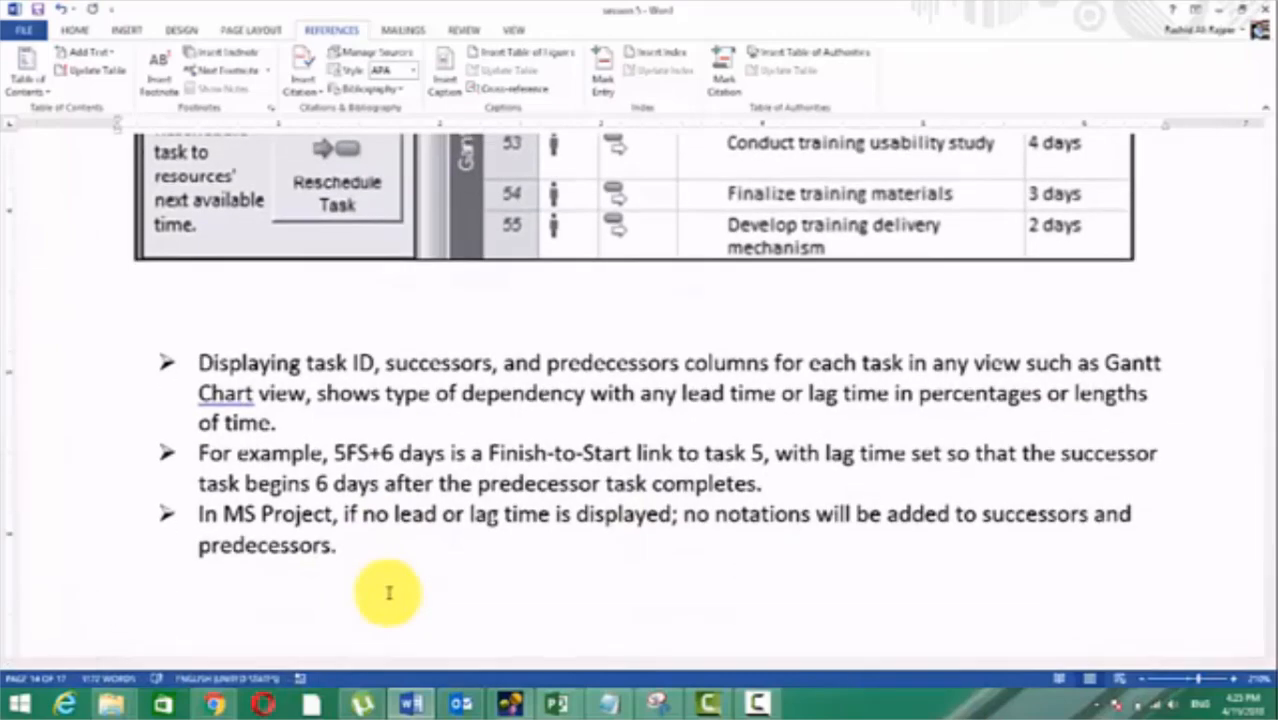
Step: Switch to Microsoft Project to look at Project2 and the myproject 4 schedule, and return to the Word notes
left_click(218, 706)
left_click(220, 703)
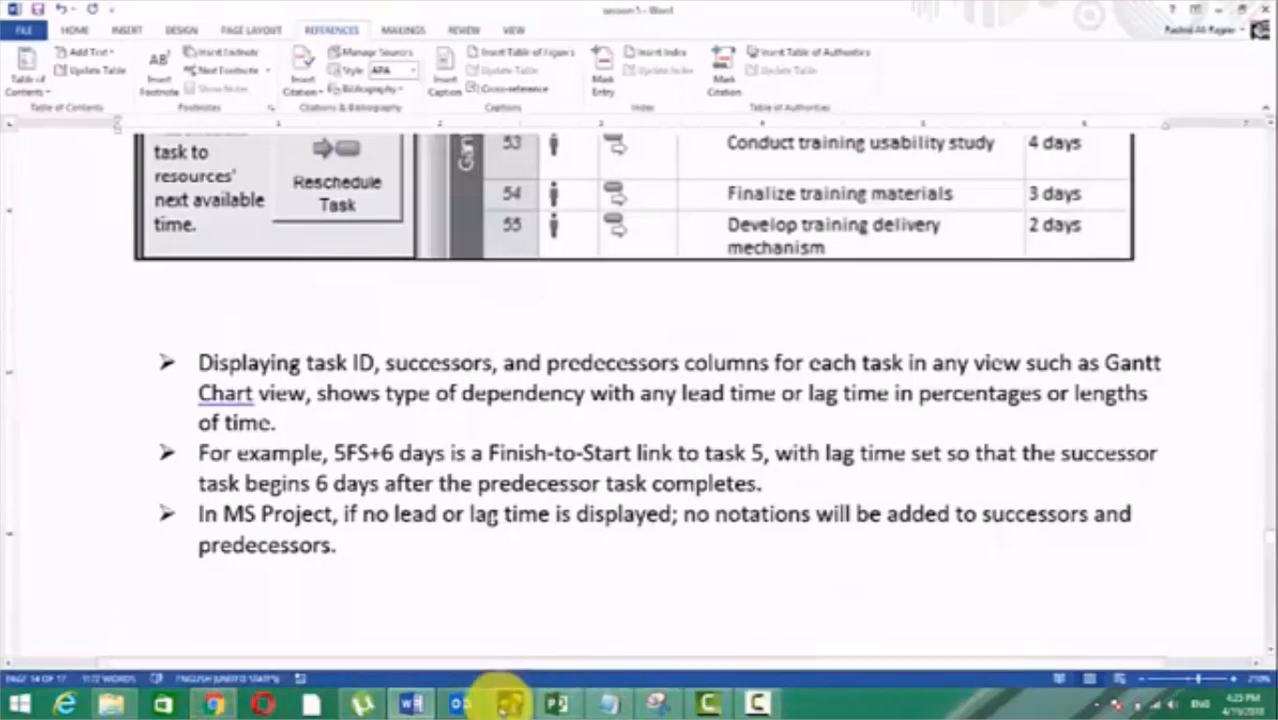
left_click(414, 703)
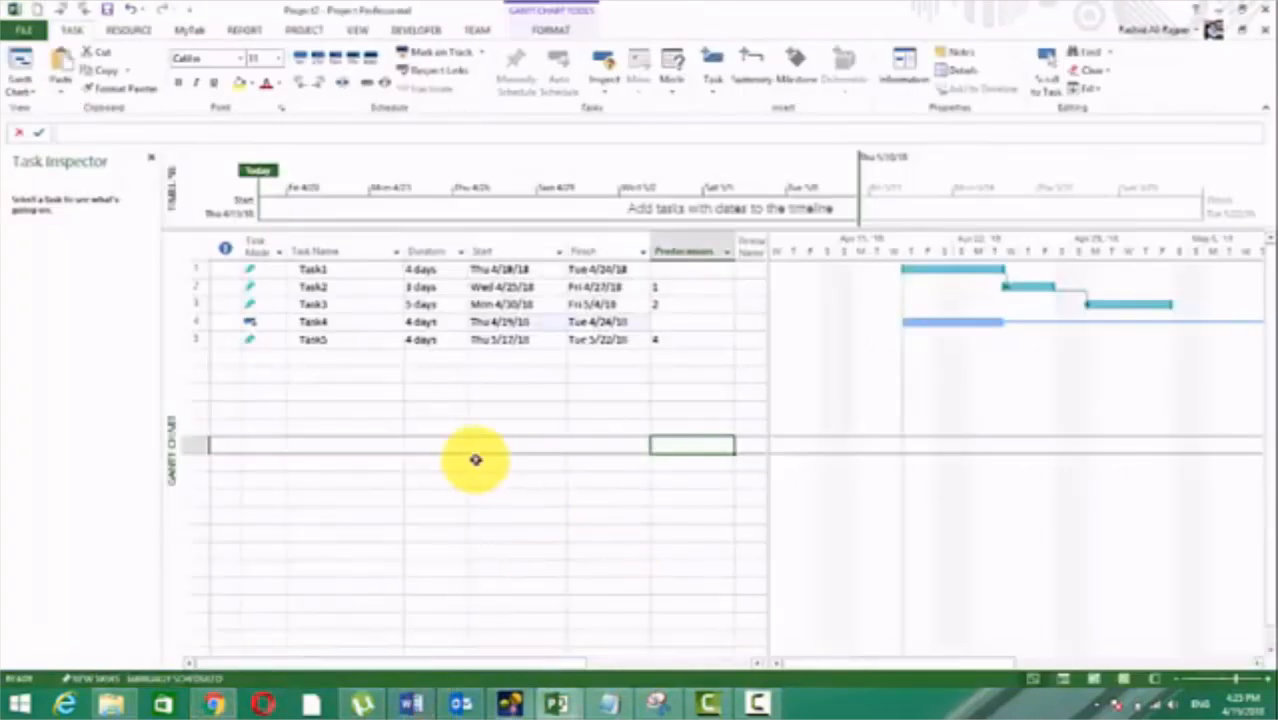
mouse_move(560, 698)
left_click(385, 632)
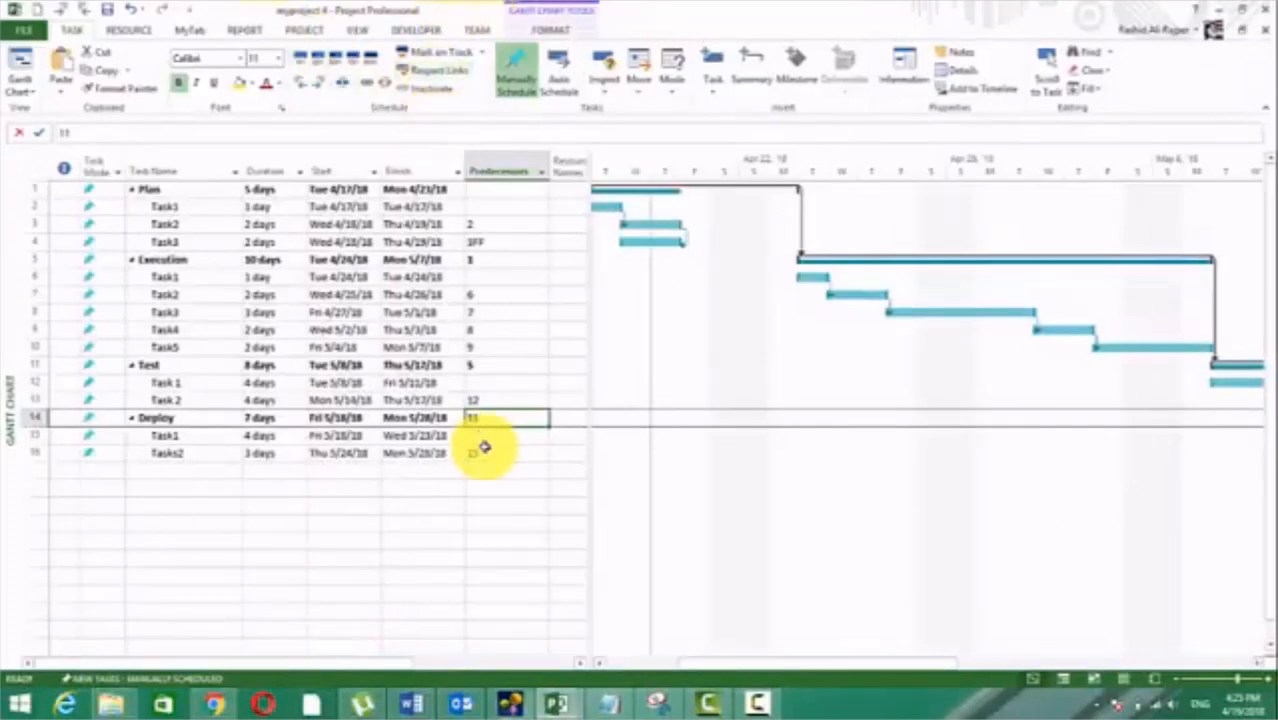
left_click(412, 701)
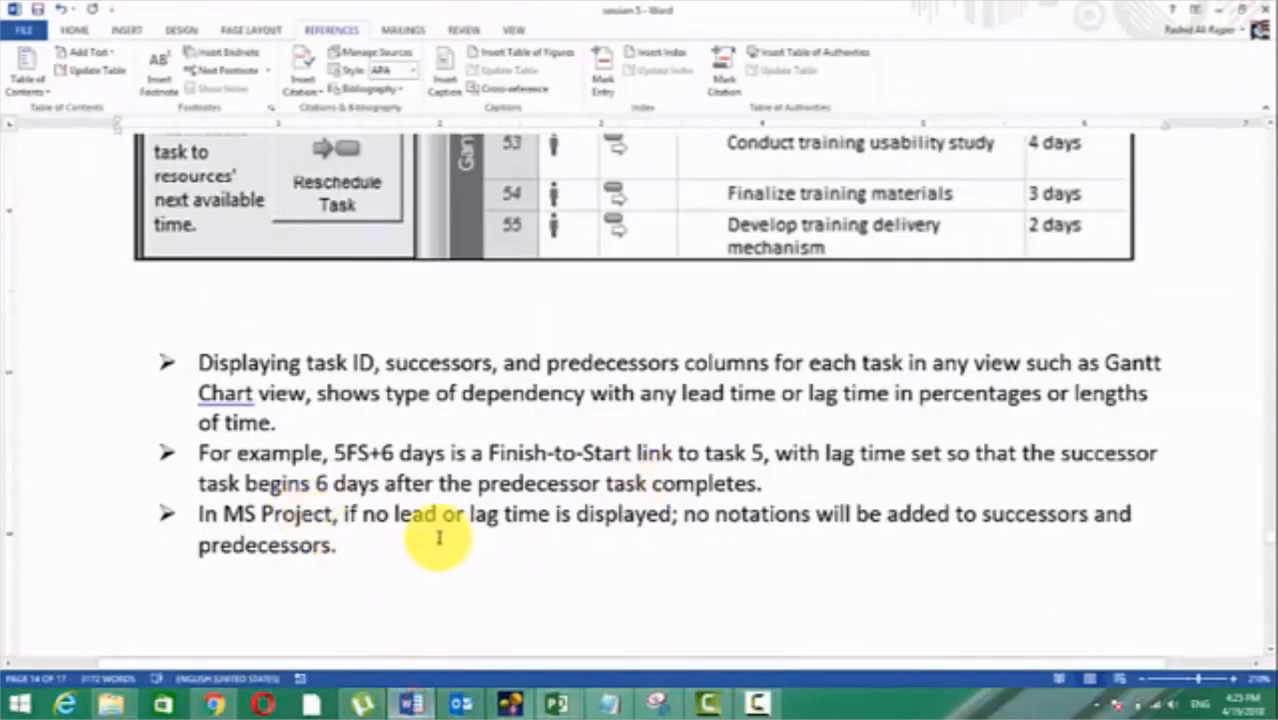
Step: Write "Respect links: changes the start and finish of task with respect to its predecessor", with "Respect links:" on its own line as Heading 1
type("e")
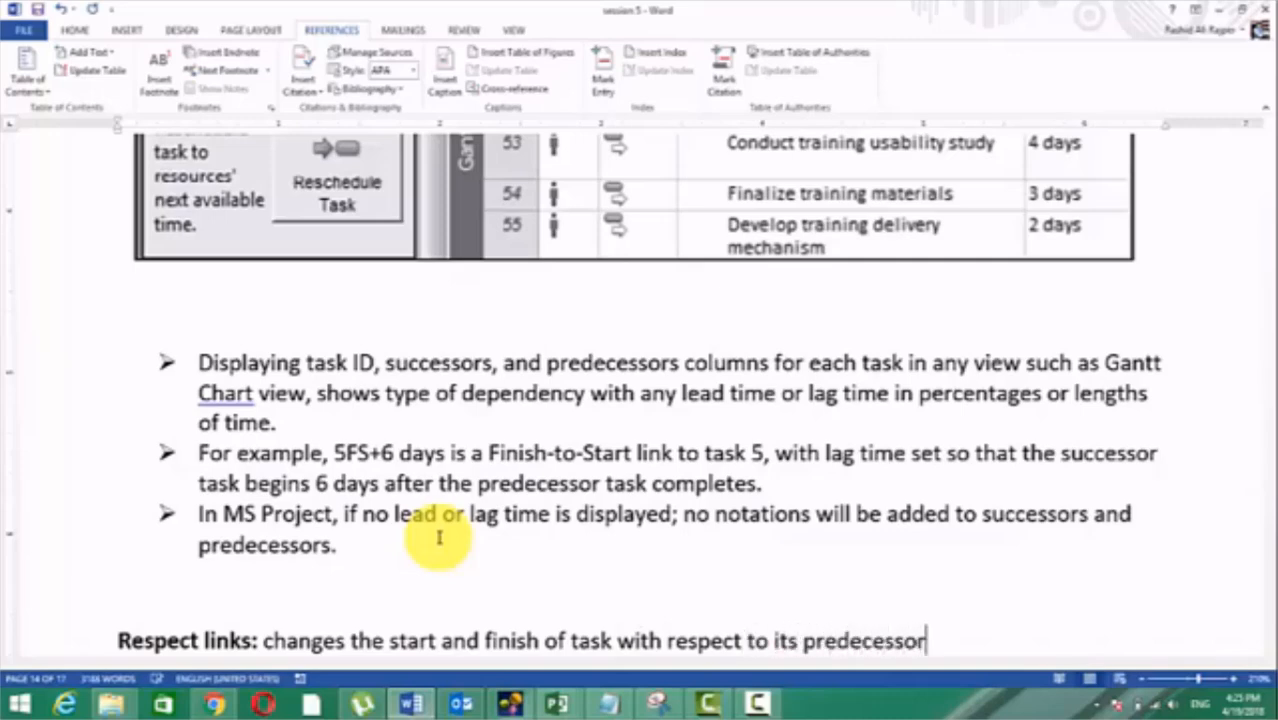
left_click(263, 640)
key("Return")
left_click_drag(281, 544, 48, 536)
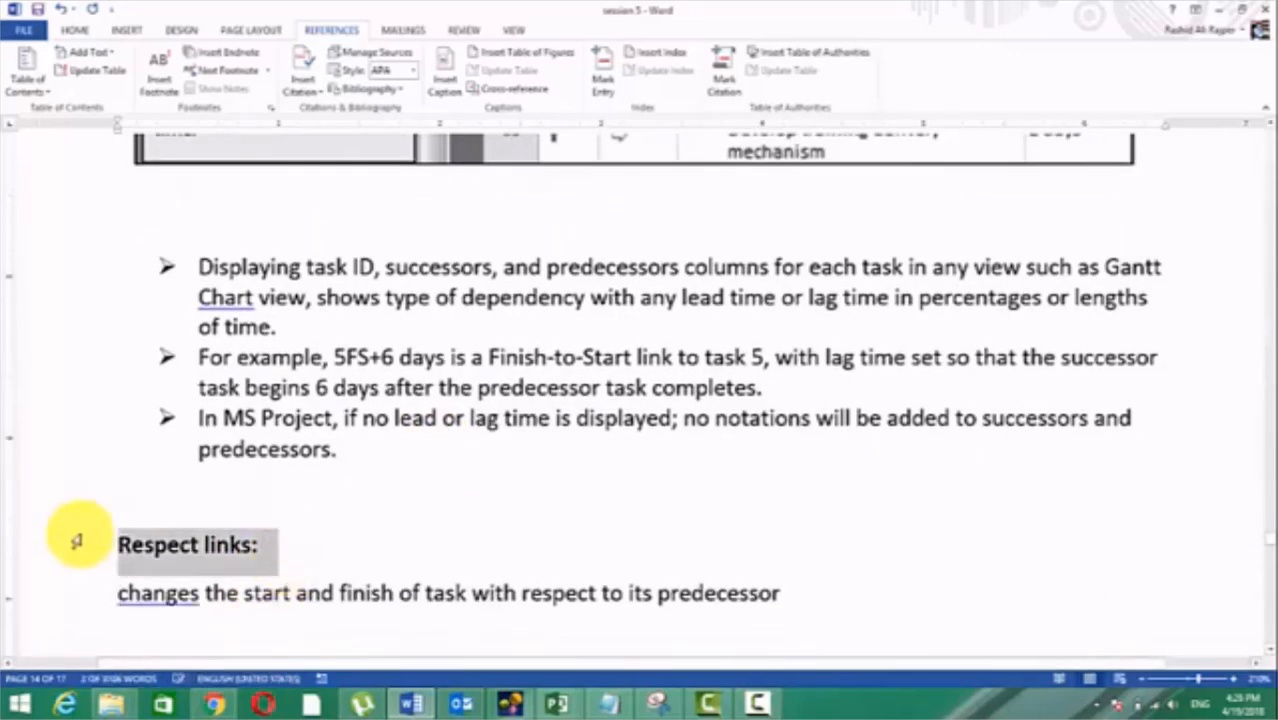
key("ctrl+alt+1")
Step: Update the entire table of contents at the start of the document and look through its entries
key("ctrl+Home")
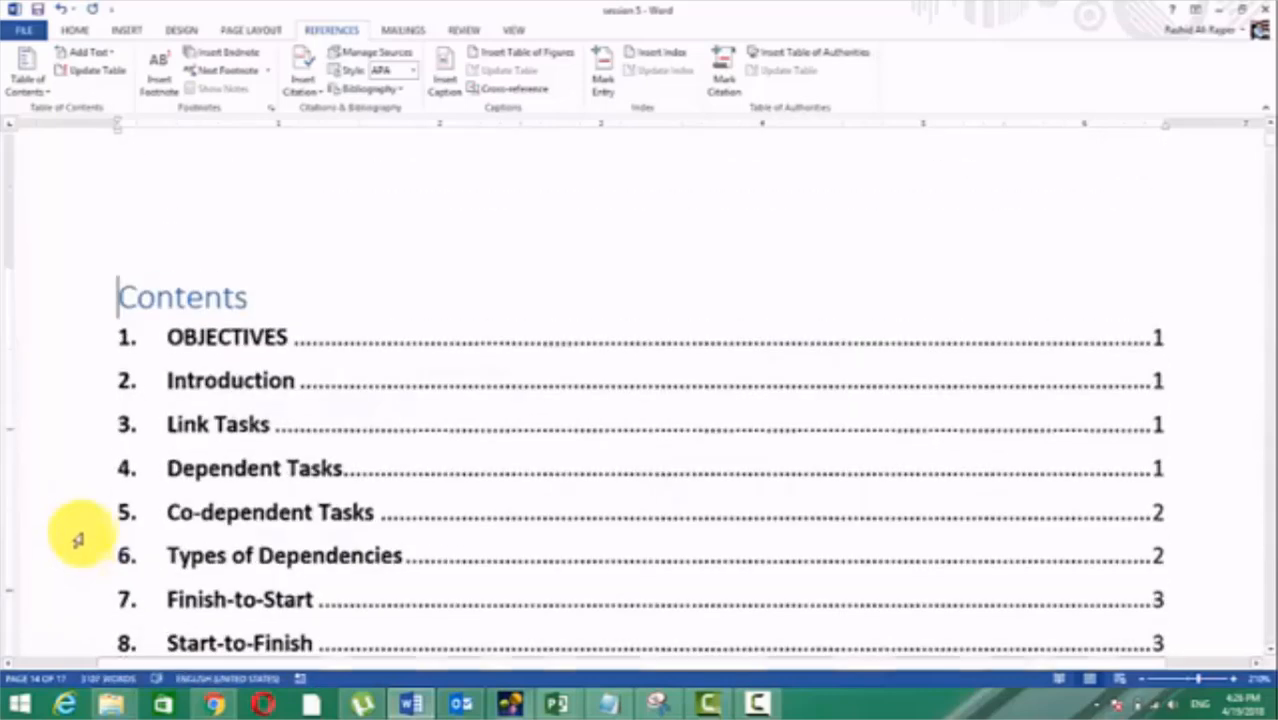
left_click(392, 537)
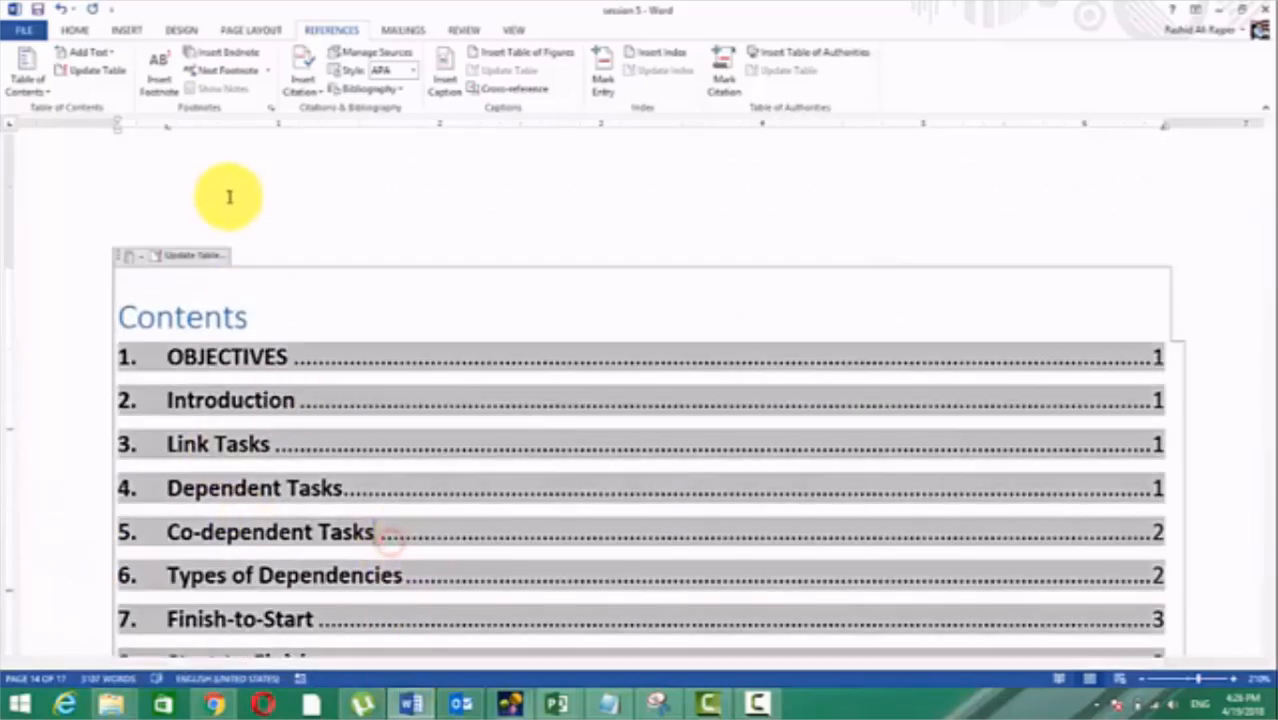
left_click(207, 255)
left_click(593, 339)
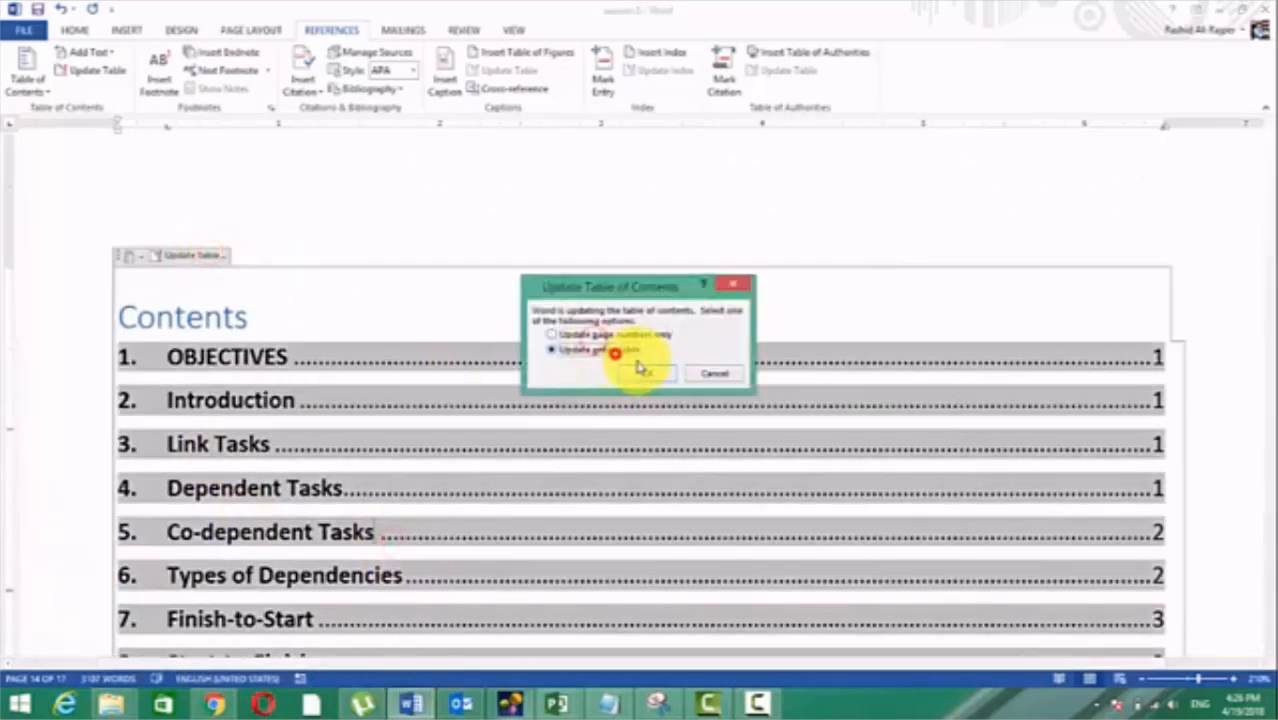
left_click(645, 371)
scroll(640, 378, "down", 2)
scroll(640, 378, "down", 3)
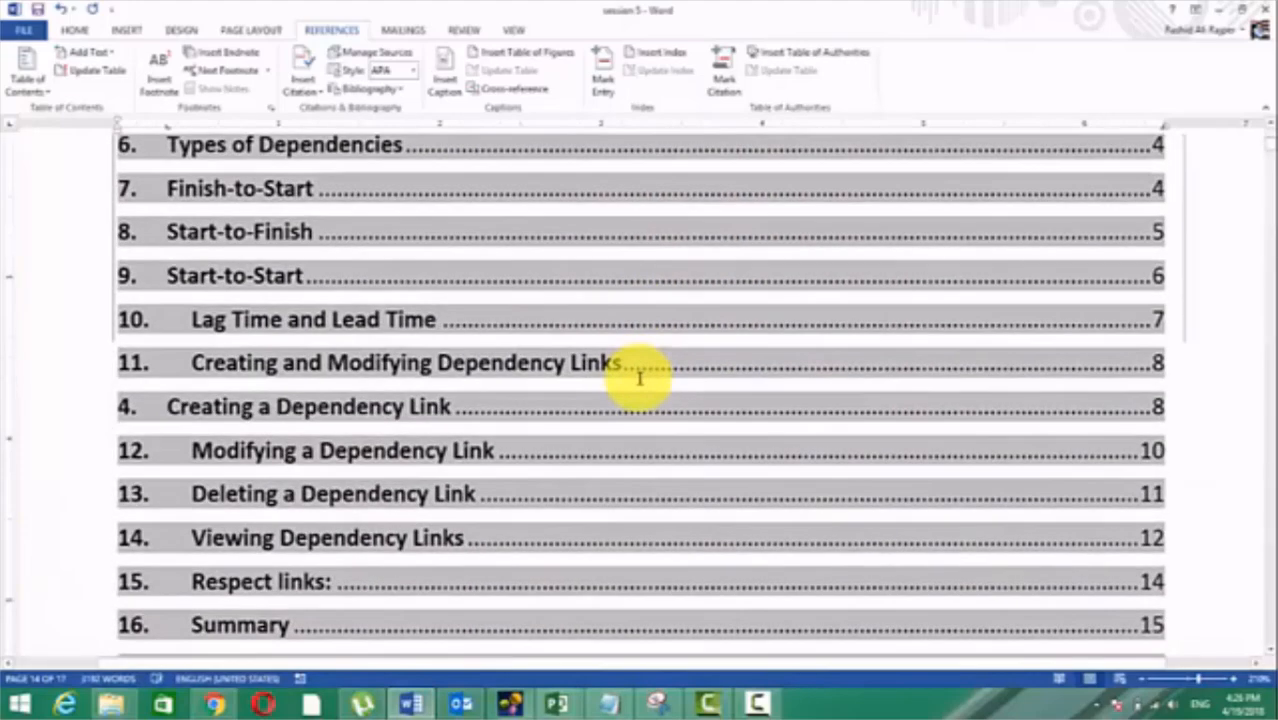
scroll(642, 371, "up", 3)
scroll(334, 348, "down", 3)
scroll(314, 347, "down", 3)
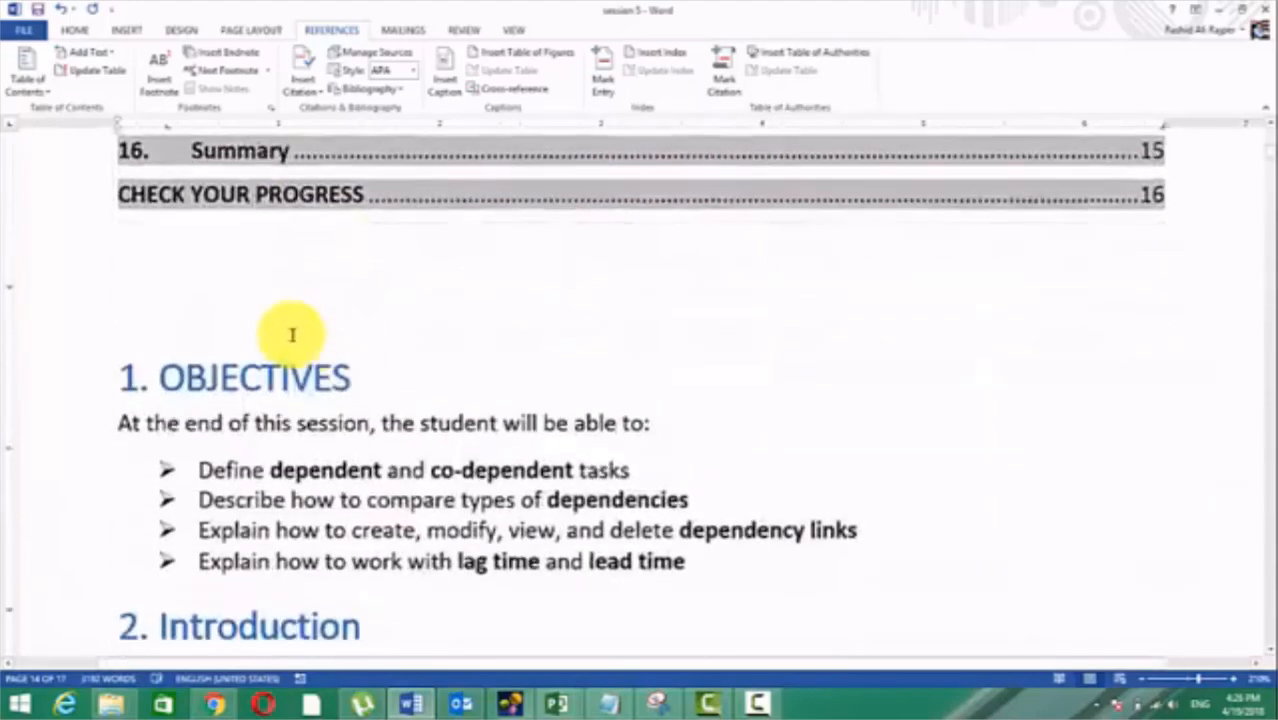
scroll(271, 310, "up", 1)
Step: Read through the Summary section near the document's end, pointing out the three ways to view task dependencies
key("ctrl+End")
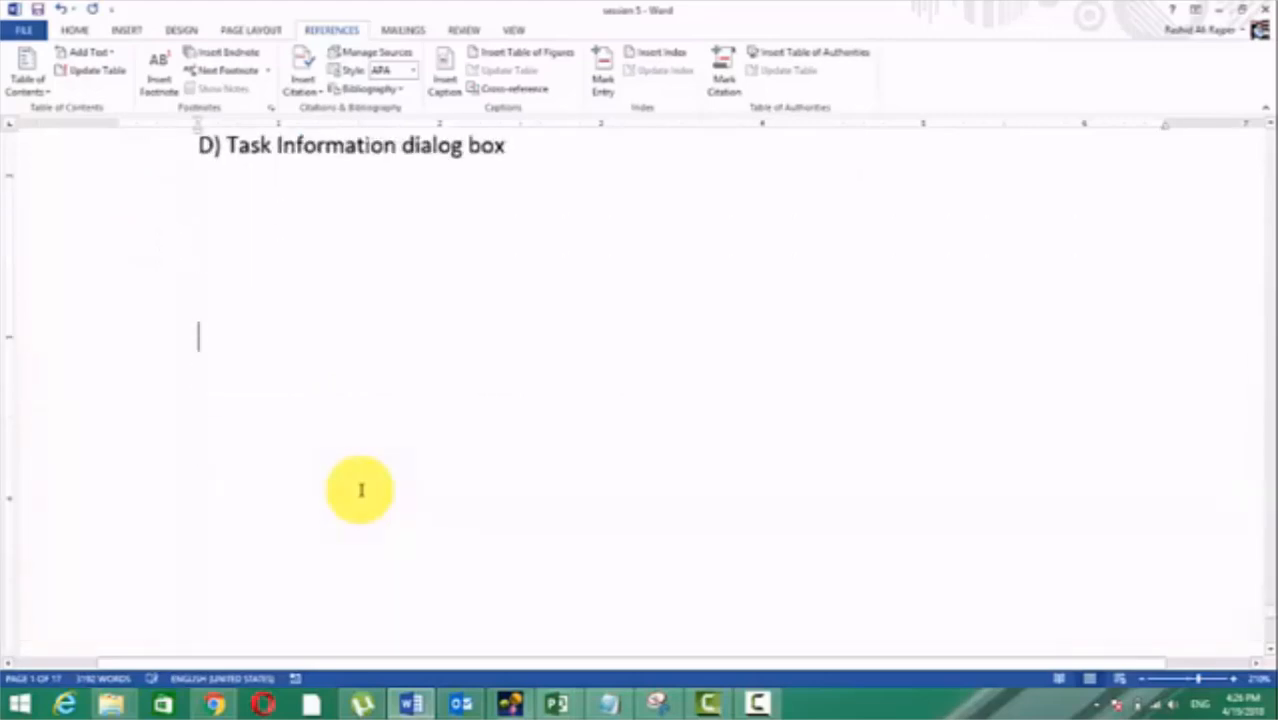
scroll(470, 438, "up", 10)
scroll(470, 435, "up", 15)
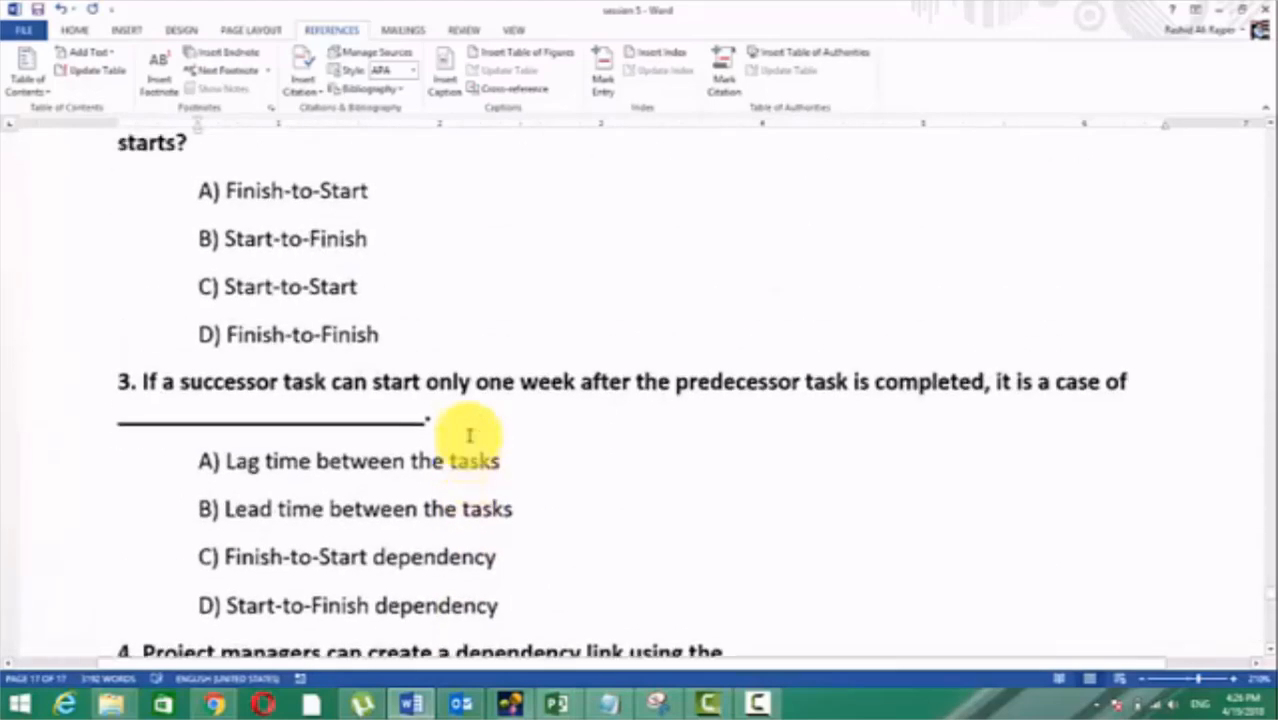
scroll(465, 433, "up", 15)
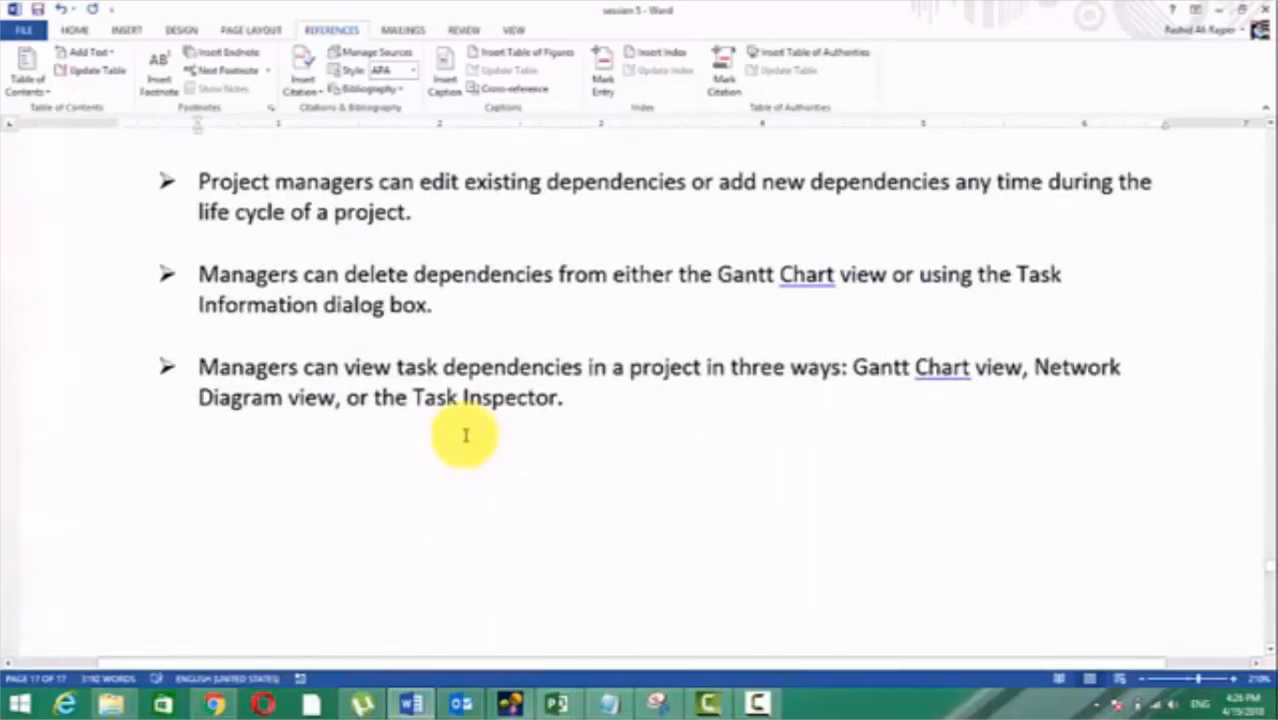
scroll(465, 433, "down", 3)
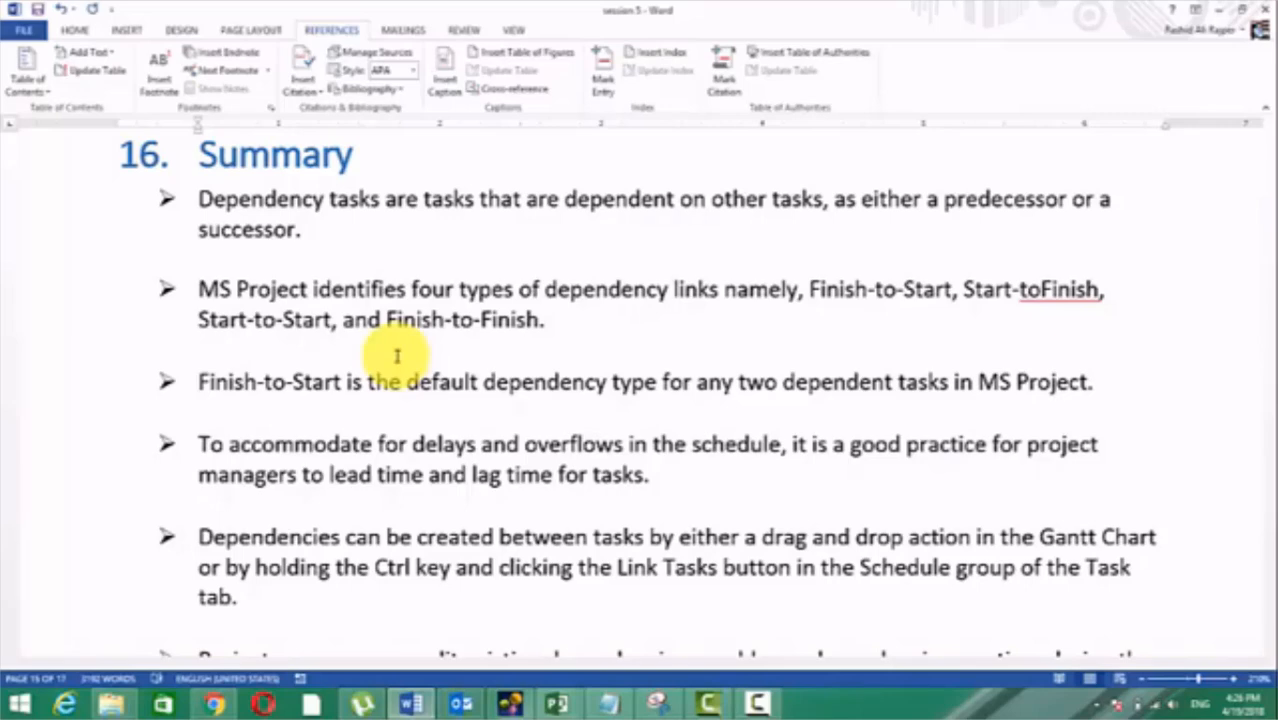
scroll(340, 428, "down", 3)
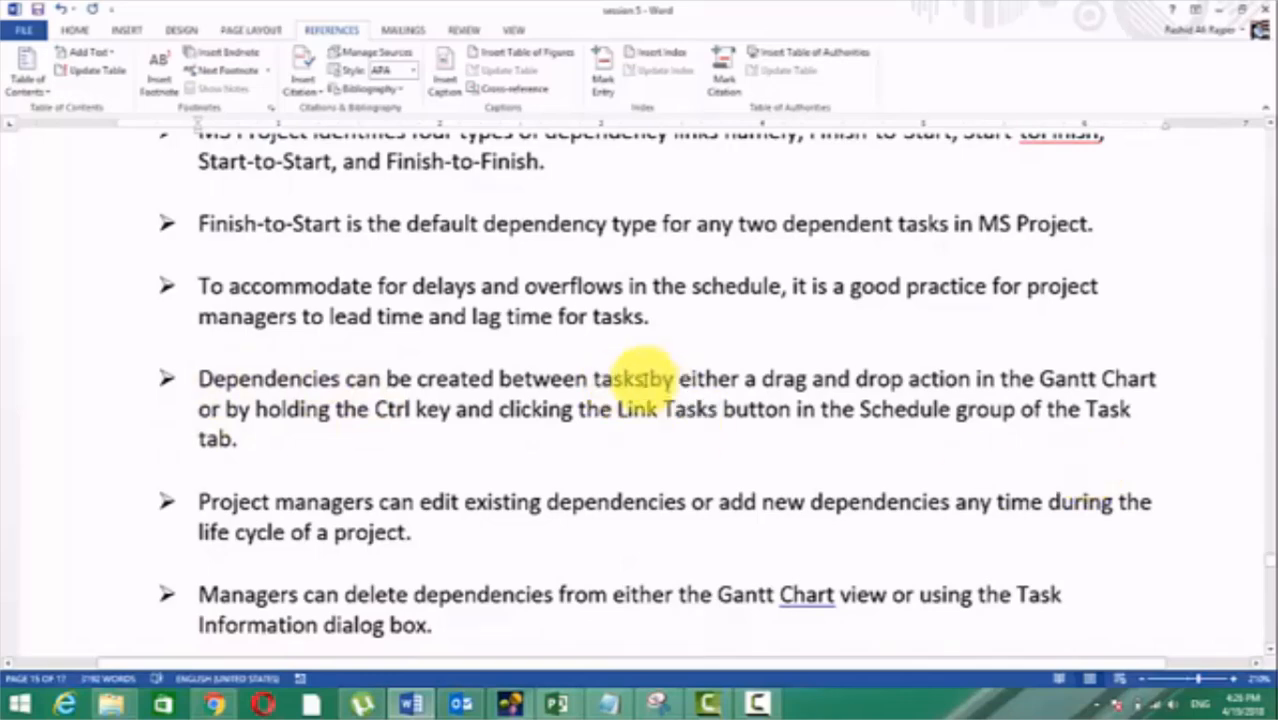
scroll(599, 357, "down", 4)
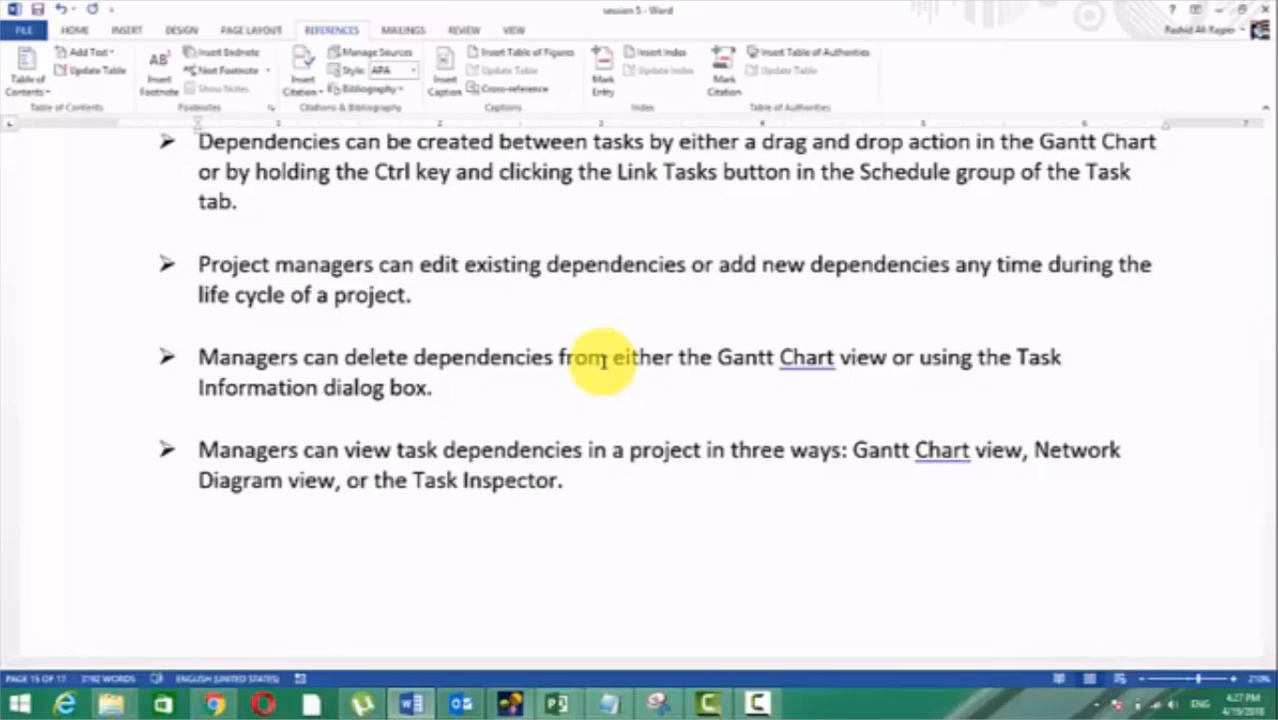
scroll(594, 308, "down", 1)
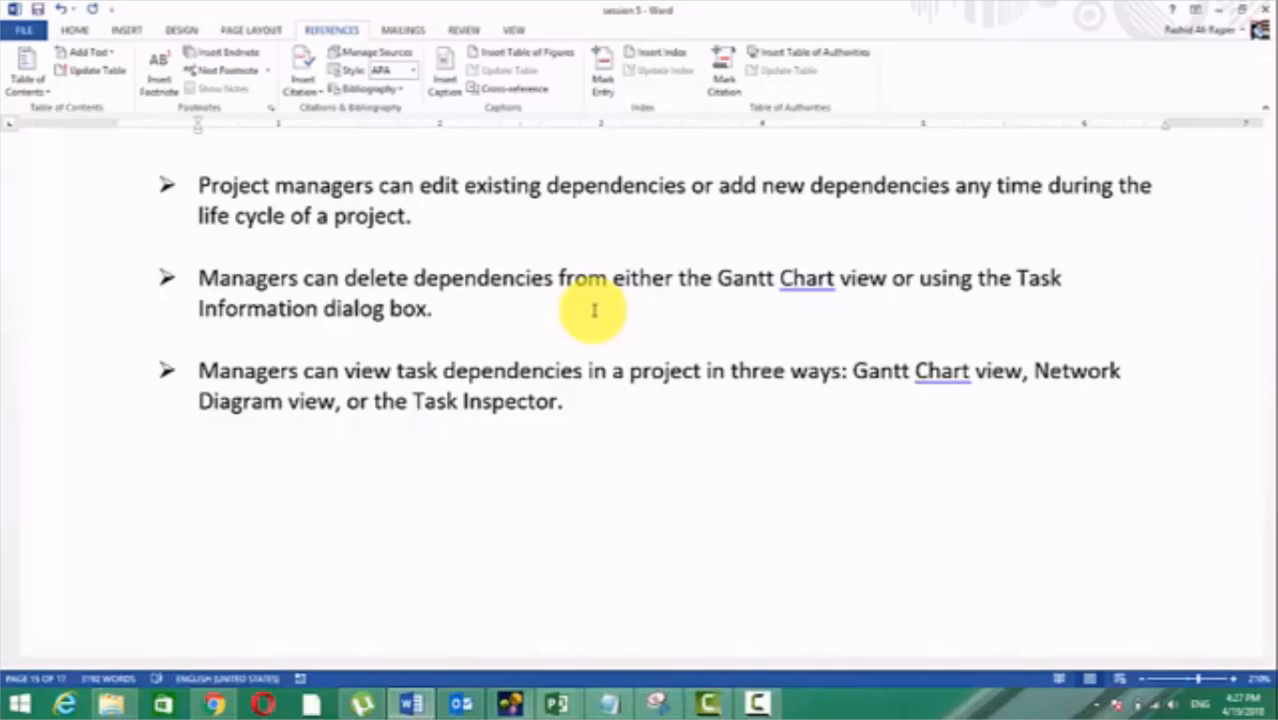
scroll(594, 310, "down", 1)
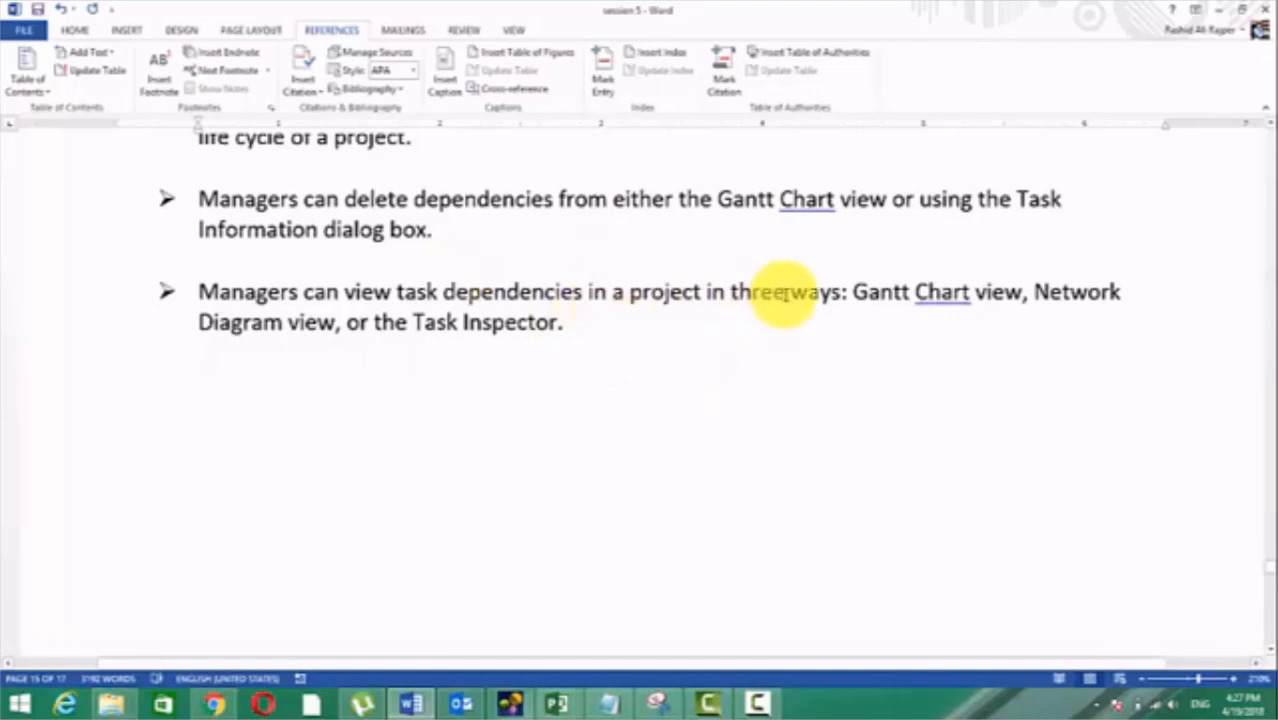
left_click_drag(855, 292, 1025, 293)
left_click(1086, 292)
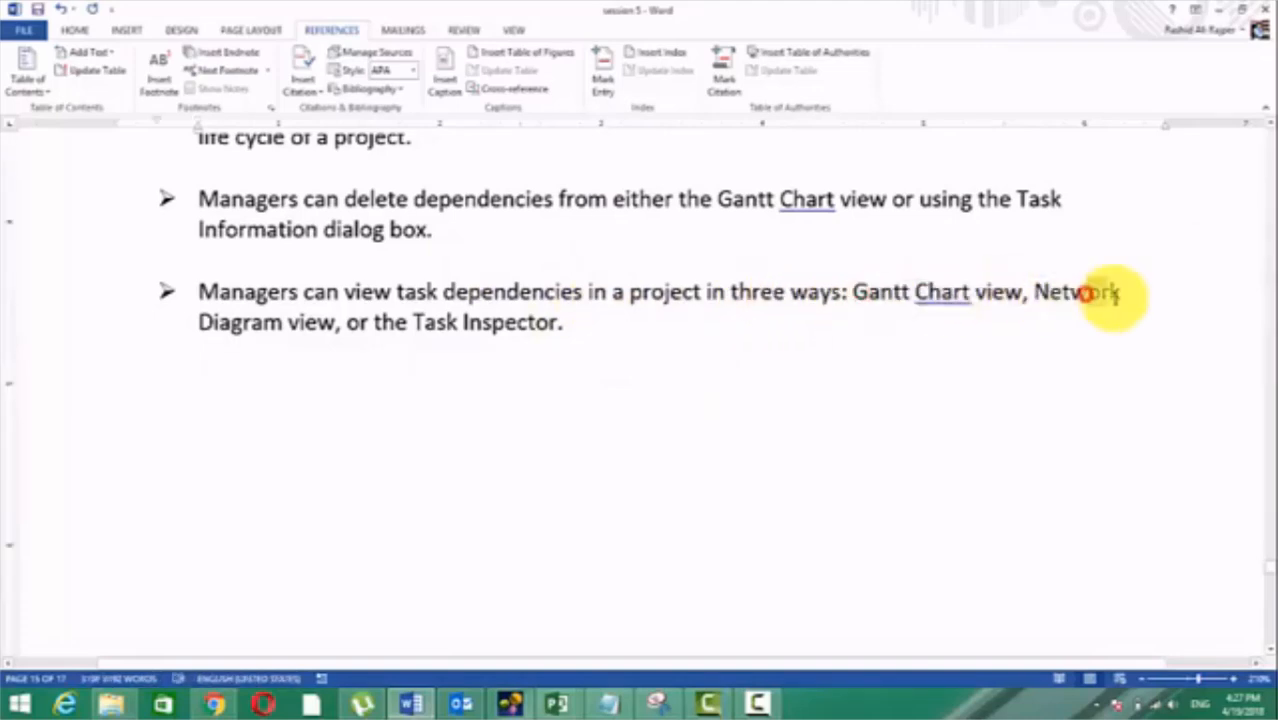
left_click_drag(443, 317, 550, 318)
scroll(508, 318, "down", 5)
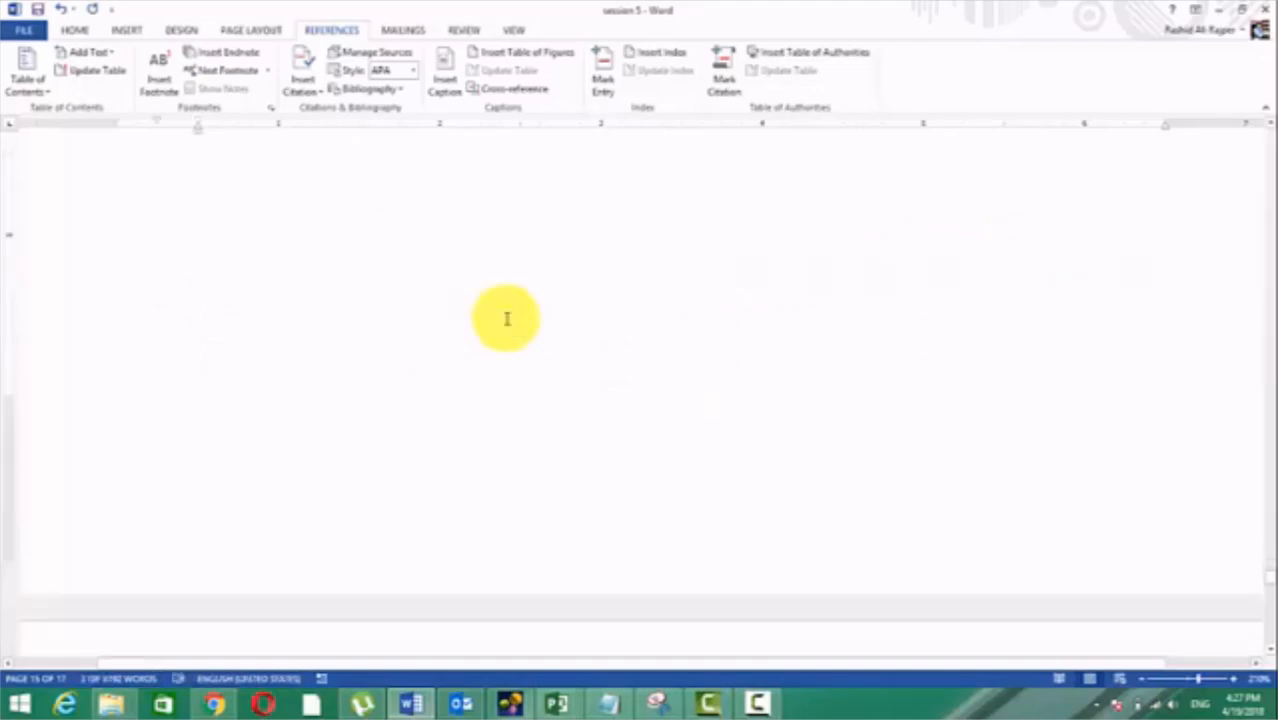
Step: Go through question 1 of CHECK YOUR PROGRESS and make answer D, "One cannot start before another finishes", bold
scroll(507, 318, "down", 6)
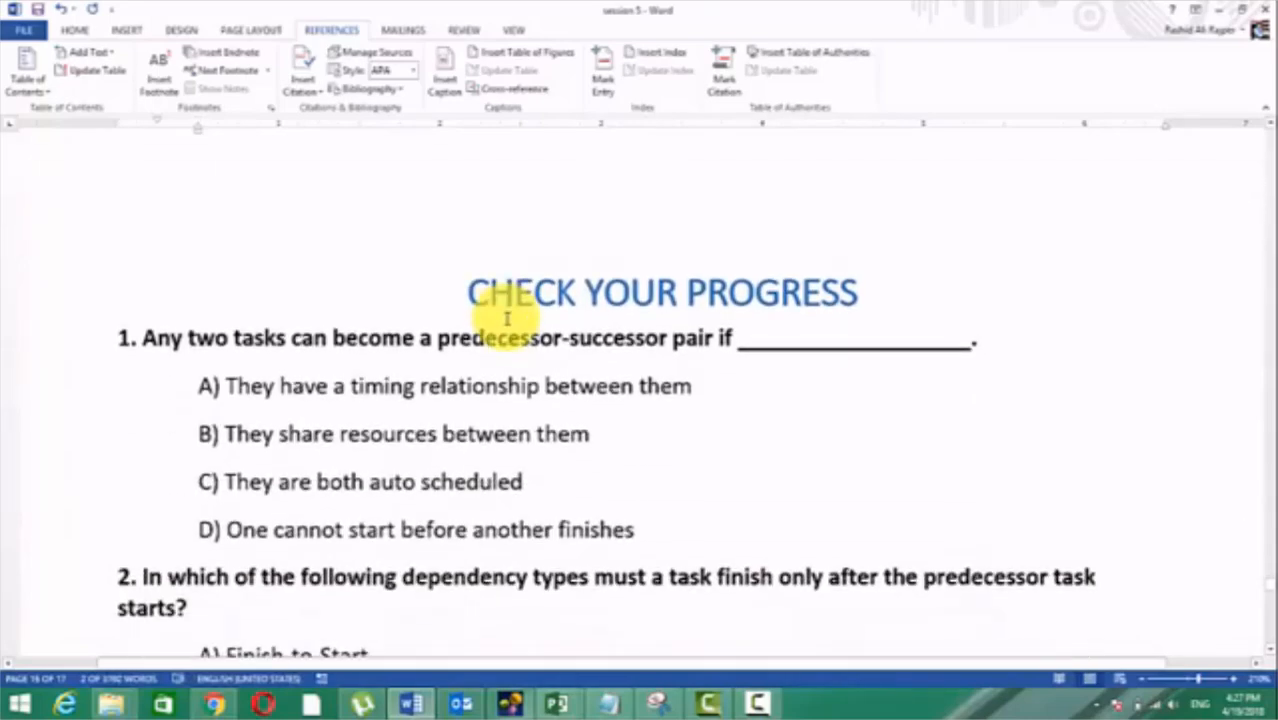
scroll(508, 318, "down", 1)
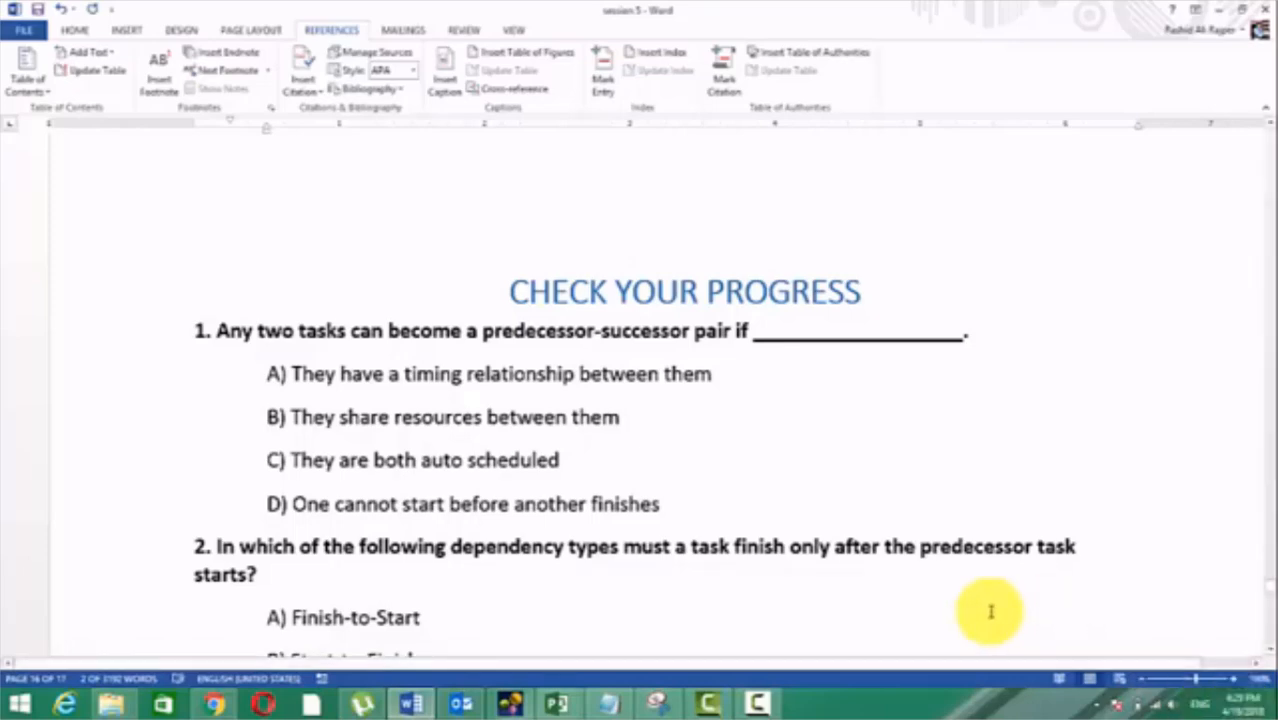
left_click_drag(673, 509, 245, 499)
key("ctrl+b")
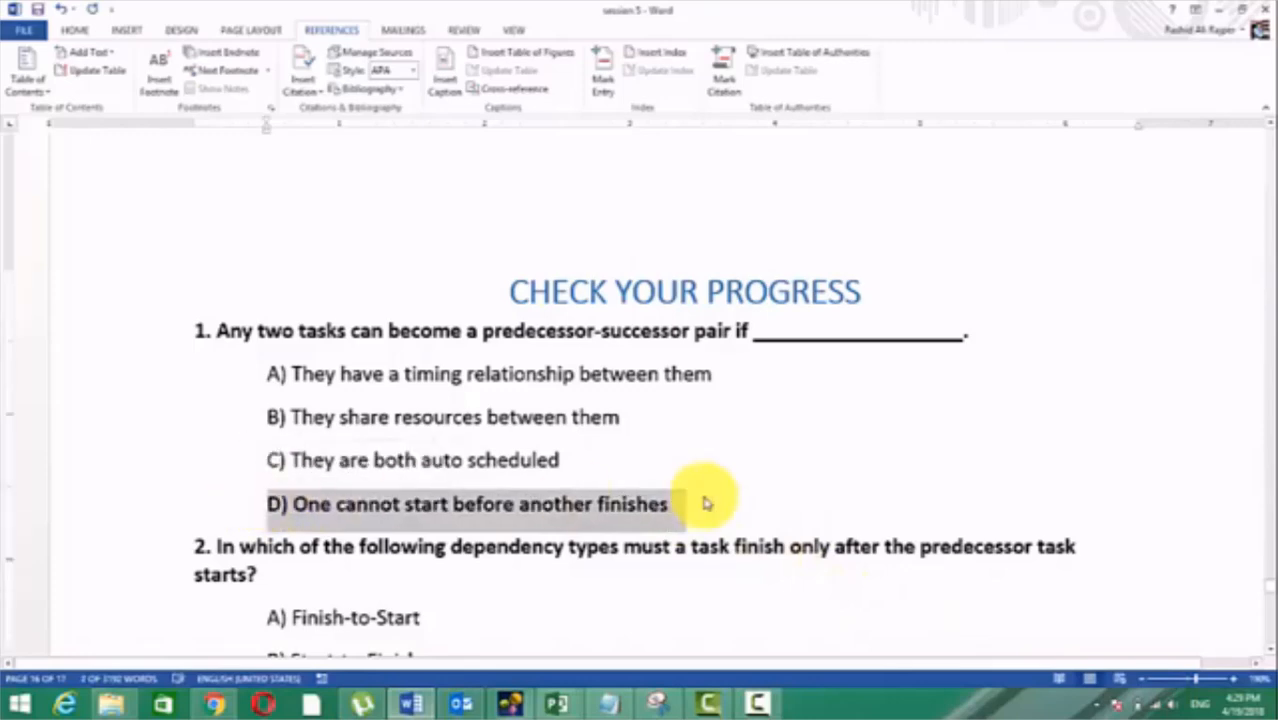
Step: Format question 1's answer A, "They have a timing relationship between them", as bold, italic and underlined
left_click(748, 465)
left_click_drag(730, 372, 262, 371)
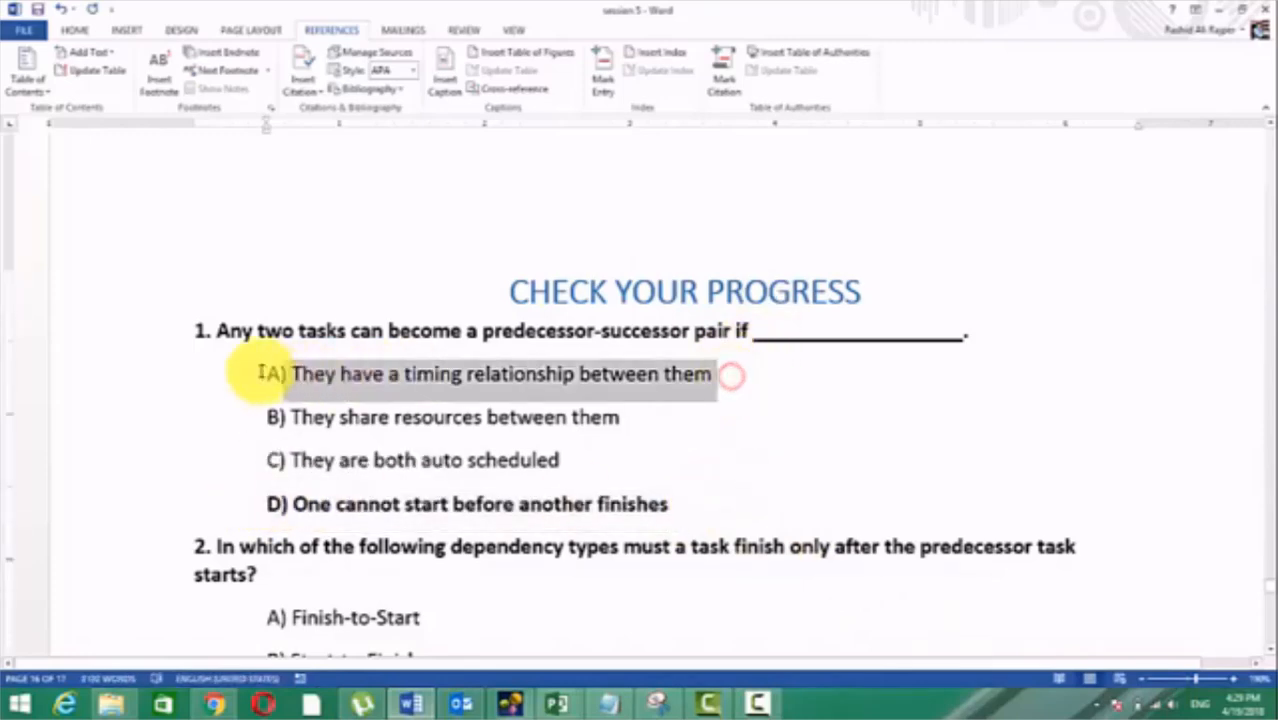
key("ctrl+i")
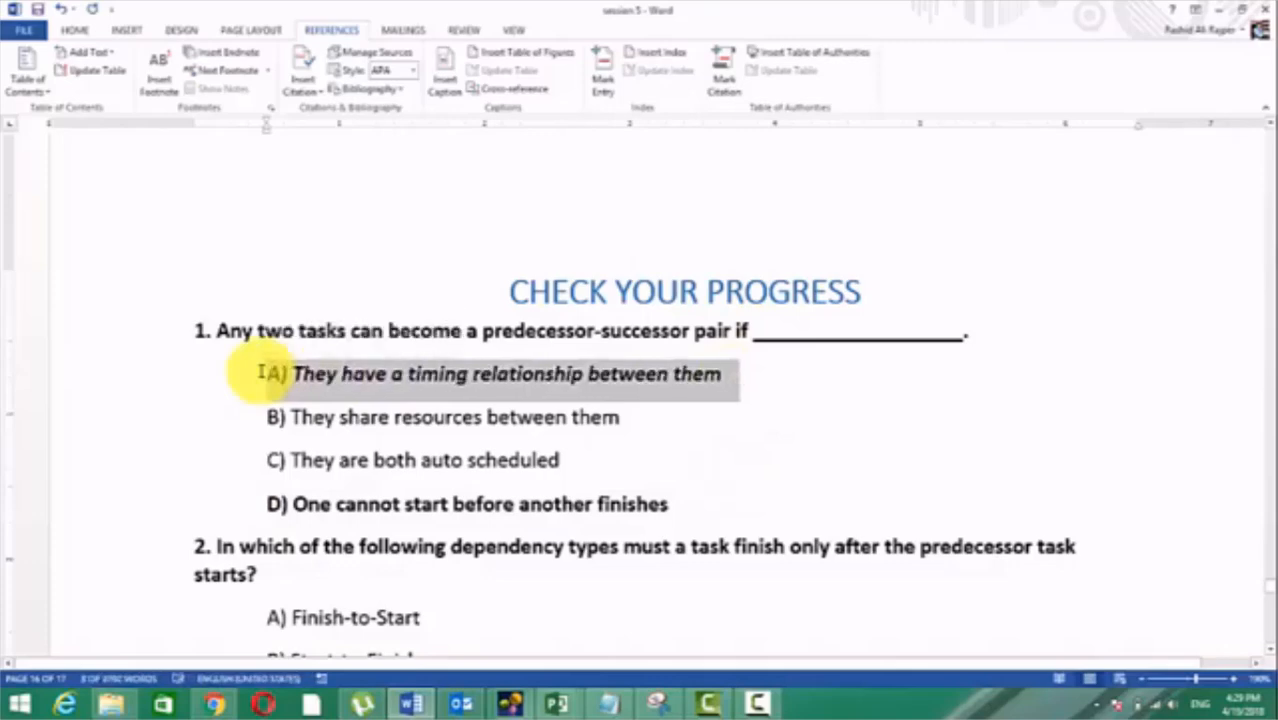
key("ctrl+b")
key("ctrl+u")
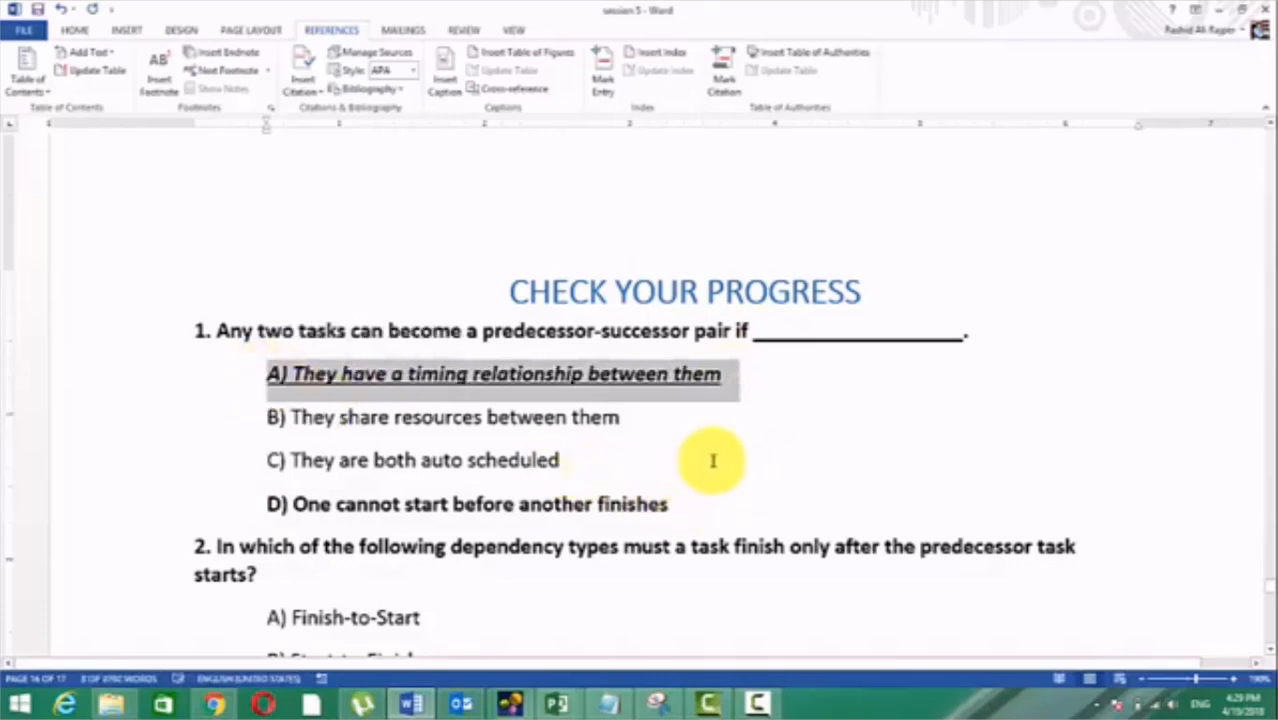
Step: Add italic and underline to question 1's answer D, "One cannot start before another finishes"
left_click_drag(699, 505, 262, 502)
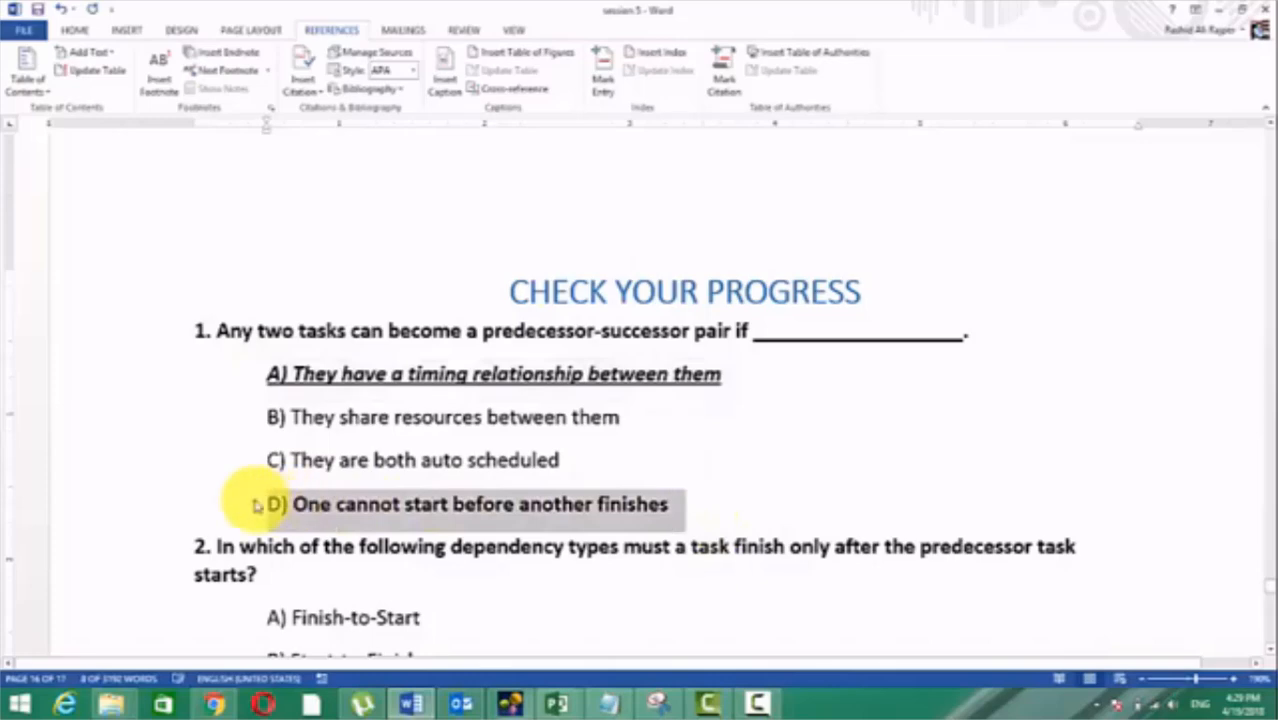
key("ctrl+i")
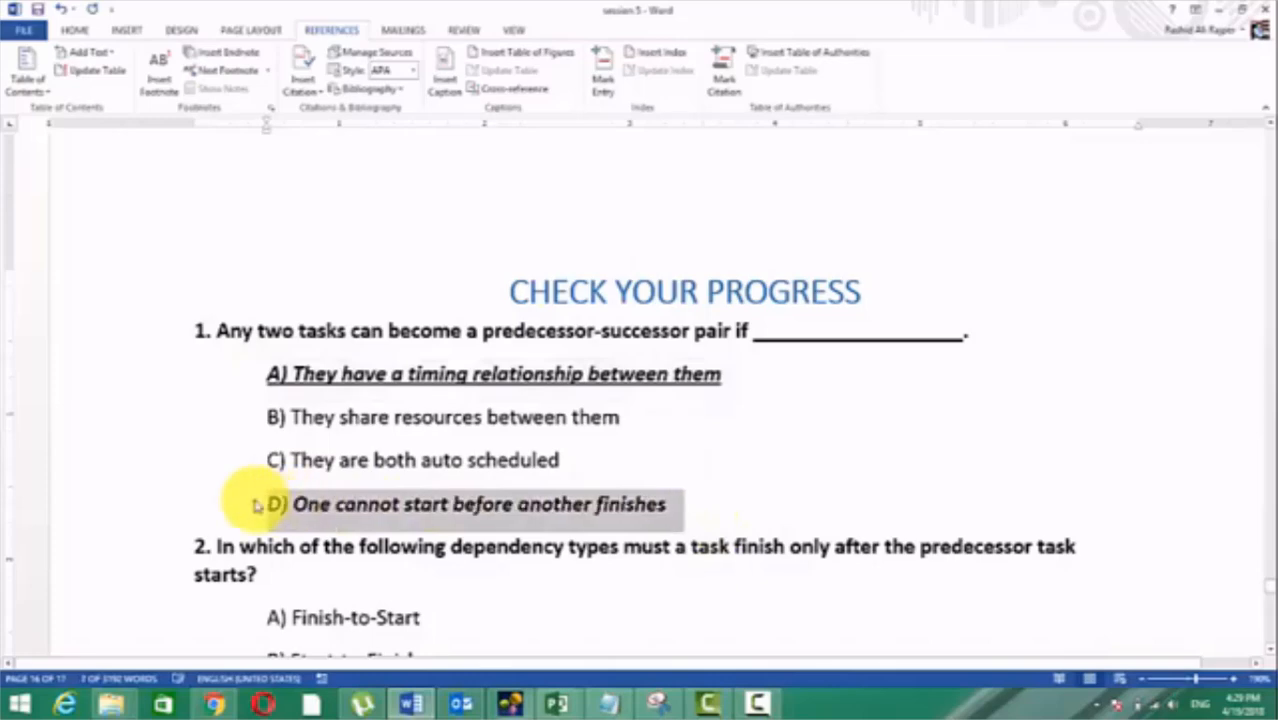
key("ctrl+i")
key("ctrl+i")
key("ctrl+u")
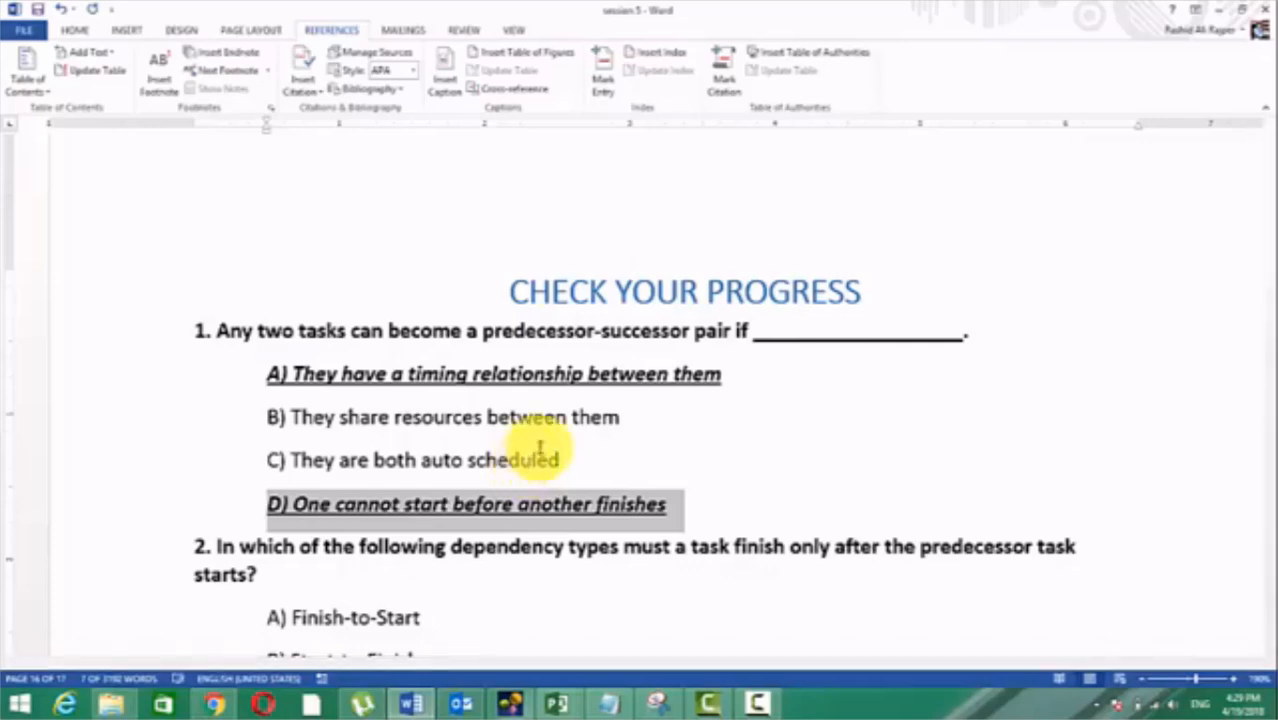
Step: Examine question 2, about the dependency type where a task finishes only after its predecessor starts, and its answer options
scroll(540, 445, "down", 5)
left_click(558, 424)
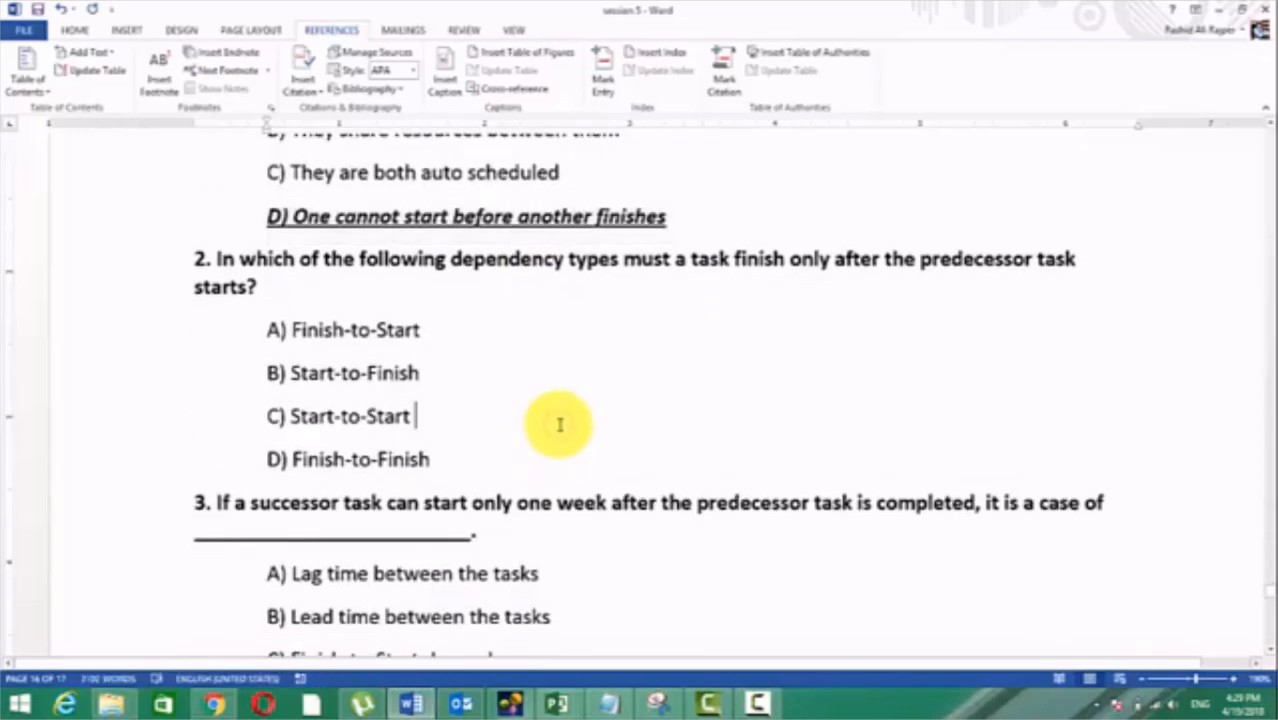